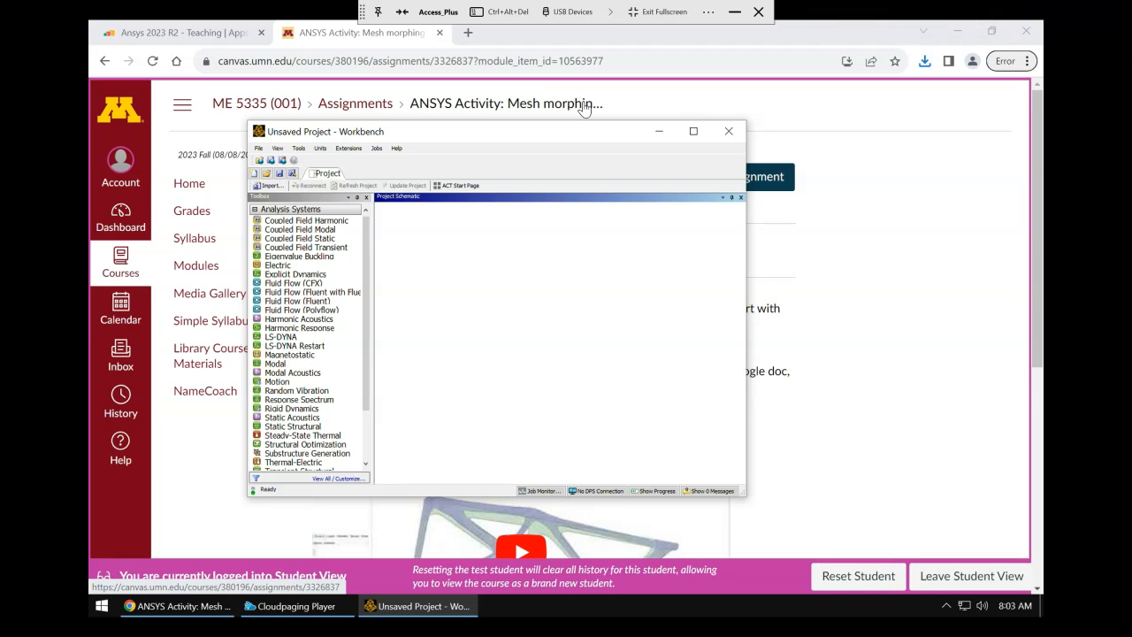
key(Num_Lock)
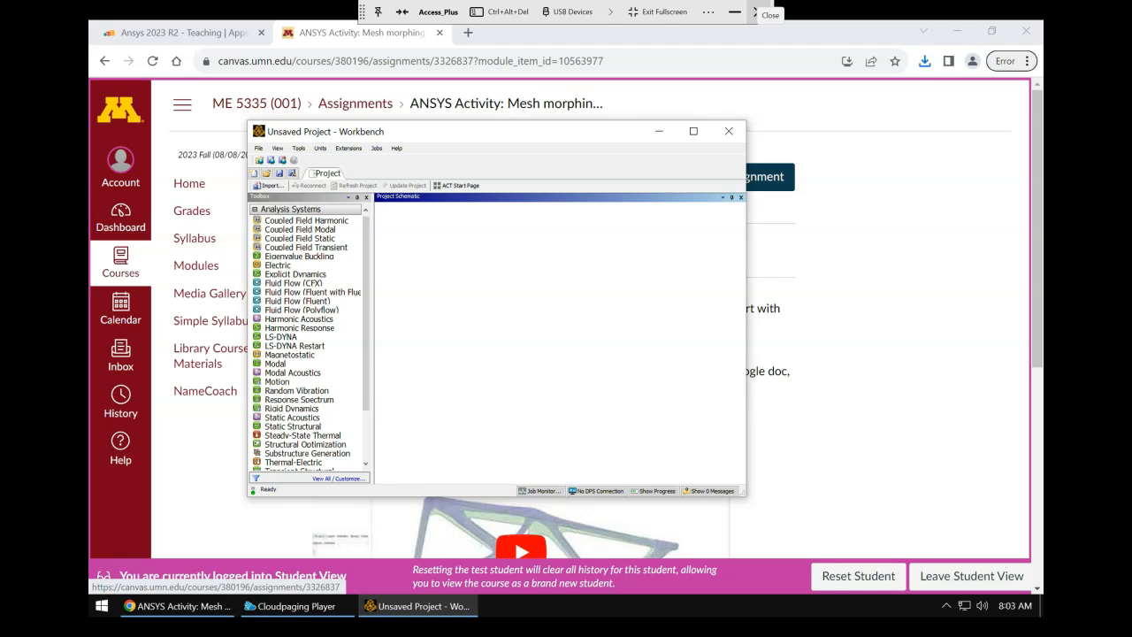
drag(652, 132, 697, 120)
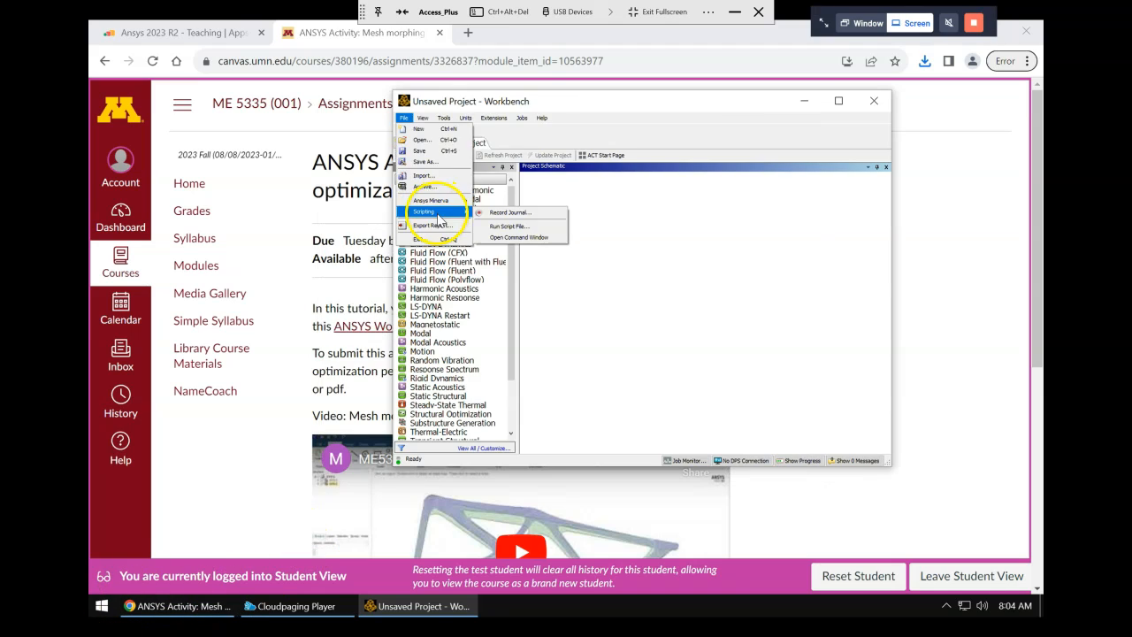
click(539, 104)
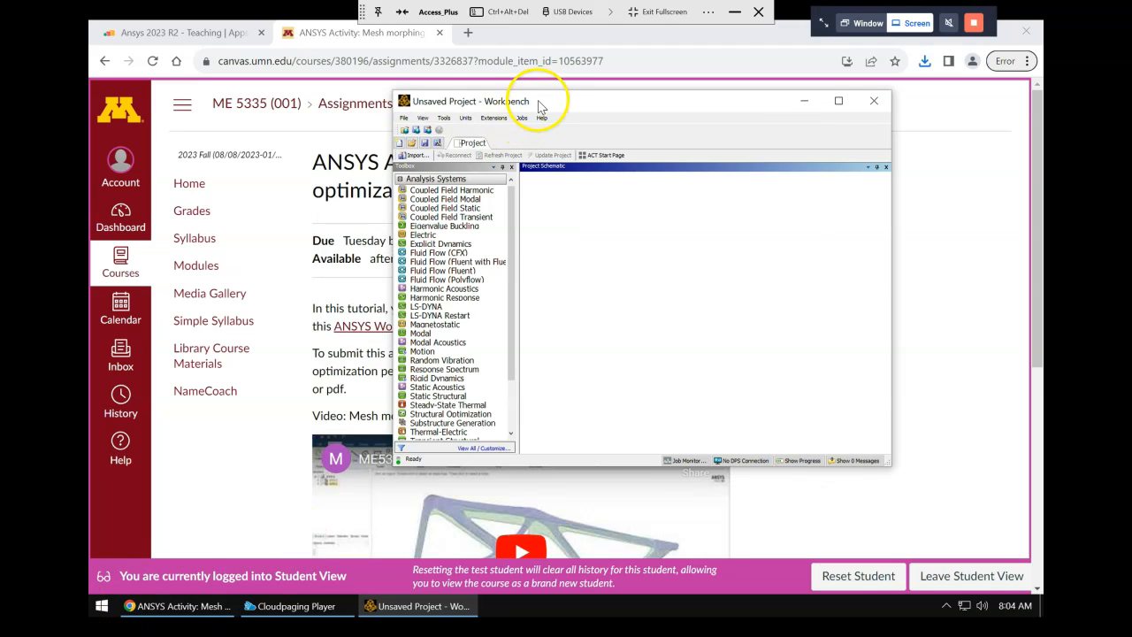
drag(542, 94, 476, 99)
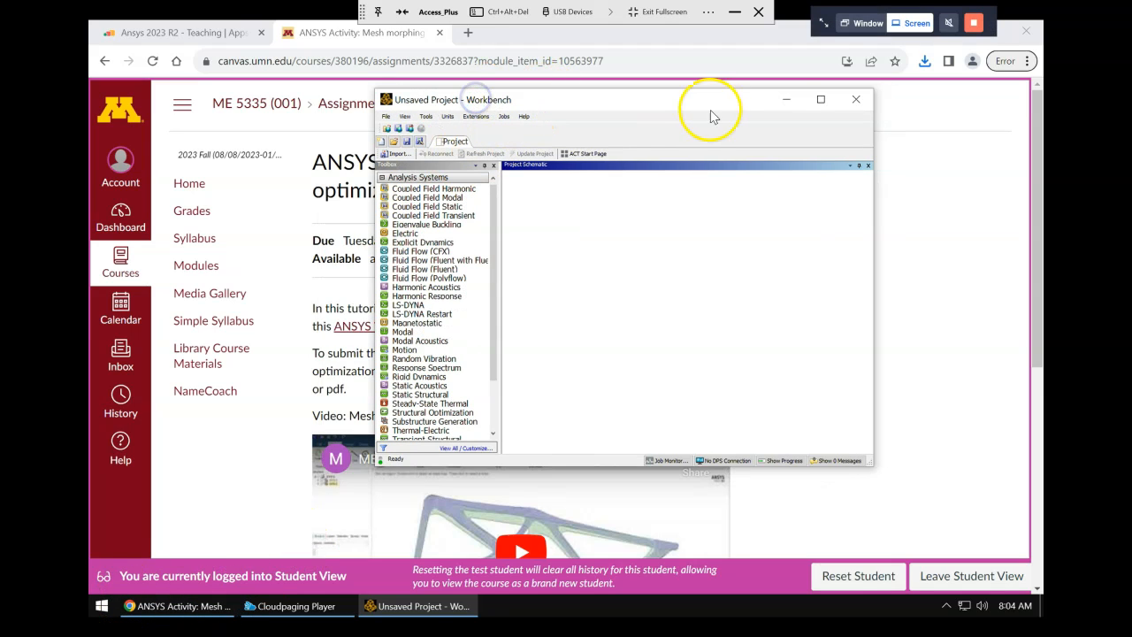
Open the plate_mesh_morph_activity project archive from the Downloads folder in Ansys Workbench.
click(100, 606)
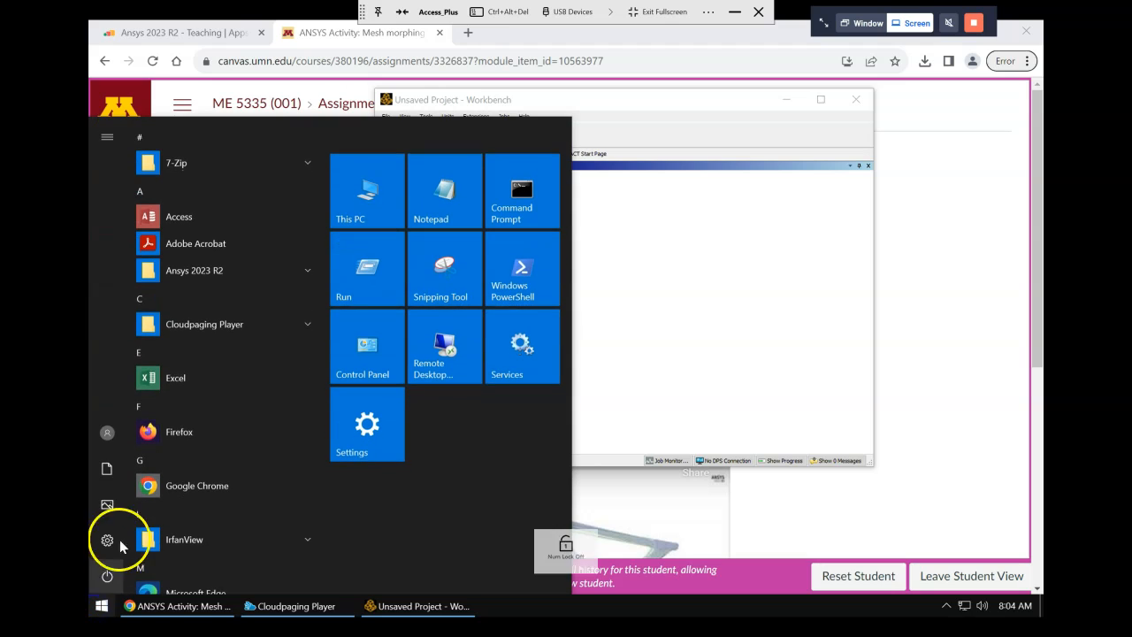
right_click(100, 607)
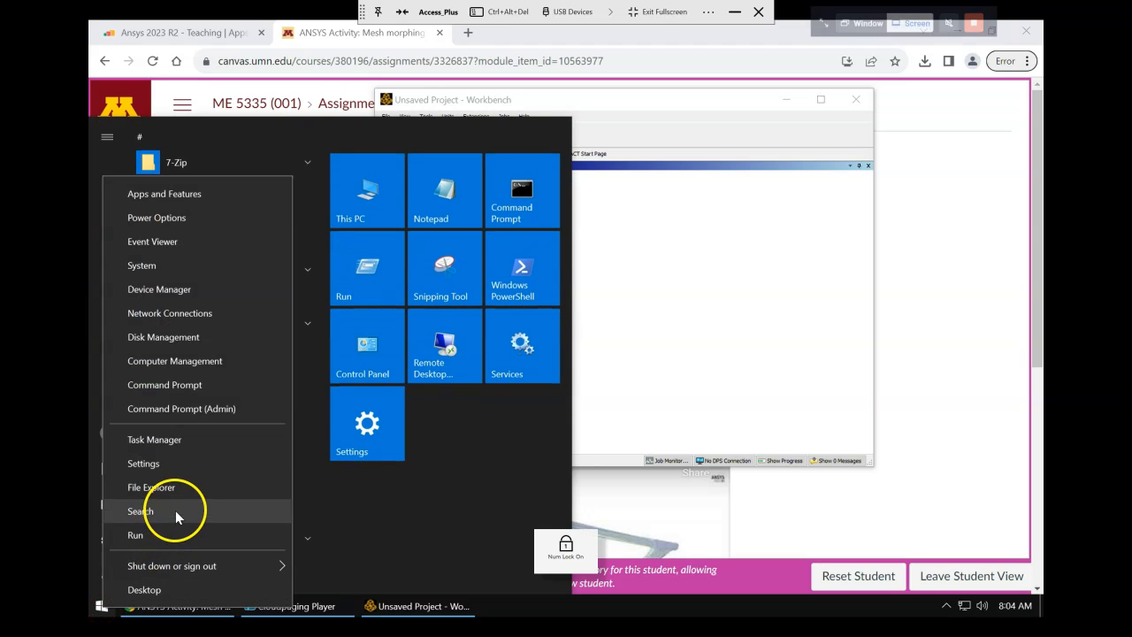
click(100, 606)
click(100, 607)
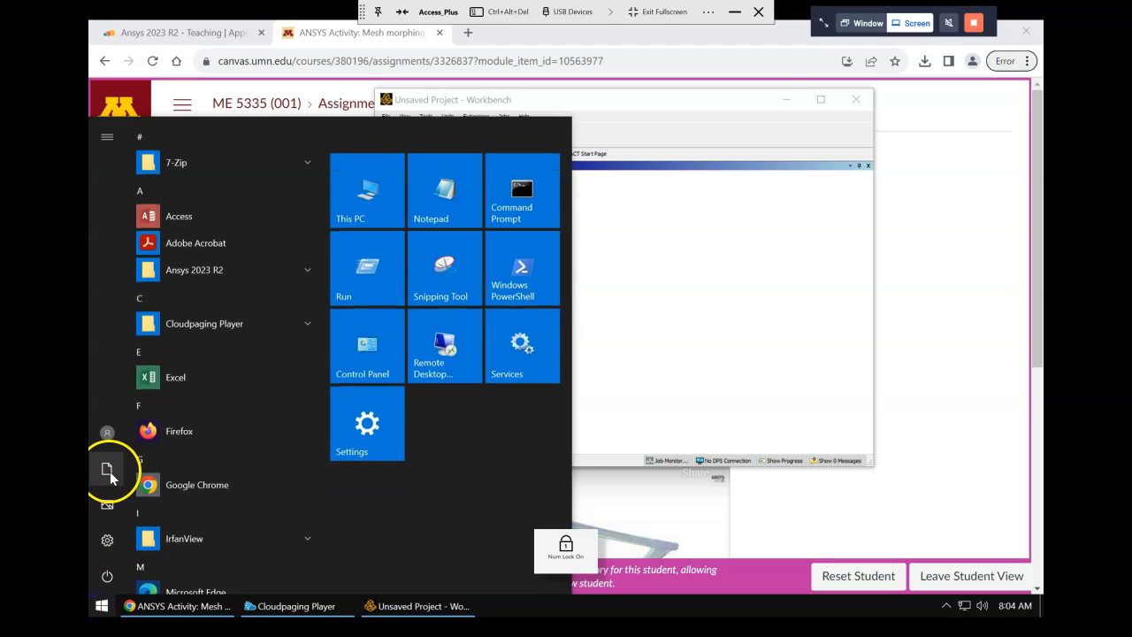
click(107, 470)
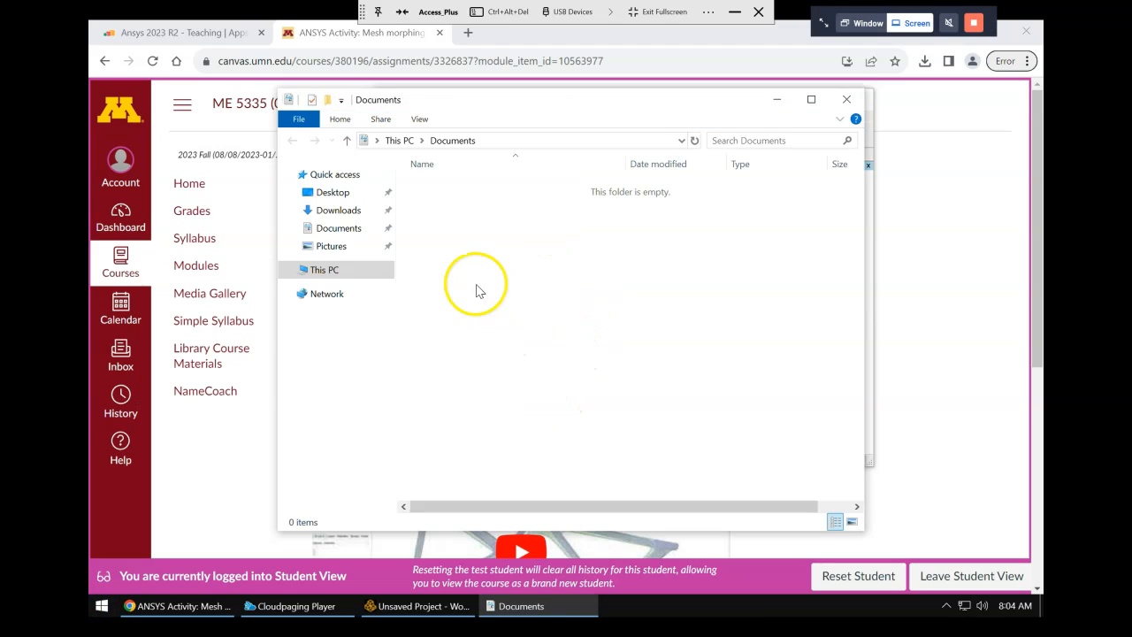
click(343, 210)
drag(568, 104, 499, 99)
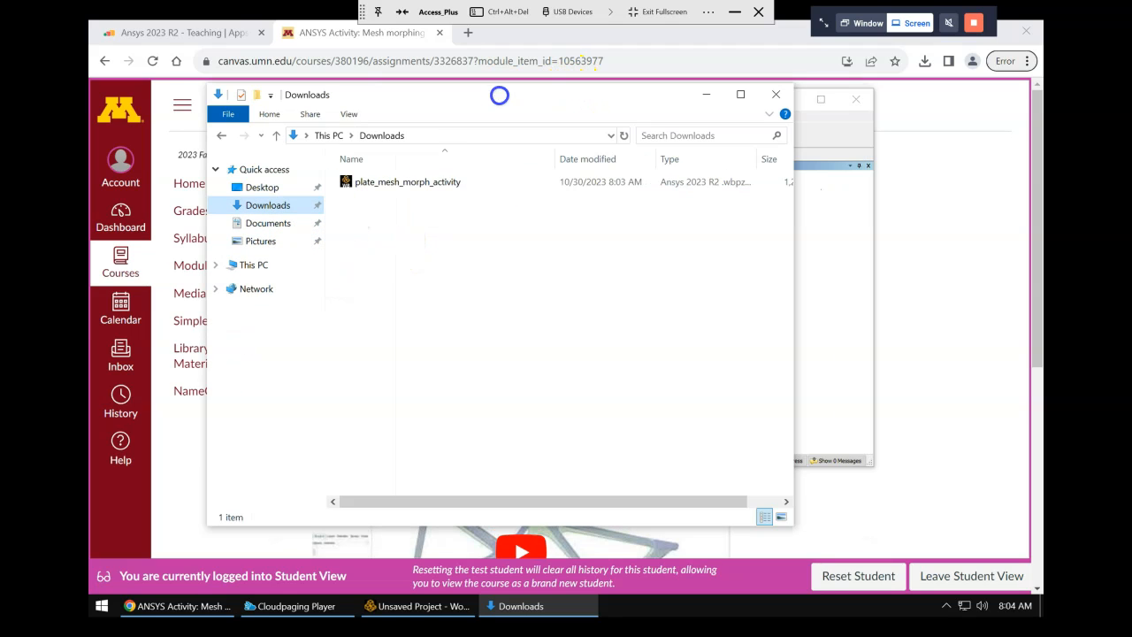
click(438, 192)
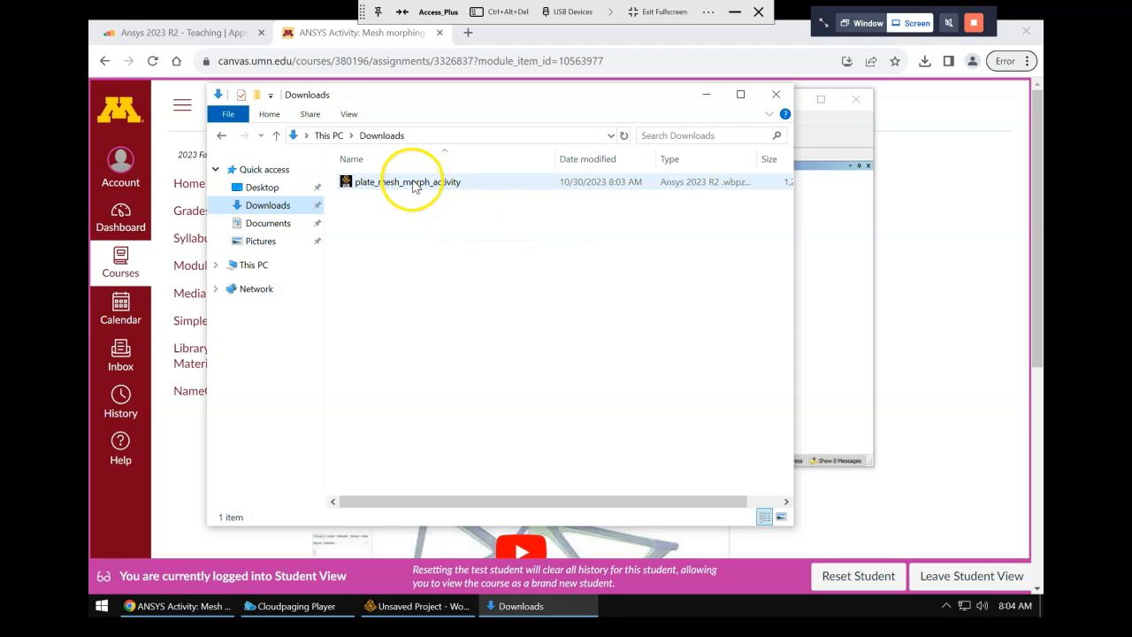
double_click(412, 184)
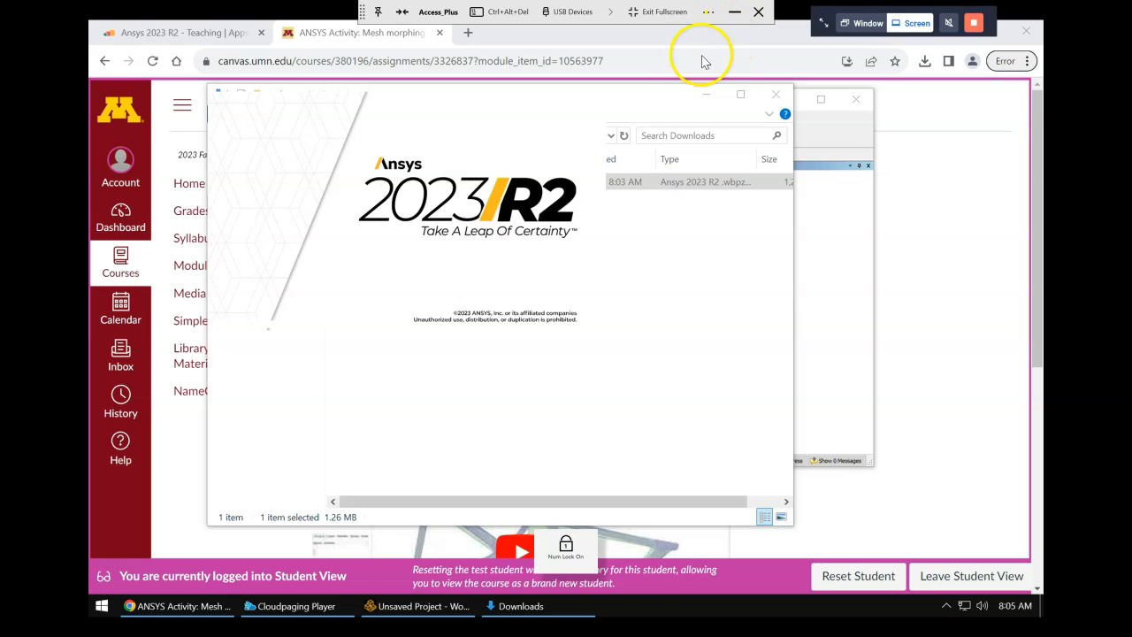
Bring the newly loaded project window forward, dismiss its archive warning, and maximize the window.
click(771, 104)
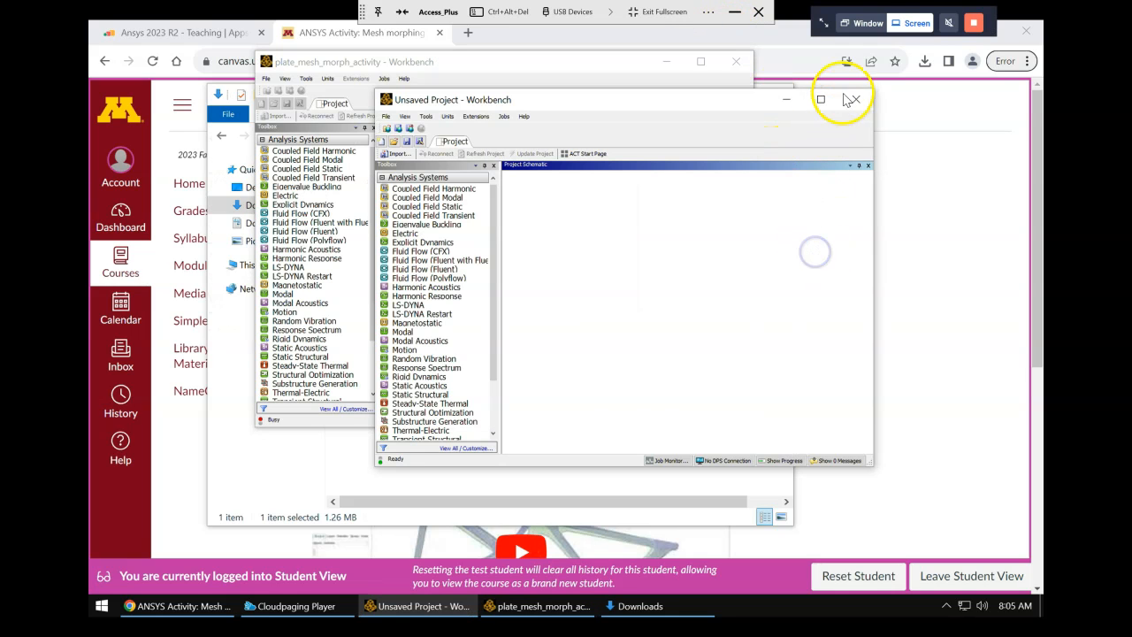
click(584, 64)
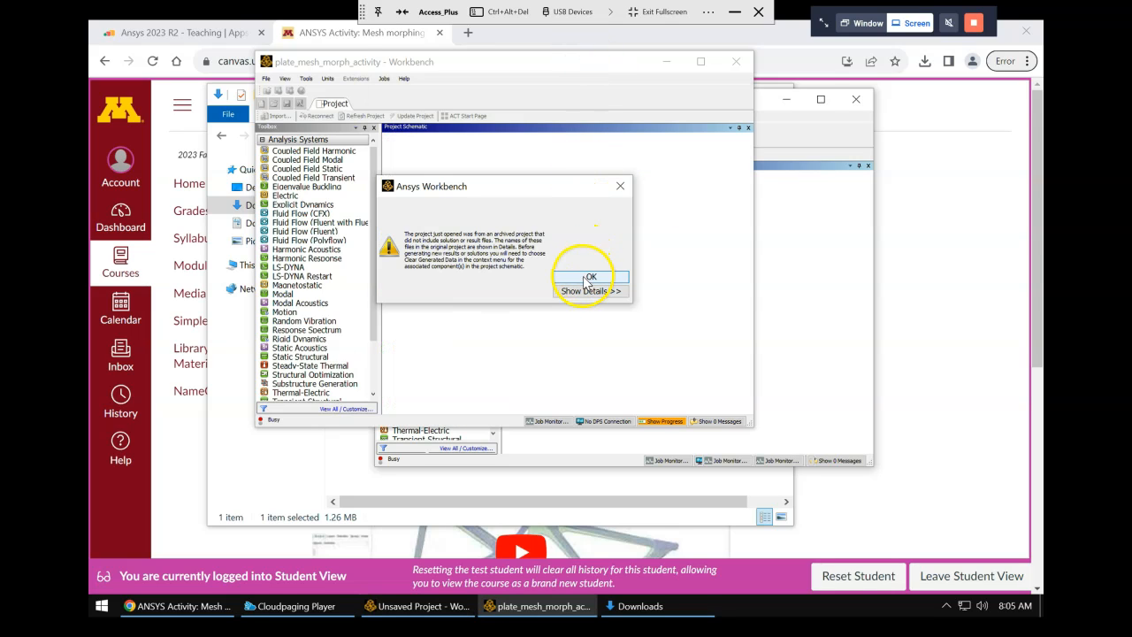
click(575, 65)
click(586, 276)
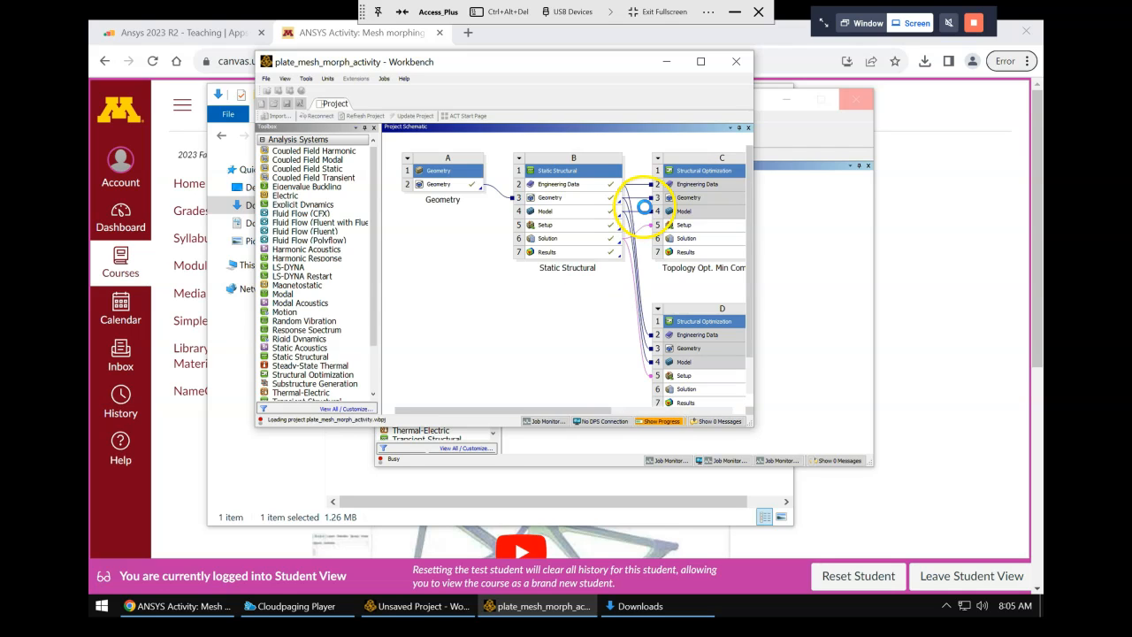
click(591, 266)
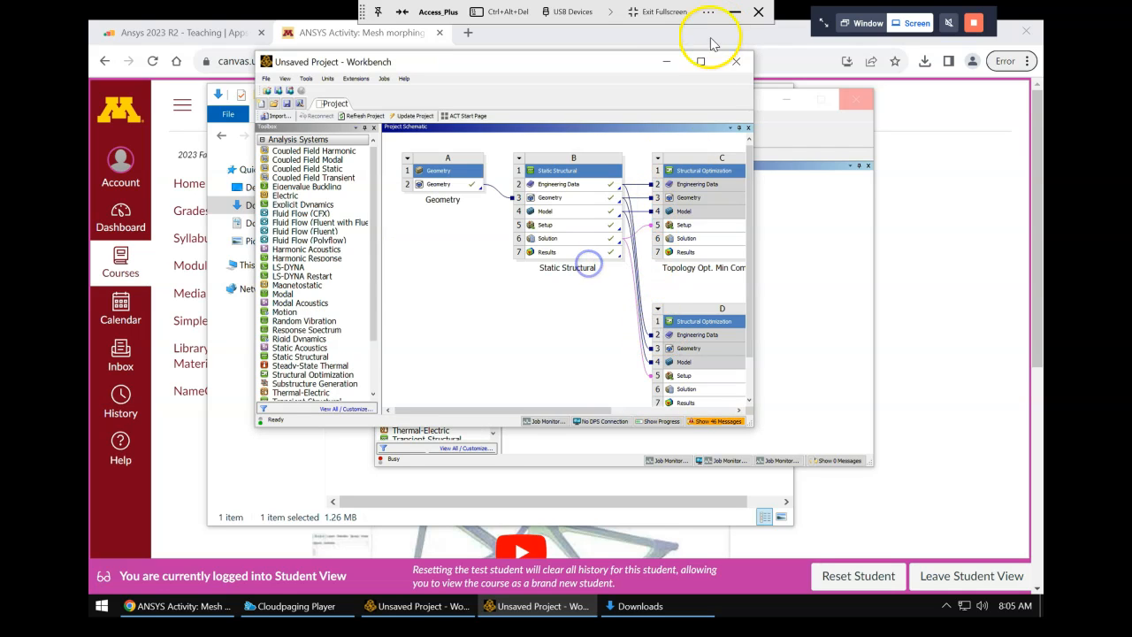
click(700, 61)
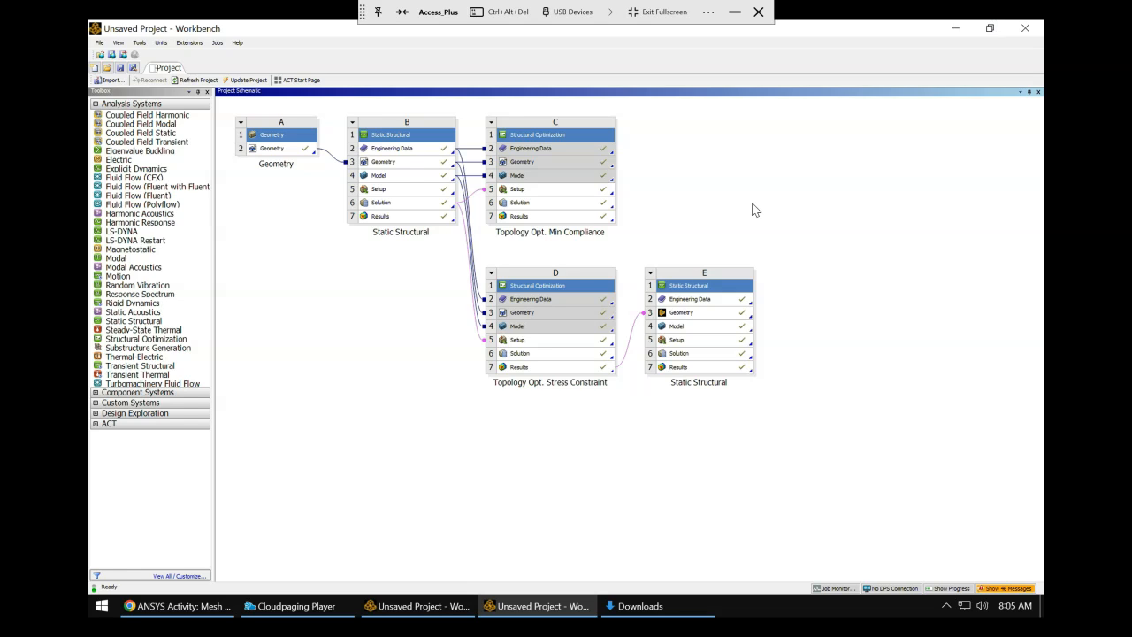
Open the Setup of Static Structural system E in Mechanical and switch to that window.
click(384, 190)
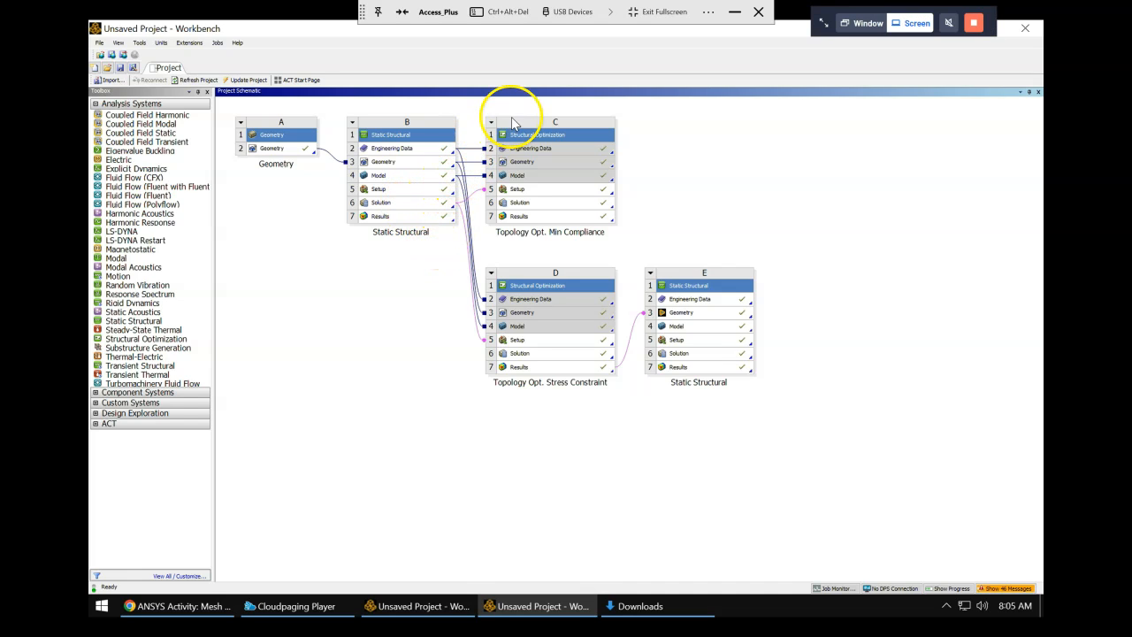
click(539, 166)
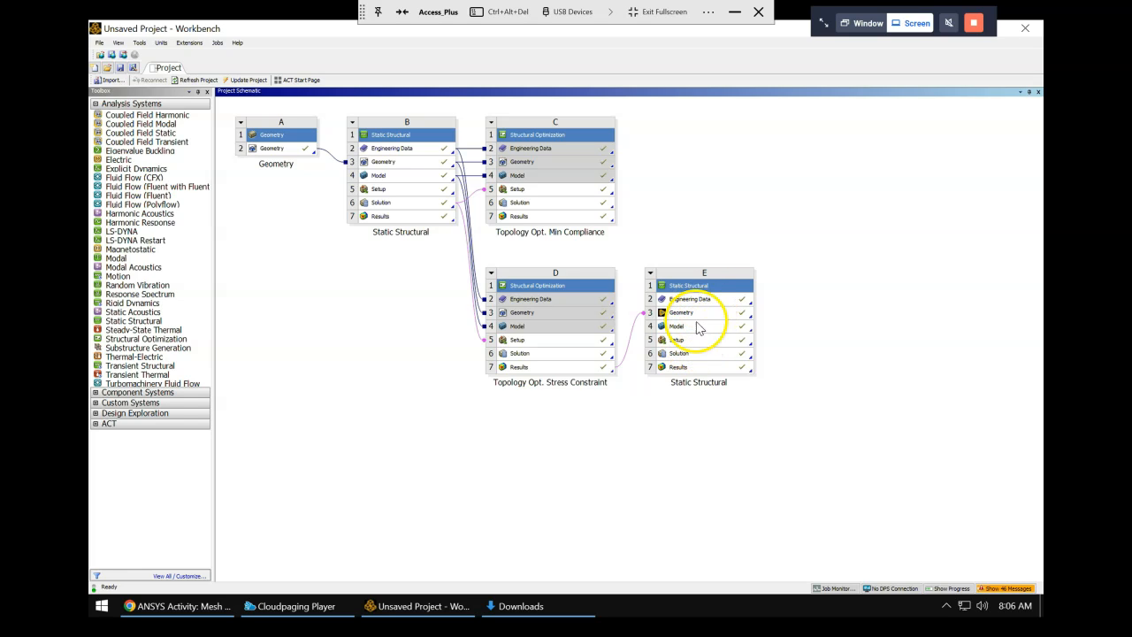
double_click(685, 338)
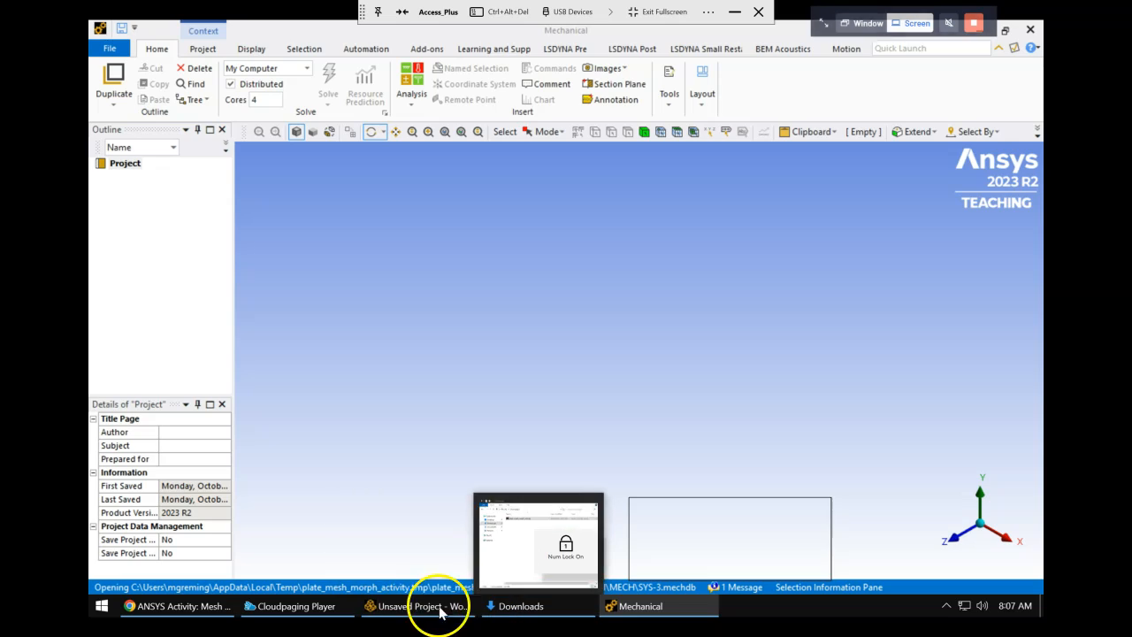
click(439, 608)
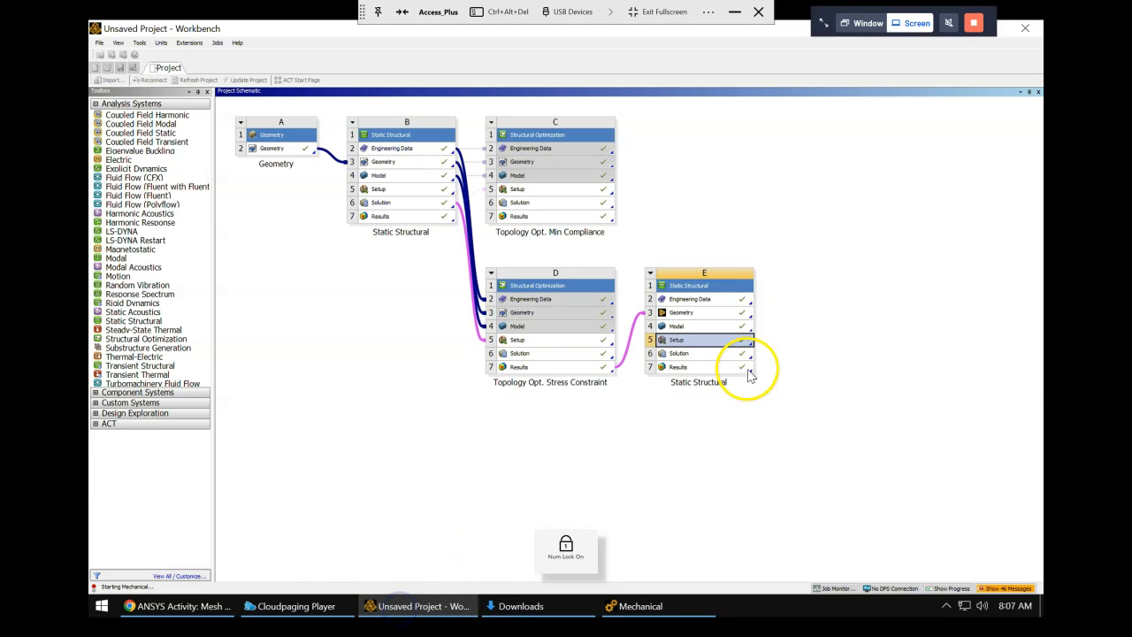
click(699, 341)
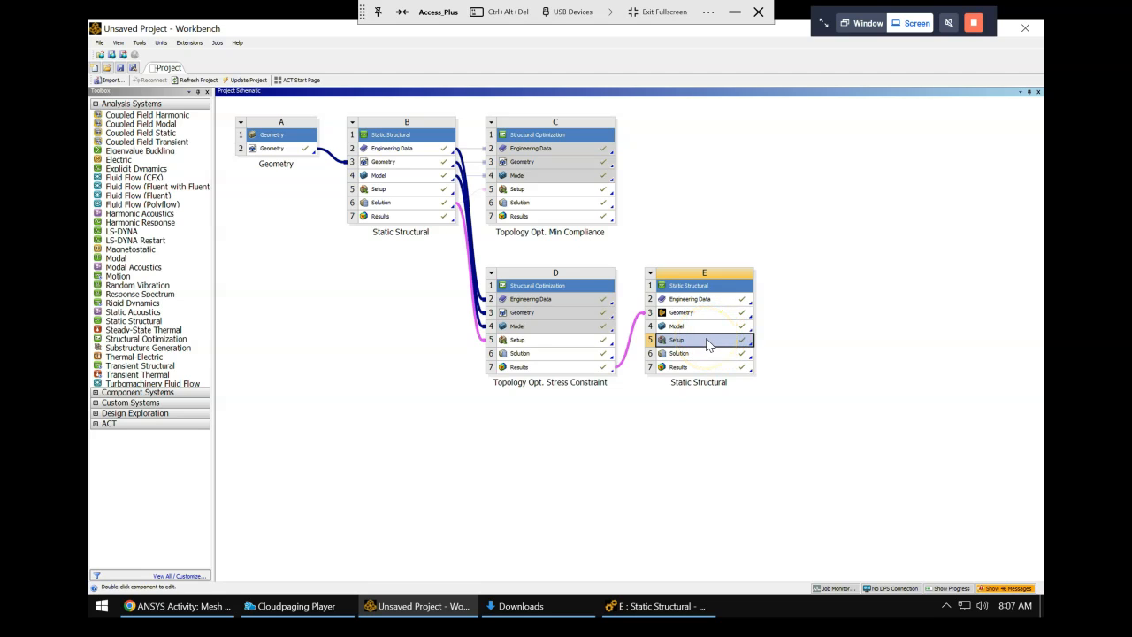
click(653, 618)
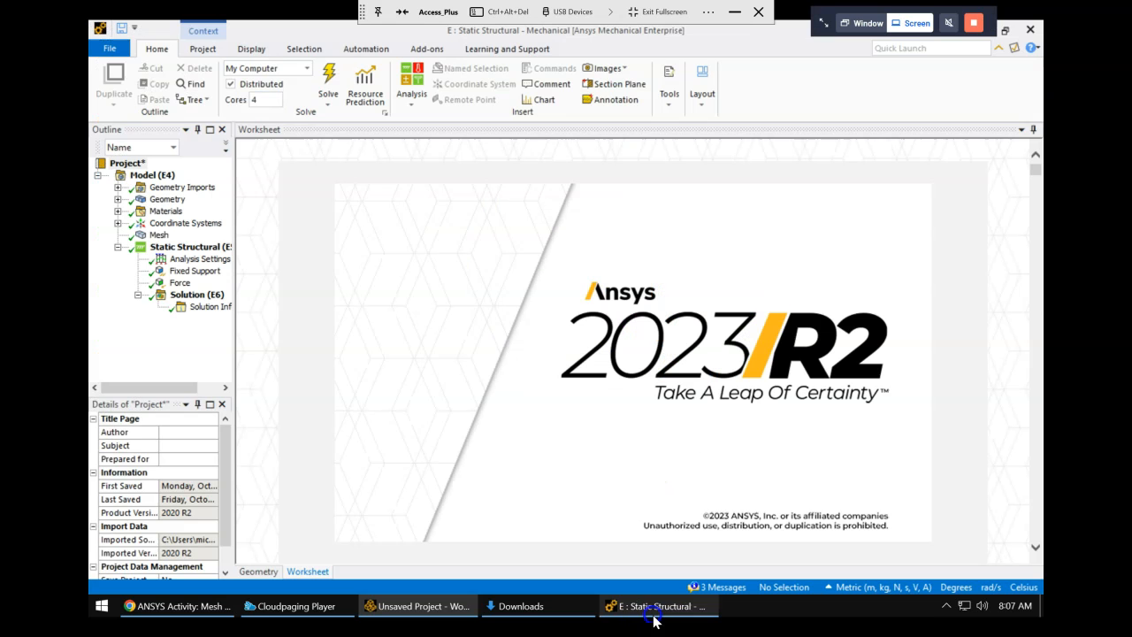
Show the solid body under Geometry in the graphics view and examine the optimized plate from several angles.
click(256, 573)
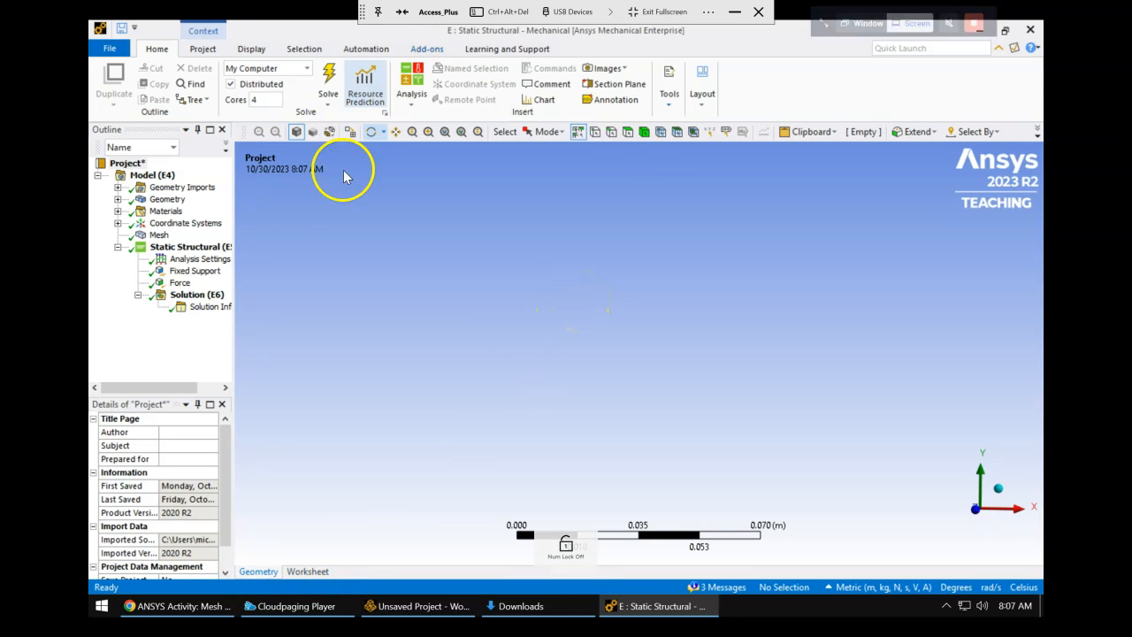
click(118, 199)
click(161, 212)
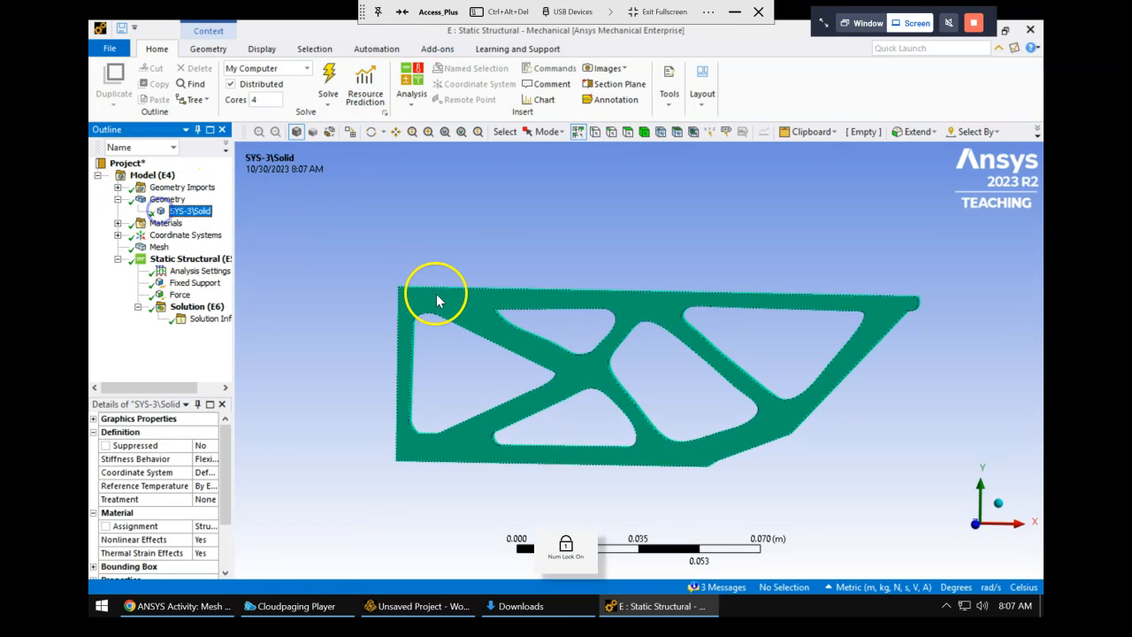
middle_drag(577, 265, 554, 279)
middle_drag(559, 398, 672, 315)
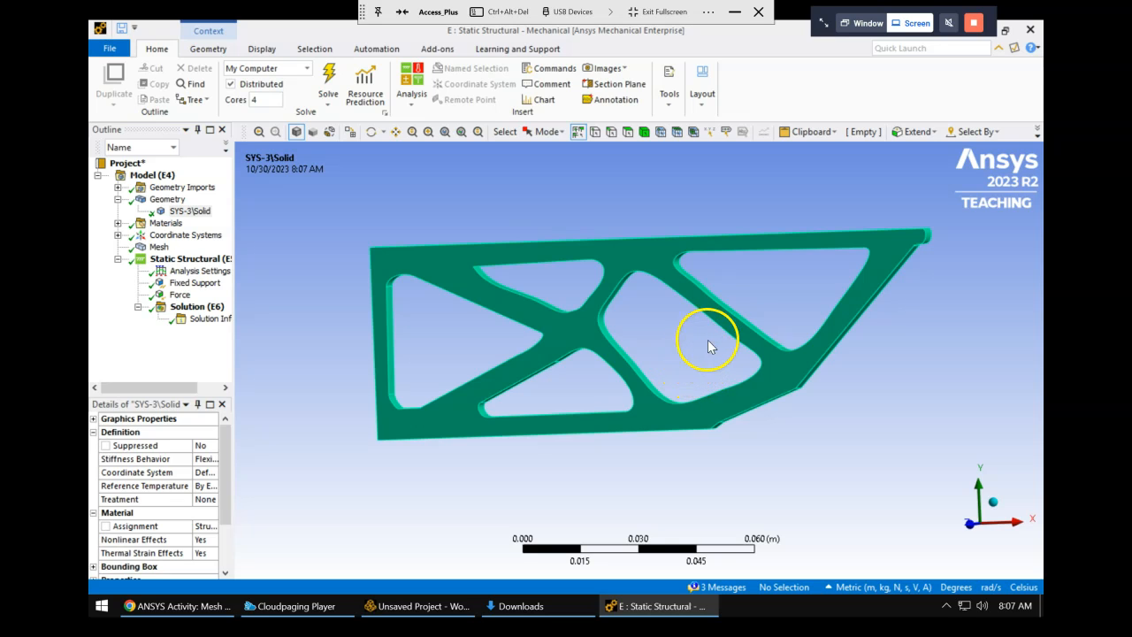
middle_drag(735, 286, 765, 289)
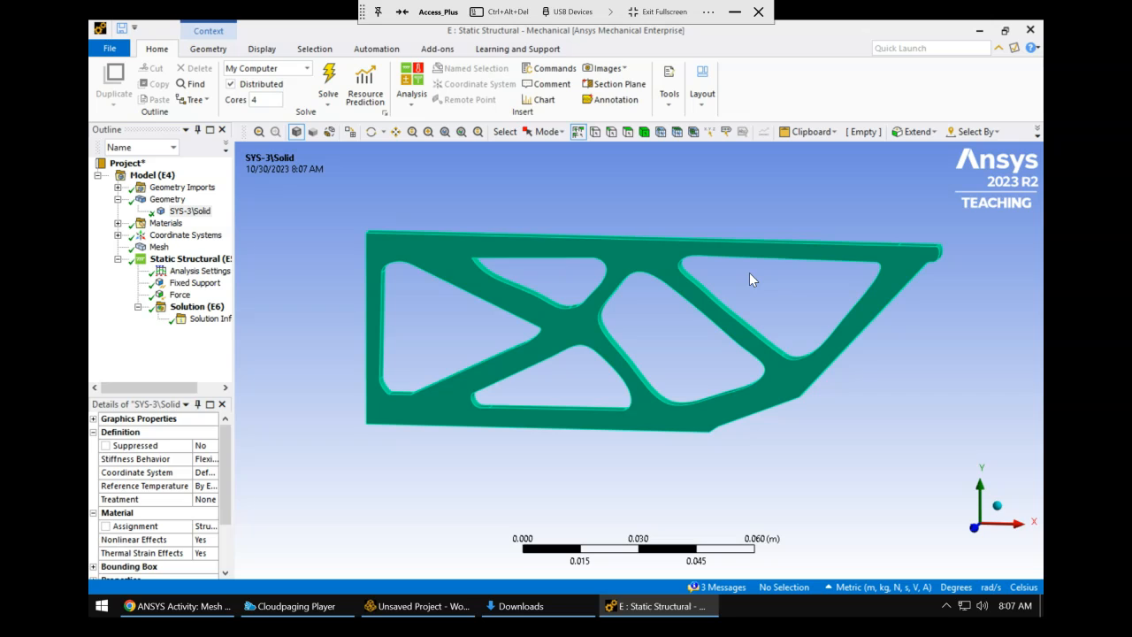
middle_drag(779, 276, 790, 264)
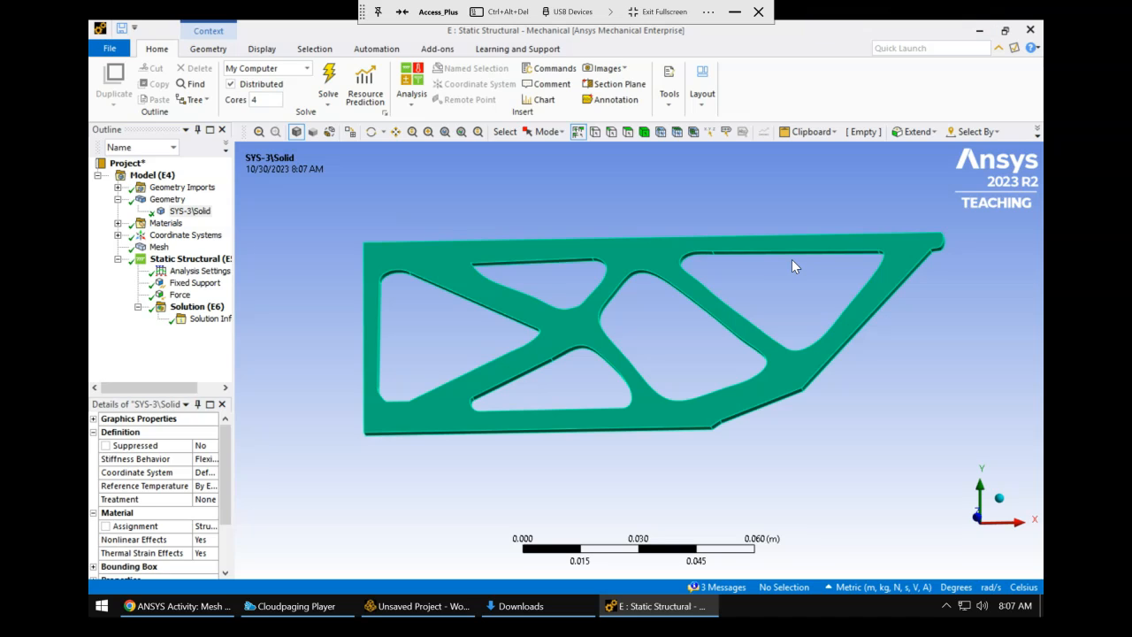
middle_drag(792, 259, 710, 291)
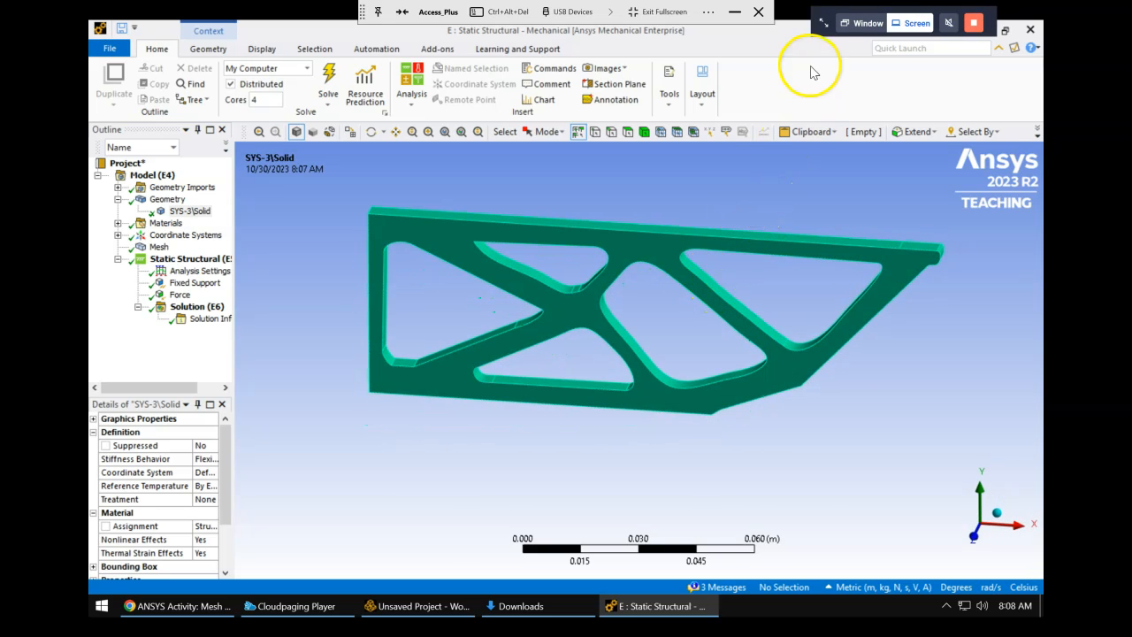
Return to the project schematic and add a Structural Optimization system linked to the Solution of Static Structural system E.
double_click(784, 35)
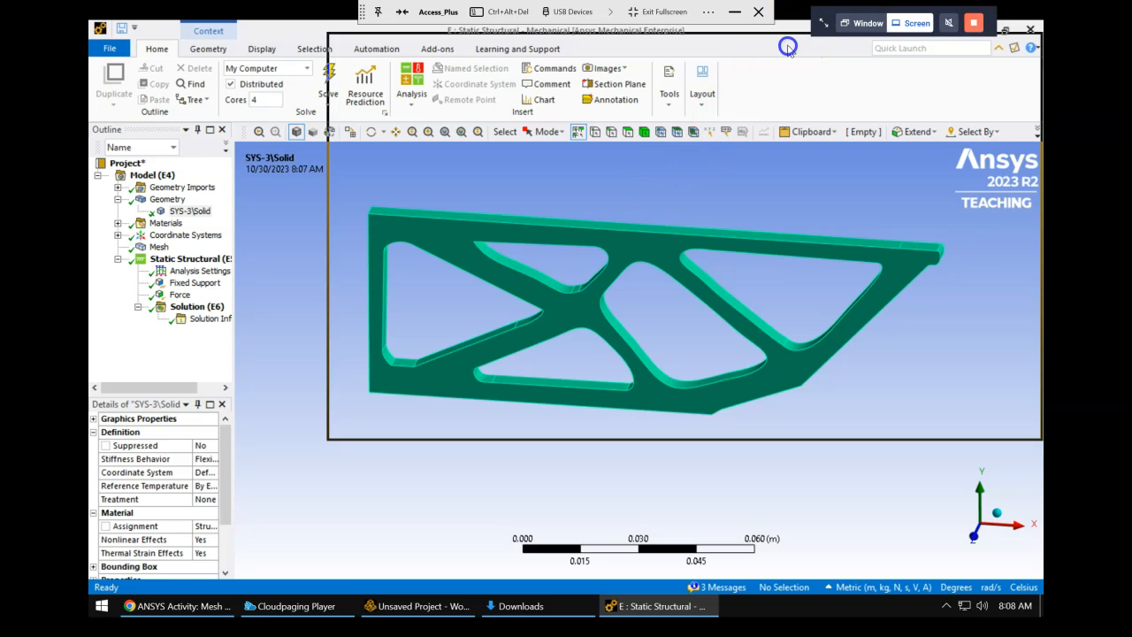
click(968, 47)
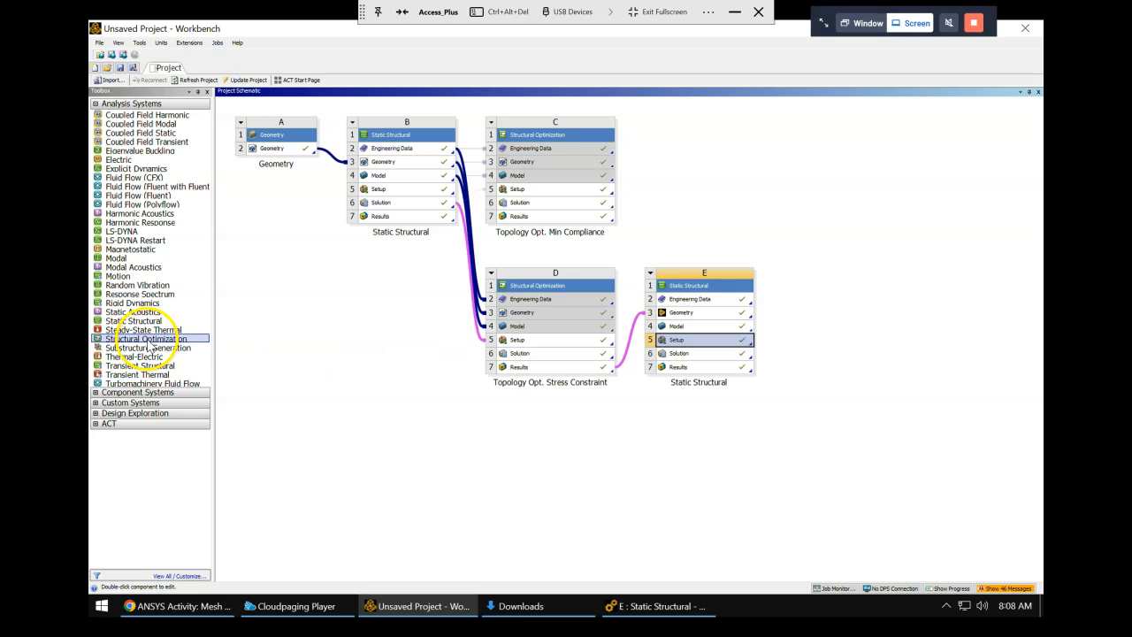
drag(148, 344, 450, 373)
drag(686, 367, 699, 356)
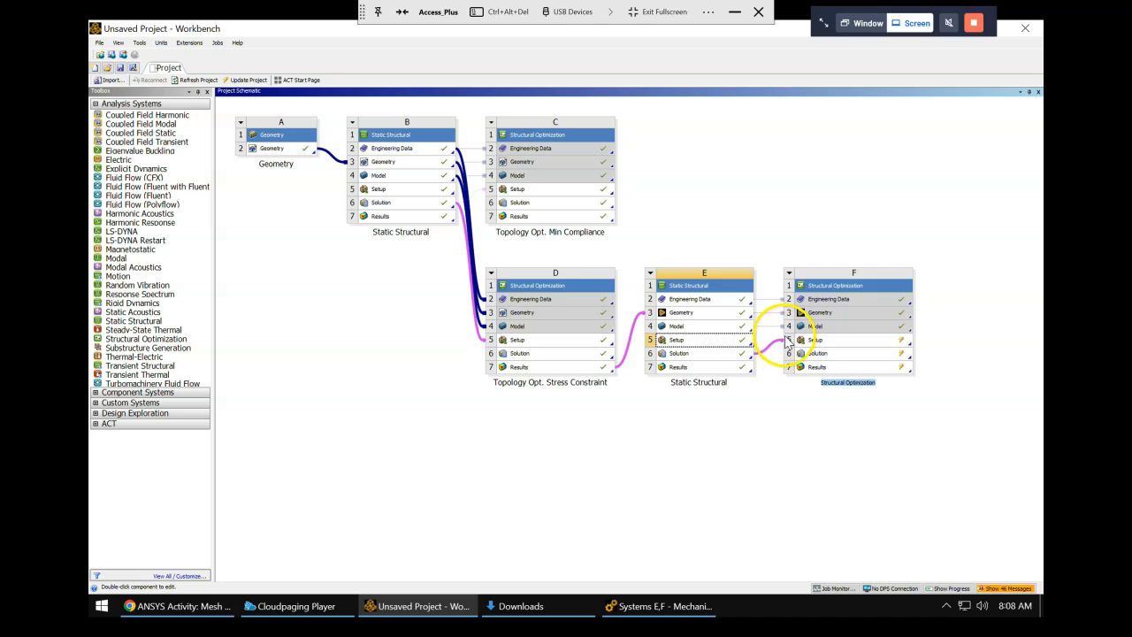
Open the Setup of the new Structural Optimization system F in Mechanical and reposition its window.
click(791, 275)
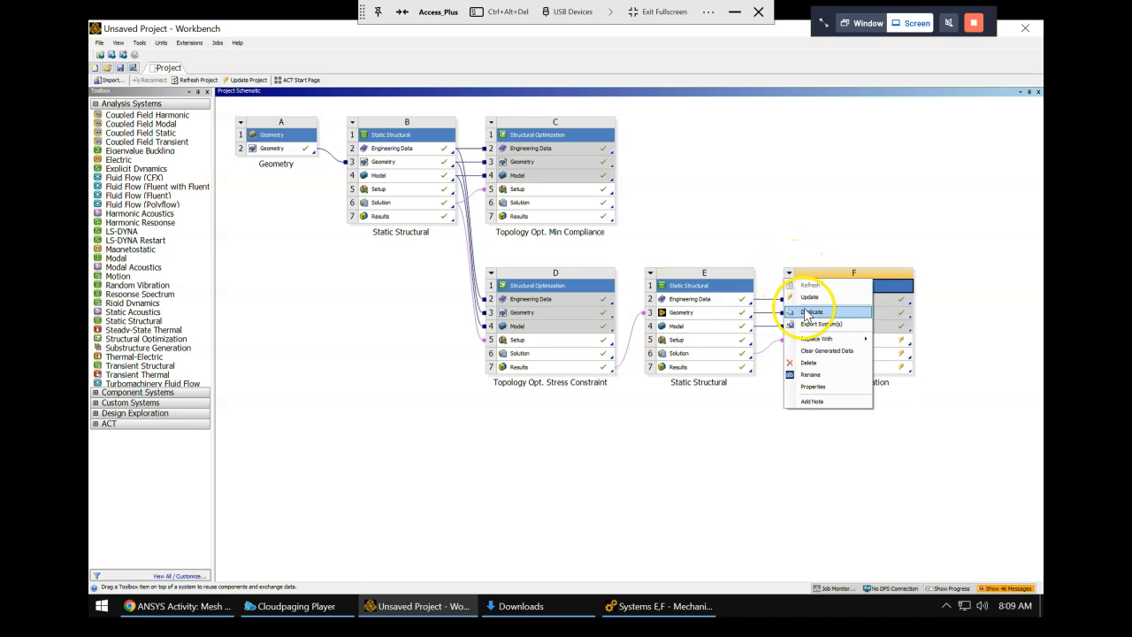
click(790, 206)
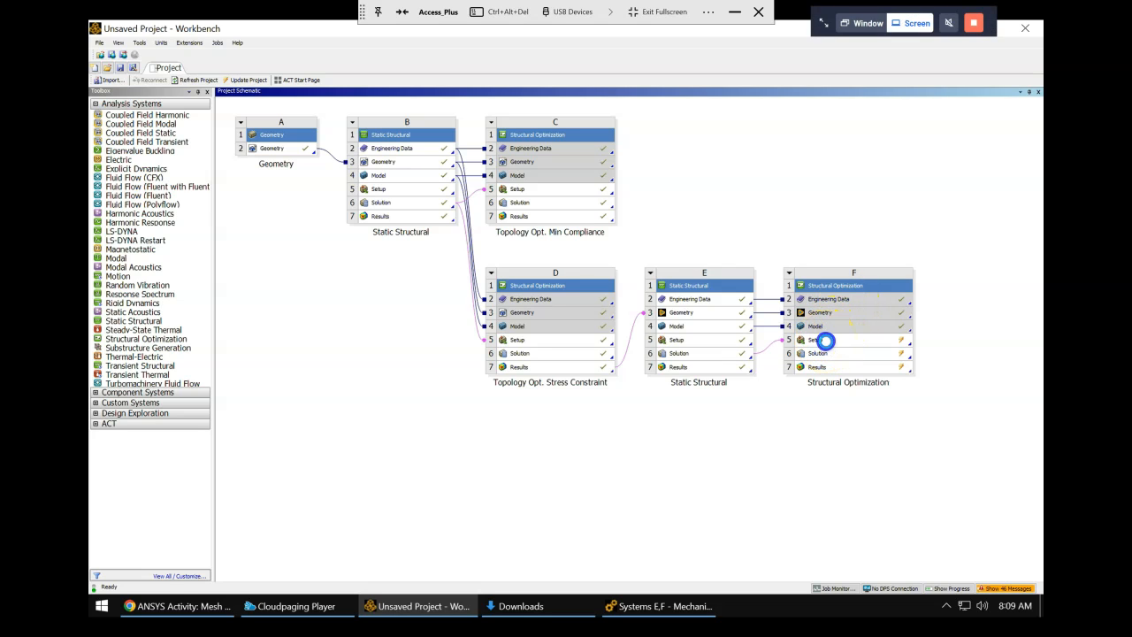
double_click(826, 340)
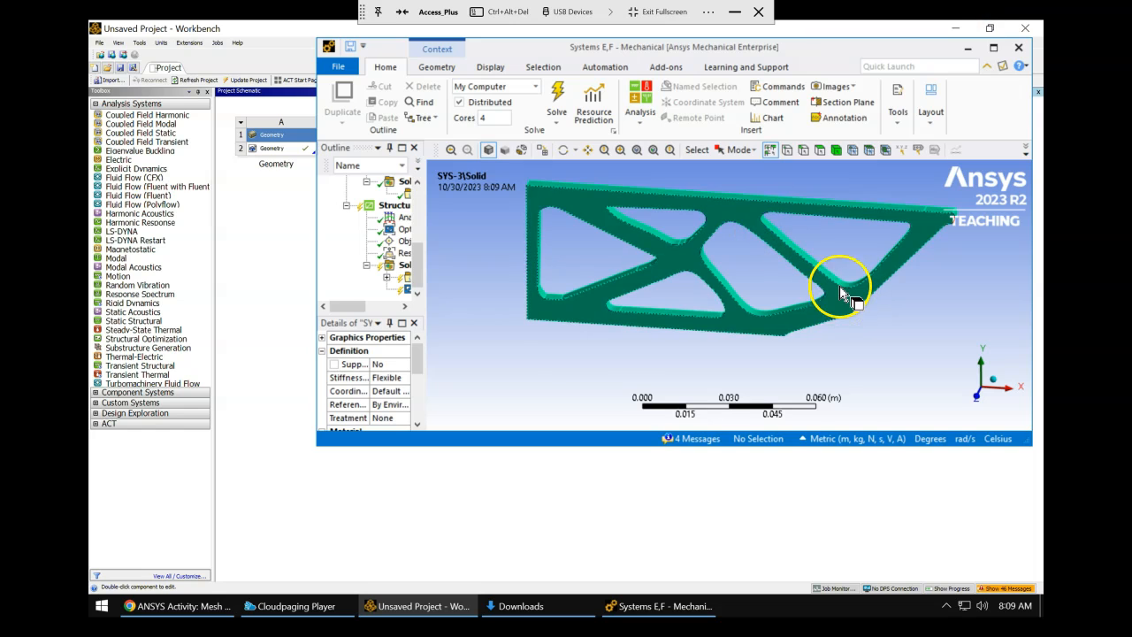
drag(804, 49, 715, 68)
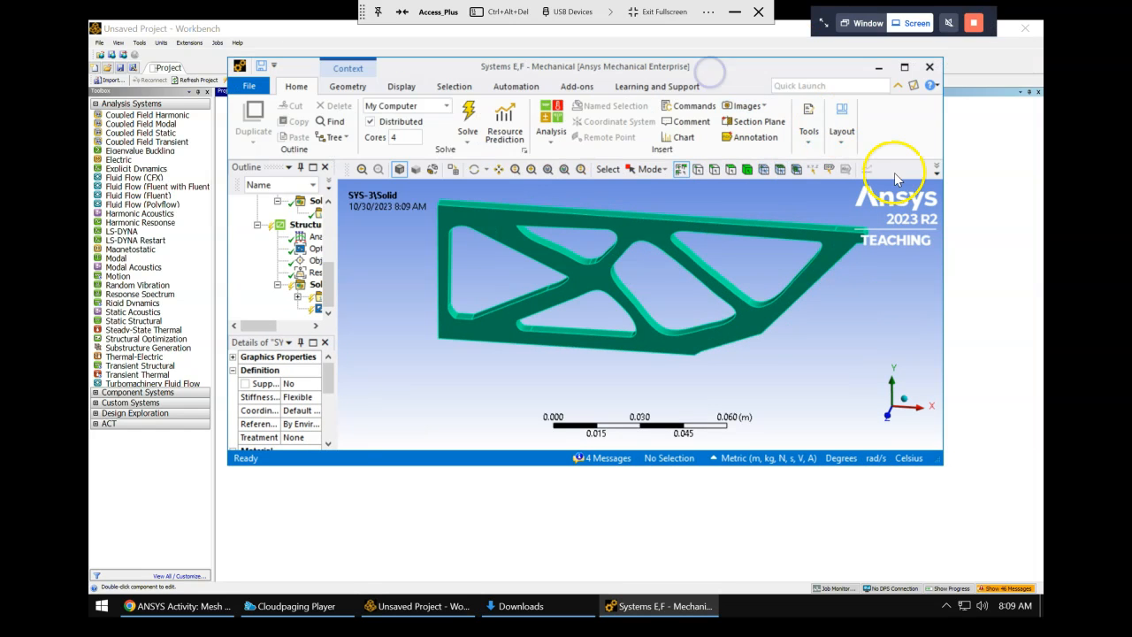
Maximize the Mechanical window with a wider outline, and review the Structural Optimization system and its analysis settings.
click(903, 67)
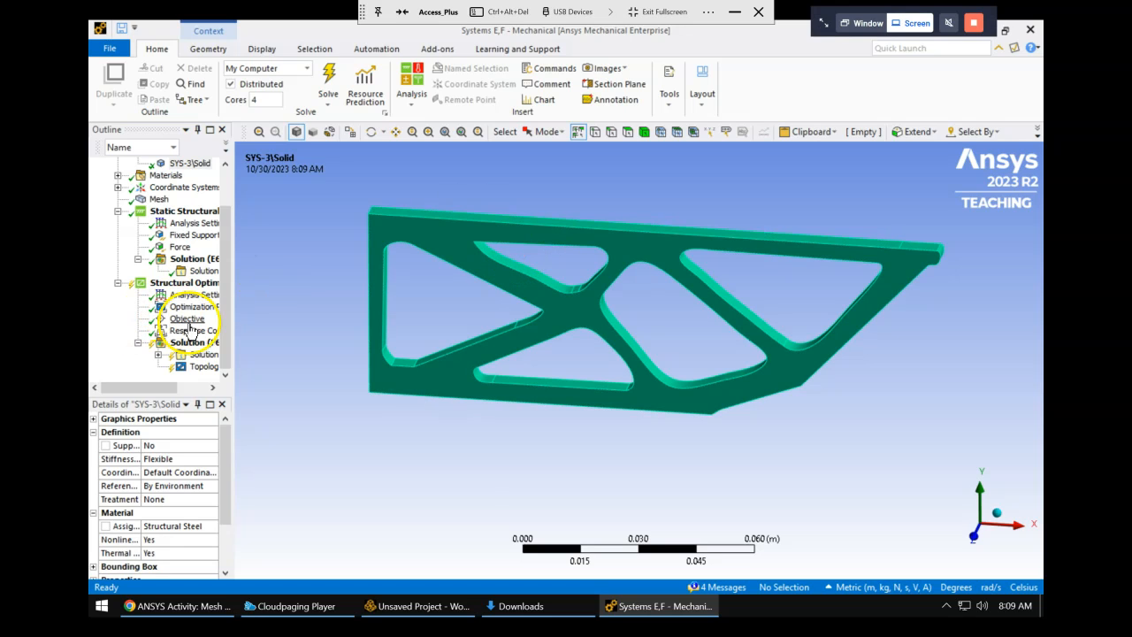
drag(232, 346, 330, 354)
click(246, 296)
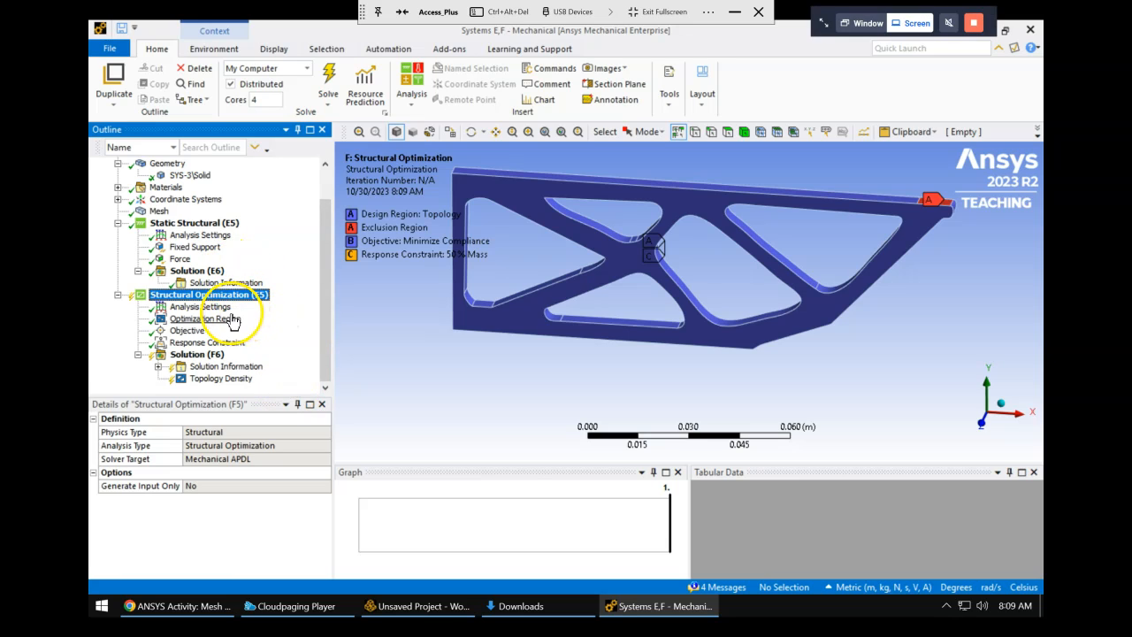
click(217, 307)
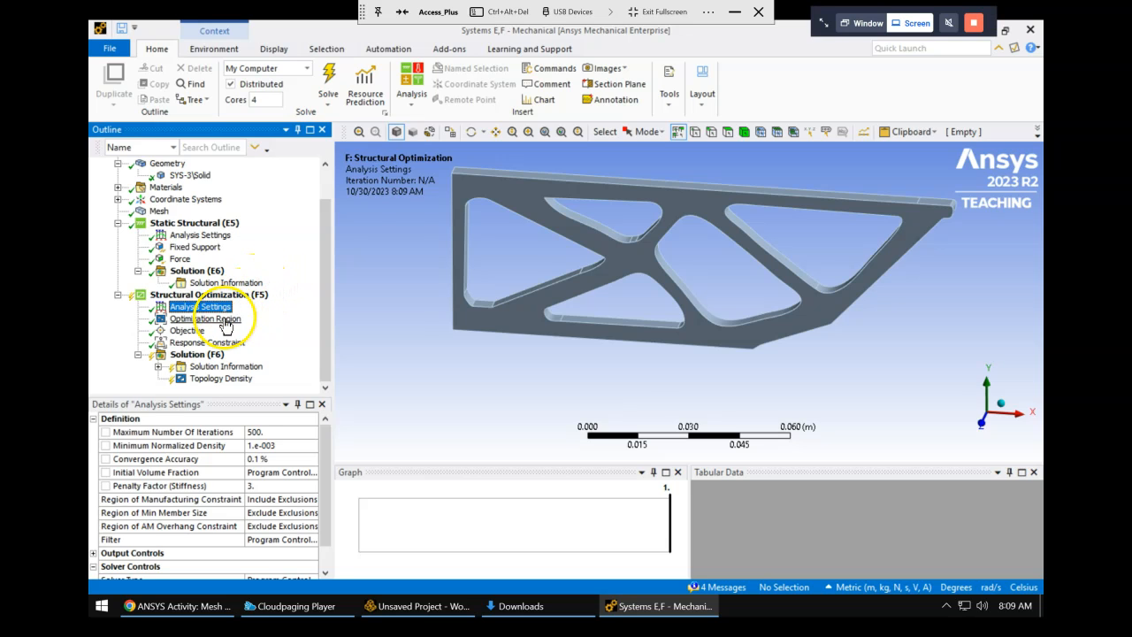
Set the optimization type of the Optimization Region in the Structural Optimization system to Shape Optimization.
click(223, 320)
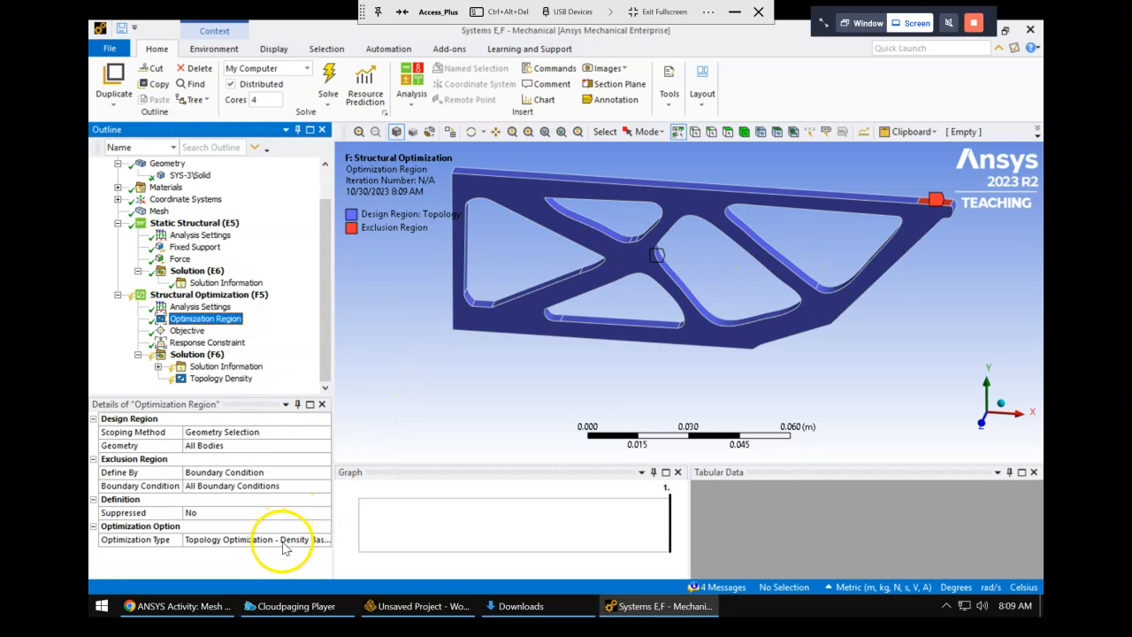
drag(335, 366, 387, 347)
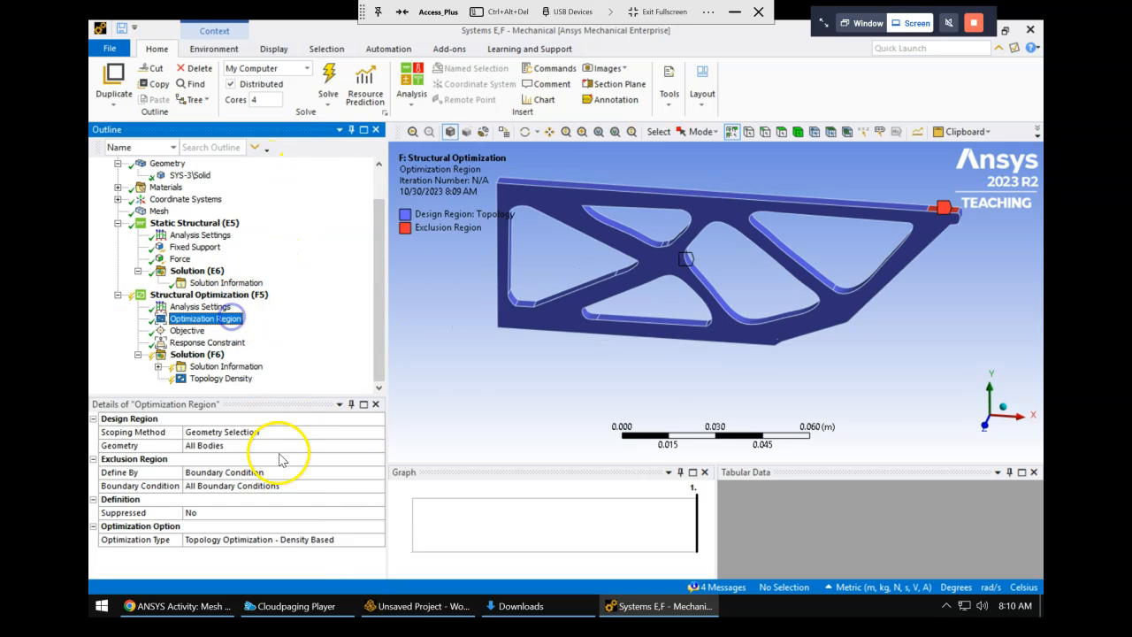
click(292, 538)
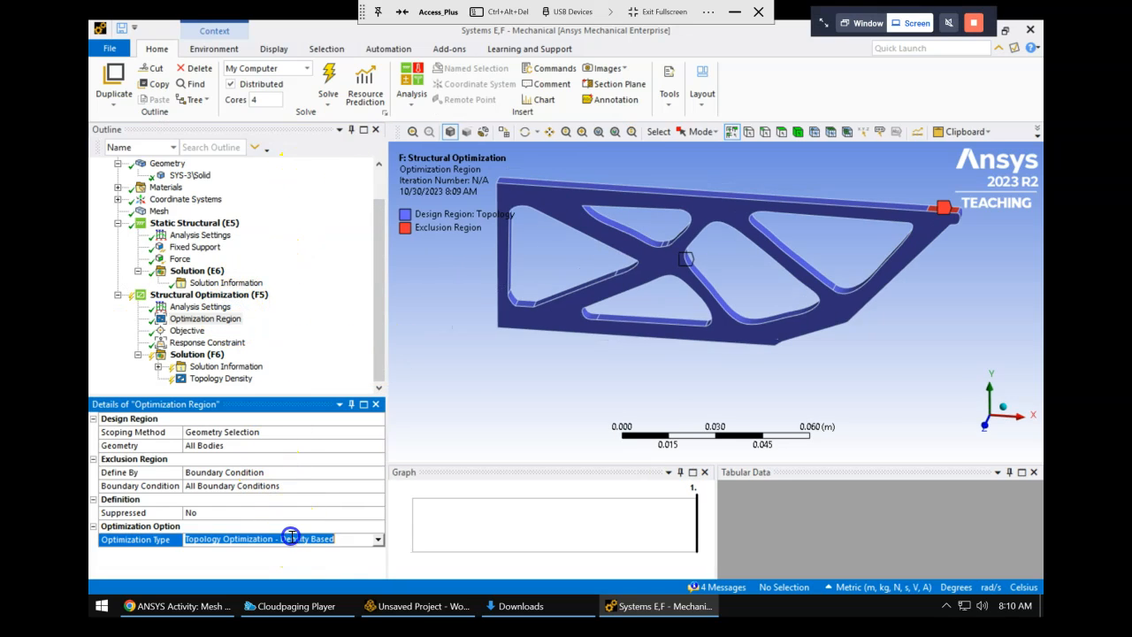
click(378, 540)
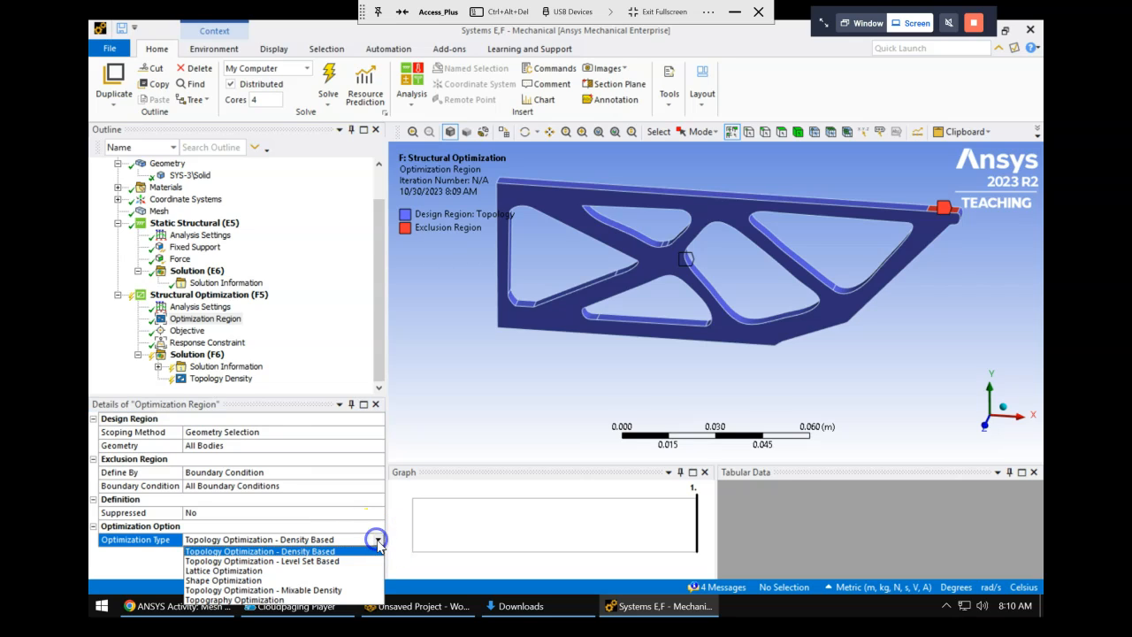
click(334, 581)
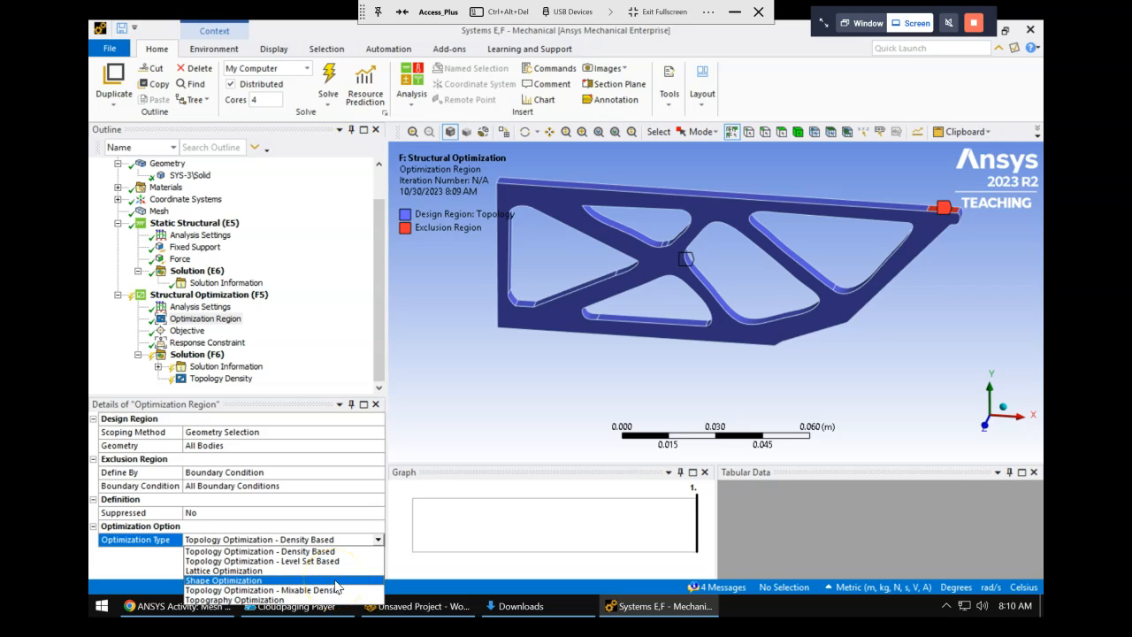
click(244, 581)
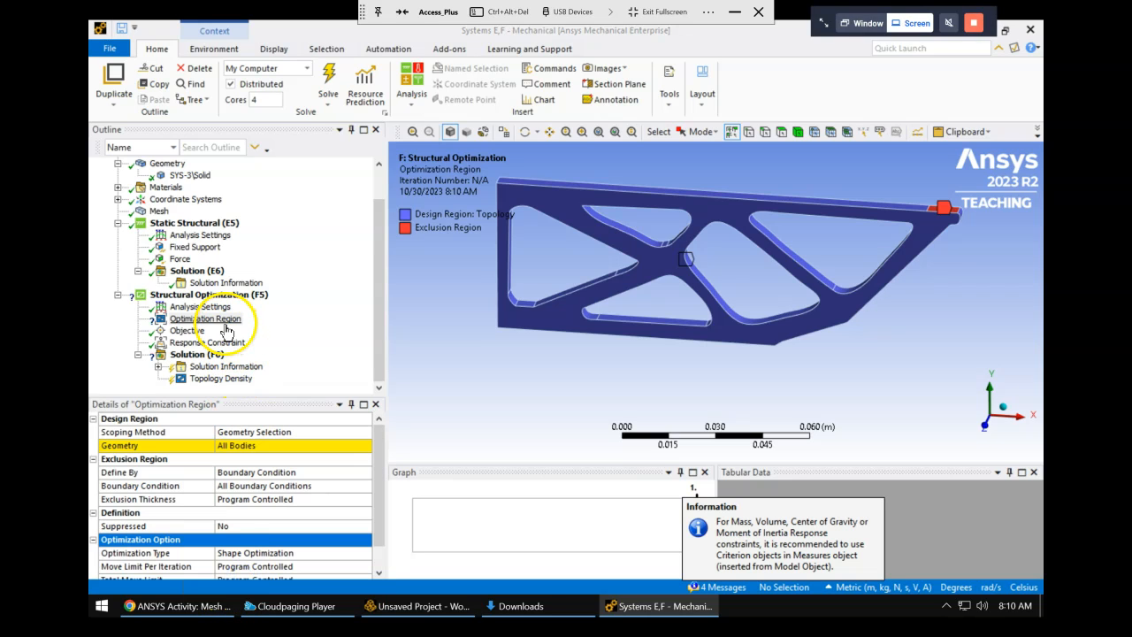
Review the available optimization types for the Optimization Region and keep Shape Optimization as the choice.
drag(379, 502, 376, 523)
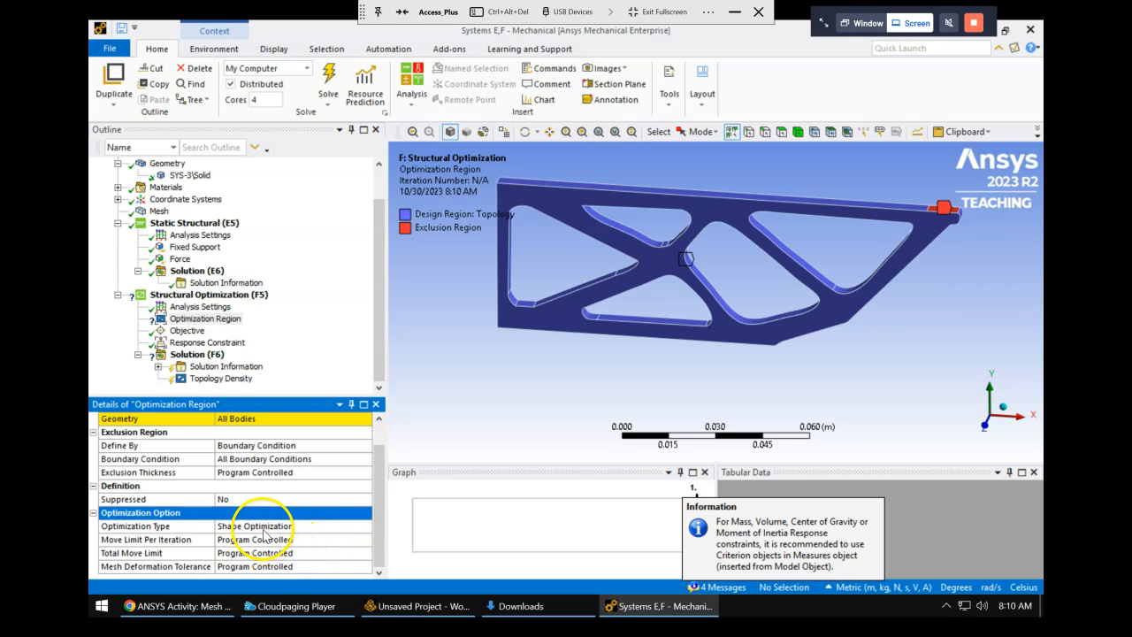
click(298, 532)
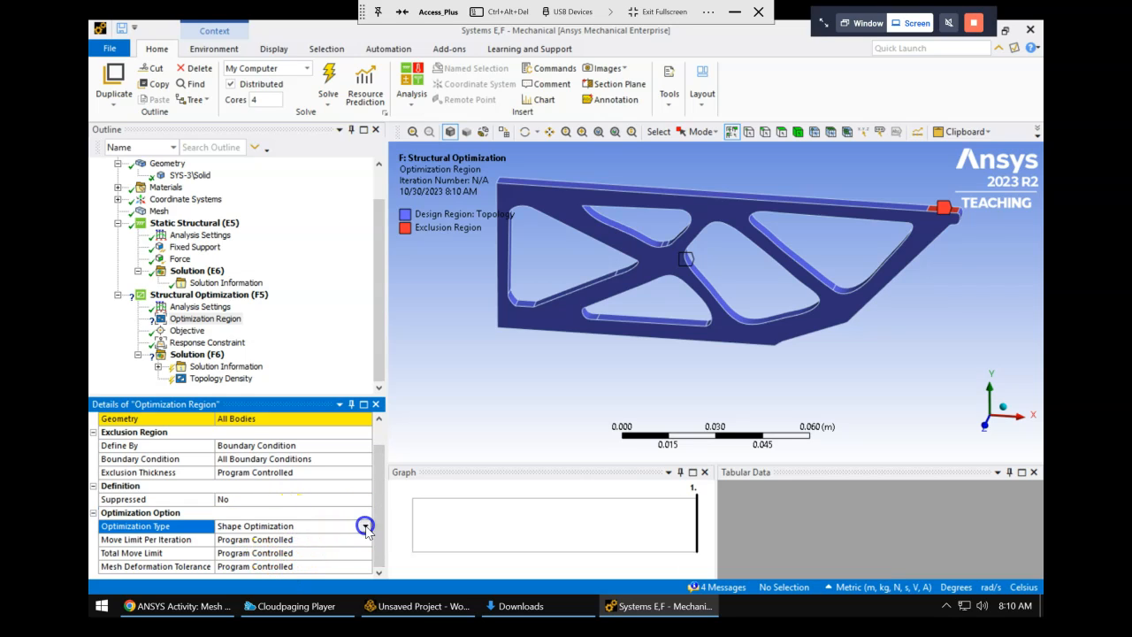
click(366, 528)
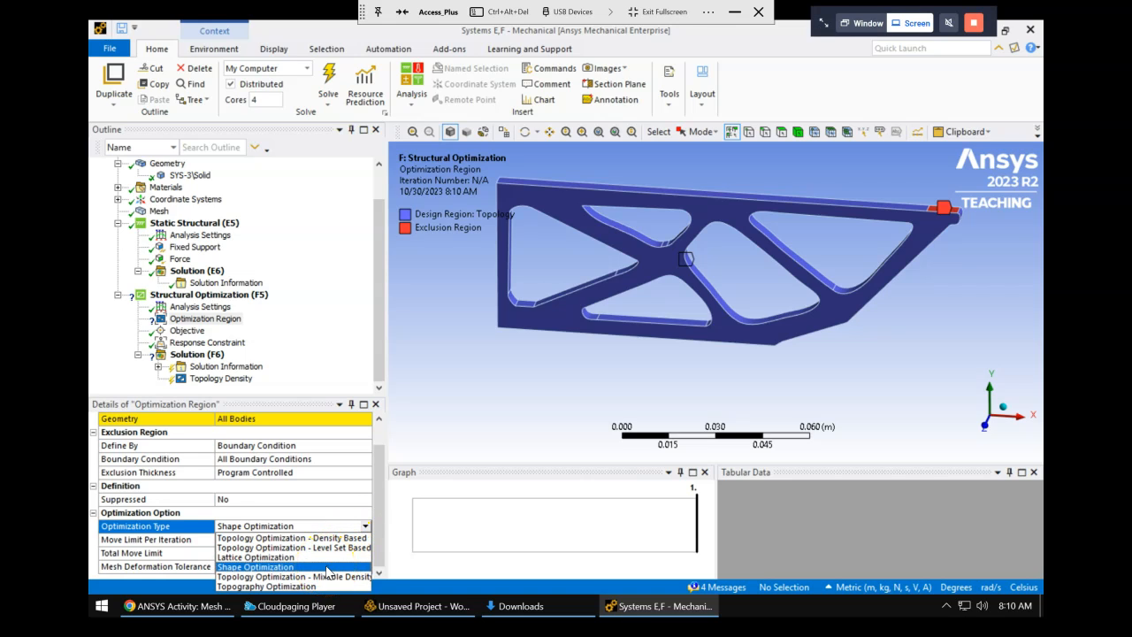
click(300, 588)
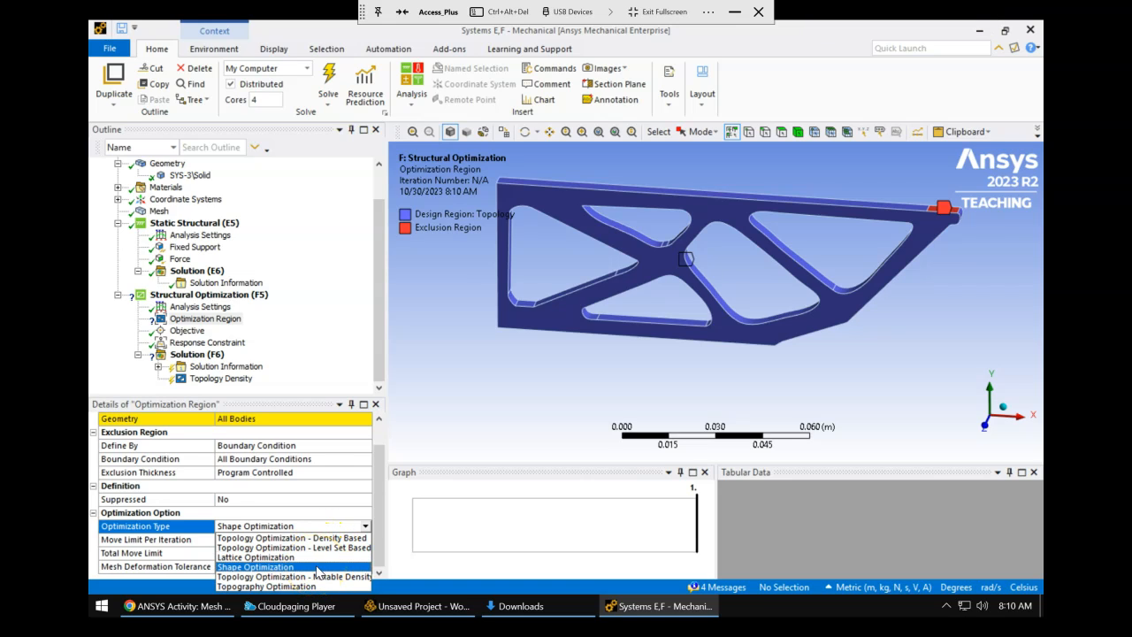
click(311, 587)
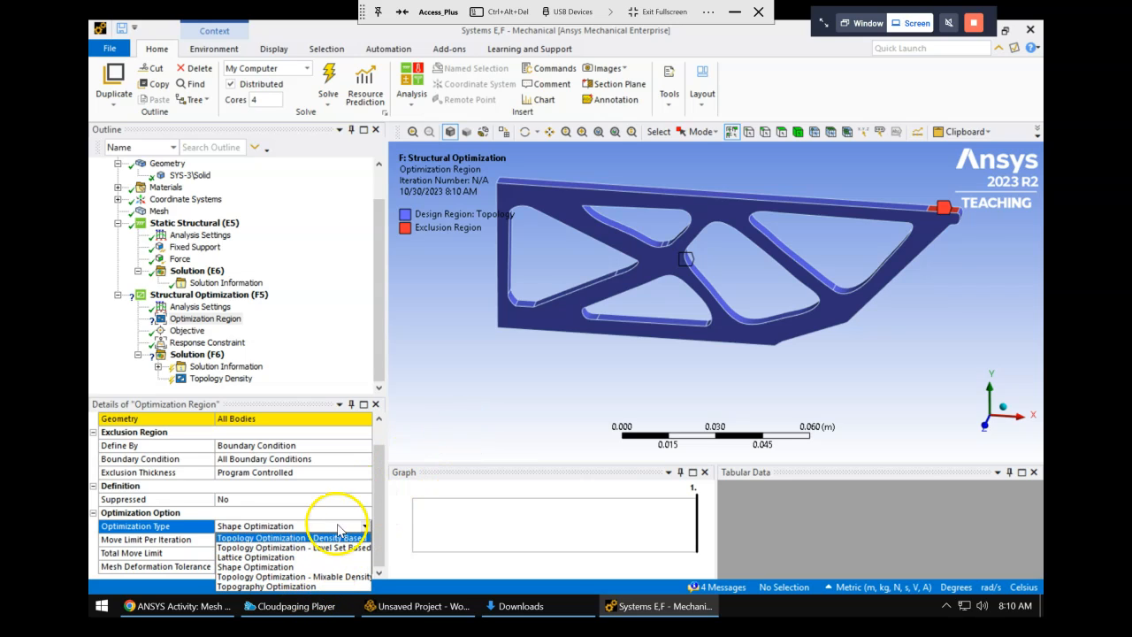
click(297, 567)
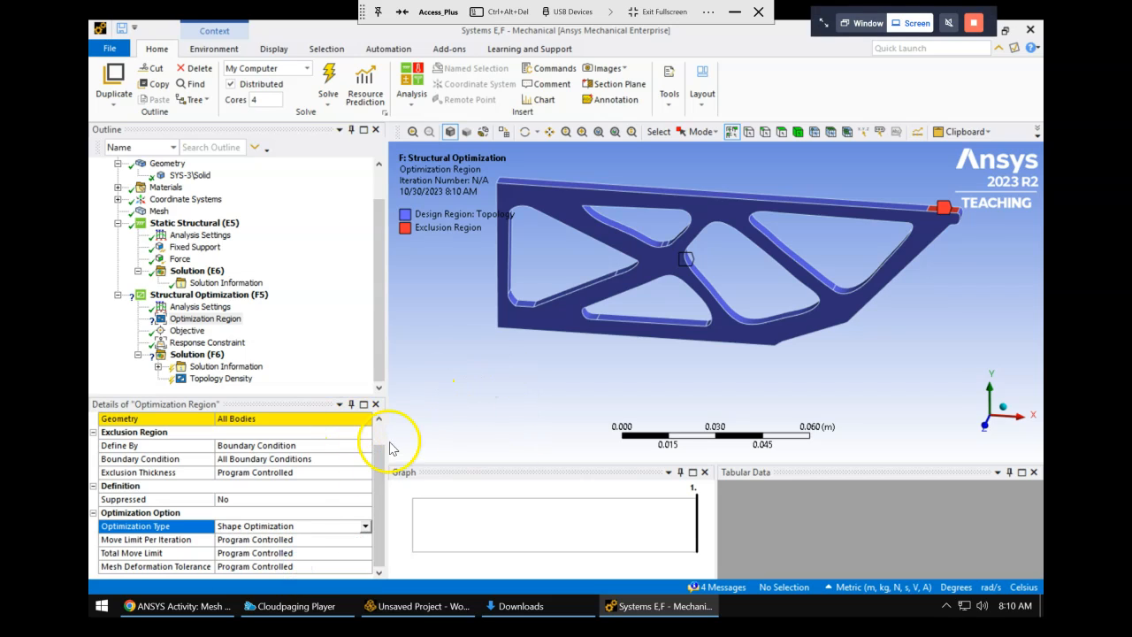
Reapply the plate body as the design region geometry of the Optimization Region.
scroll(373, 476, up, 1)
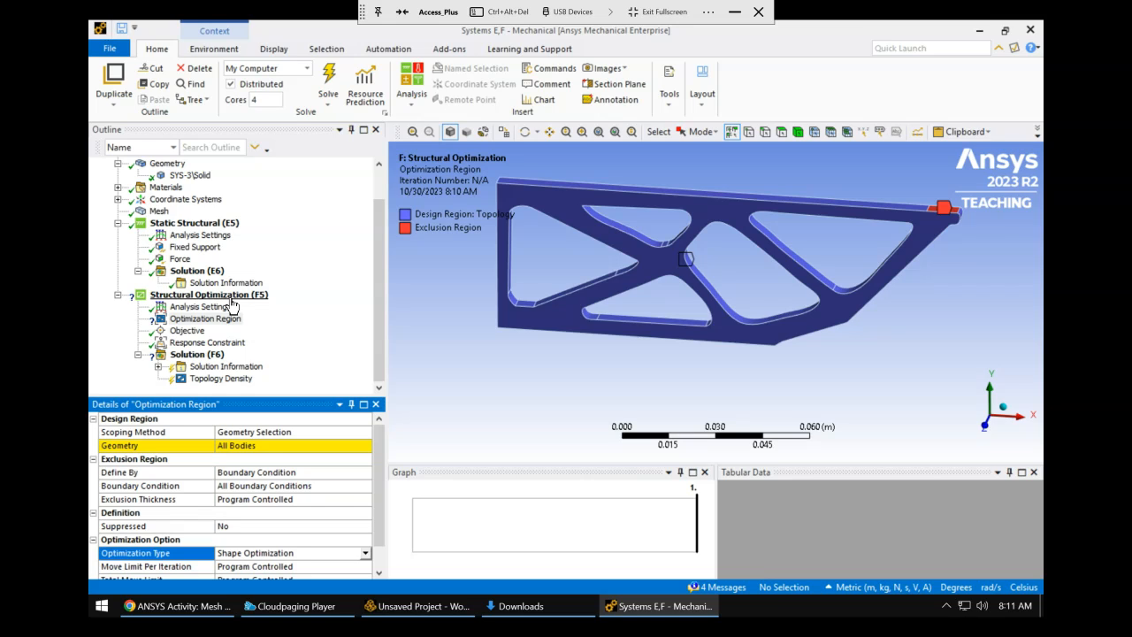
mouse_move(377, 265)
mouse_down()
mouse_move(395, 221)
mouse_move(392, 250)
mouse_up()
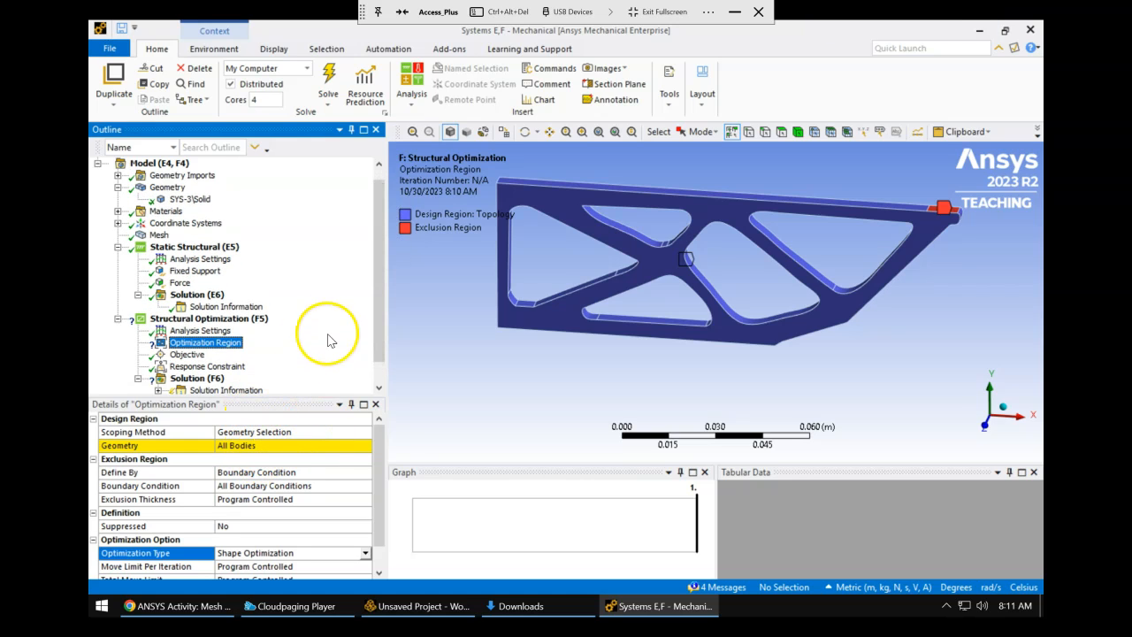
click(285, 444)
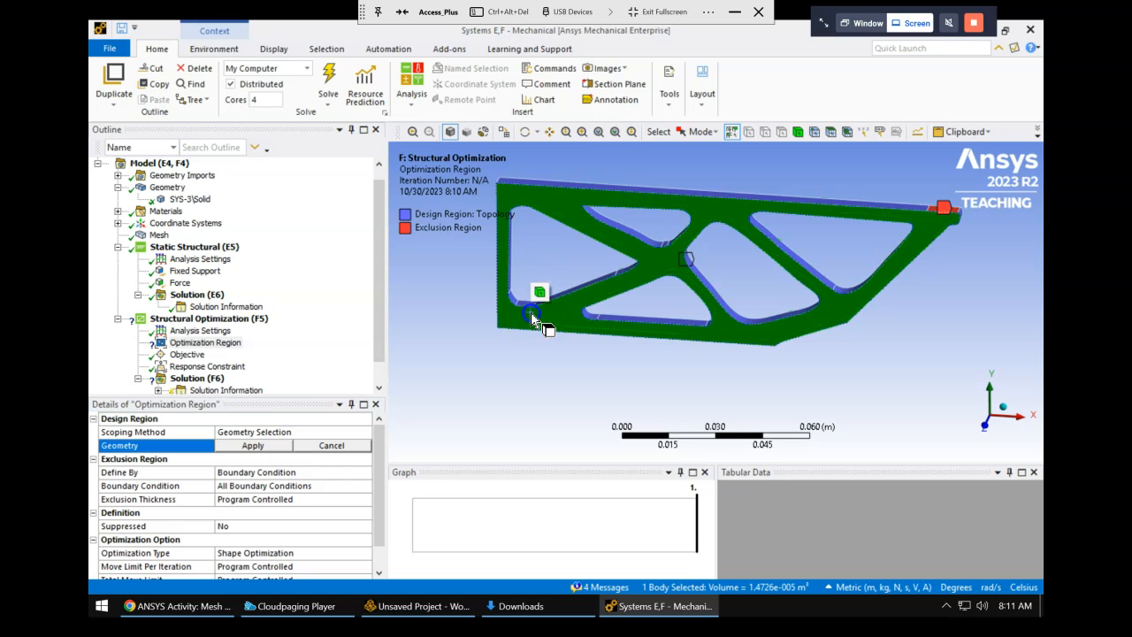
click(275, 446)
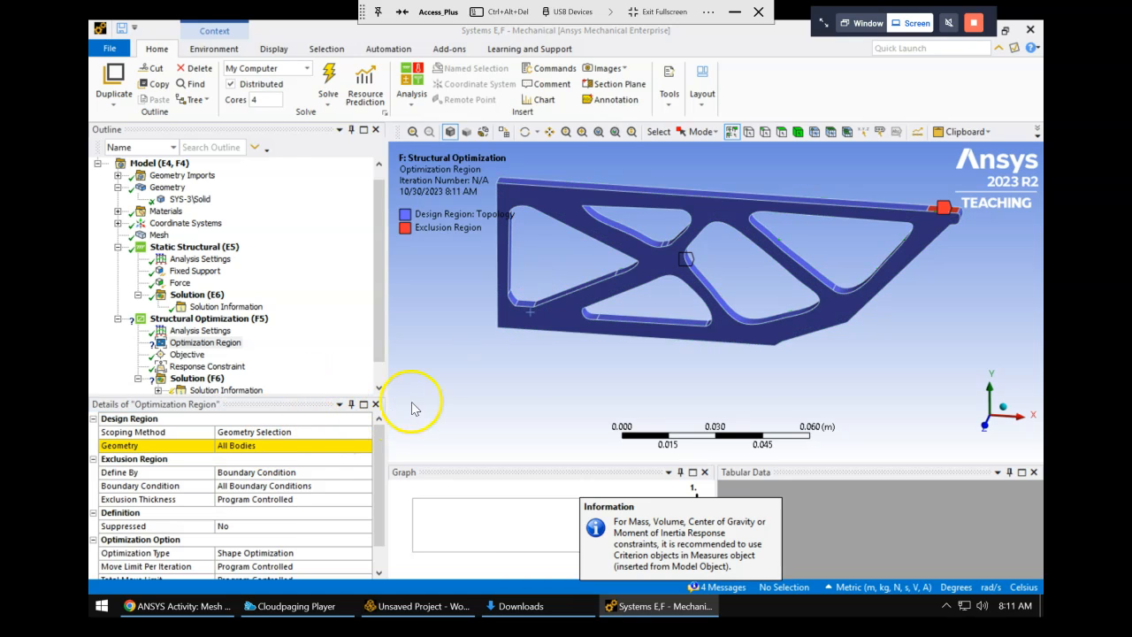
Insert a Method control under the model's Mesh object.
drag(382, 294, 382, 270)
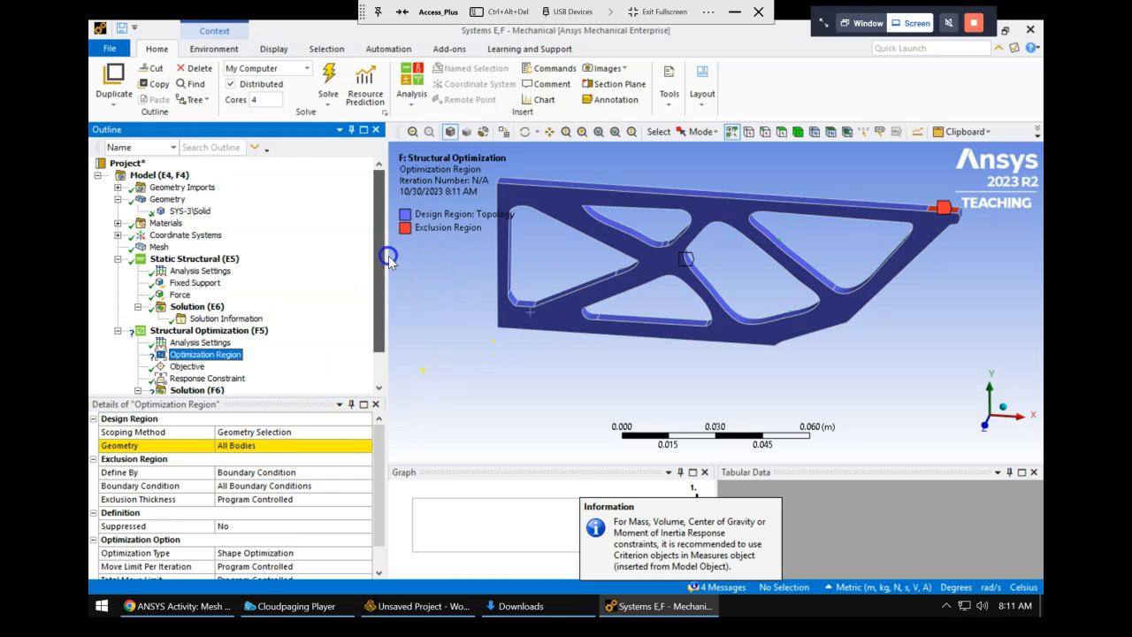
click(160, 247)
right_click(160, 247)
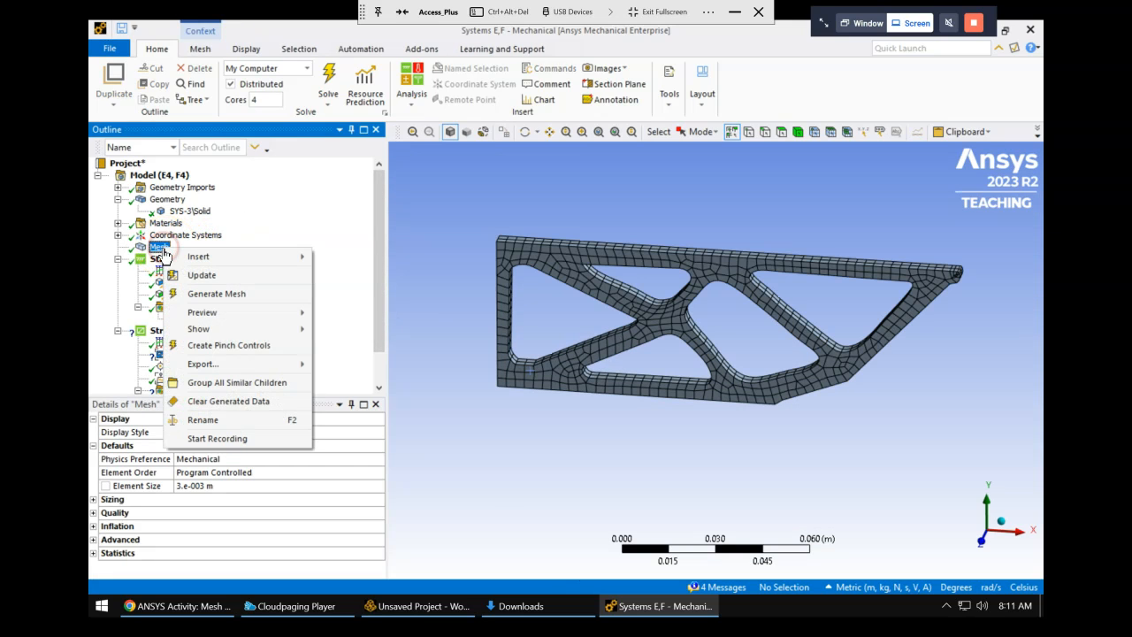
click(188, 258)
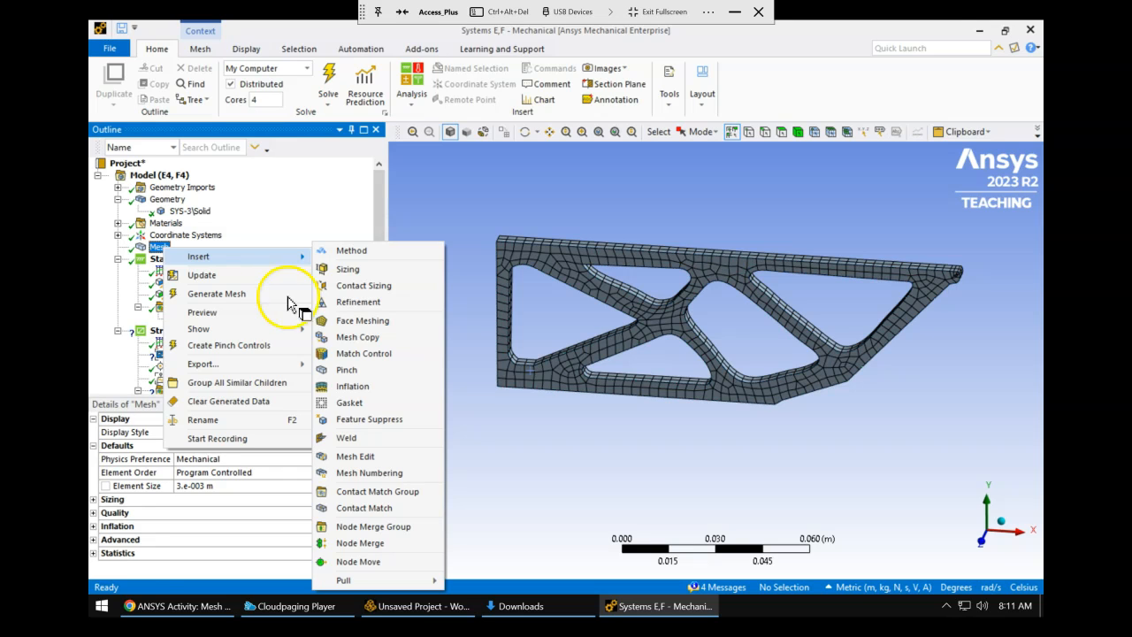
click(150, 248)
right_click(151, 248)
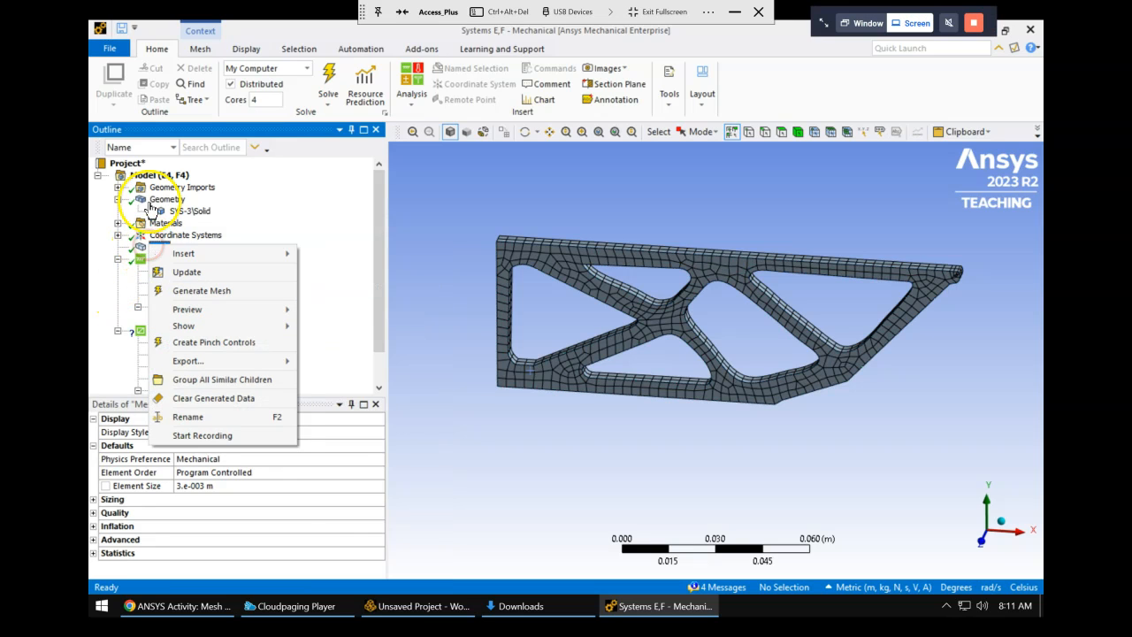
mouse_move(183, 257)
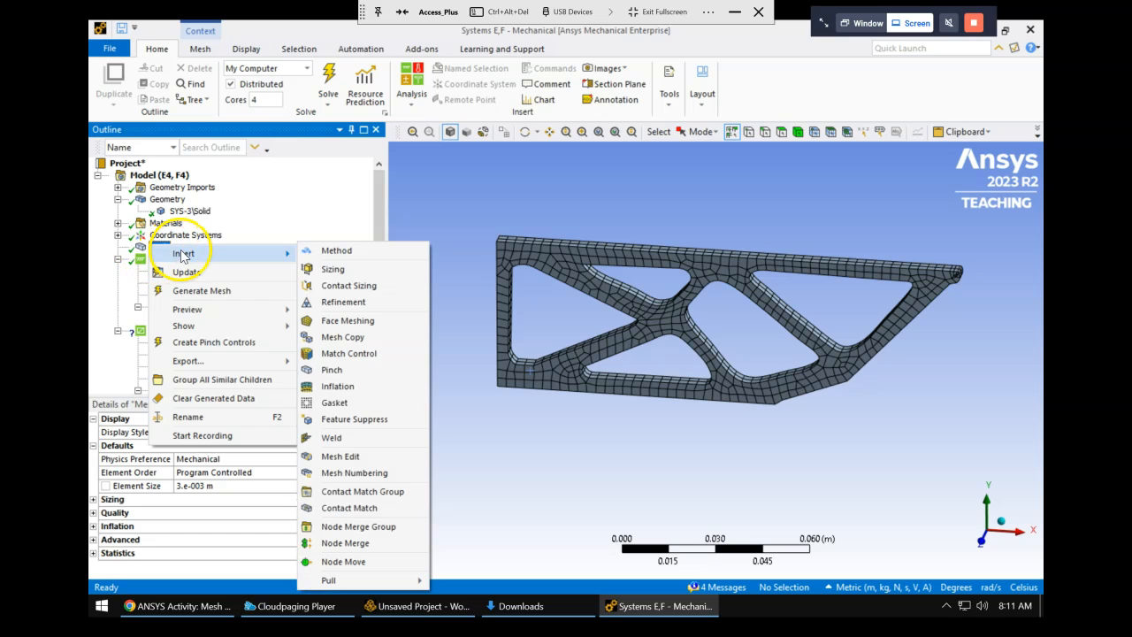
click(340, 251)
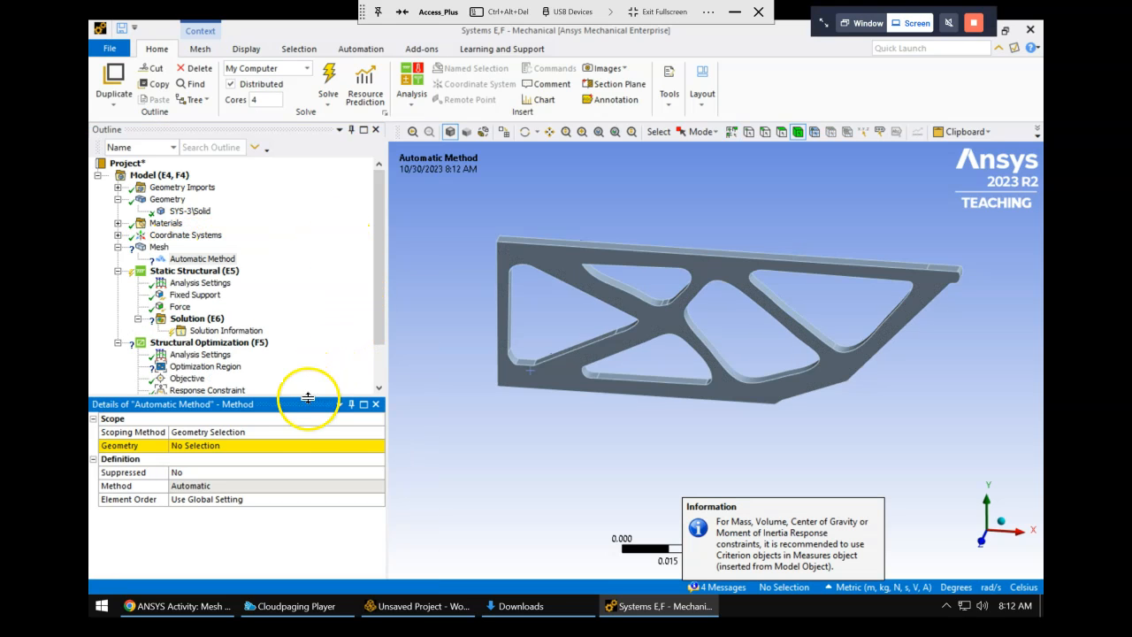
Scope the new mesh method to the plate body and set the method to Tetrahedrons.
click(545, 275)
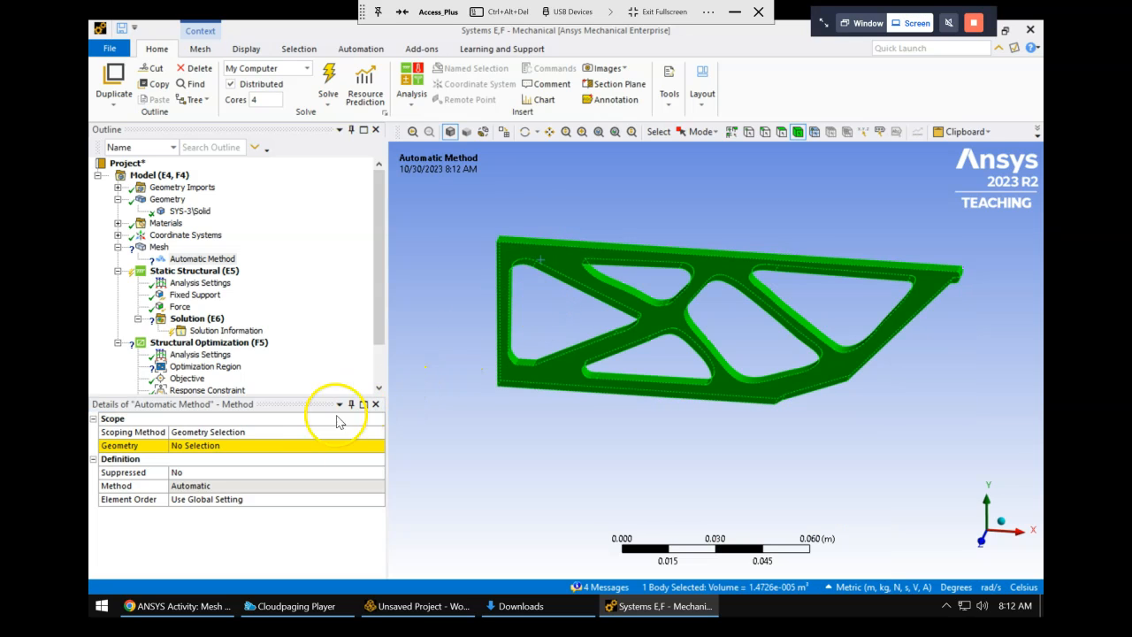
click(261, 446)
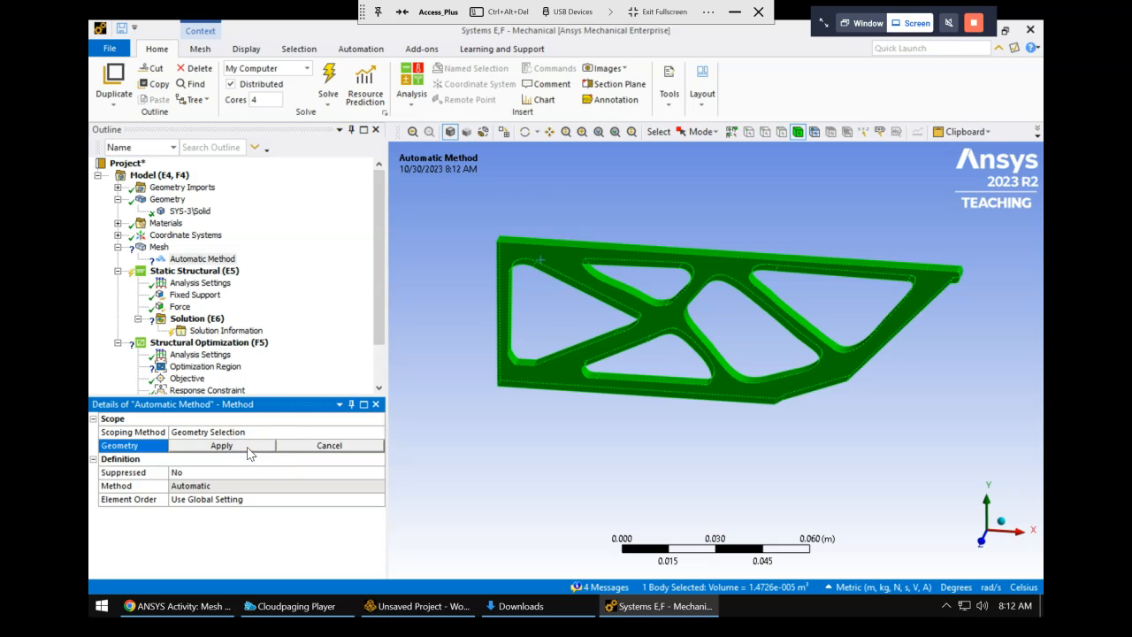
click(247, 447)
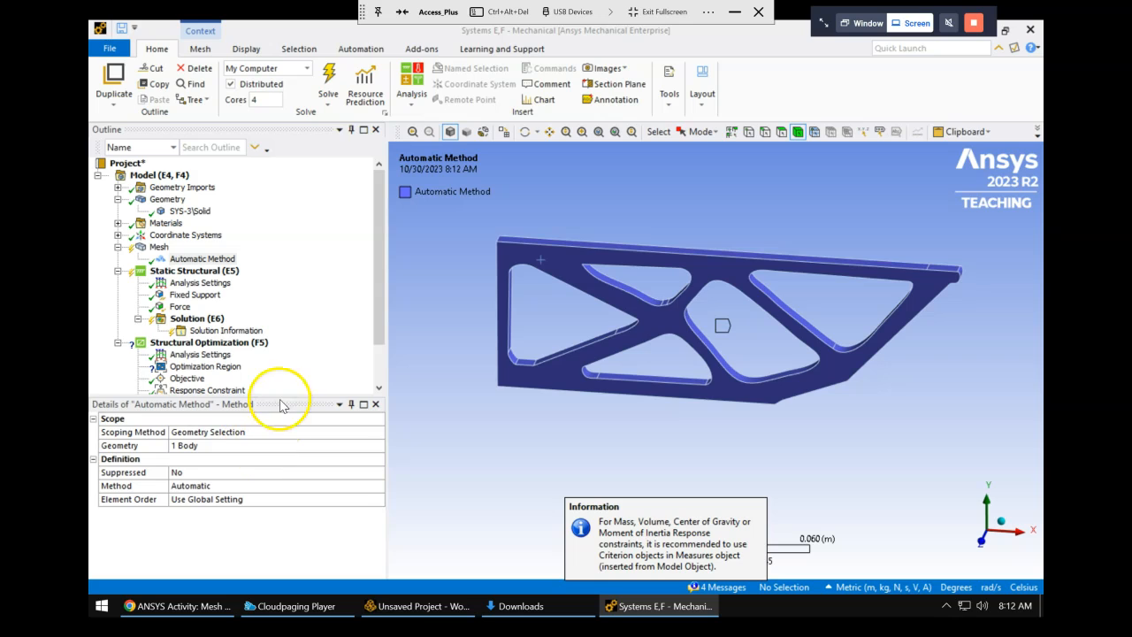
click(249, 485)
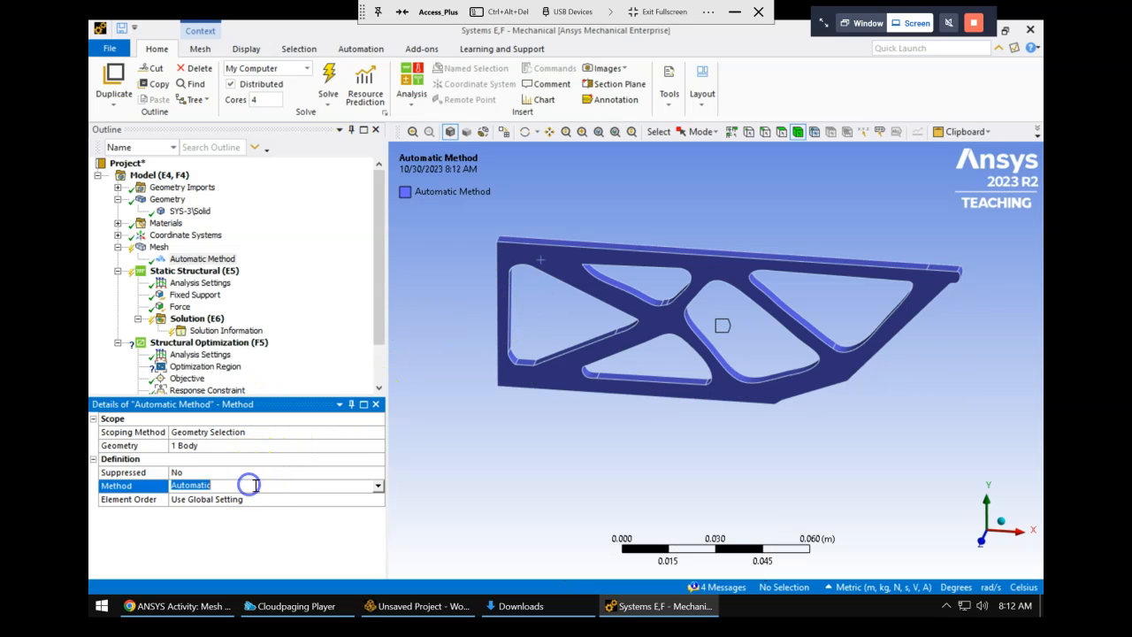
click(378, 486)
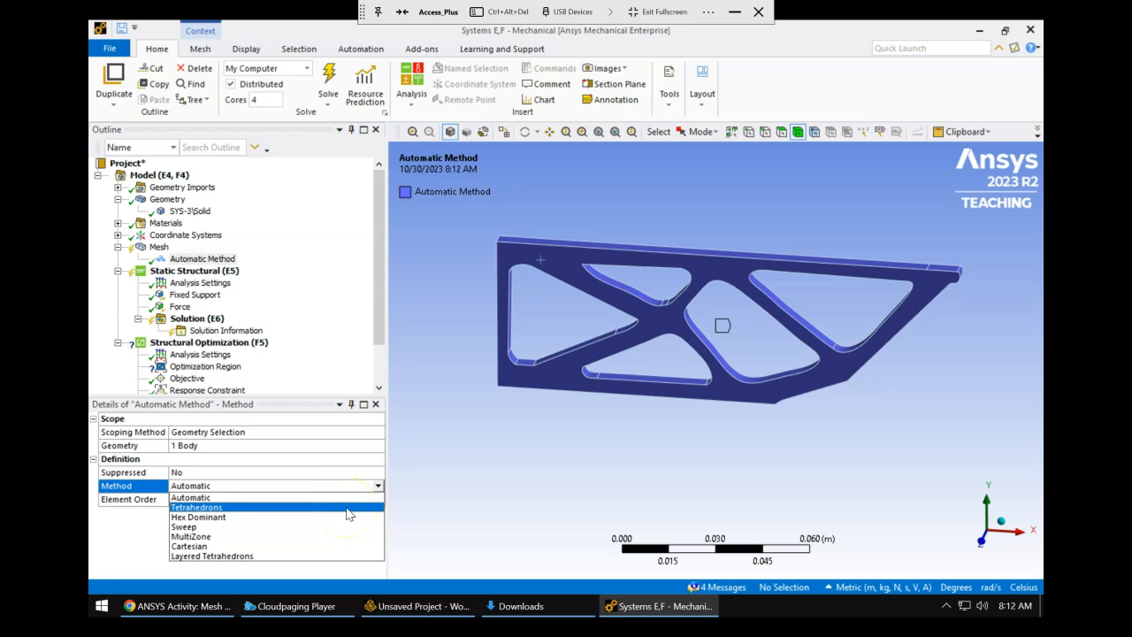
click(346, 509)
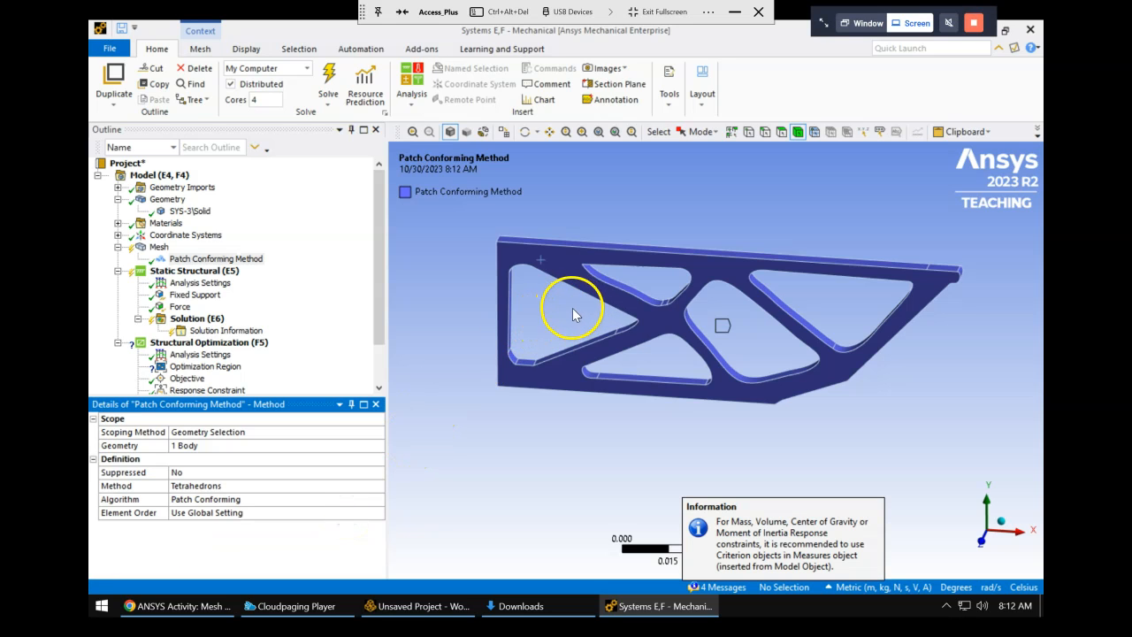
Generate the plate's mesh with the tetrahedral patch conforming method.
middle_drag(610, 338, 603, 316)
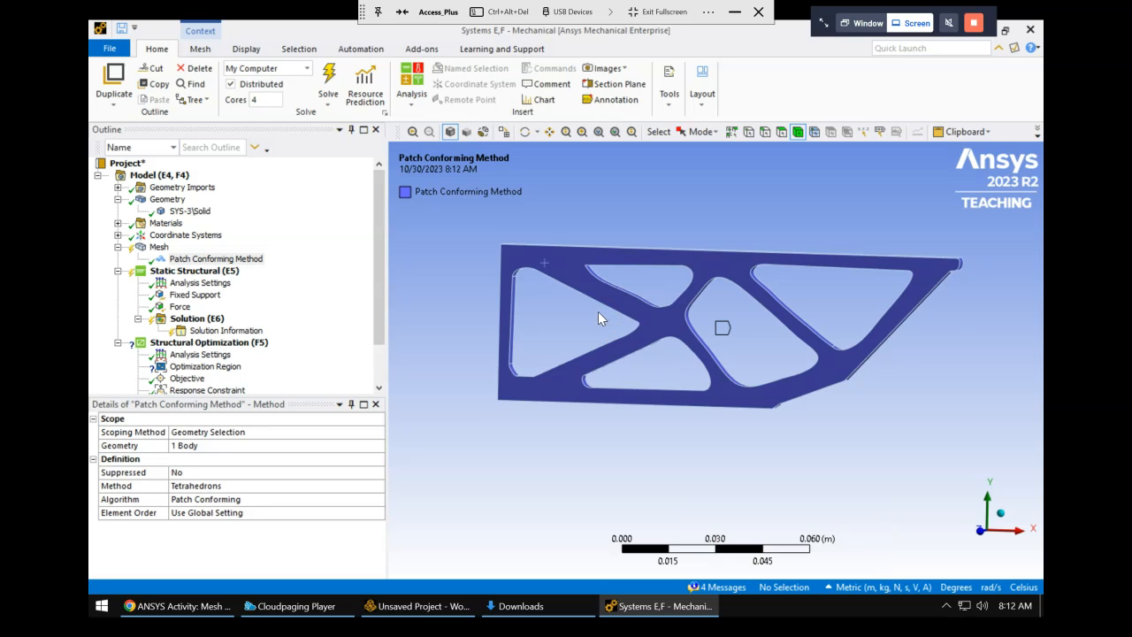
ctrl+middle_drag(614, 380, 614, 358)
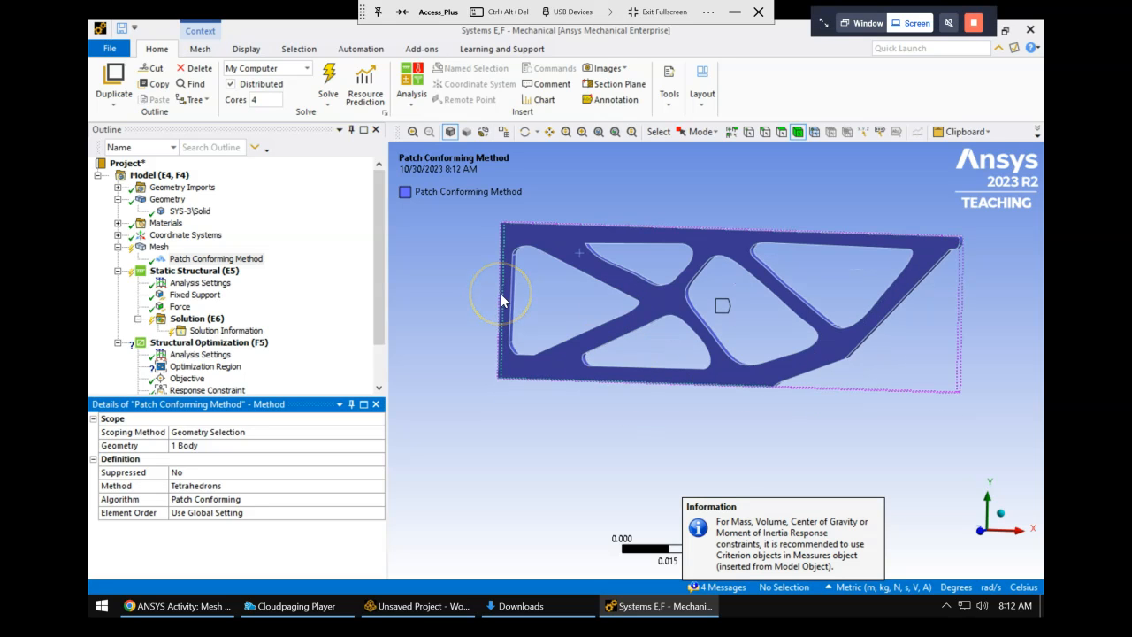
mouse_move(379, 242)
mouse_down()
mouse_move(384, 303)
mouse_move(380, 227)
mouse_up()
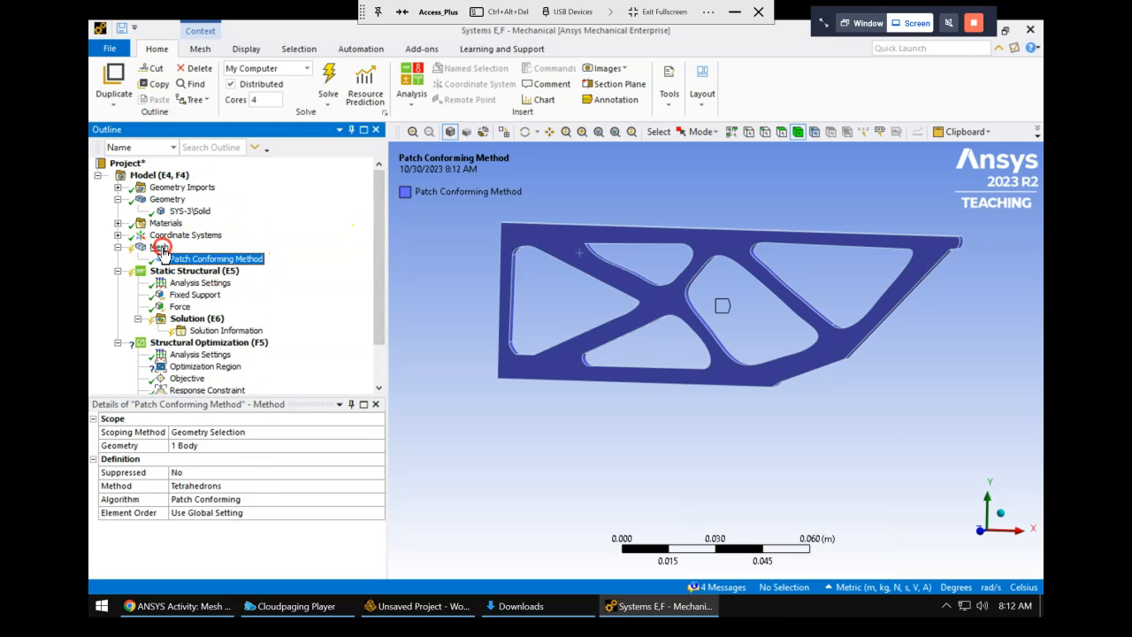
right_click(160, 247)
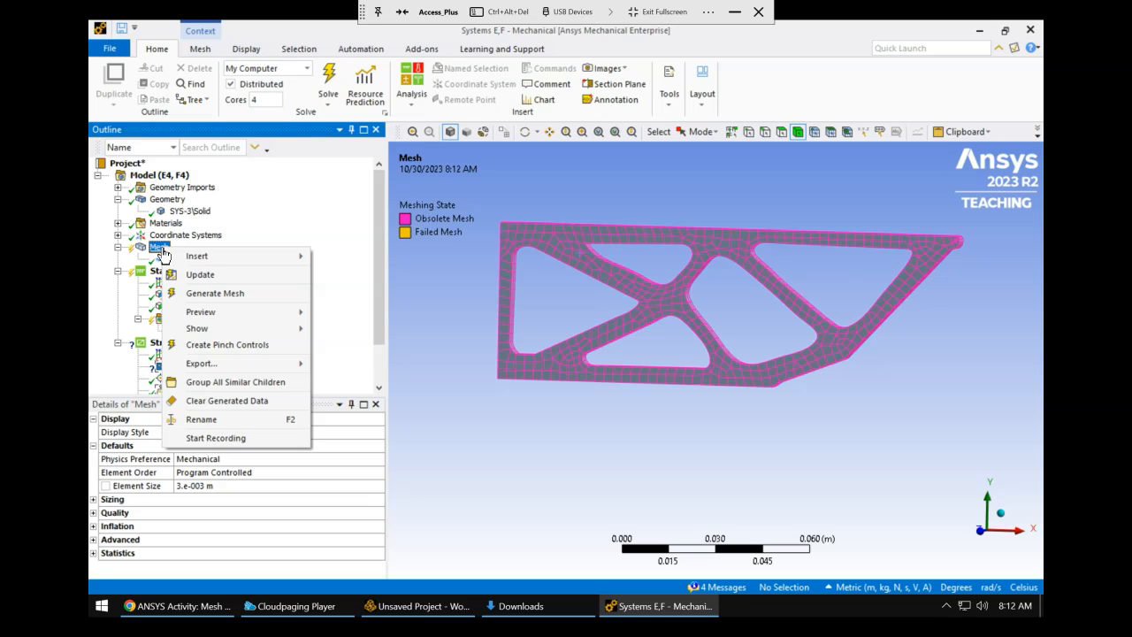
click(217, 292)
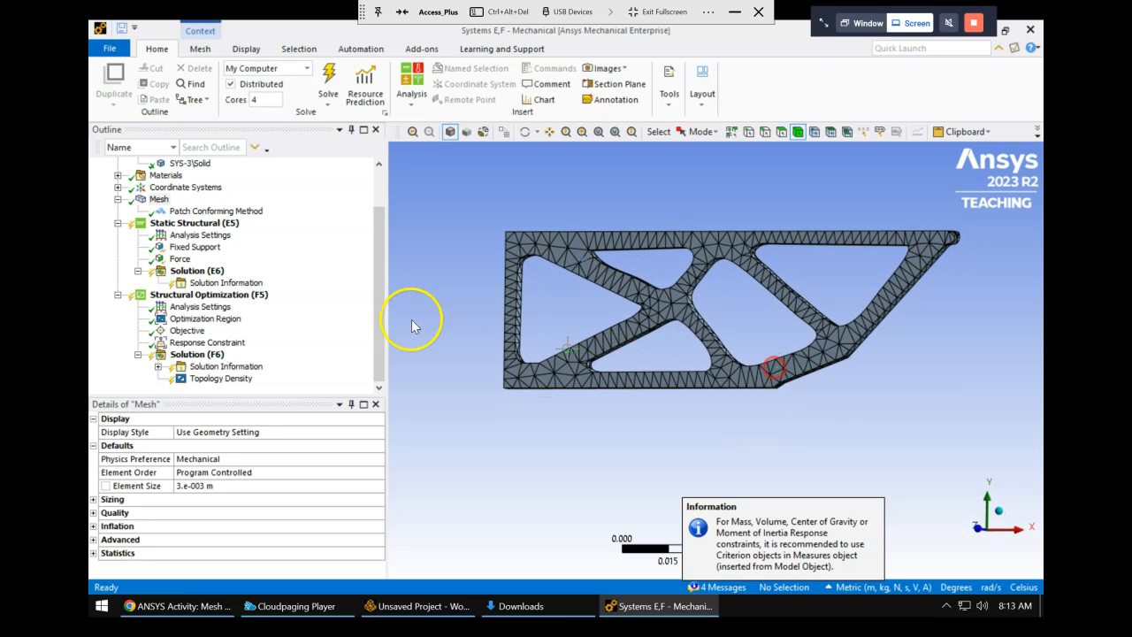
Review the settings of the Optimization Region, the Objective and the Response Constraint under Structural Optimization.
click(376, 324)
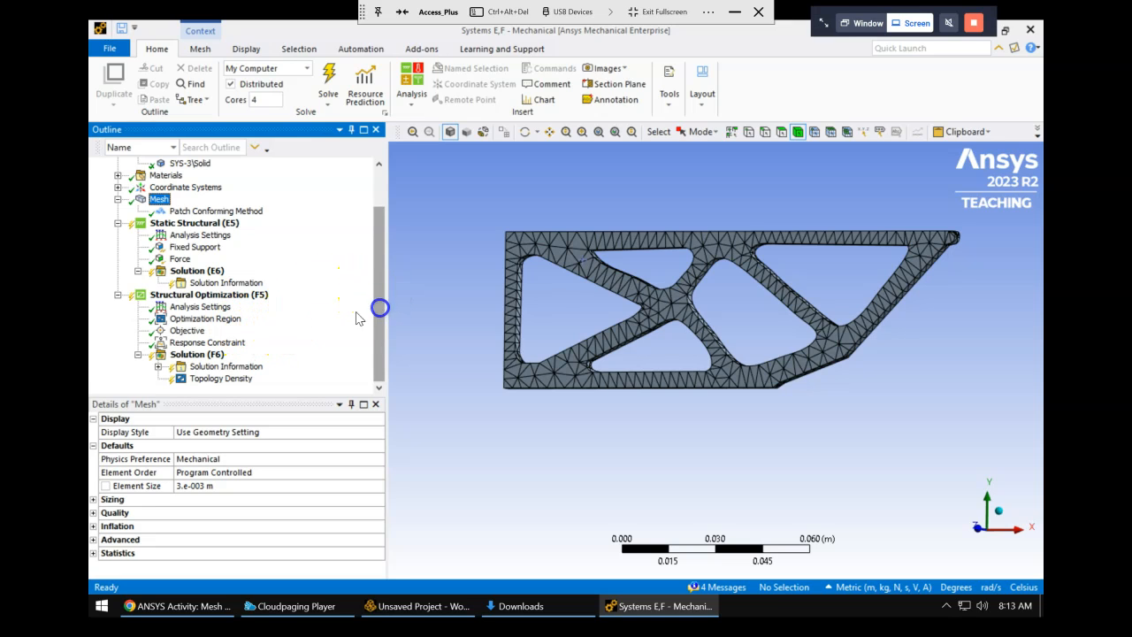
click(200, 322)
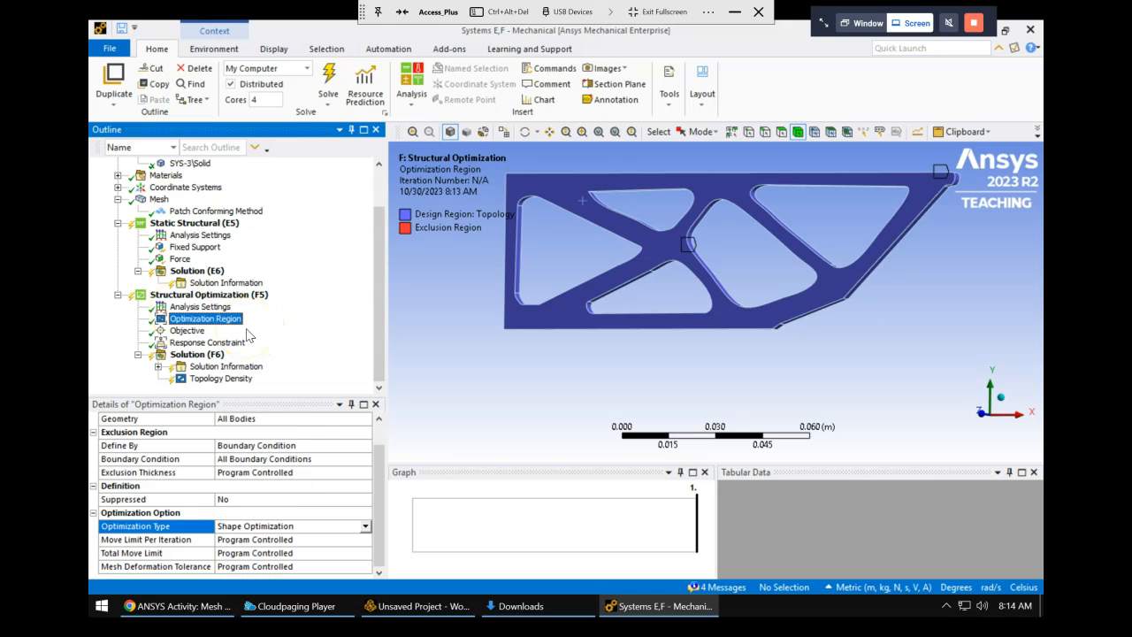
click(187, 331)
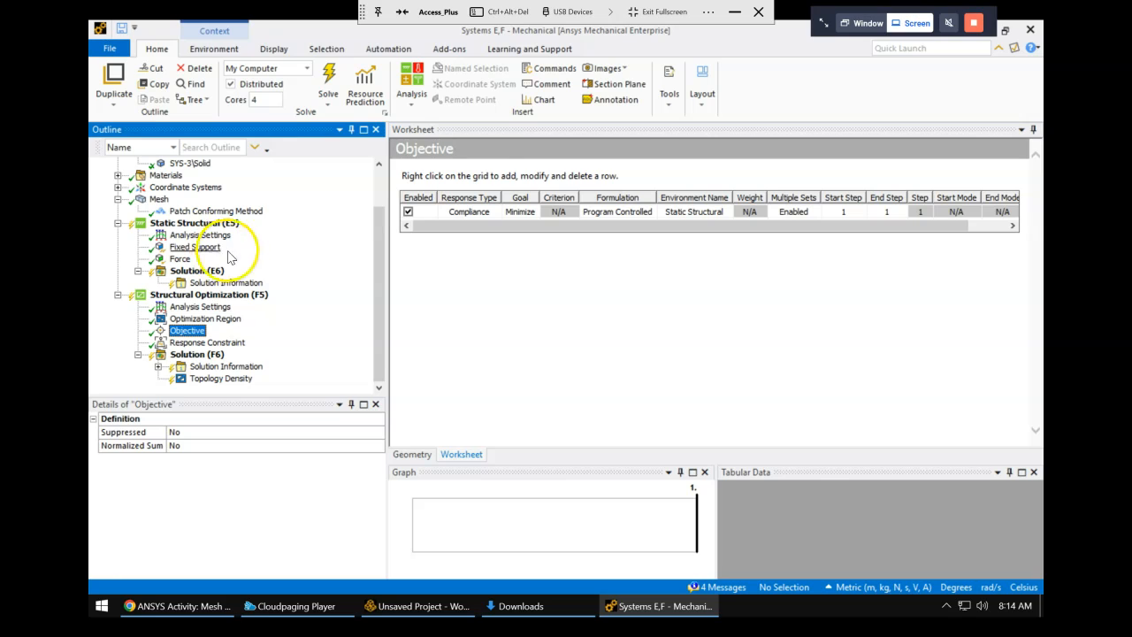
drag(378, 239, 394, 296)
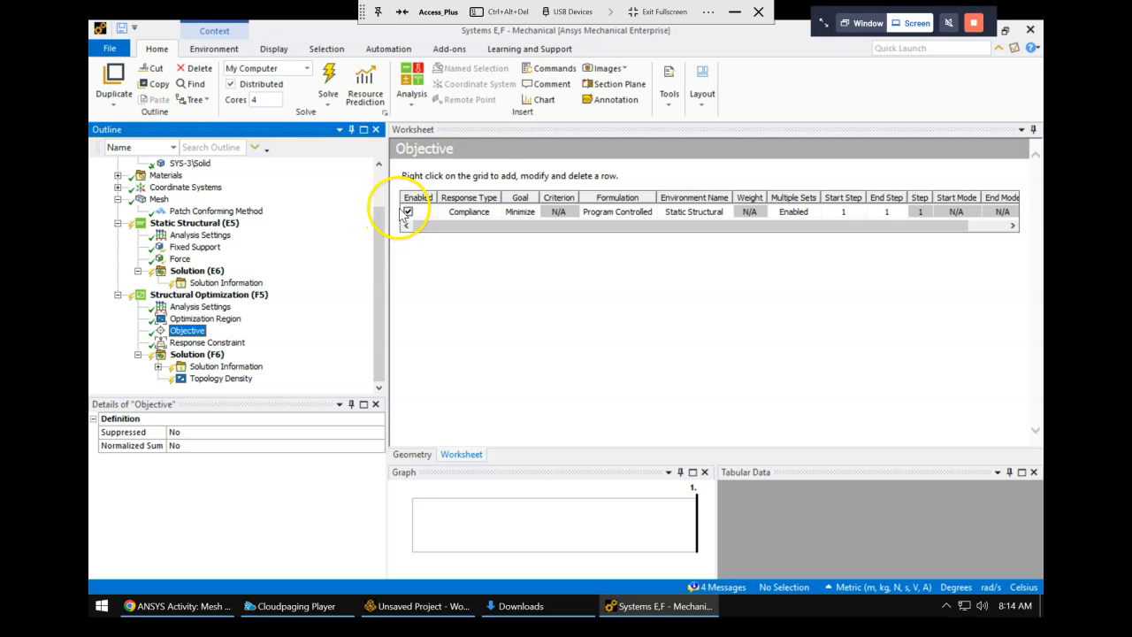
mouse_move(380, 248)
mouse_down()
mouse_move(381, 202)
mouse_move(387, 266)
mouse_up()
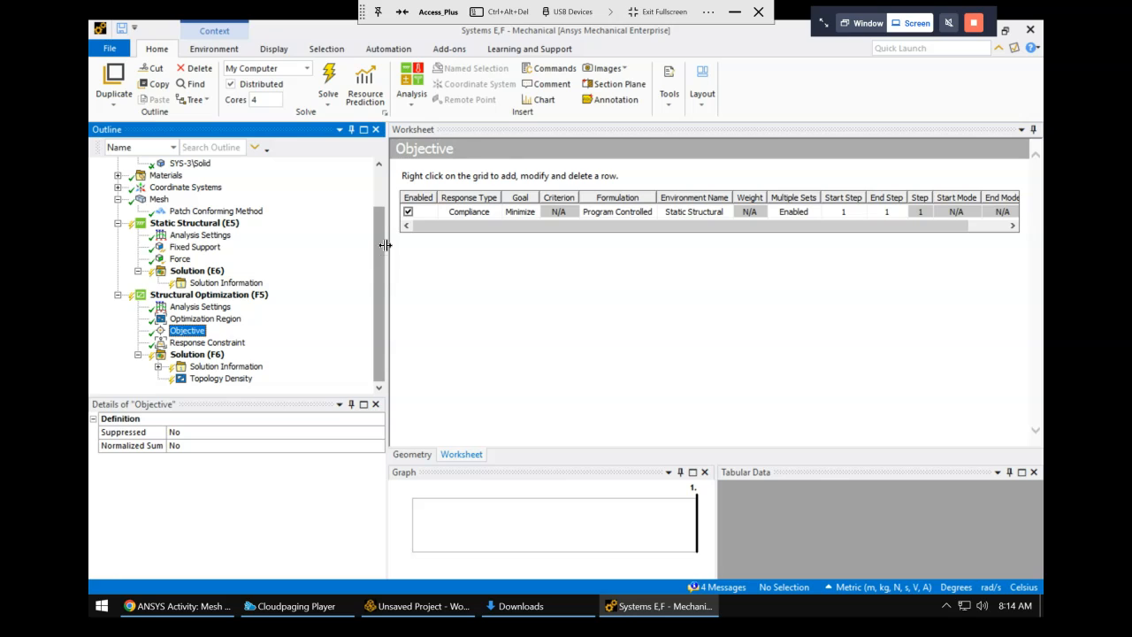
mouse_move(381, 239)
mouse_down()
mouse_move(375, 200)
mouse_move(383, 246)
mouse_up()
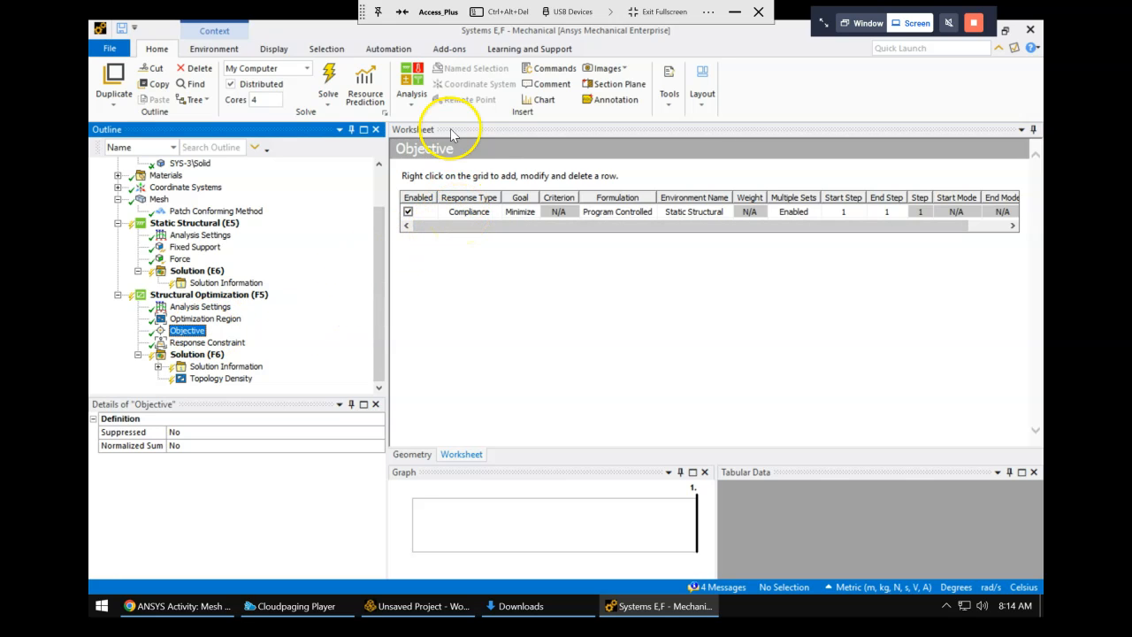
click(232, 343)
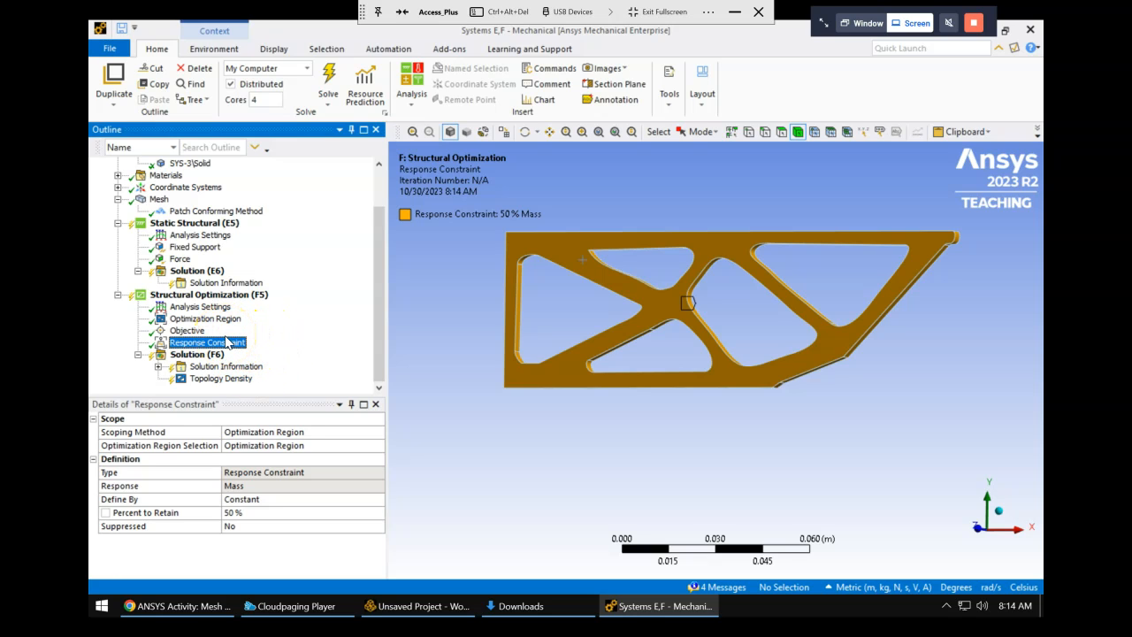
click(191, 330)
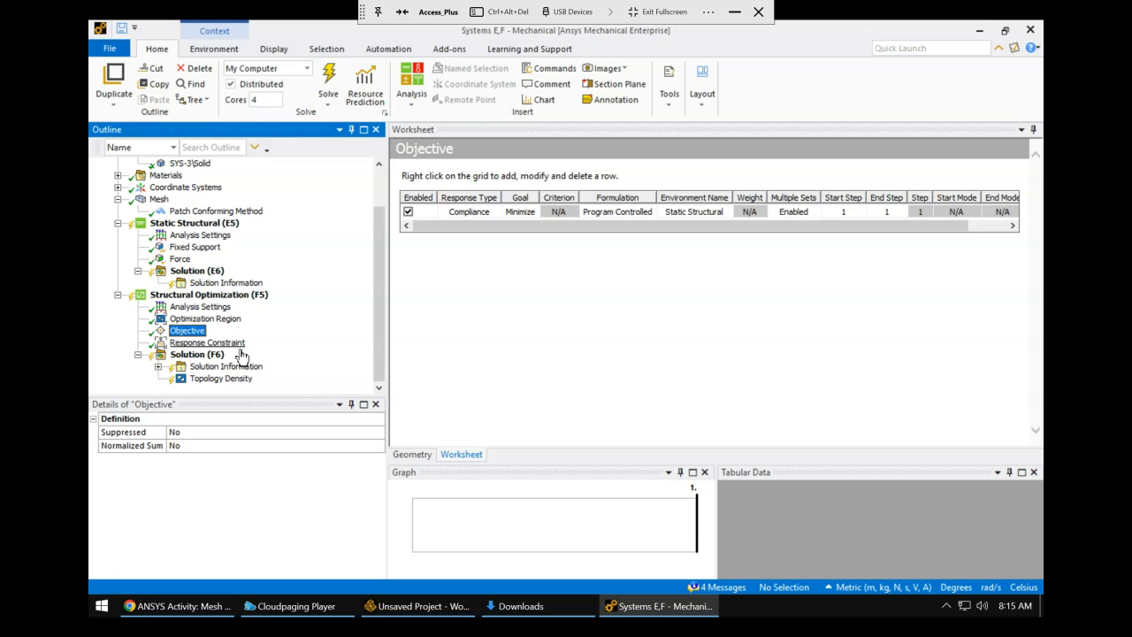
key(Num_Lock)
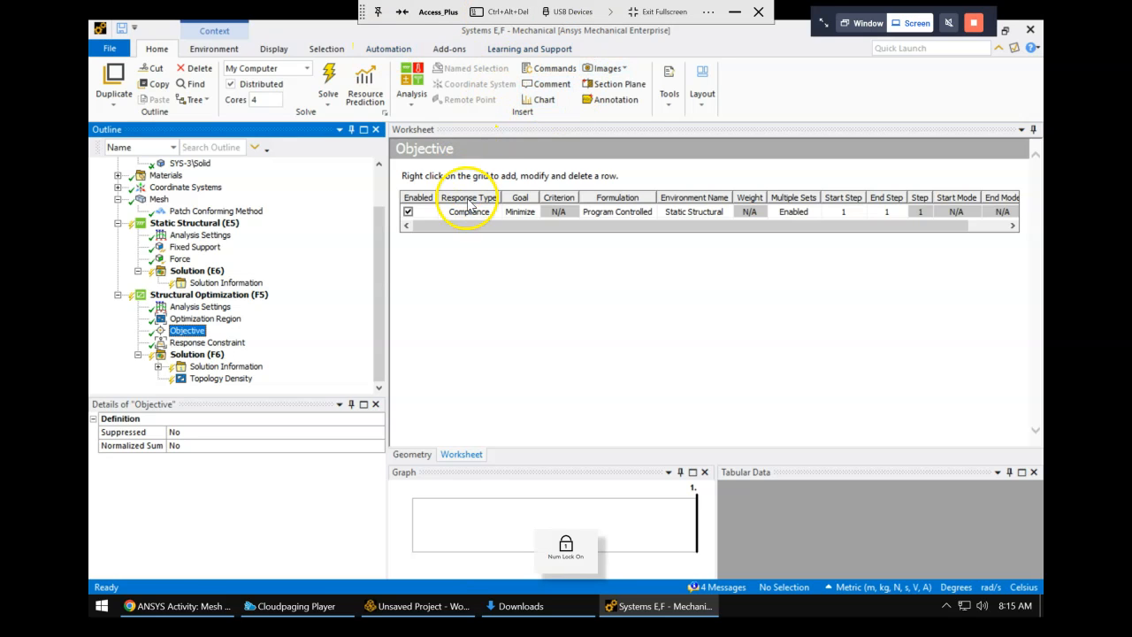
Set the response type of the structural optimization Objective to Mass, keeping the goal at Minimize.
click(187, 330)
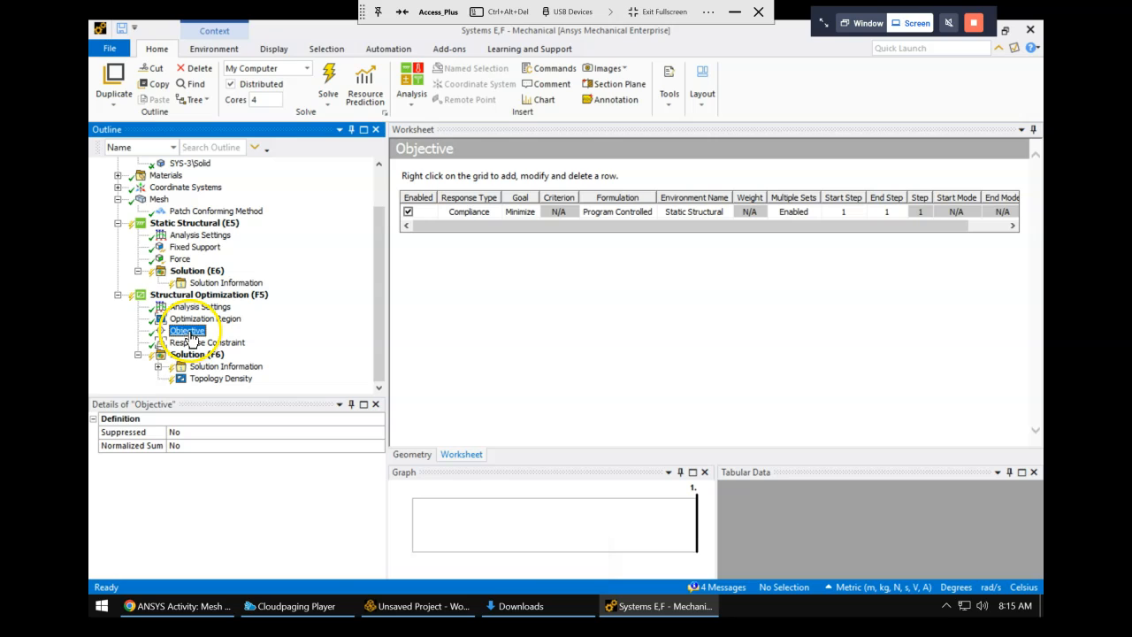
click(462, 213)
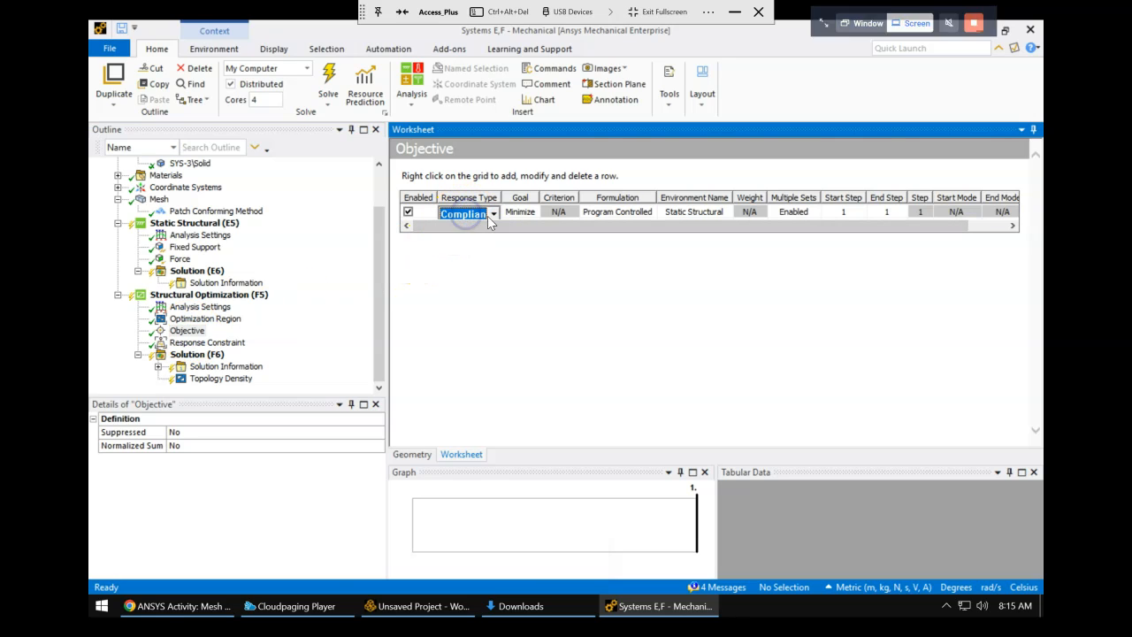
click(494, 214)
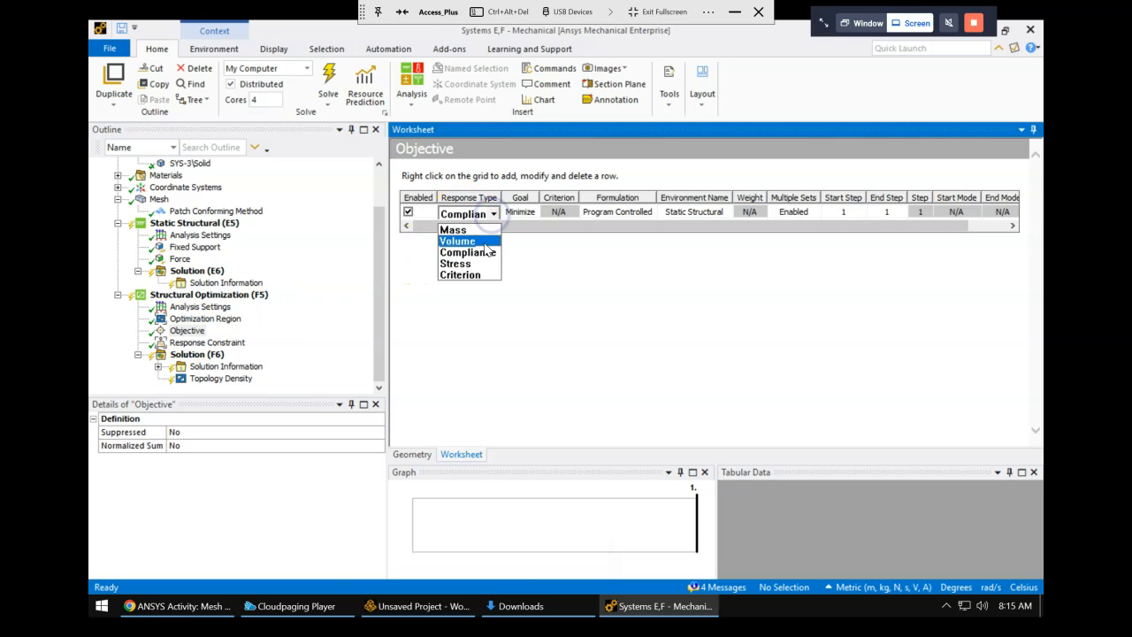
click(468, 230)
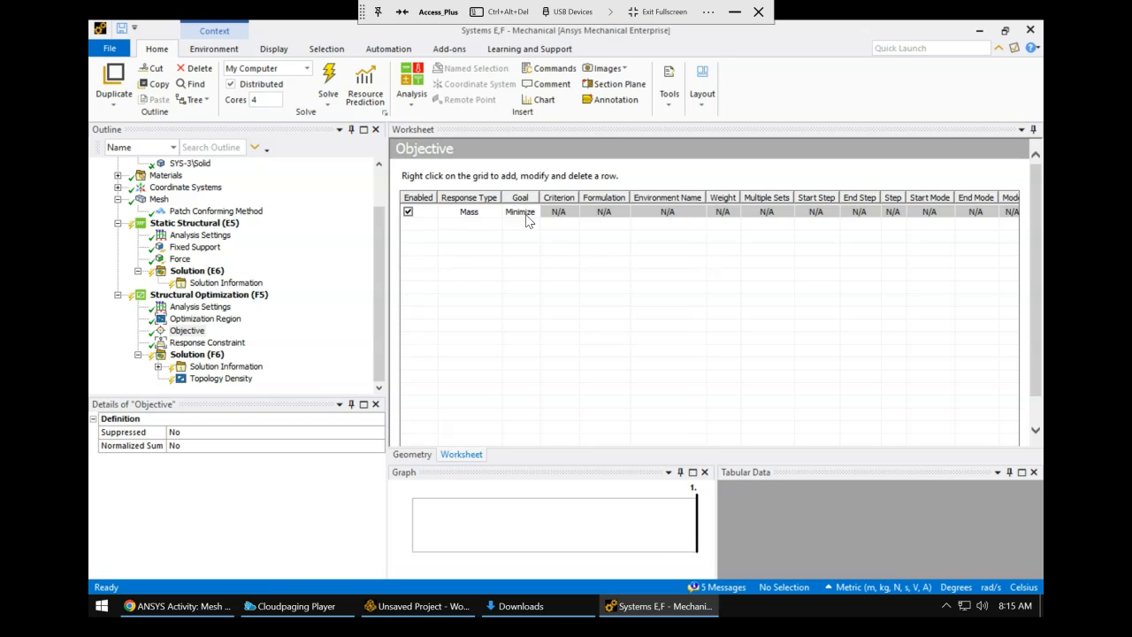
Delete the 50% mass Response Constraint from the structural optimization.
click(239, 344)
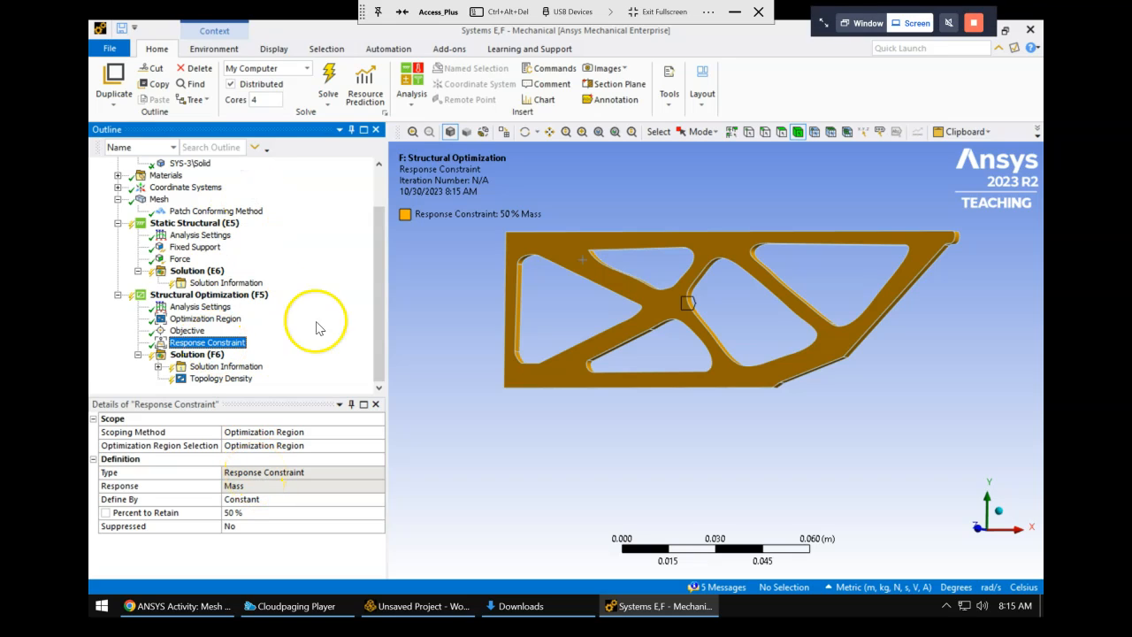
mouse_move(383, 286)
mouse_down()
mouse_move(381, 269)
mouse_move(383, 302)
mouse_up()
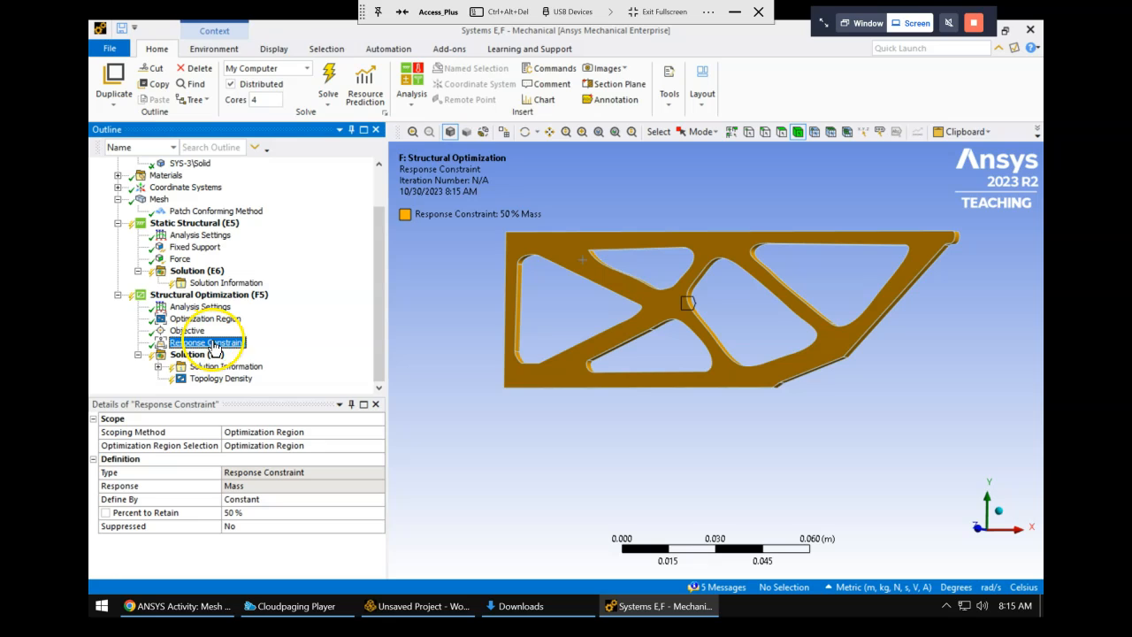
right_click(206, 344)
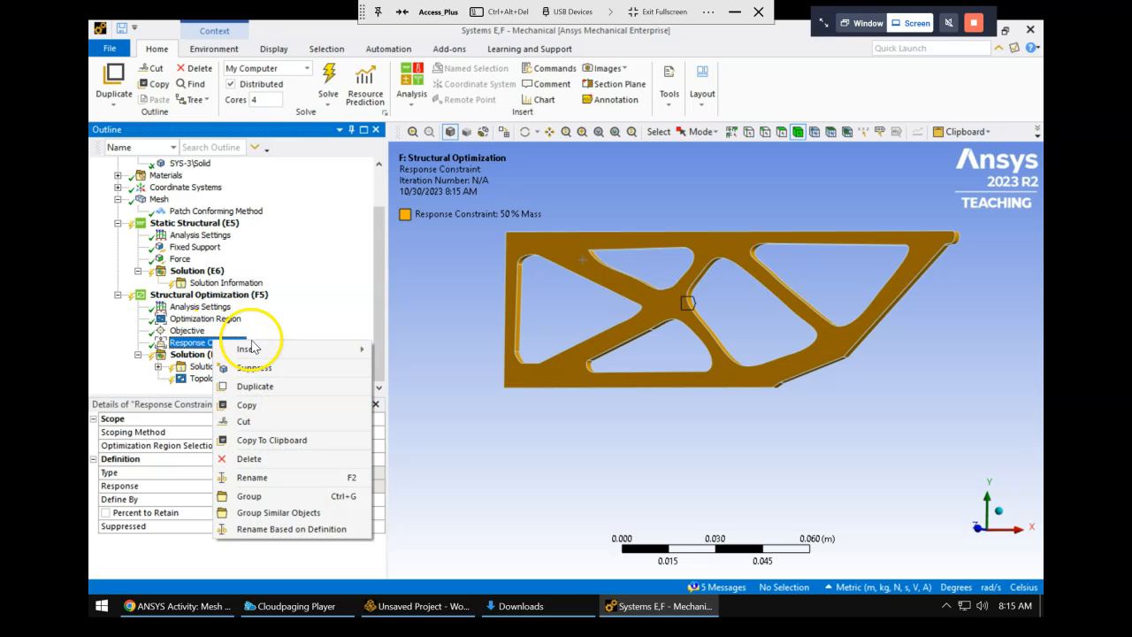
click(268, 460)
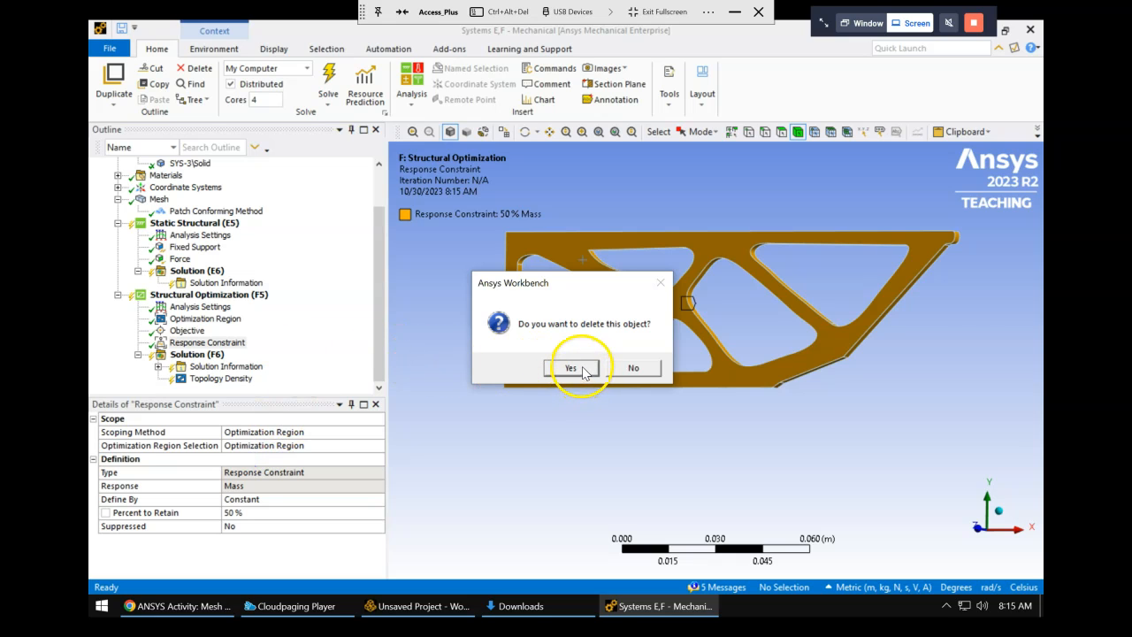
click(583, 377)
Insert a Compliance Constraint as the response constraint of the structural optimization.
click(211, 344)
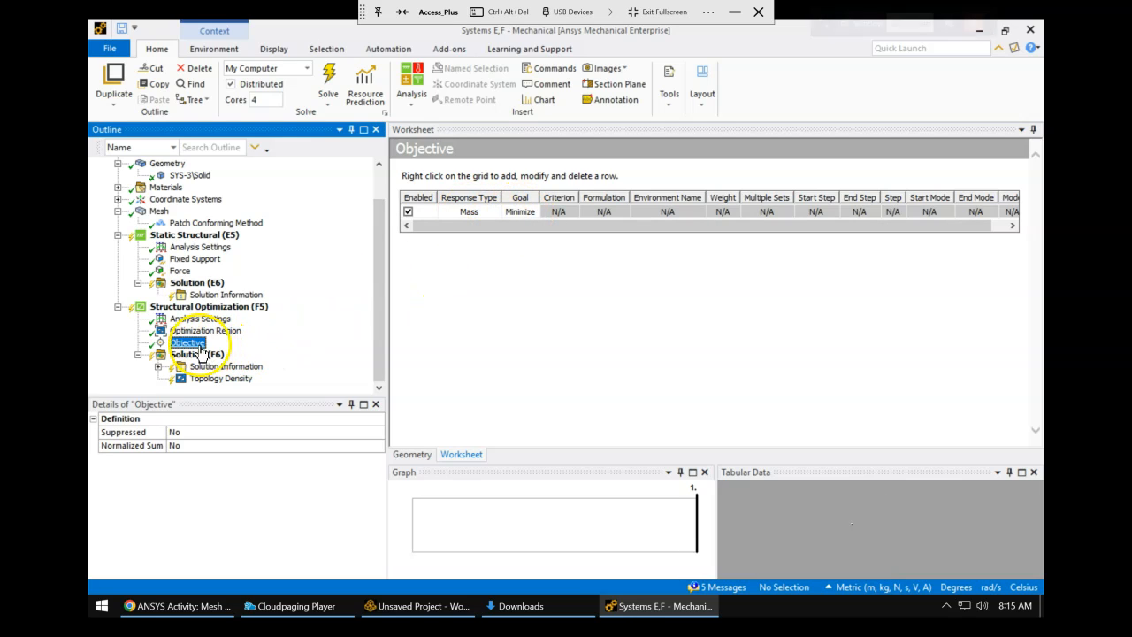
click(202, 346)
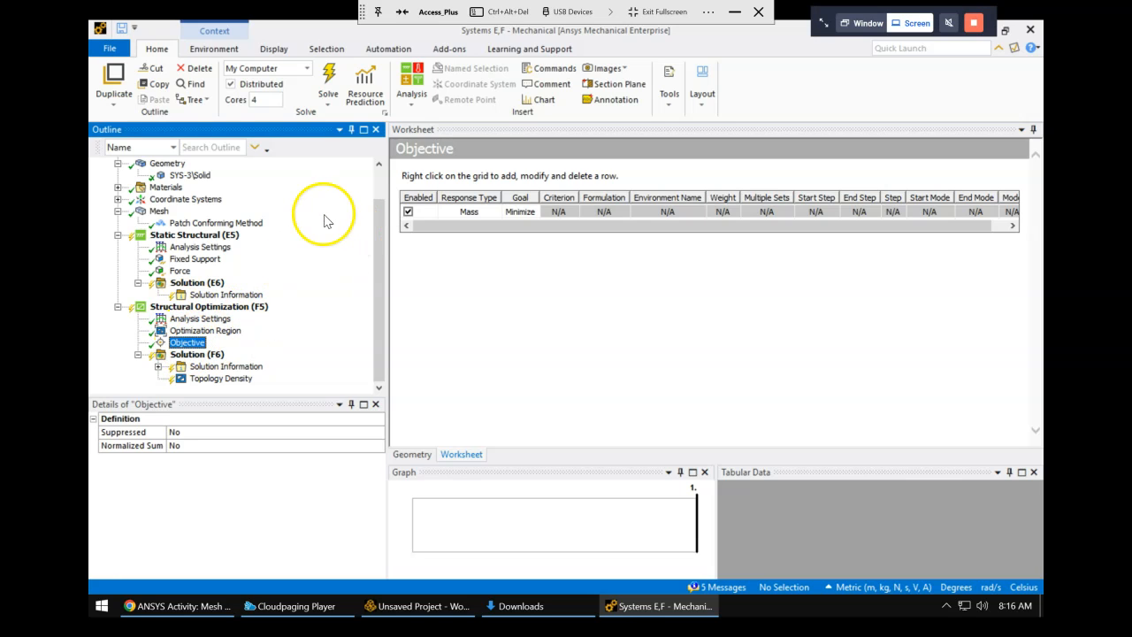
click(212, 48)
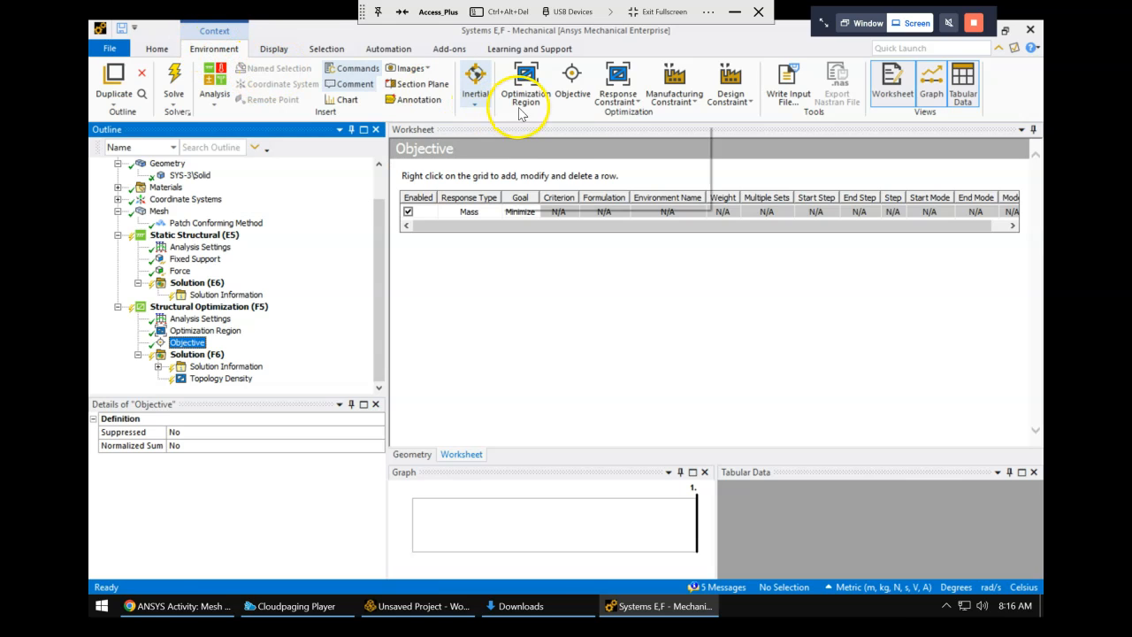
click(624, 101)
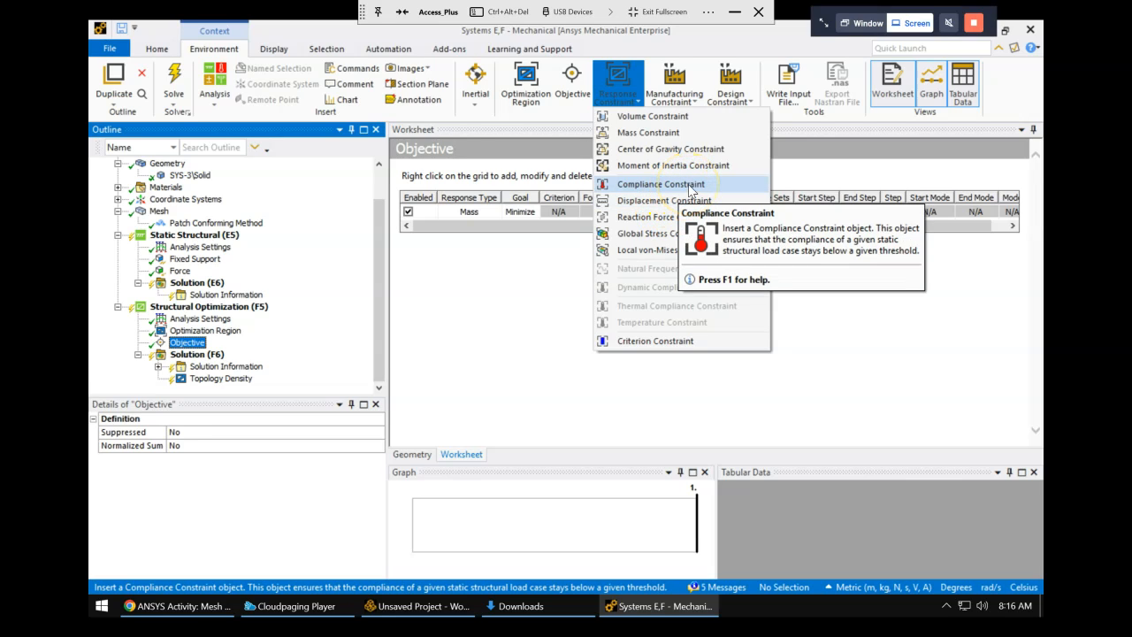
click(689, 185)
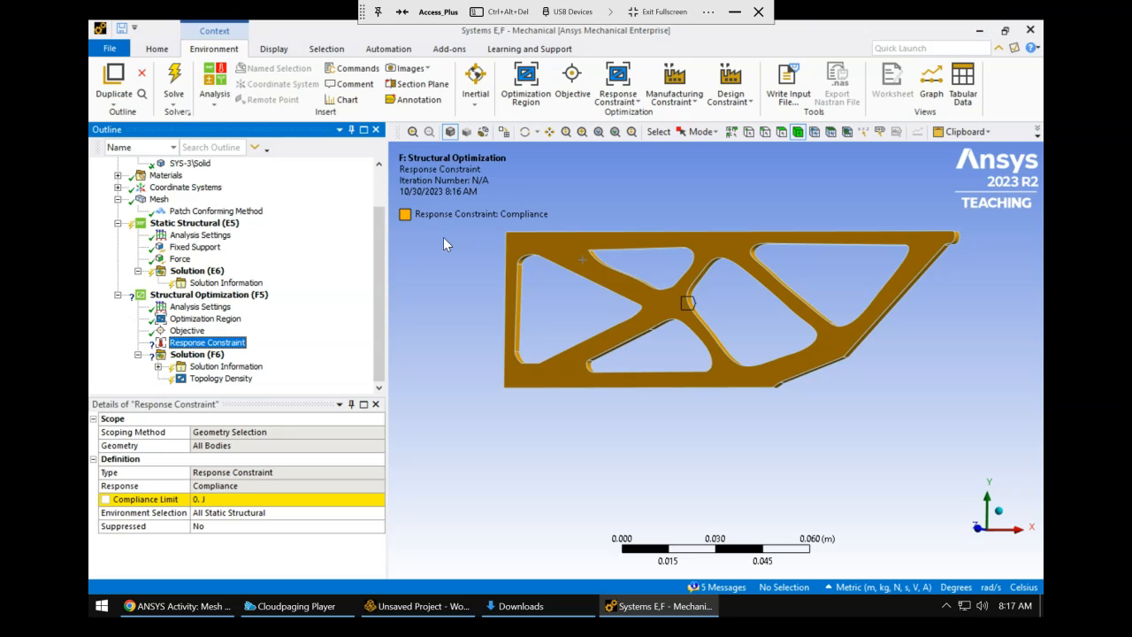
Add a Strain Energy result to the Static Structural solution.
scroll(379, 240, up, 1)
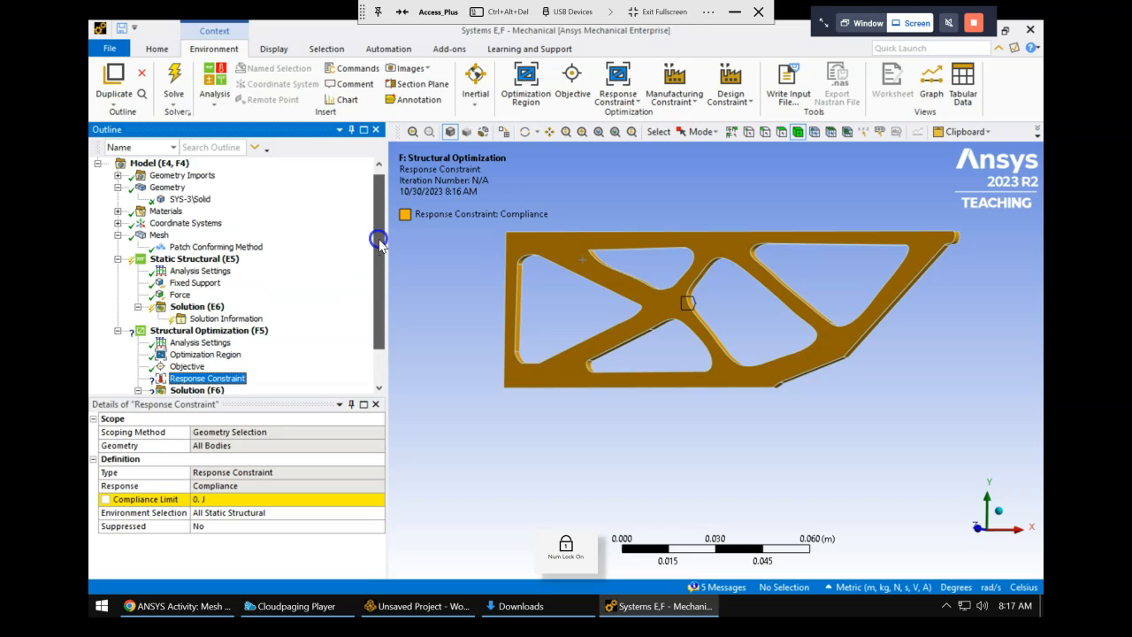
drag(379, 240, 380, 212)
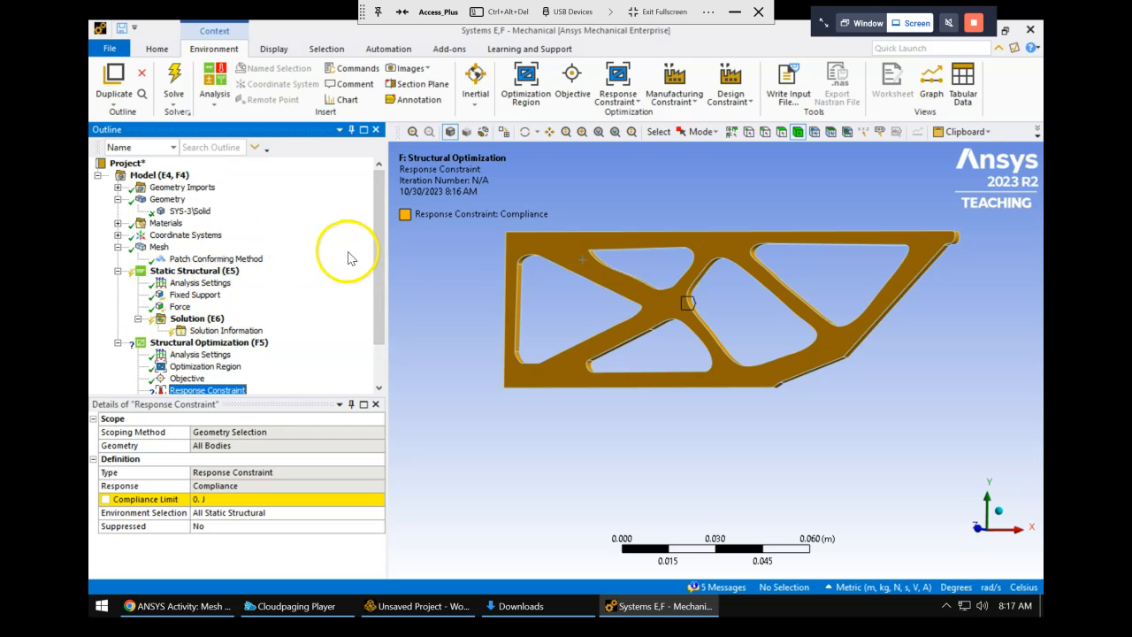
drag(379, 253, 380, 278)
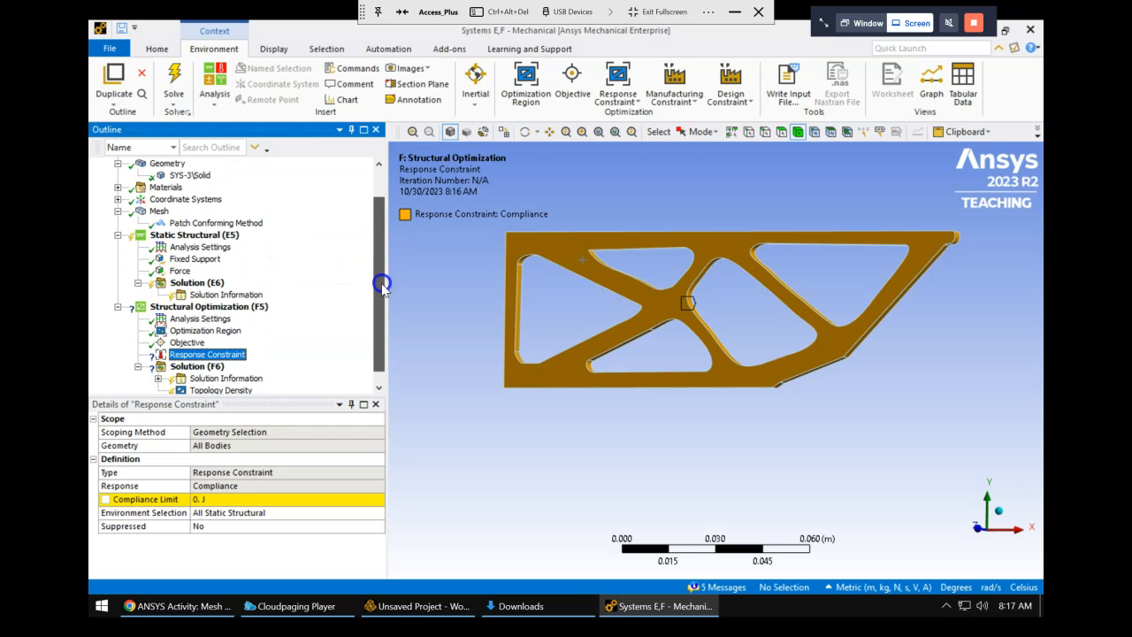
click(200, 284)
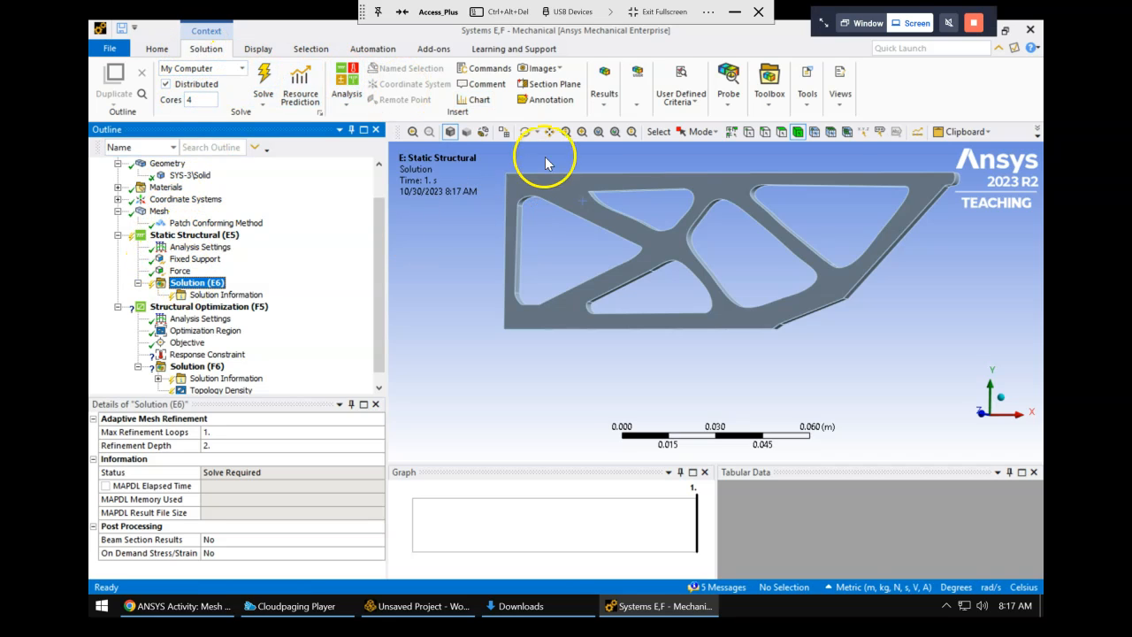
click(604, 86)
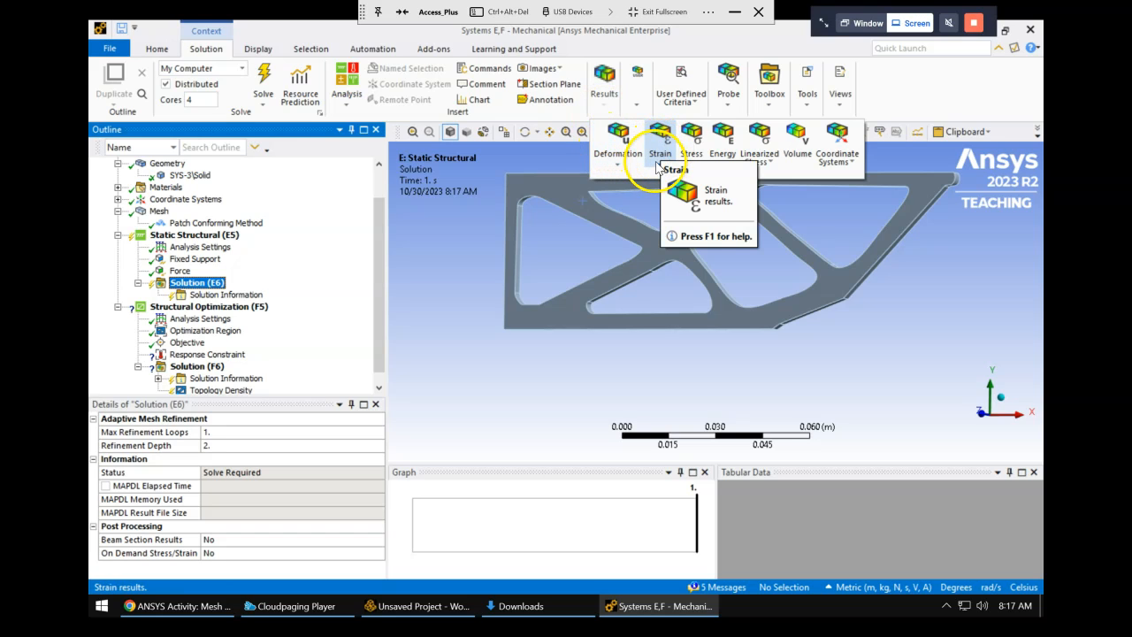
click(727, 158)
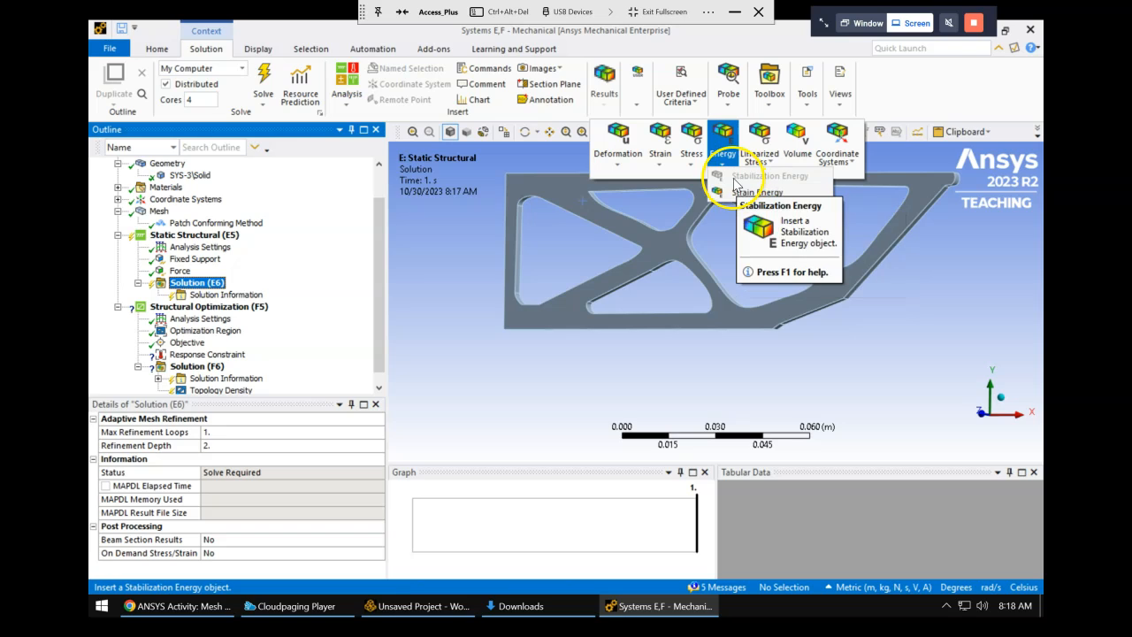
click(736, 193)
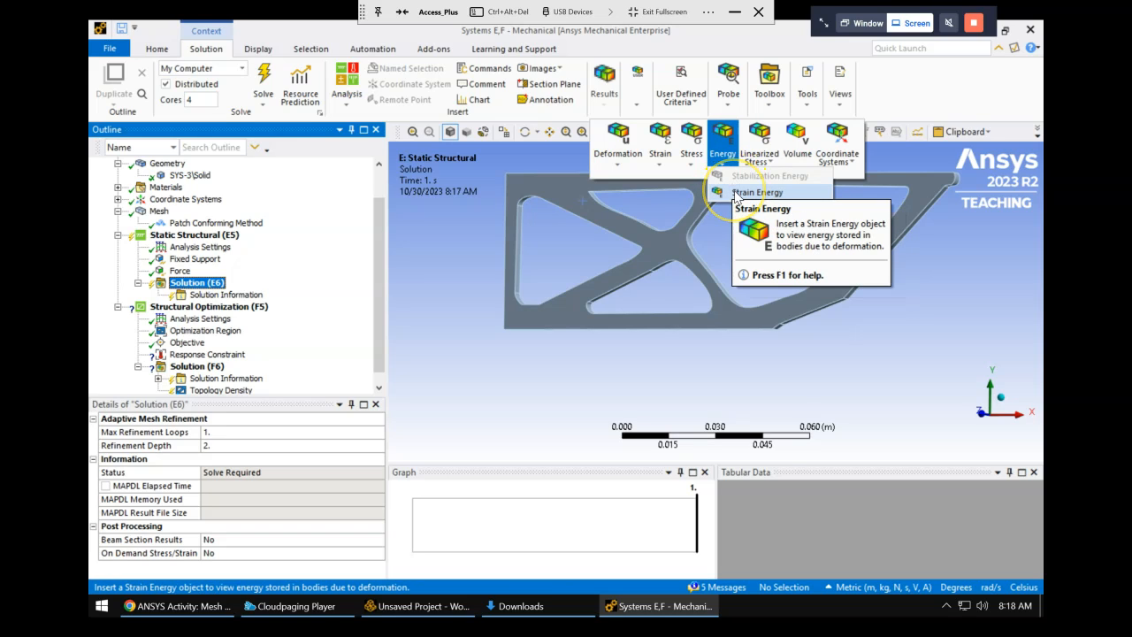
click(735, 192)
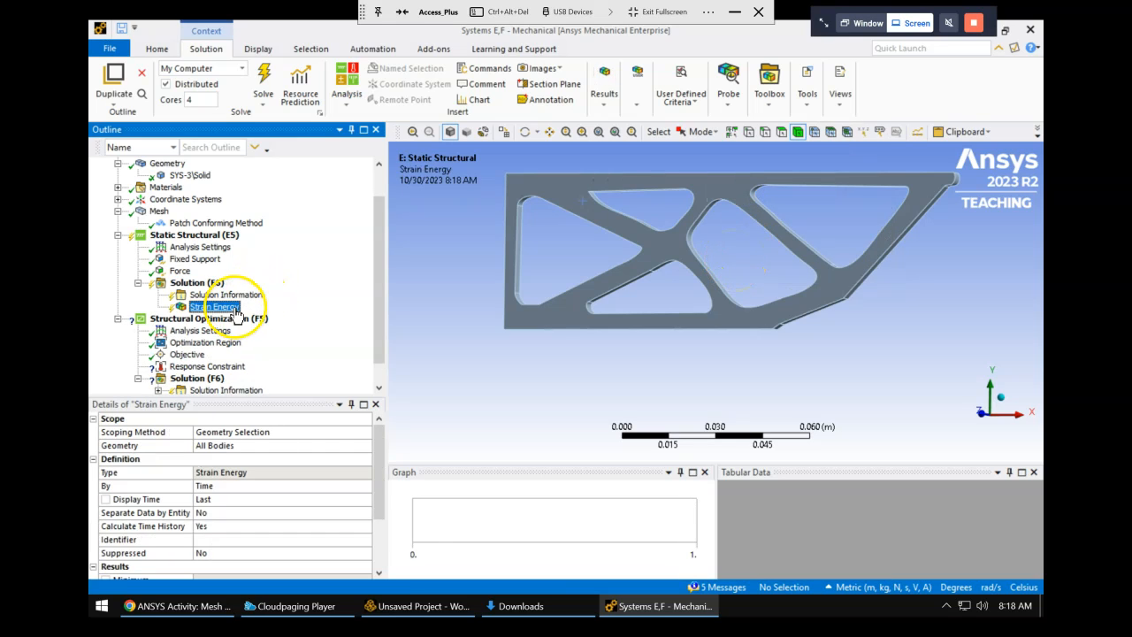
scroll(291, 302, down, 1)
scroll(291, 303, up, 2)
scroll(291, 304, down, 2)
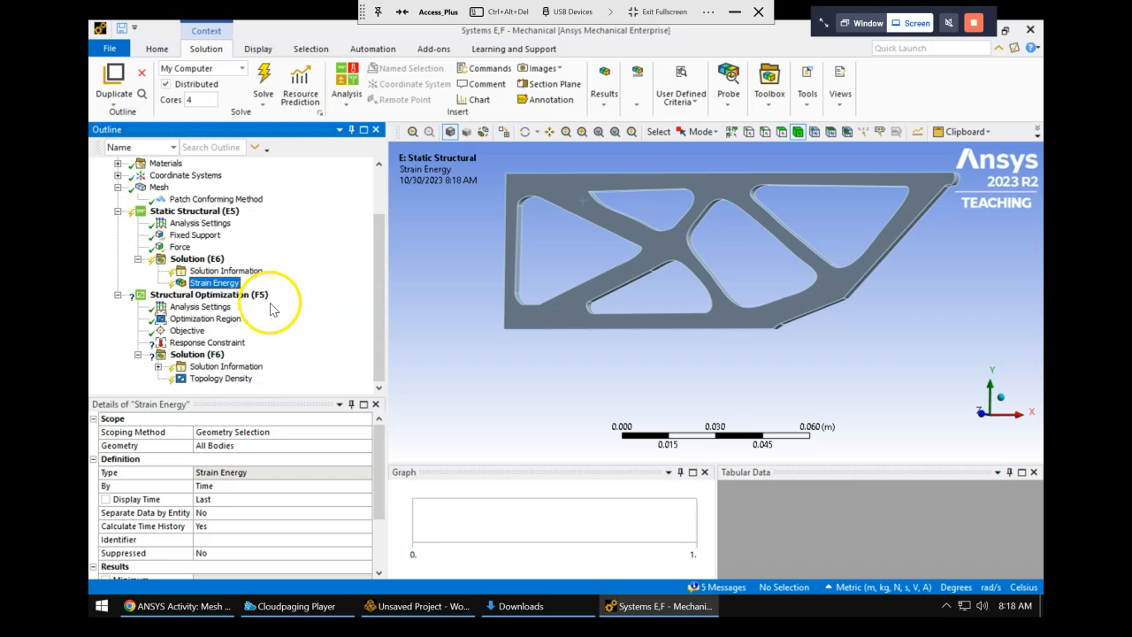
right_click(209, 285)
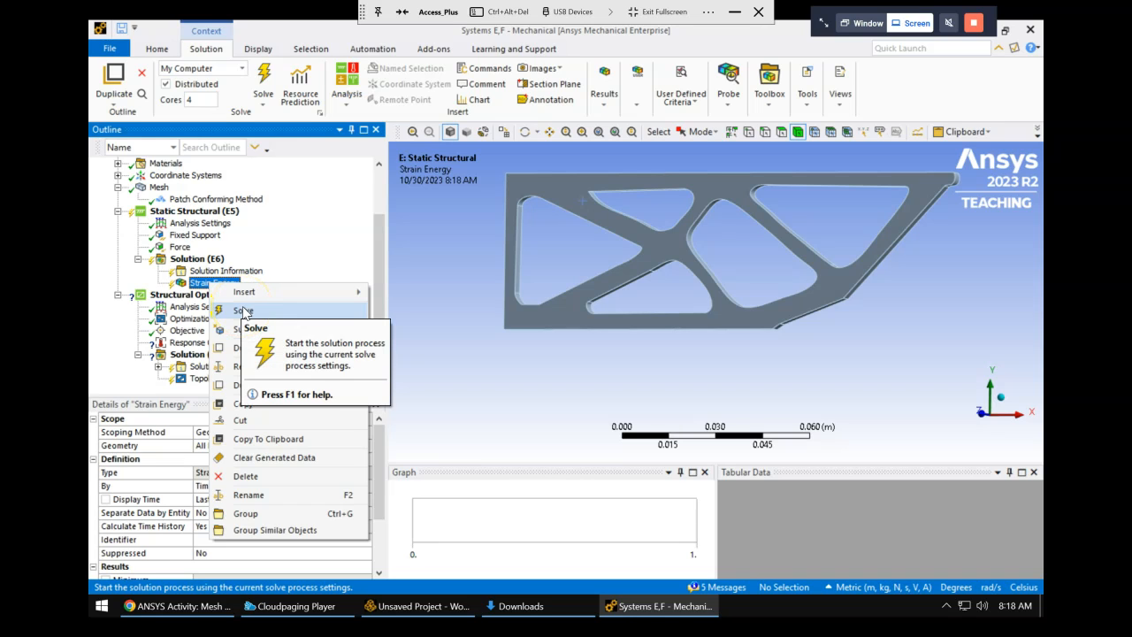
click(282, 217)
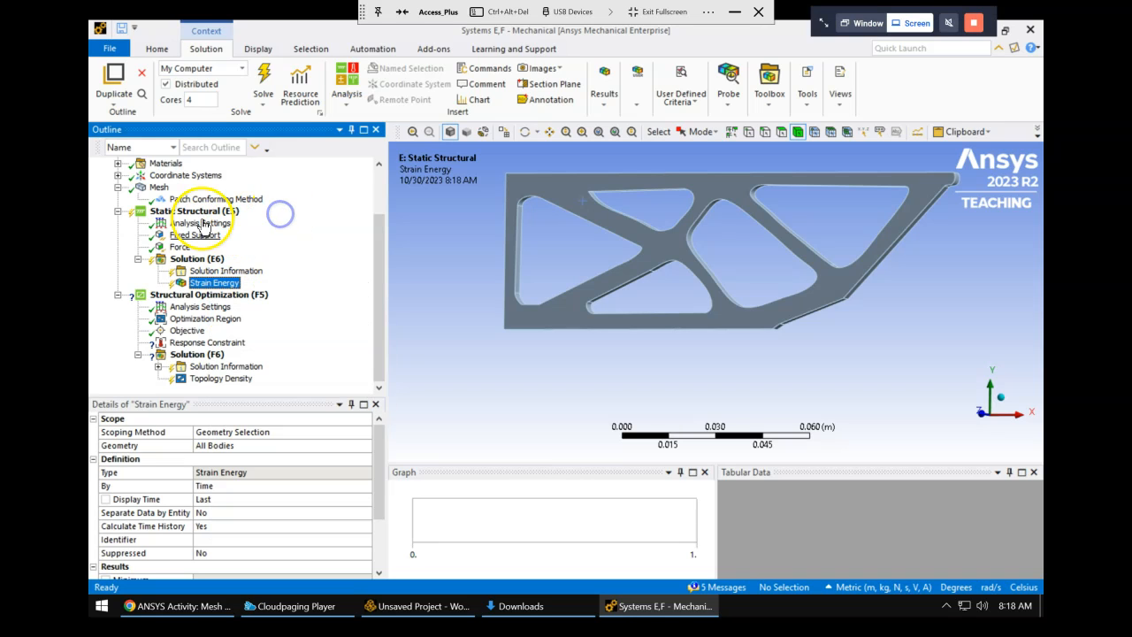
click(197, 260)
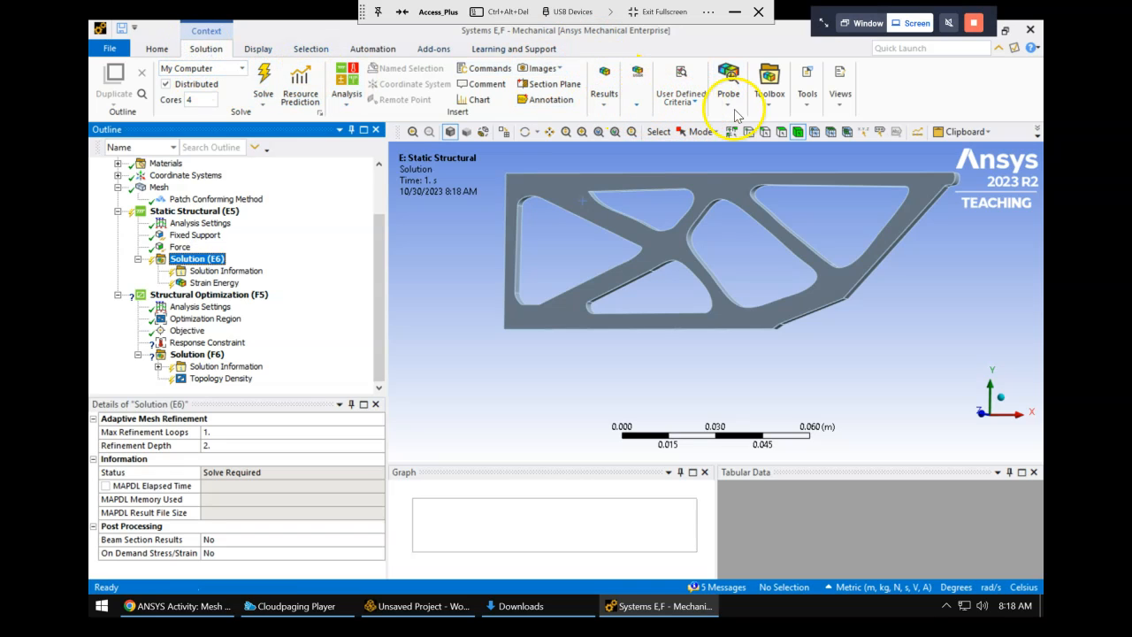
click(638, 106)
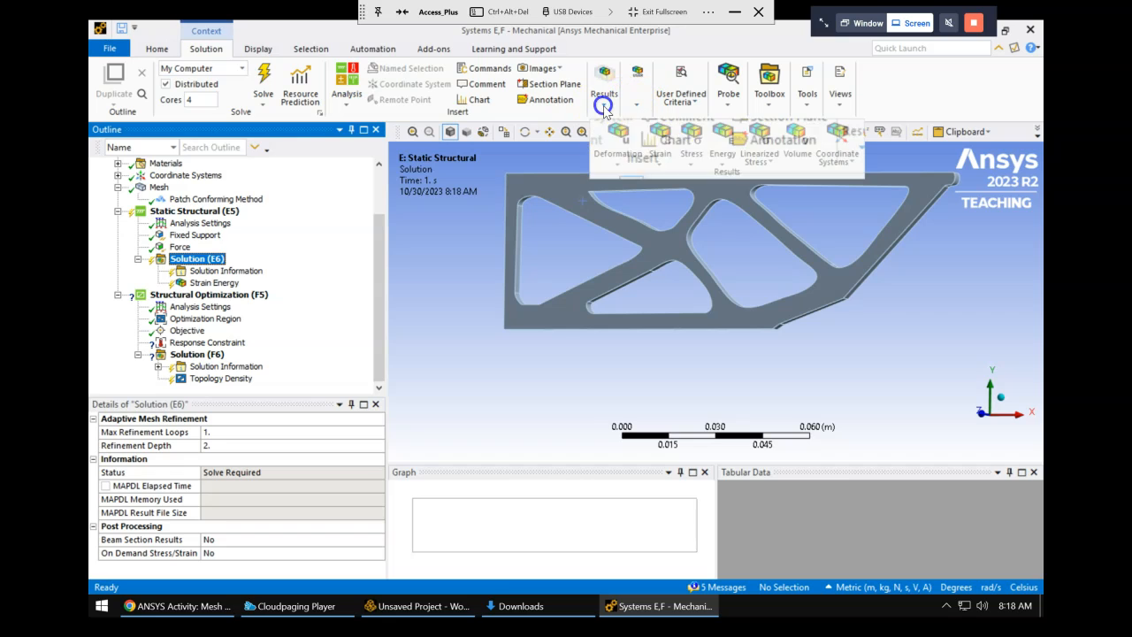
click(721, 158)
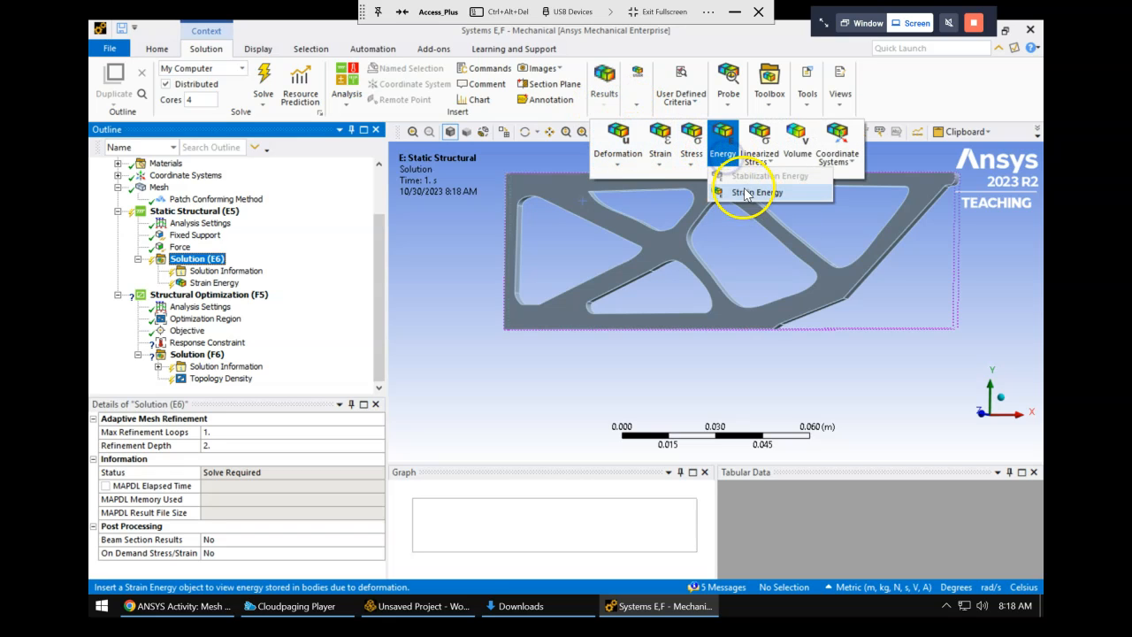
Solve the static structural analysis for the Strain Energy result, allowing Mechanical APDL through the firewall on domain networks.
right_click(216, 283)
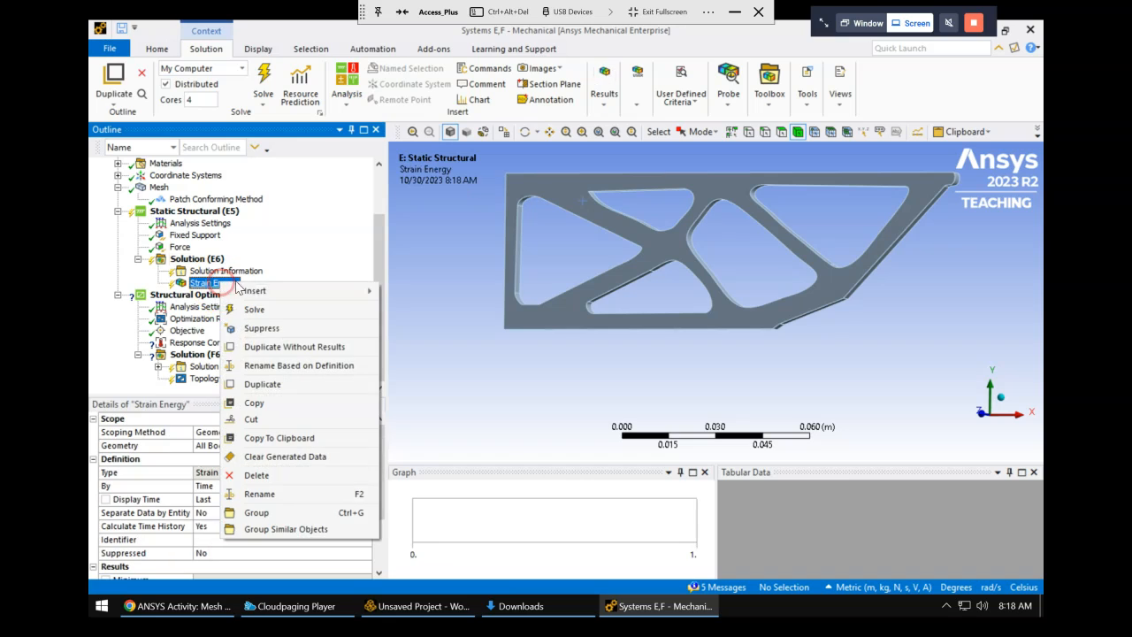
click(268, 312)
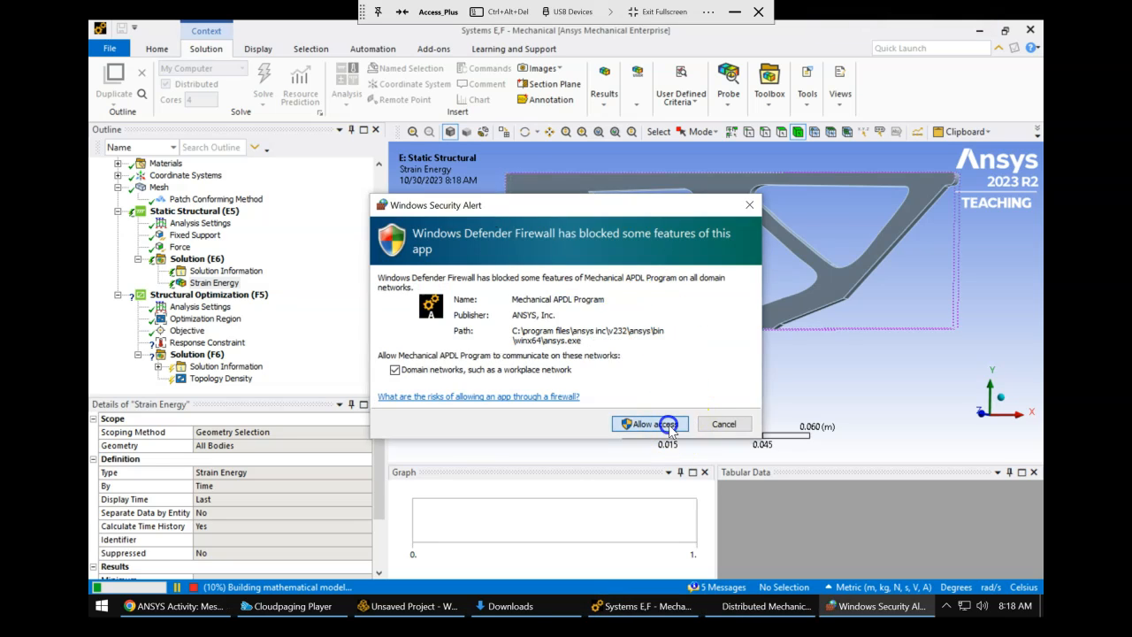
click(669, 424)
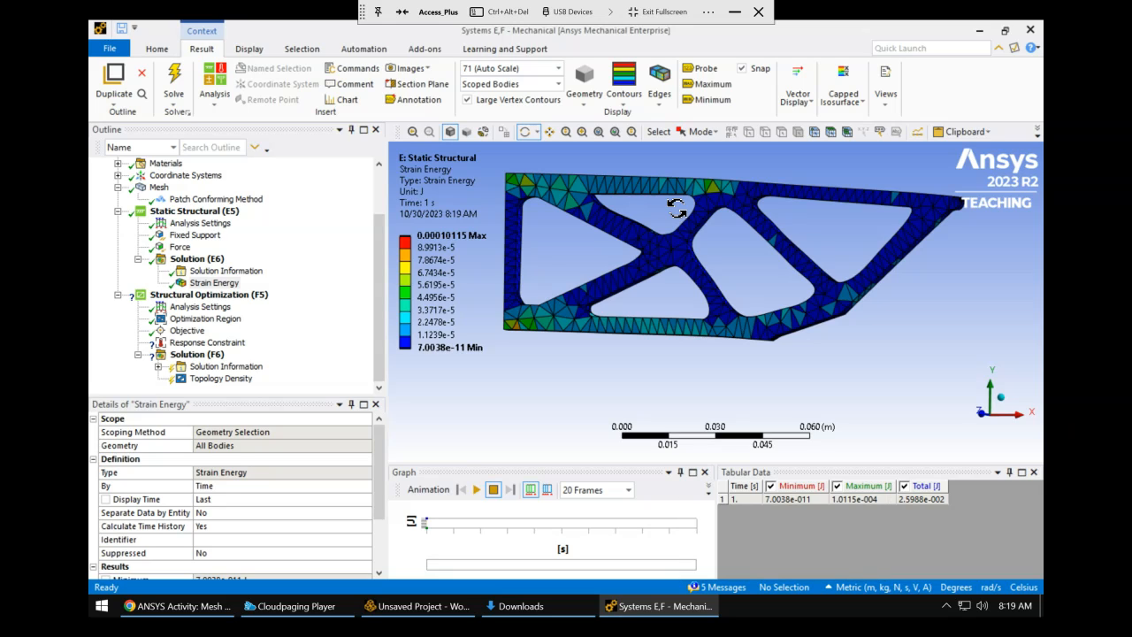
Examine the Strain Energy contours on the plate and read the total strain energy in the result details.
drag(676, 209, 653, 257)
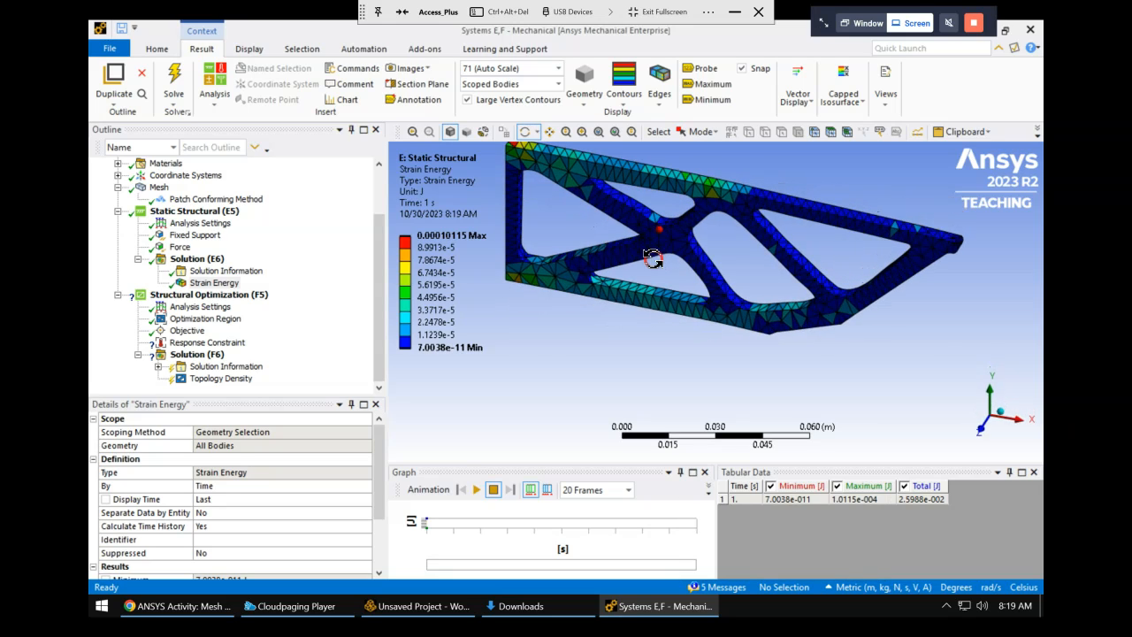
drag(607, 222, 628, 237)
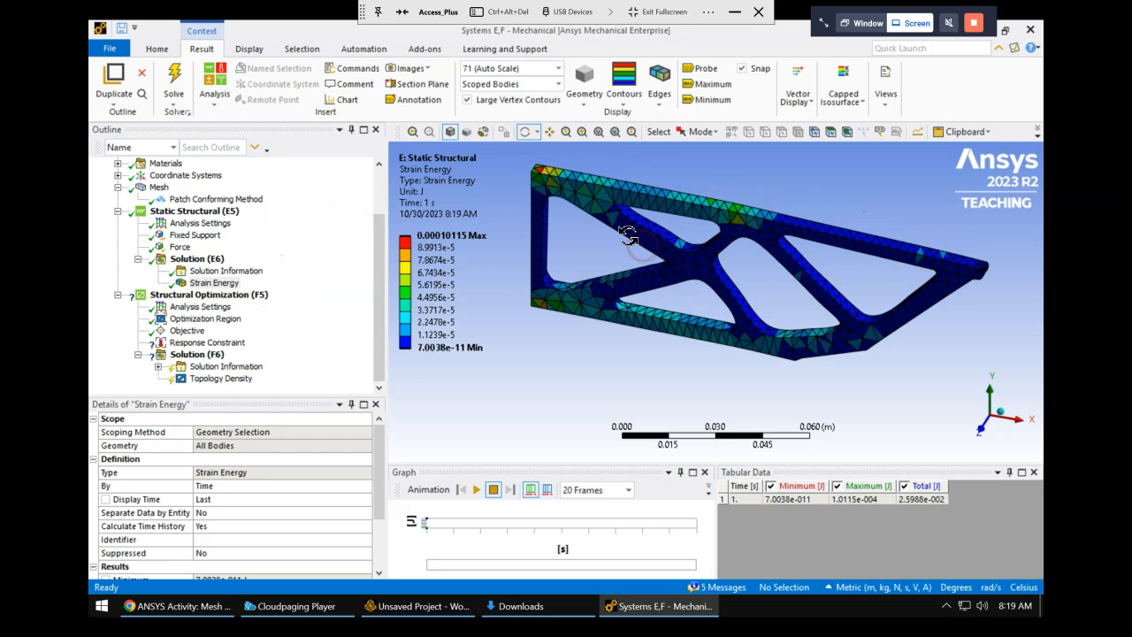
click(222, 271)
click(217, 283)
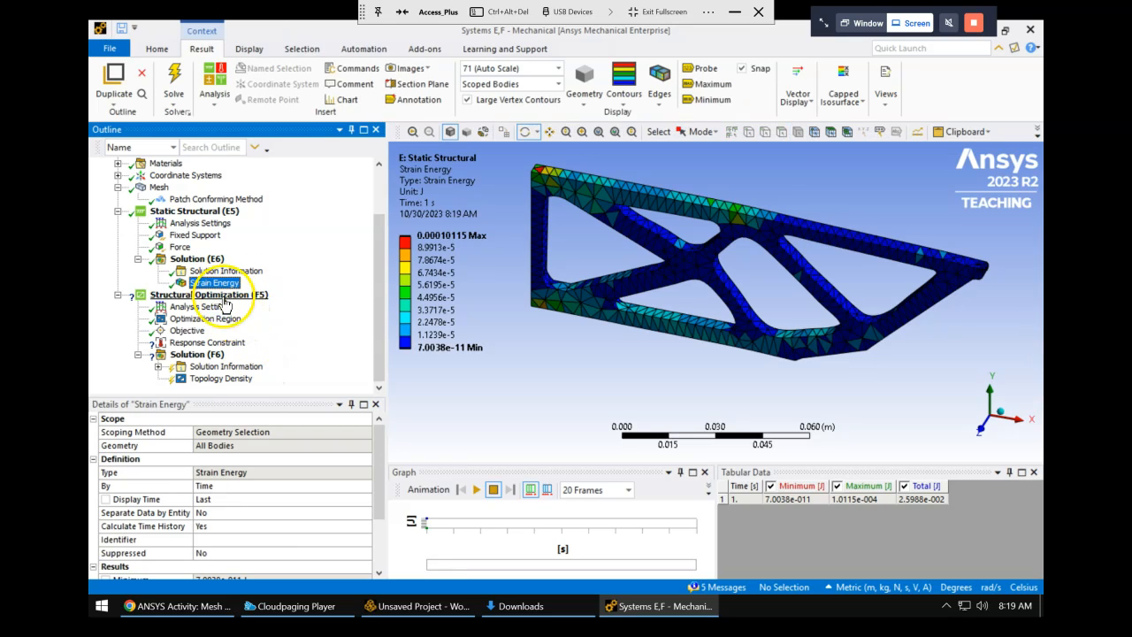
click(375, 529)
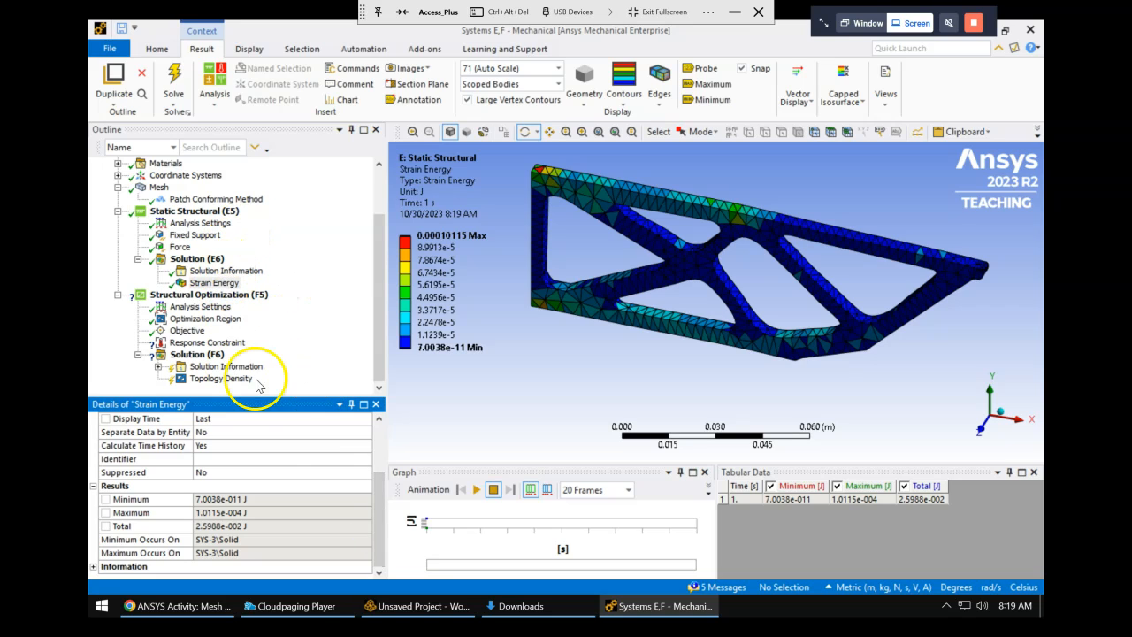
click(219, 528)
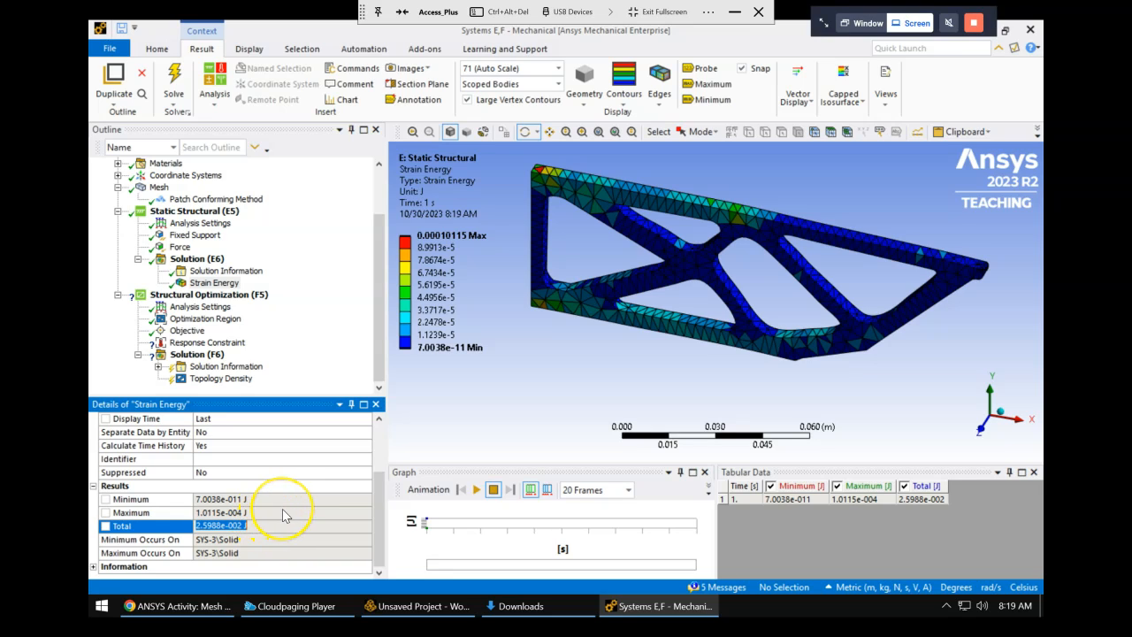
click(376, 228)
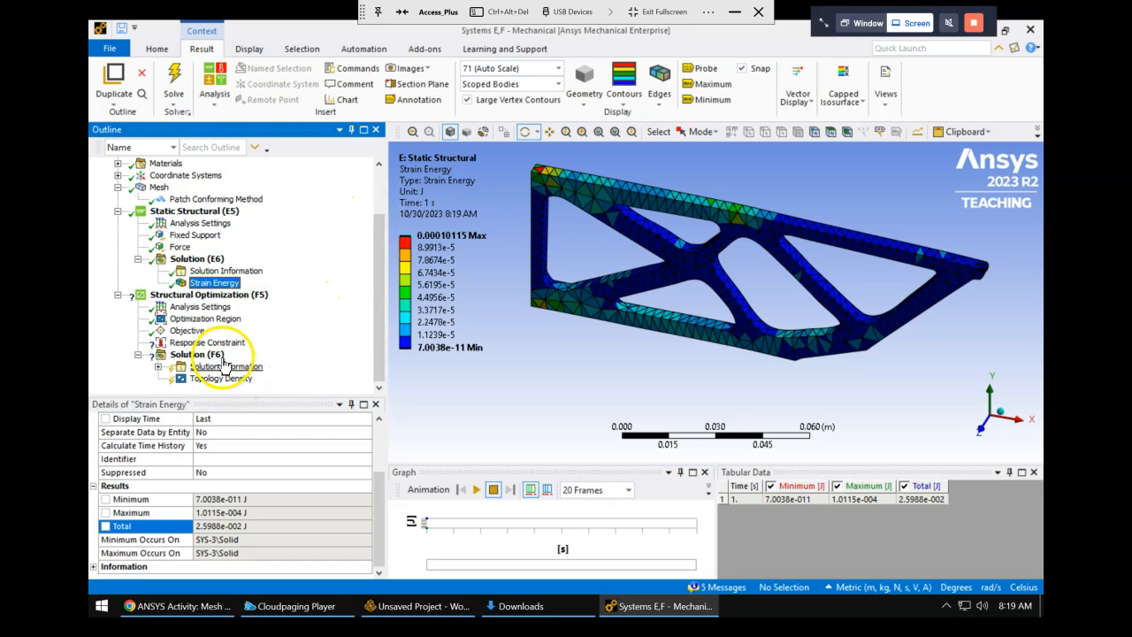
Set the Compliance Limit of the structural optimization's Response Constraint to 2.6e-002 J, based on the total strain energy.
click(205, 341)
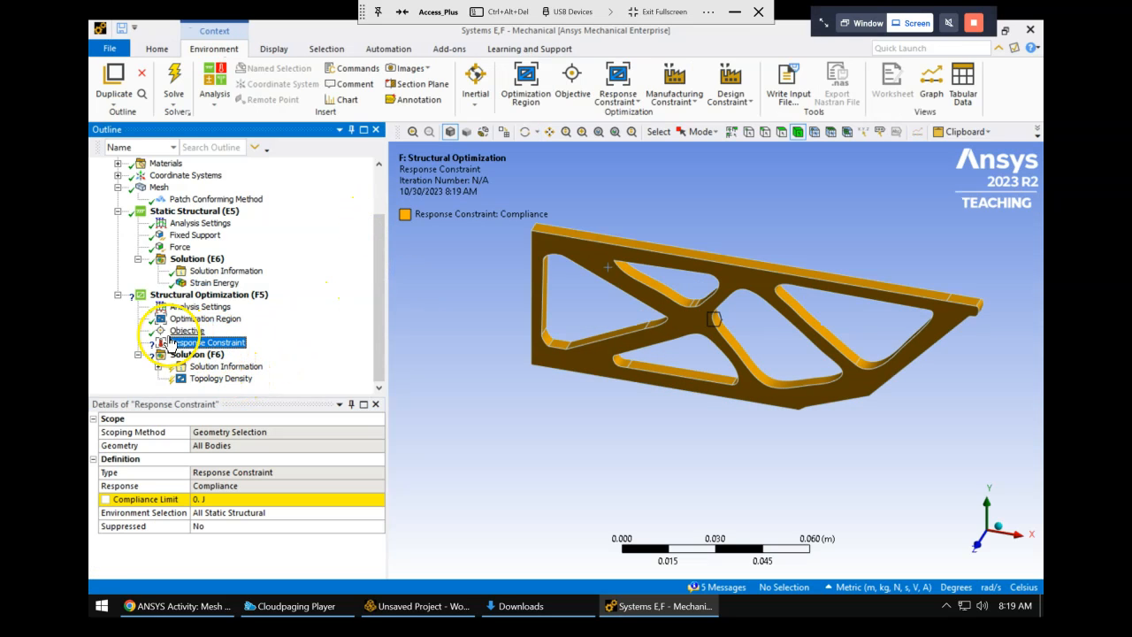
click(217, 500)
click(215, 283)
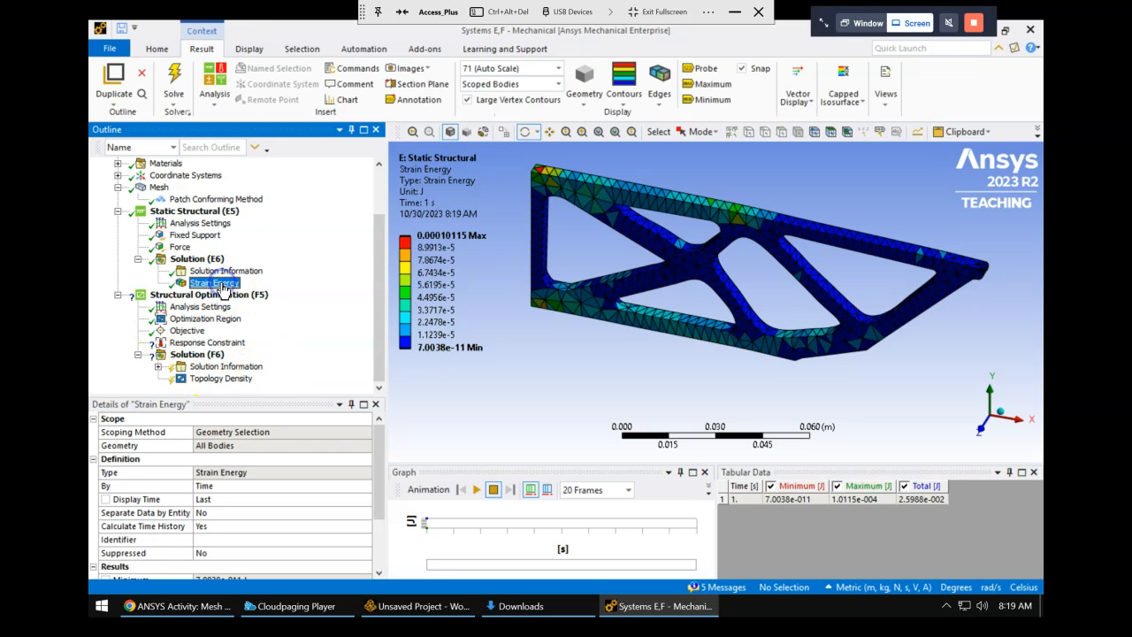
scroll(251, 468, down, 2)
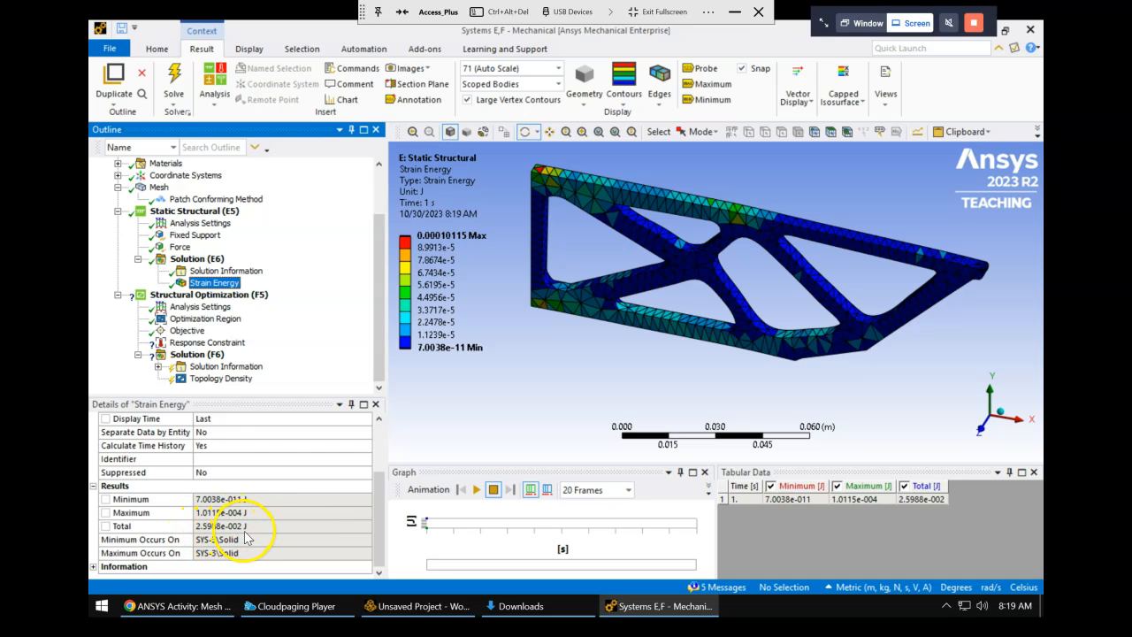
click(201, 343)
click(219, 500)
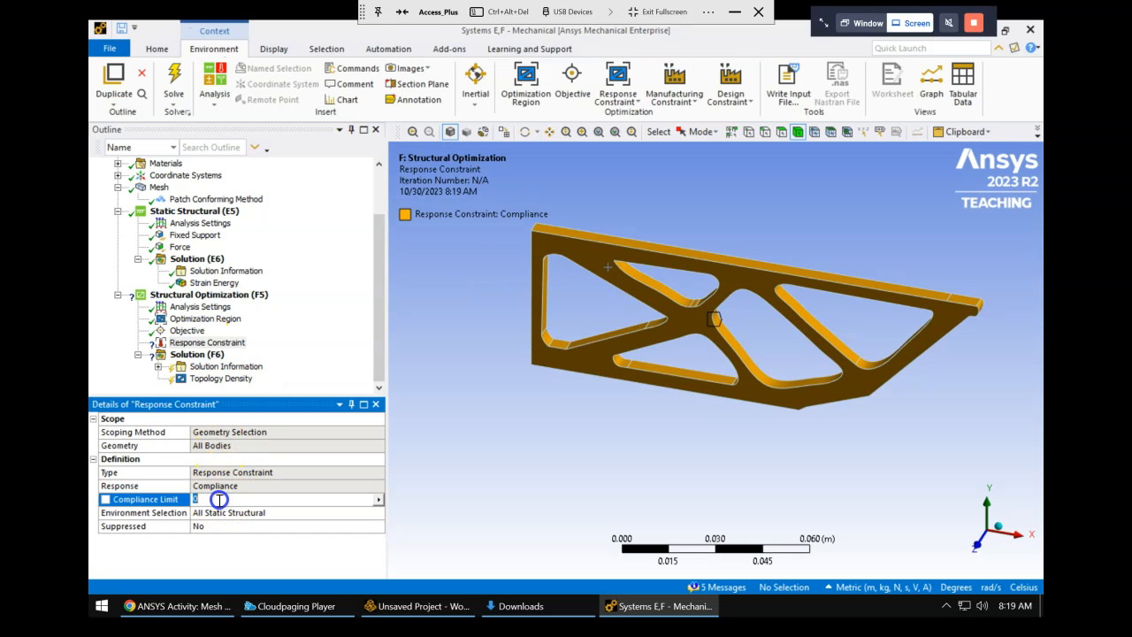
text(2.6e)
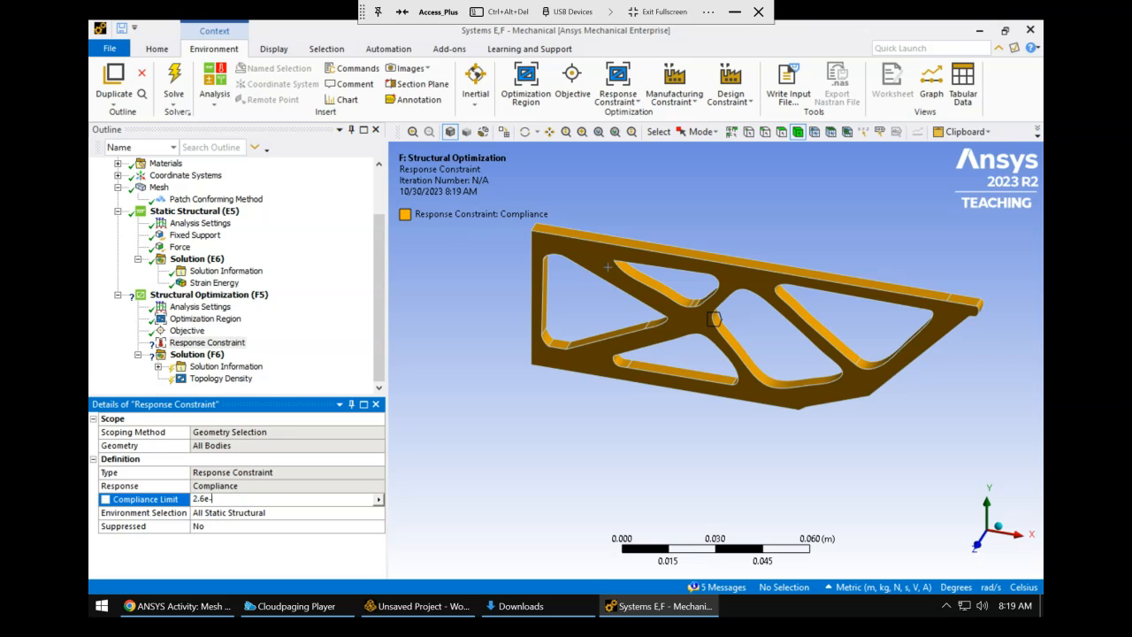
text(-002)
key(Return)
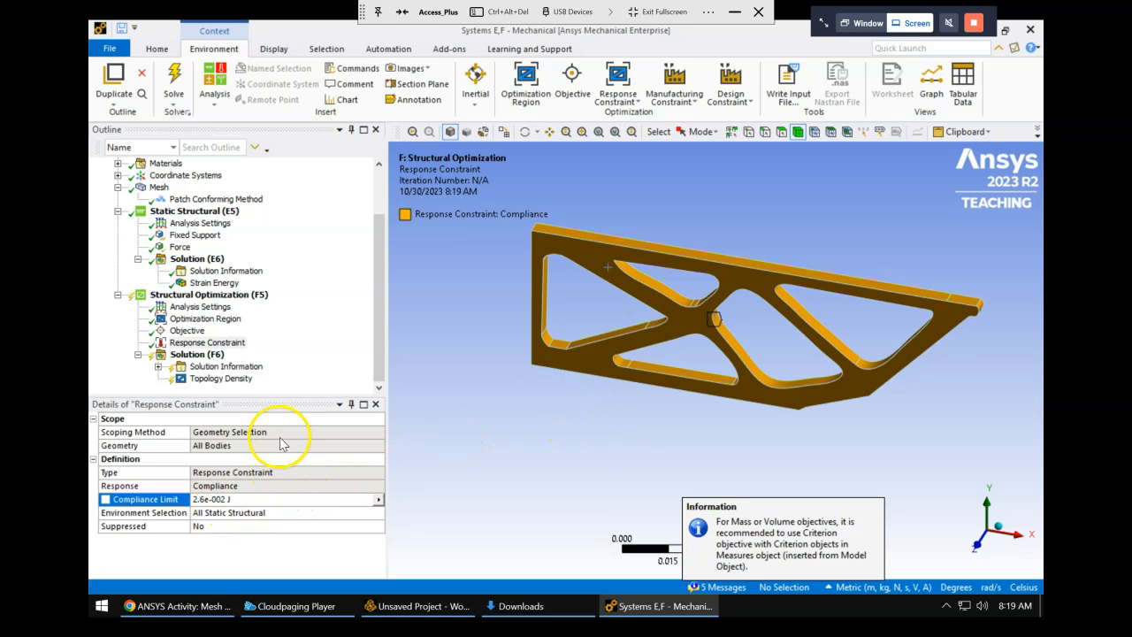
Compare the total strain energy of the static solution with the Response Constraint's compliance limit.
click(215, 282)
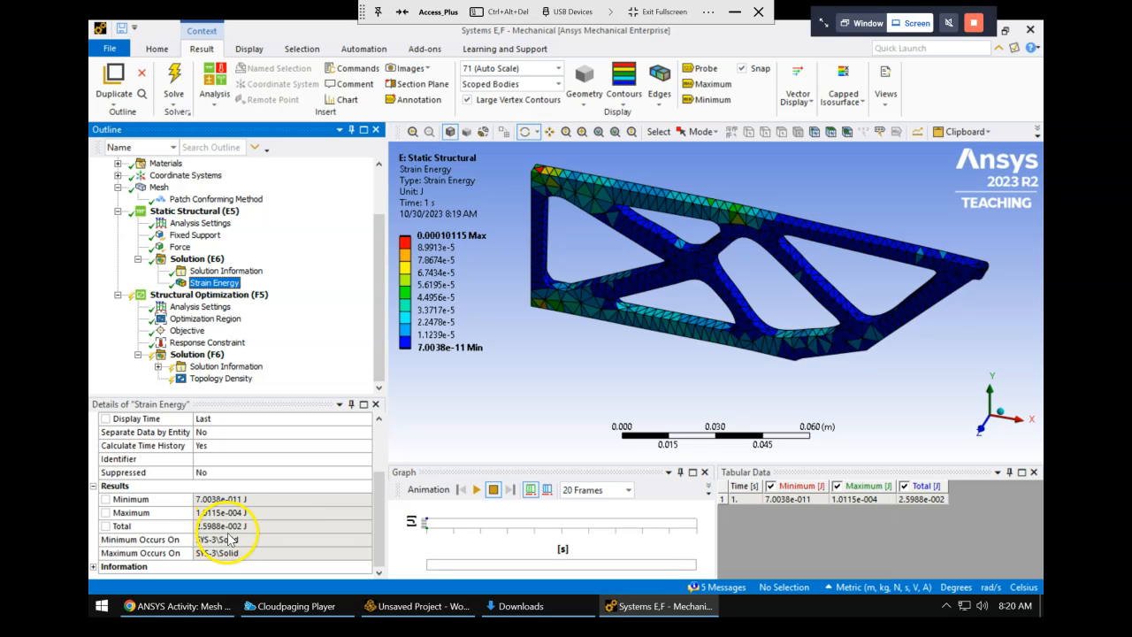
click(207, 343)
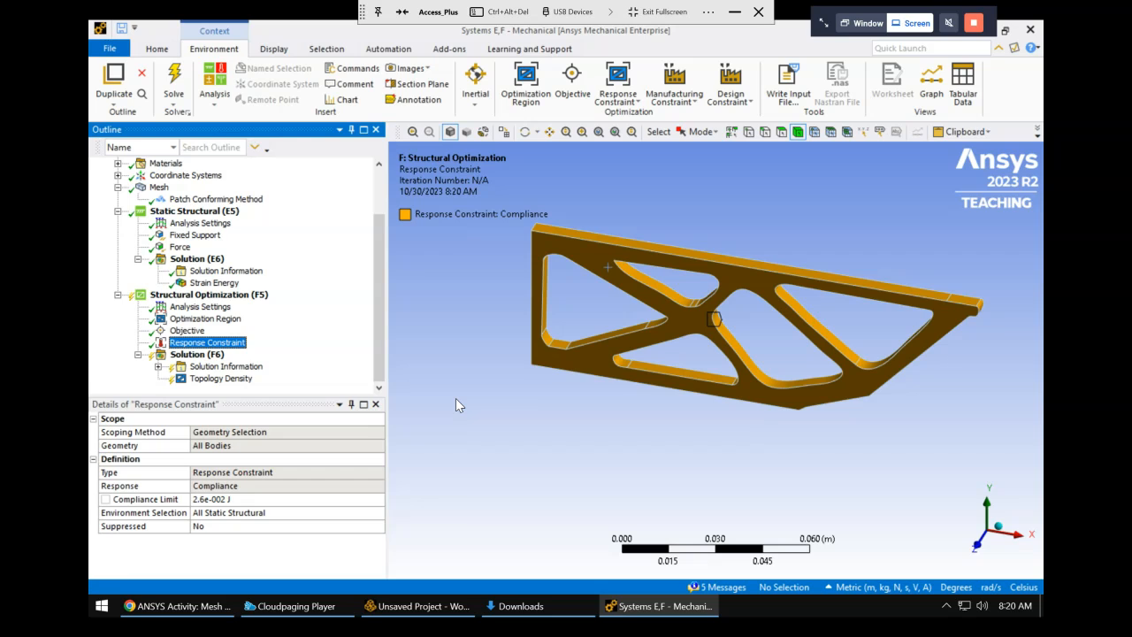
click(404, 302)
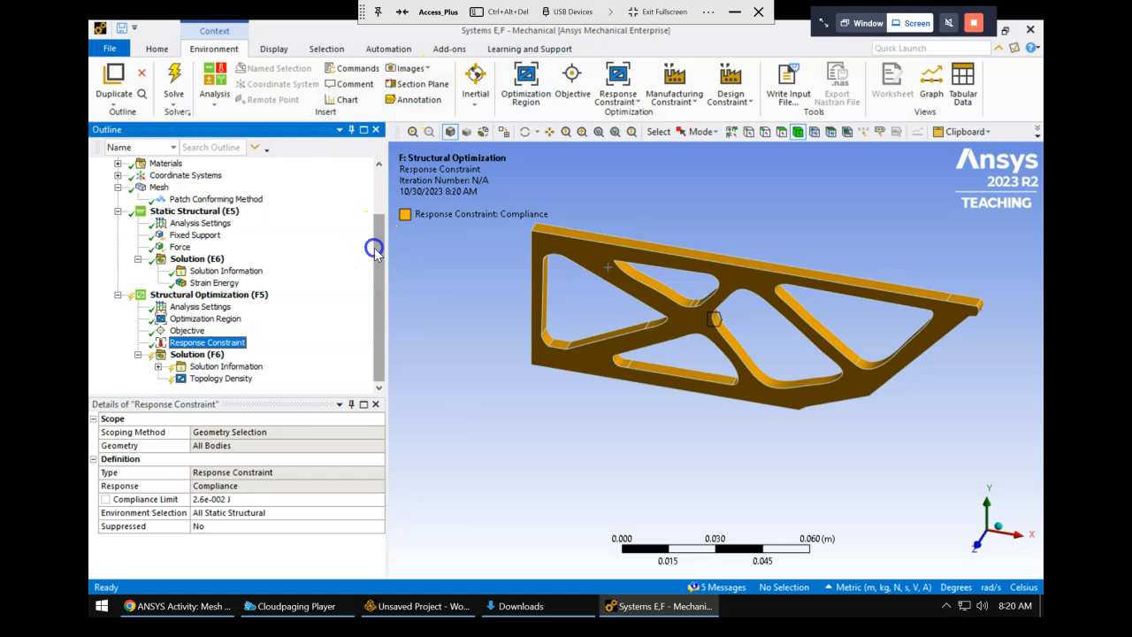
Add a Total Deformation result to the Static Structural solution.
drag(376, 248, 382, 193)
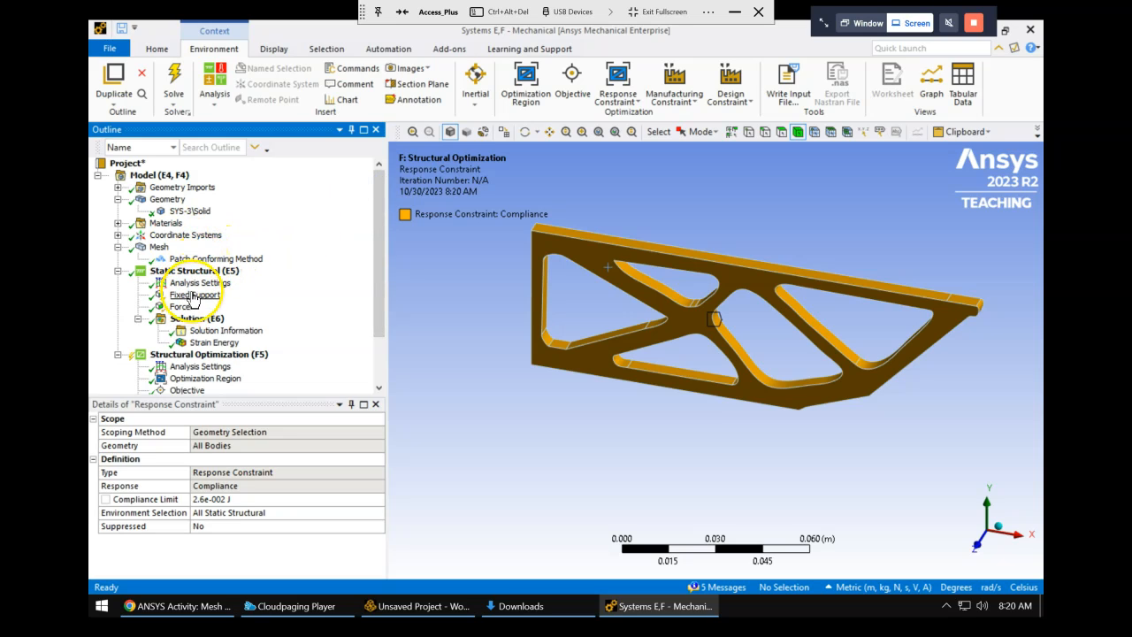
click(187, 319)
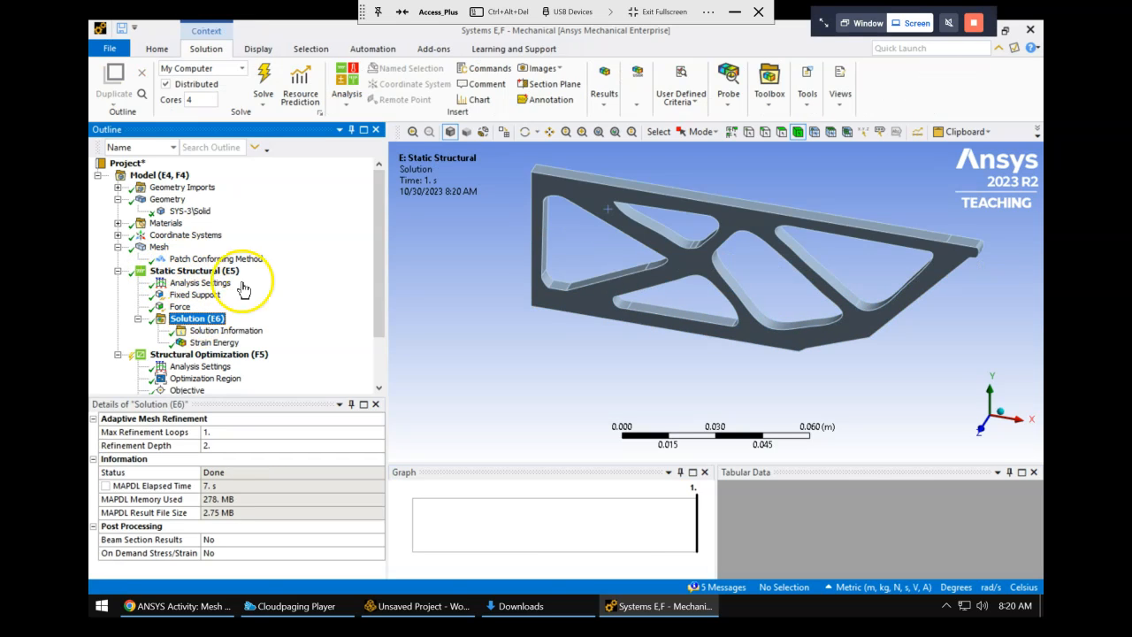
click(605, 97)
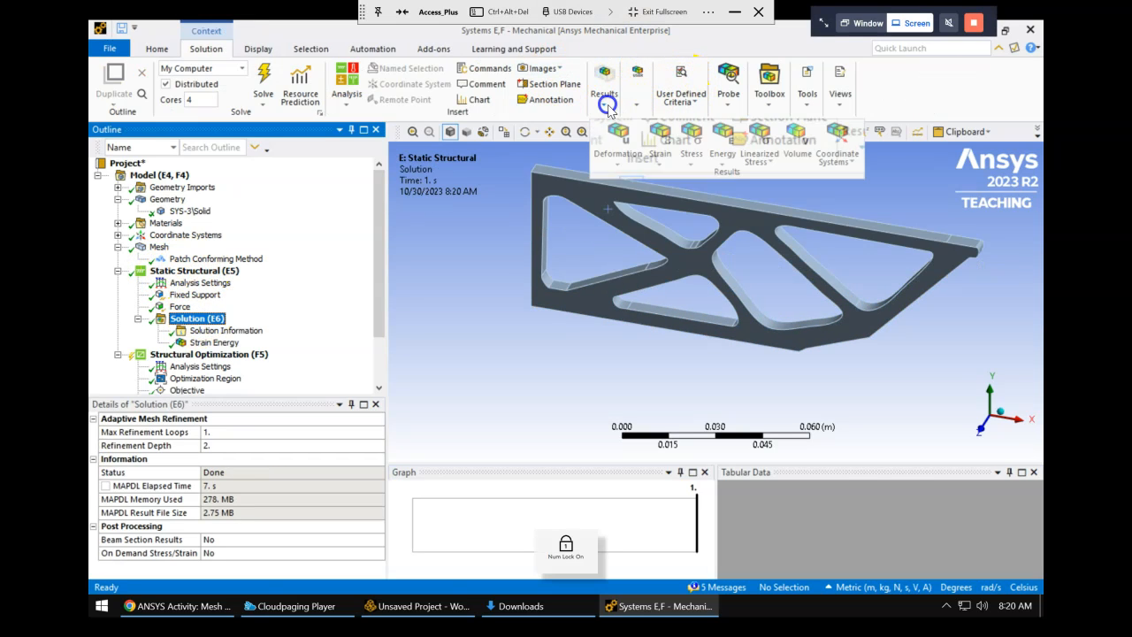
click(621, 168)
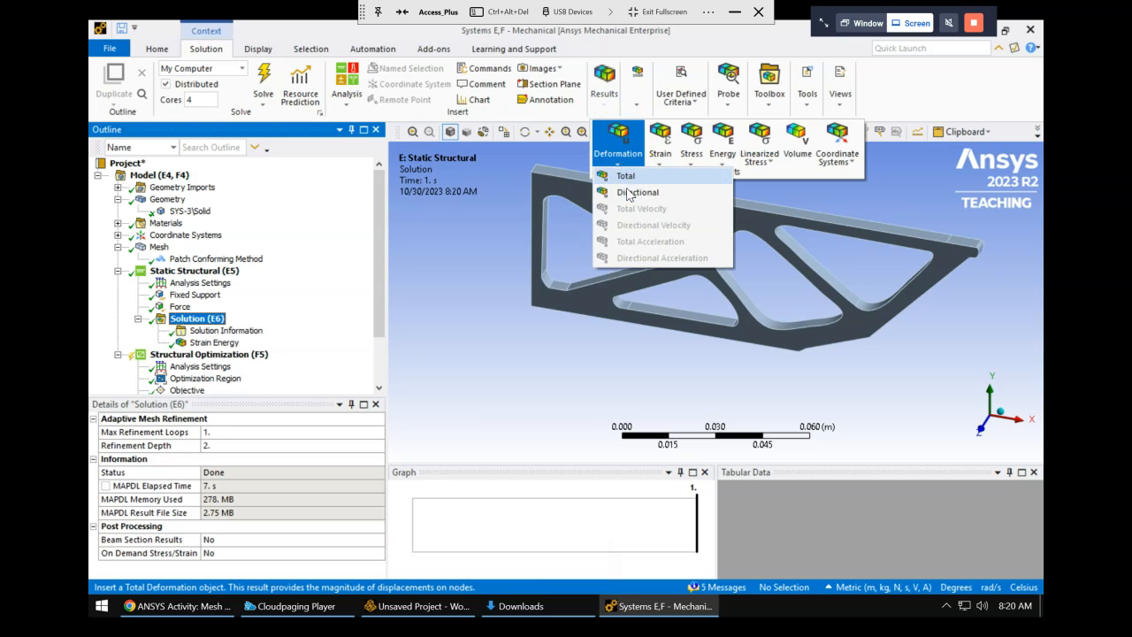
click(593, 189)
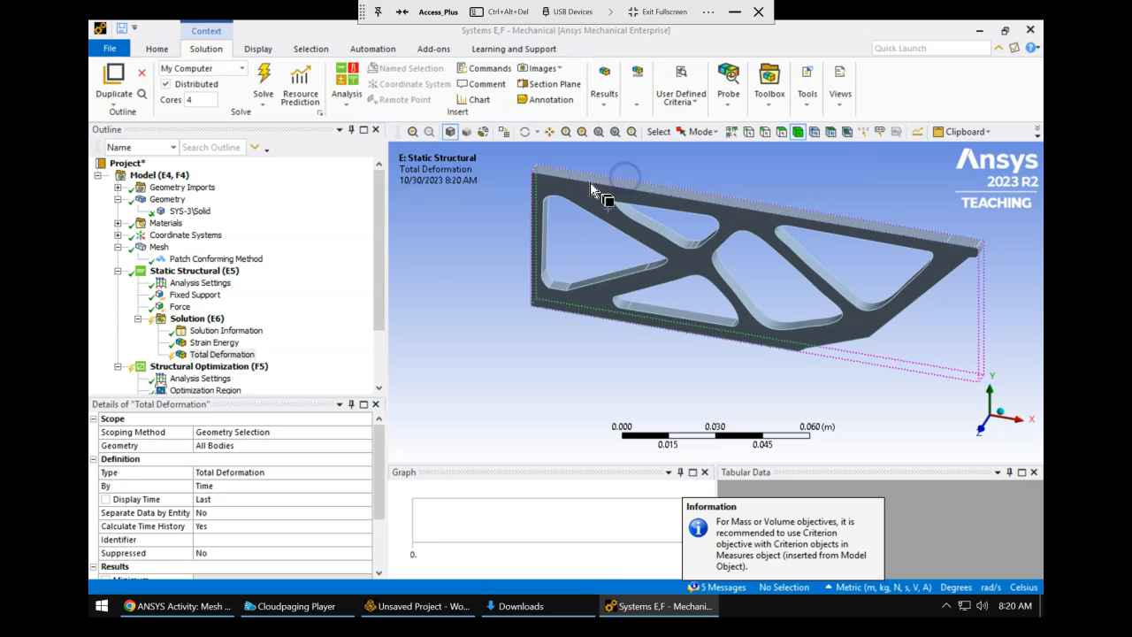
Add an Equivalent (von-Mises) Stress result to the Static Structural solution.
click(606, 95)
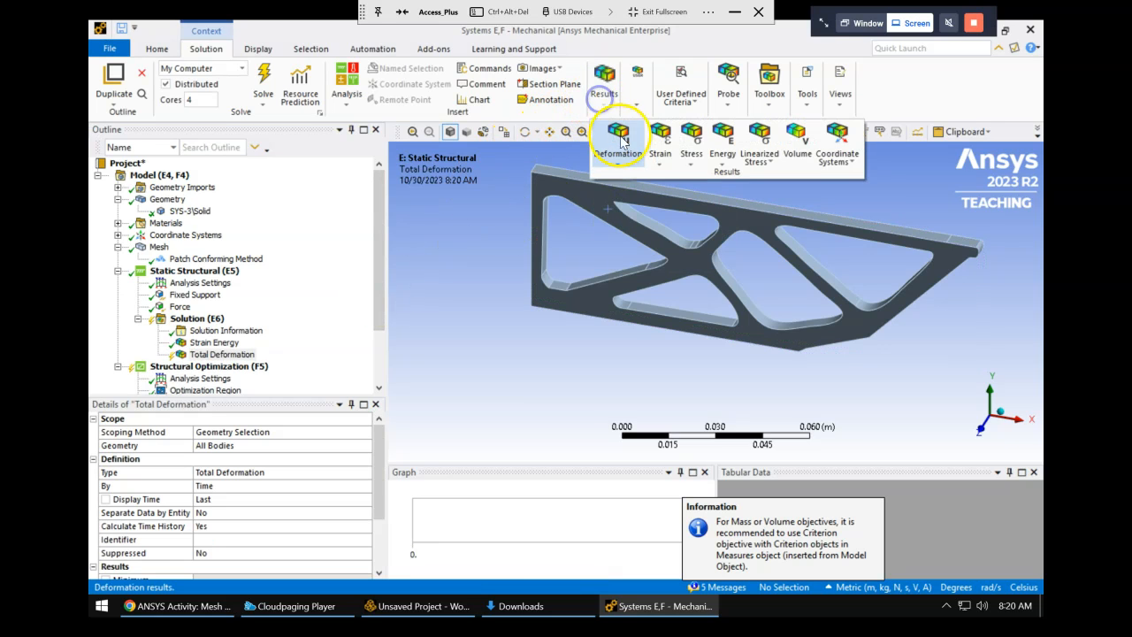
click(689, 161)
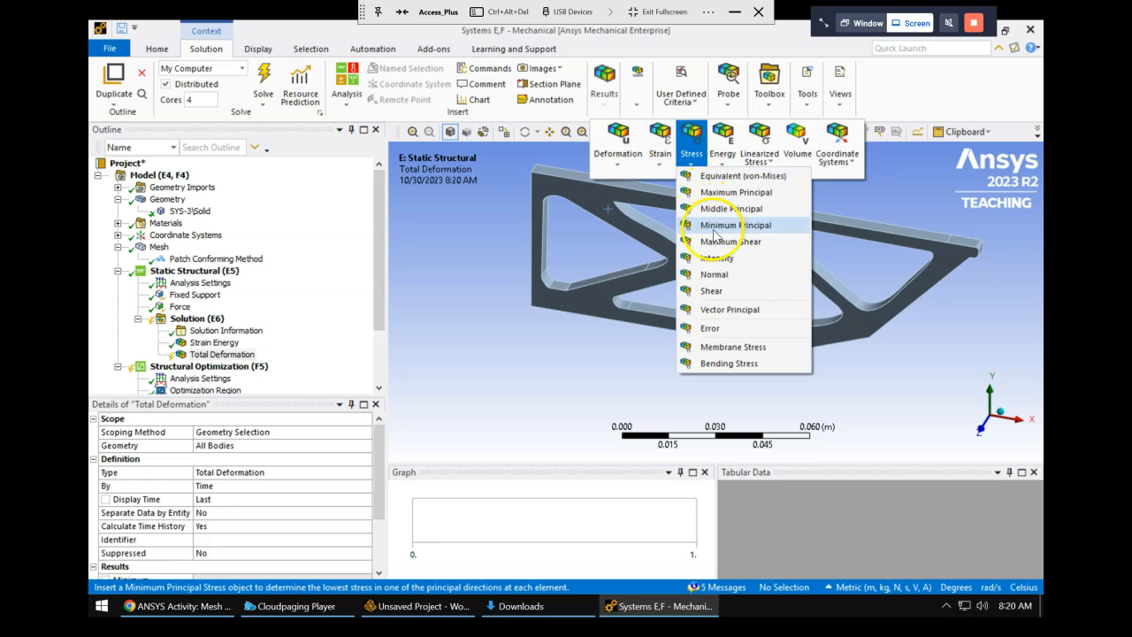
click(733, 175)
Retrieve the Total Deformation and Equivalent Stress results of the static analysis and display the total deformation plot.
right_click(221, 354)
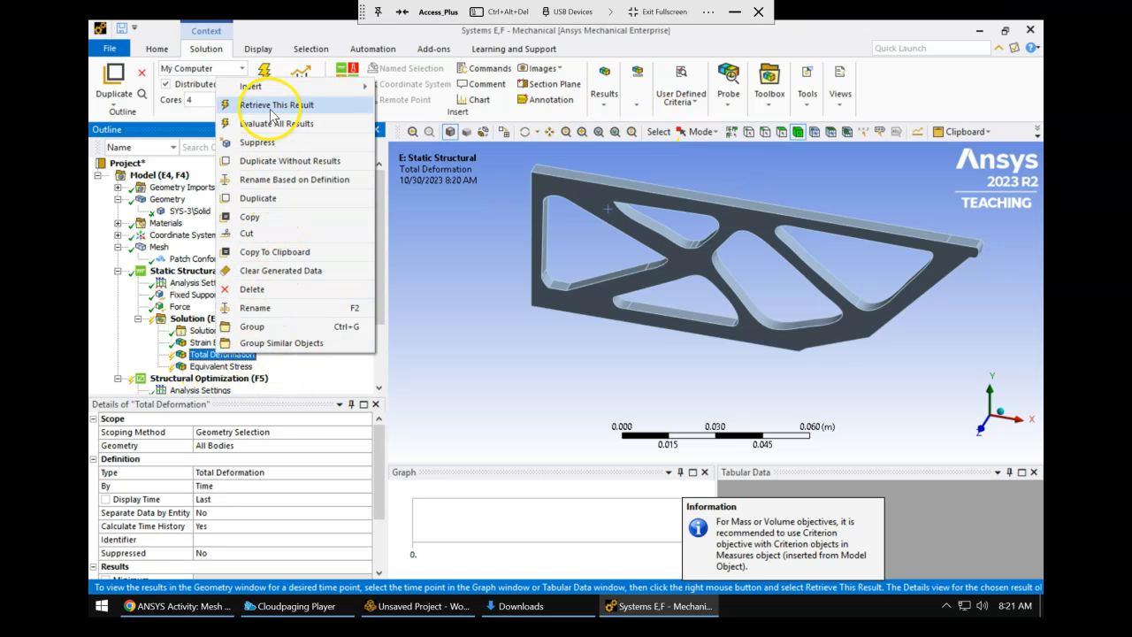
click(295, 105)
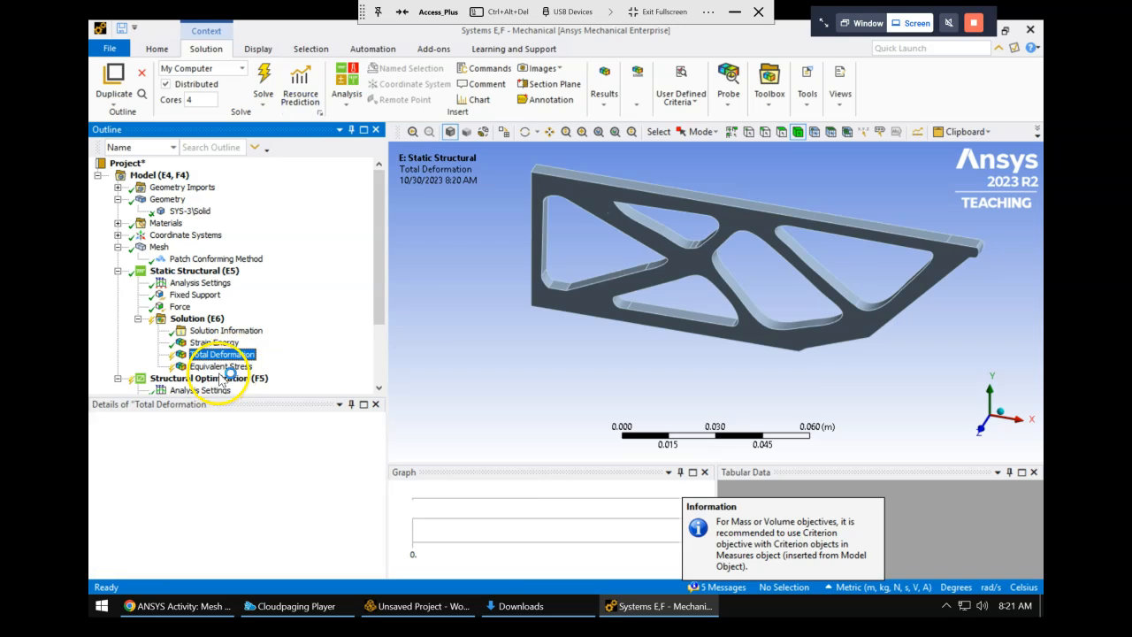
right_click(216, 365)
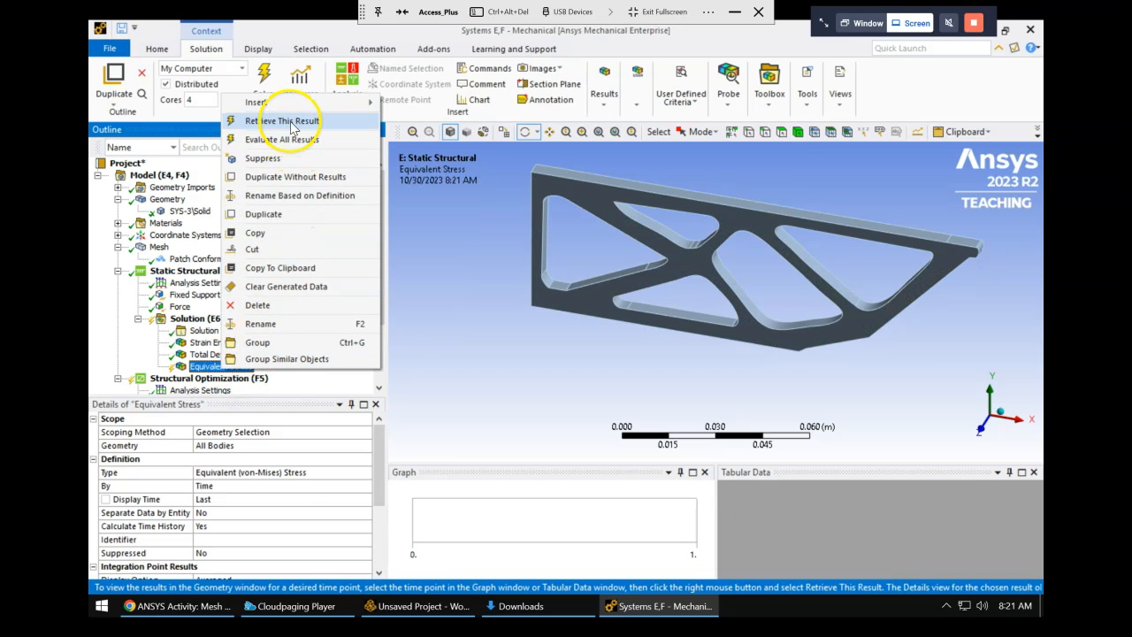
click(284, 121)
click(239, 354)
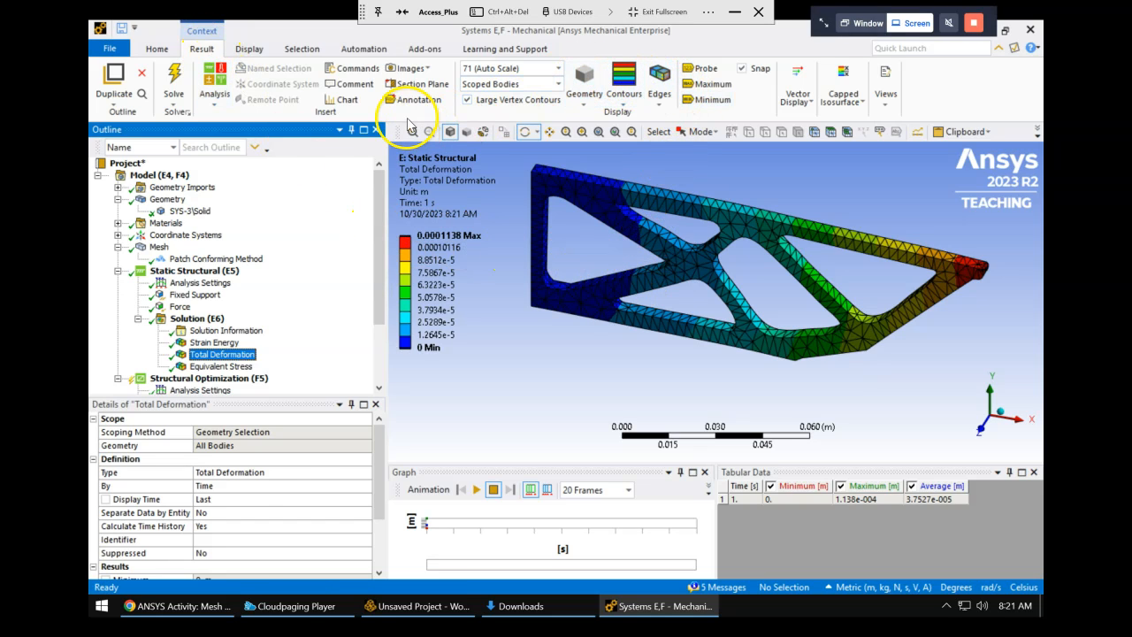
Look through the unit systems available for the model, leaving the current selection in place.
drag(584, 270, 585, 263)
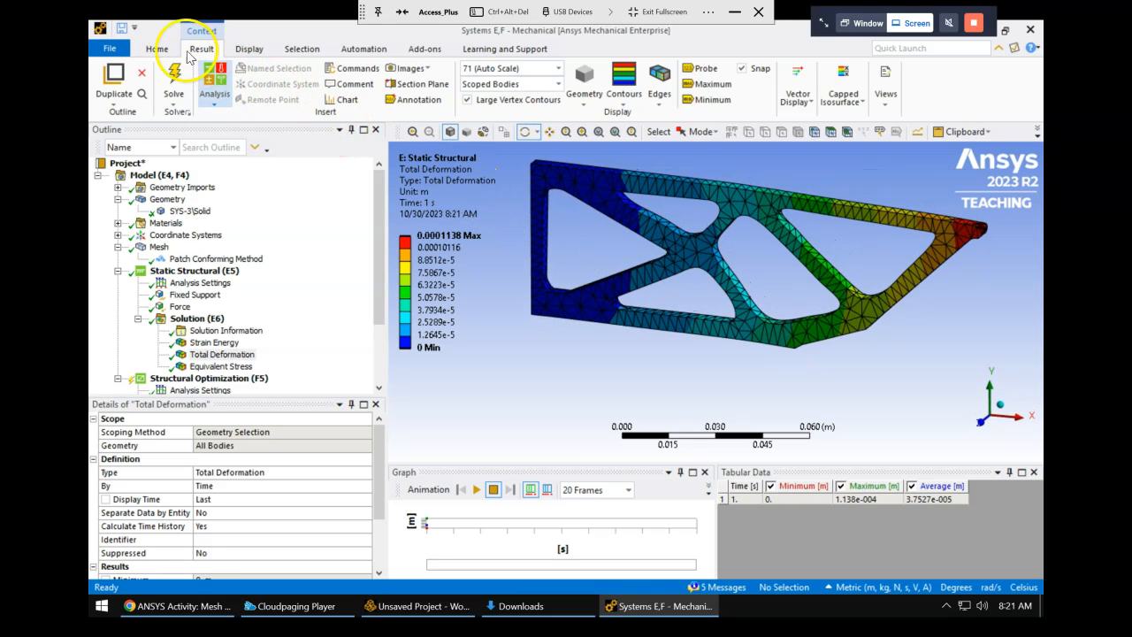
click(154, 50)
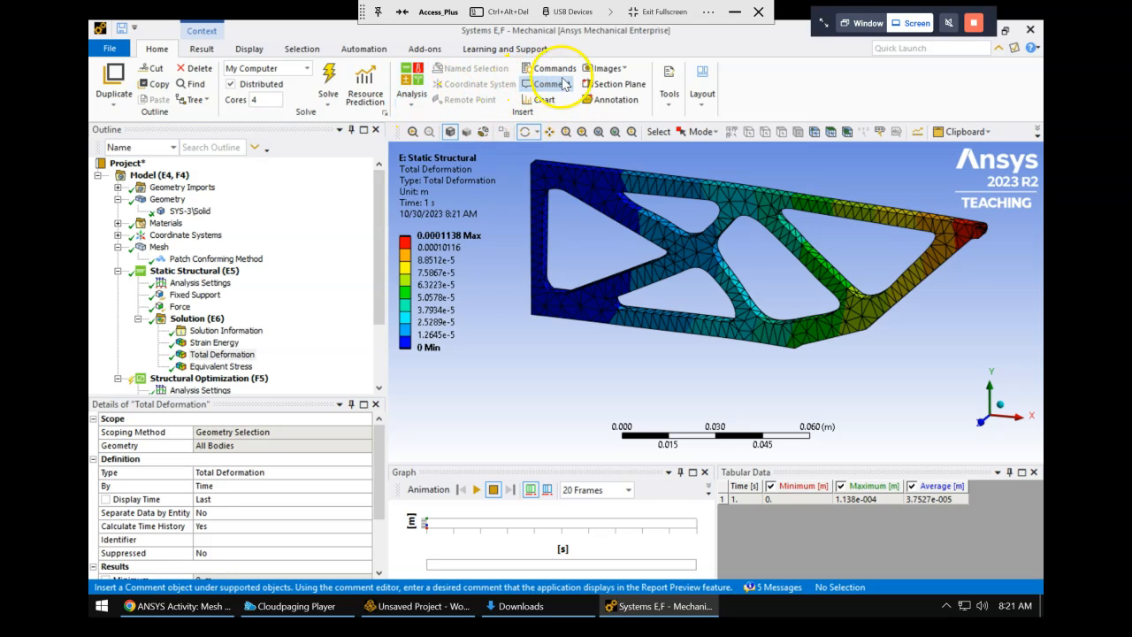
click(670, 98)
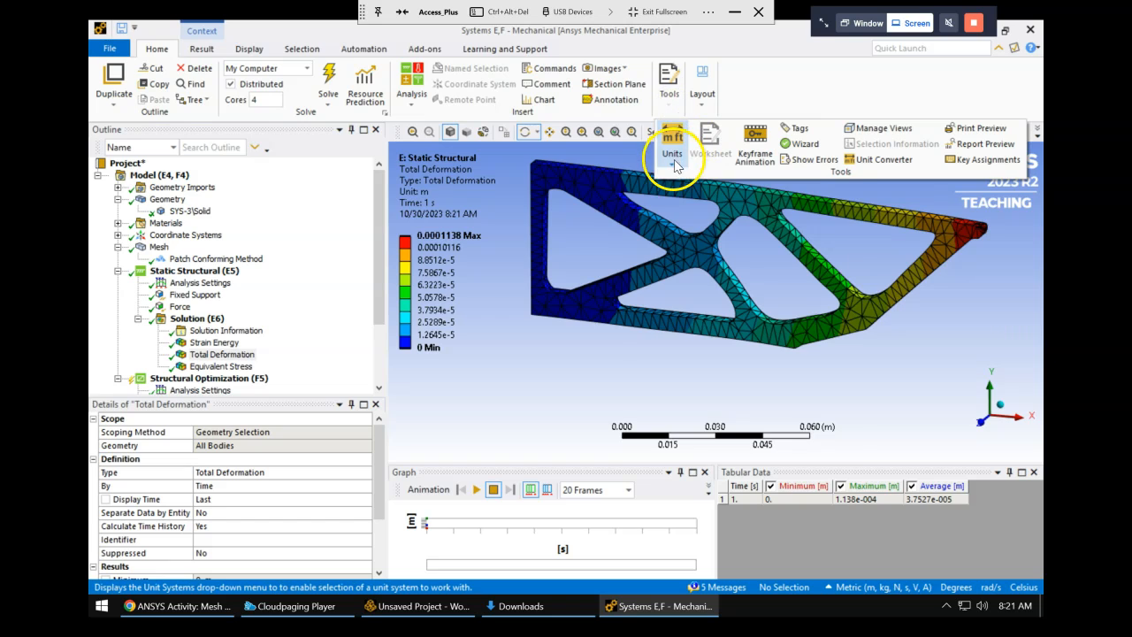
click(672, 149)
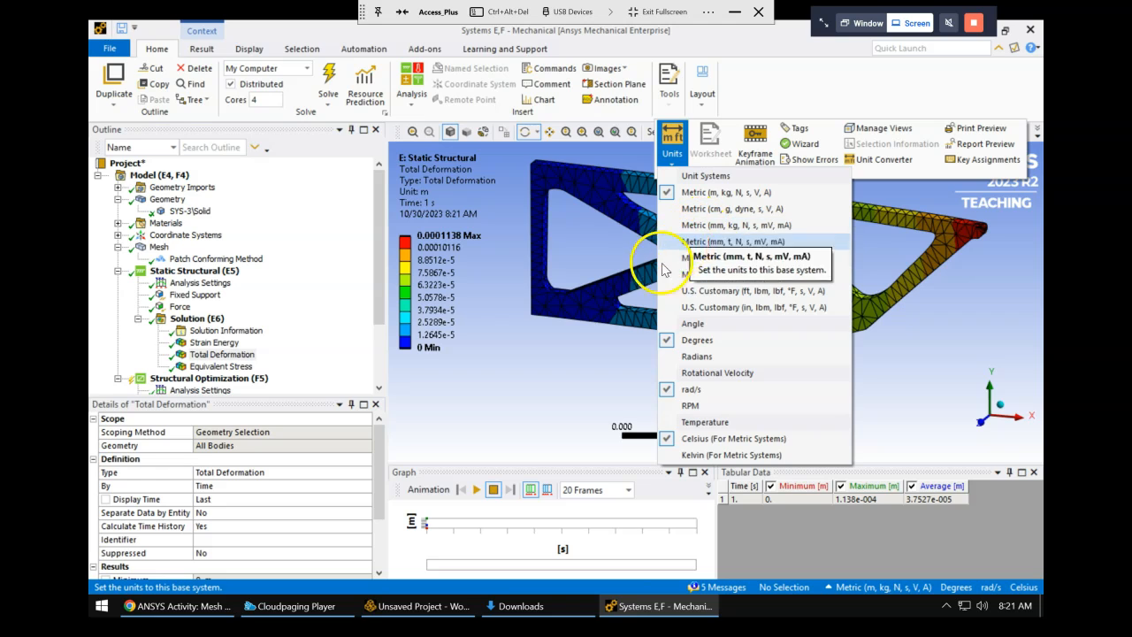
click(586, 374)
click(159, 175)
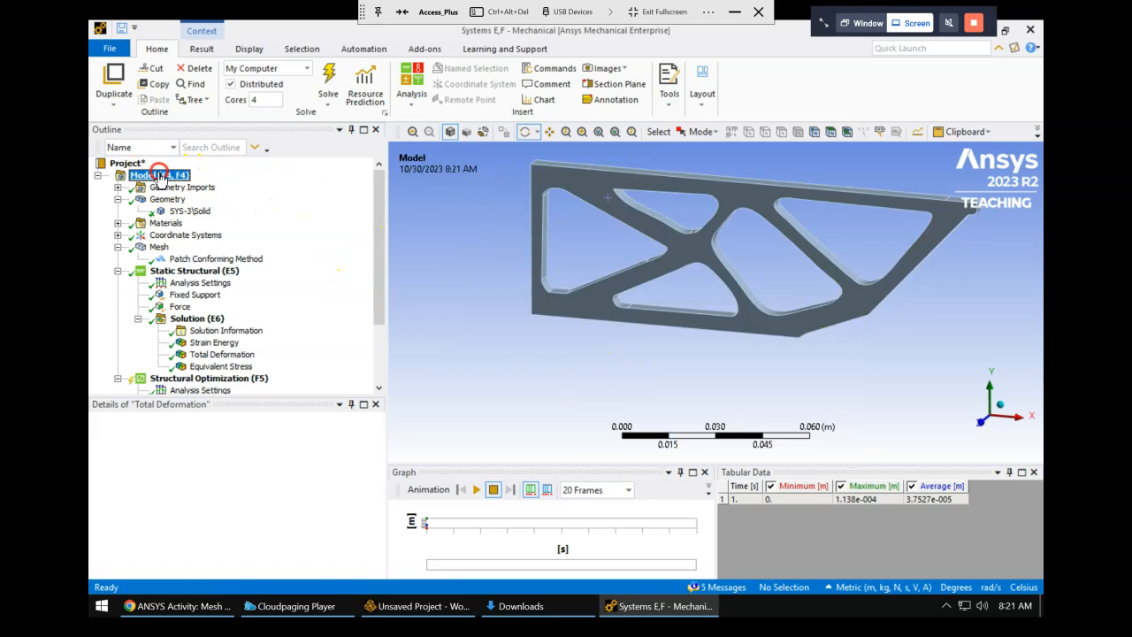
right_click(160, 175)
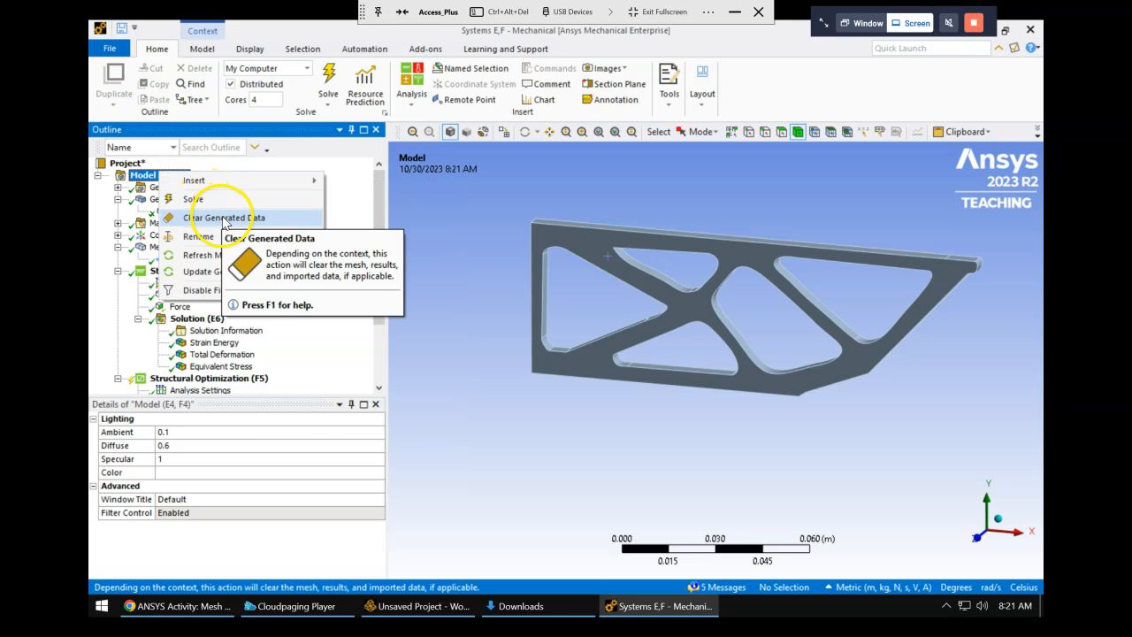
click(439, 177)
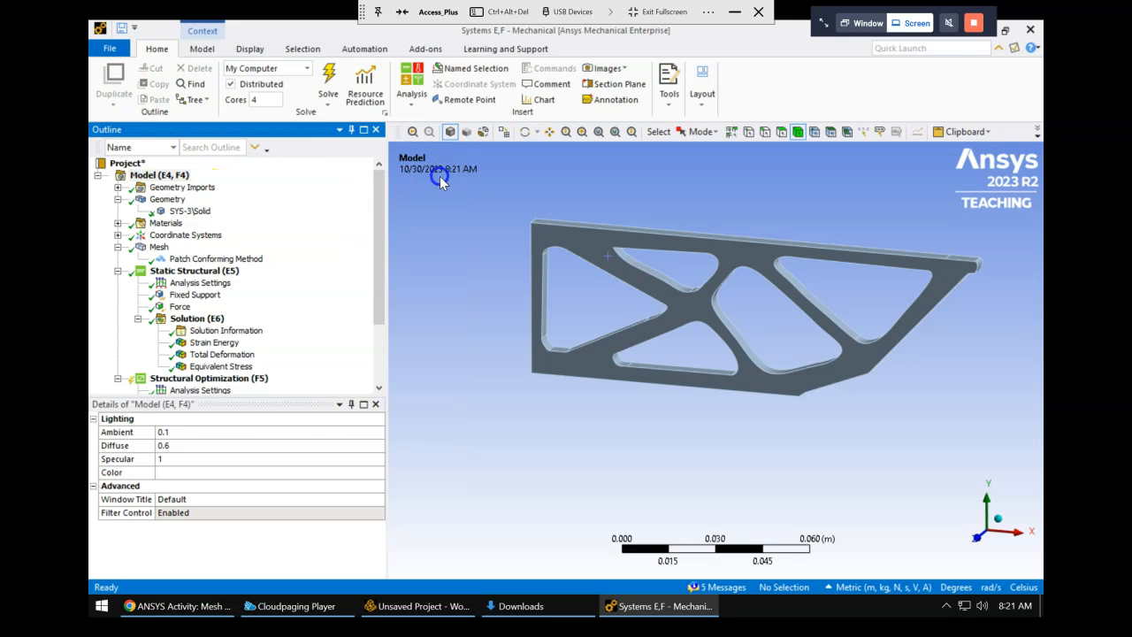
Display the Total Deformation plot and the Equivalent Stress plot of the static solution one after the other.
drag(380, 215, 379, 265)
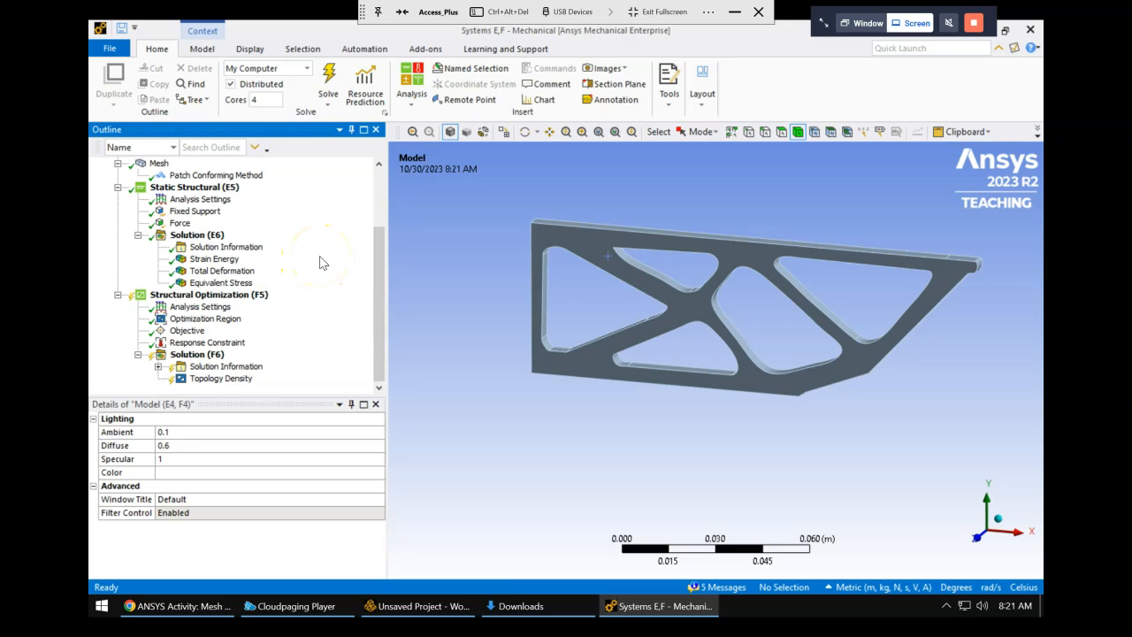
drag(381, 235, 380, 265)
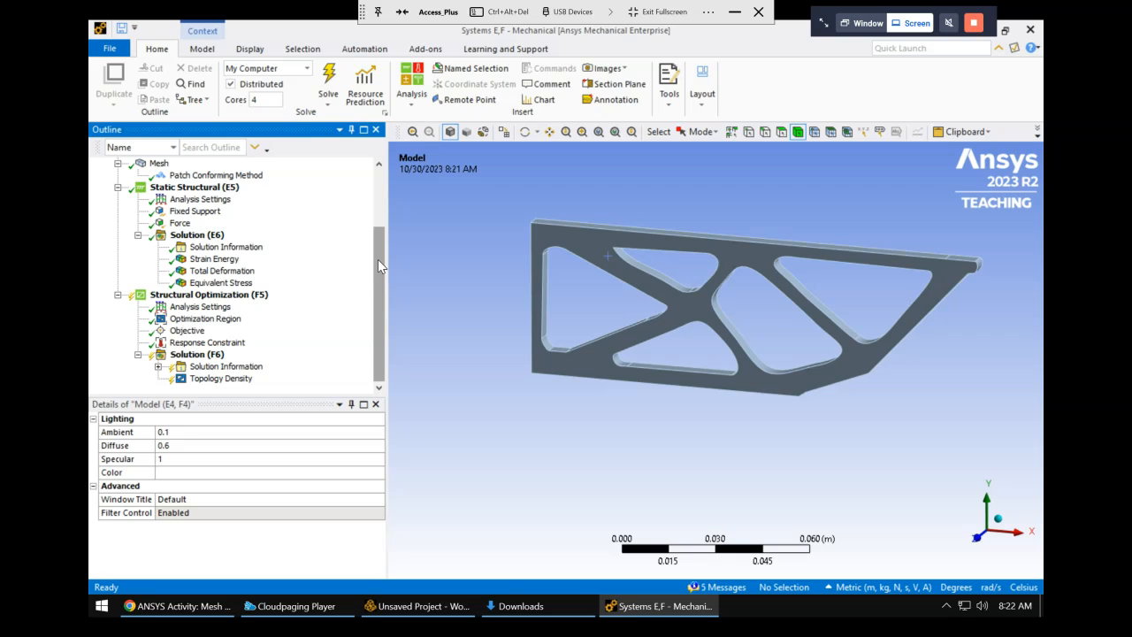
click(380, 300)
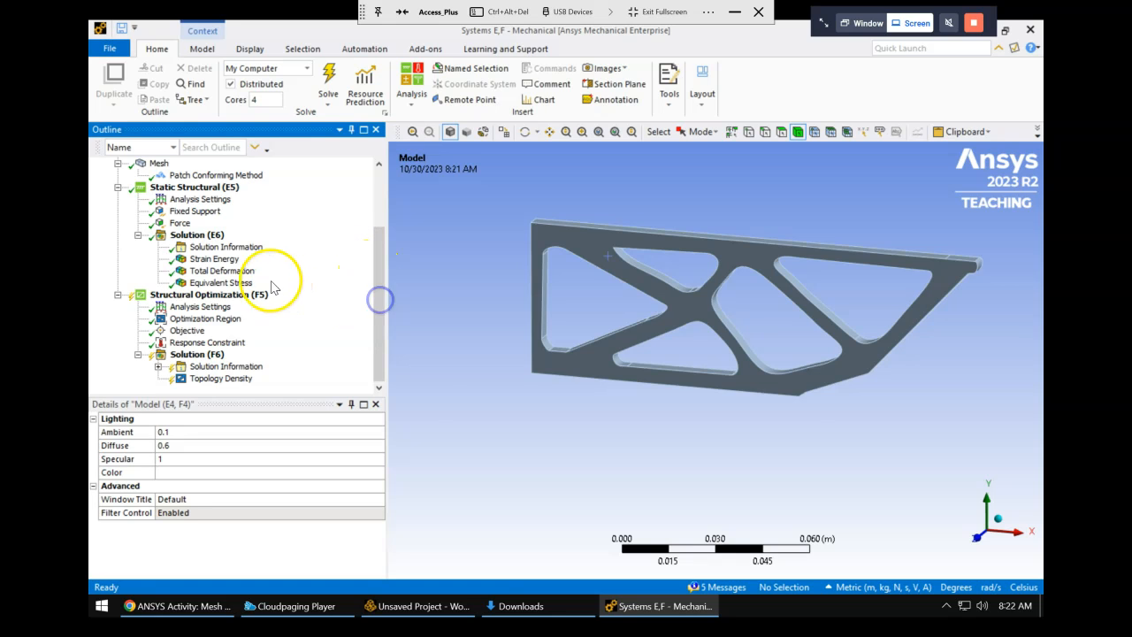
click(221, 271)
click(226, 283)
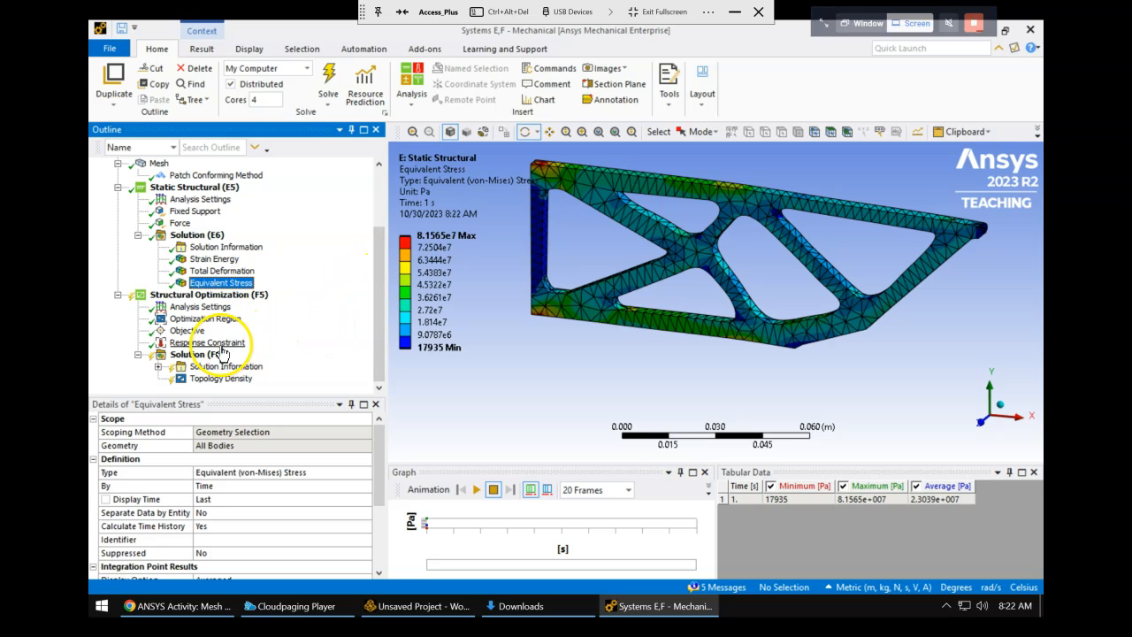
Review the Optimization Region's shape optimization options, including the choices offered for Move Limit Per Iteration.
click(218, 320)
click(375, 506)
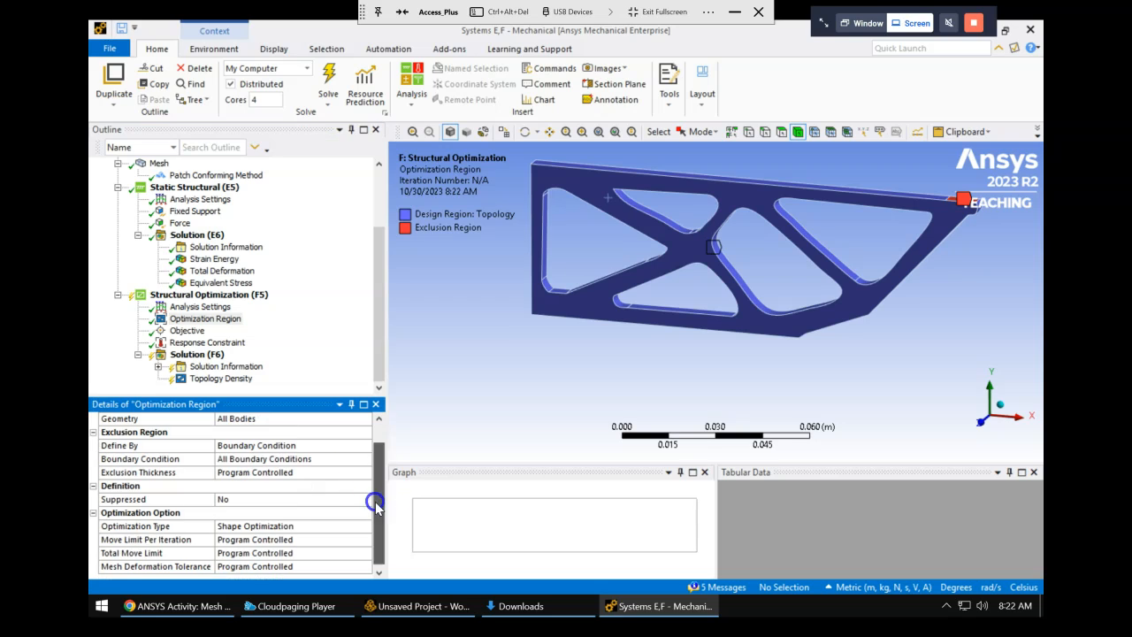
key(Num_Lock)
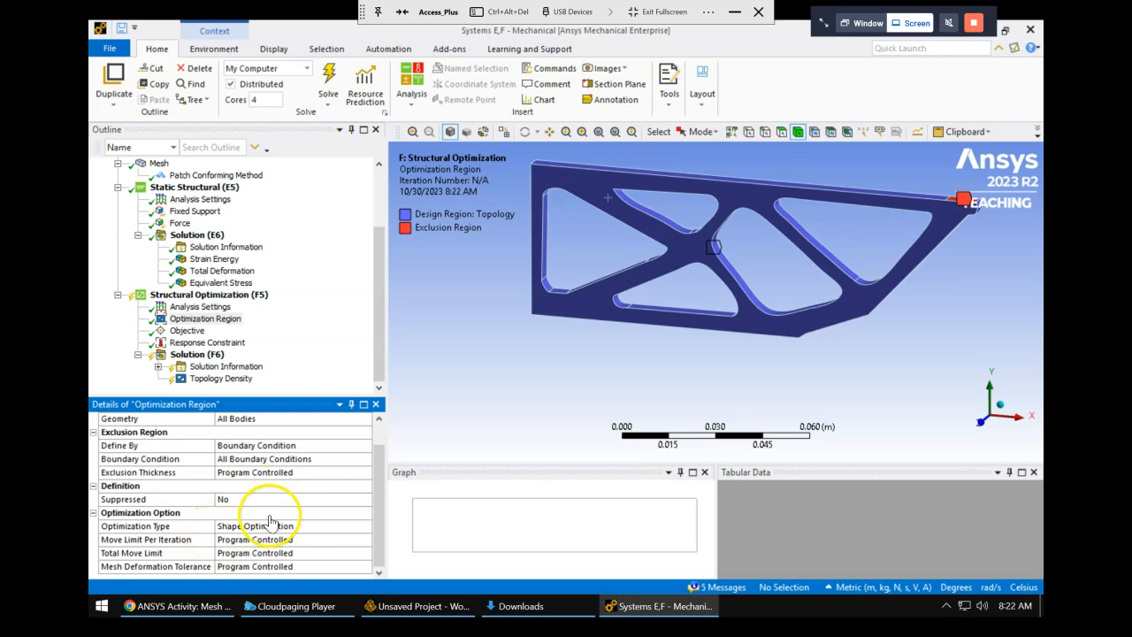
click(301, 541)
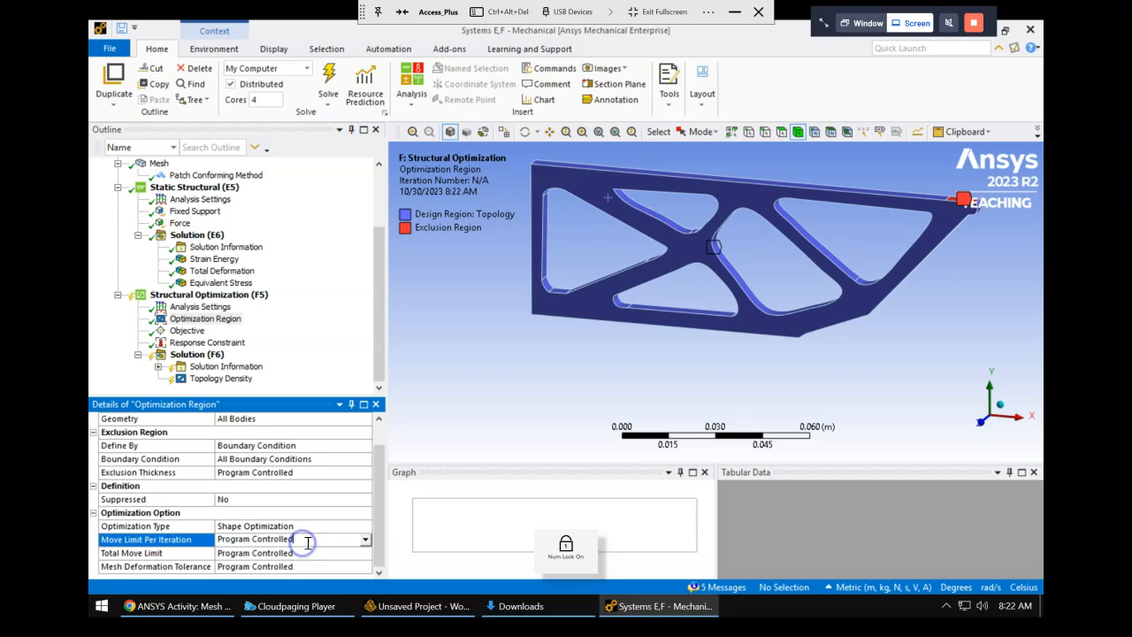
click(366, 539)
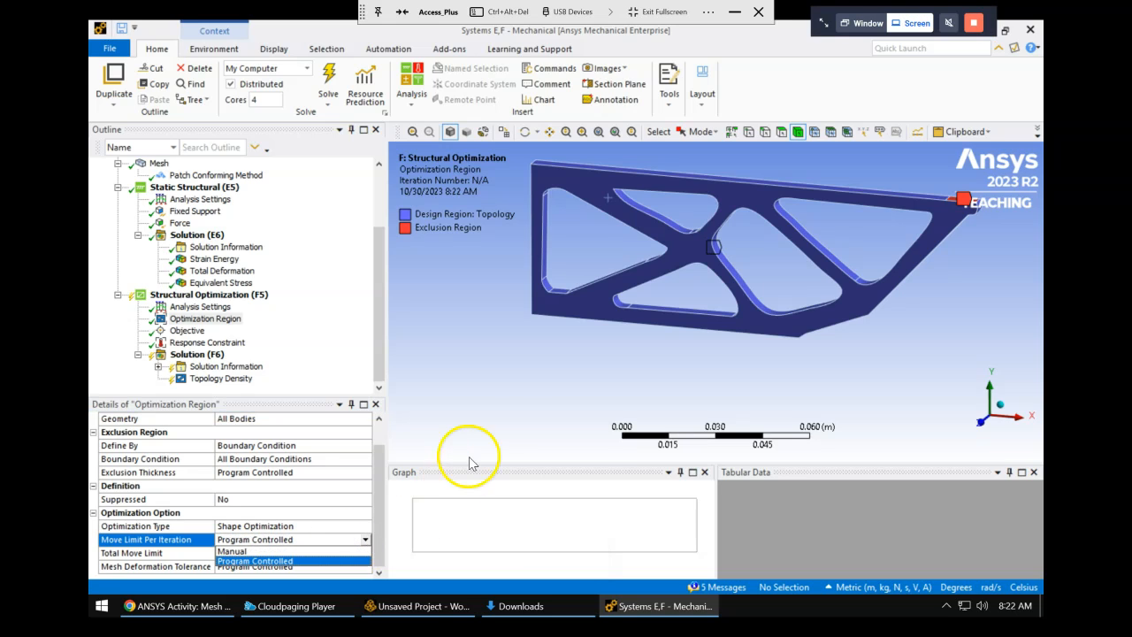
click(496, 397)
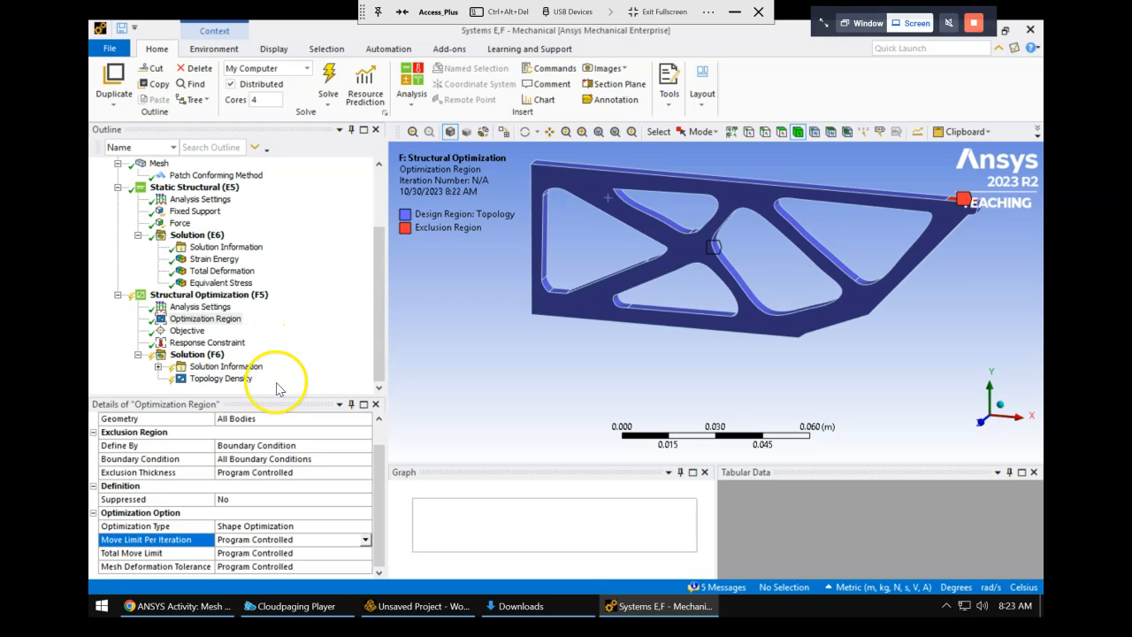
Solve the Structural Optimization and dismiss the warning about the number of parallel processes.
click(197, 354)
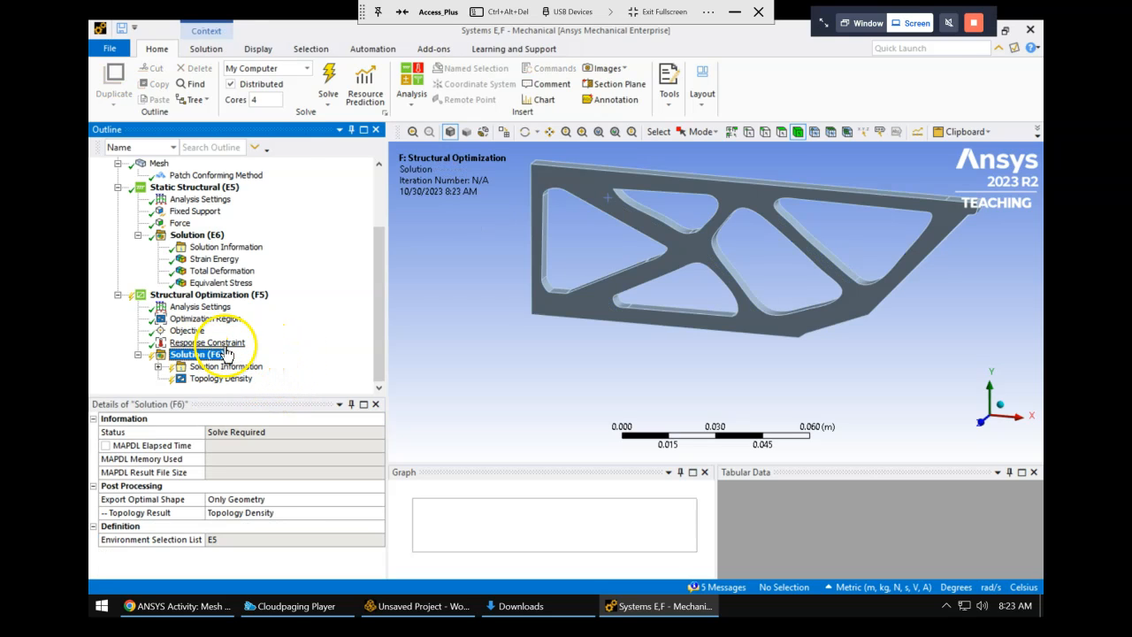
click(330, 81)
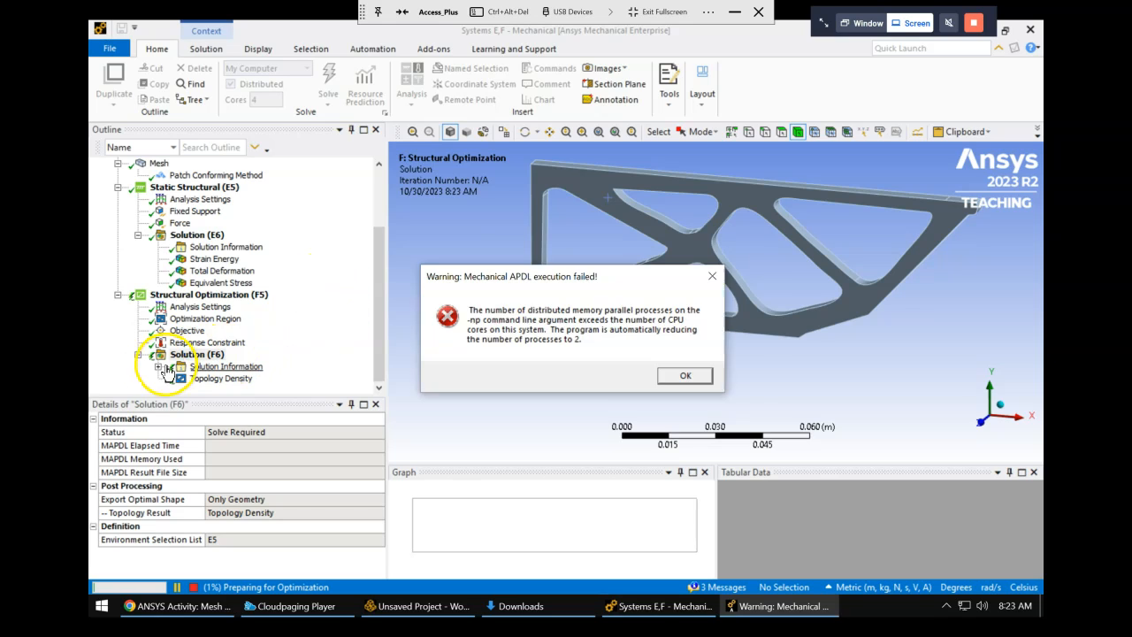
click(650, 424)
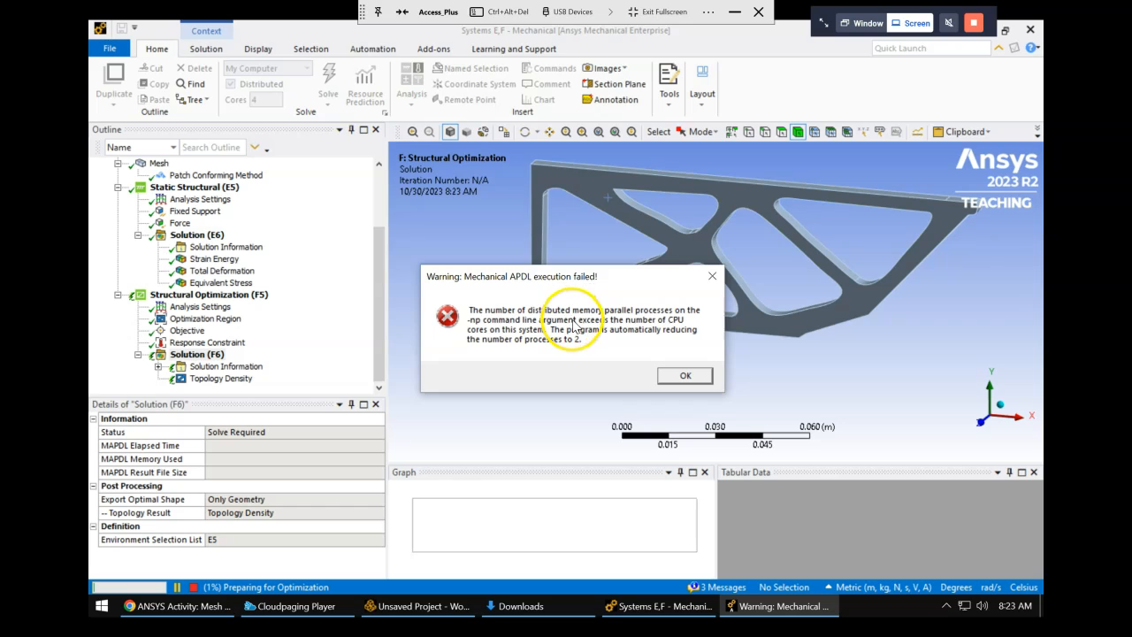
click(681, 378)
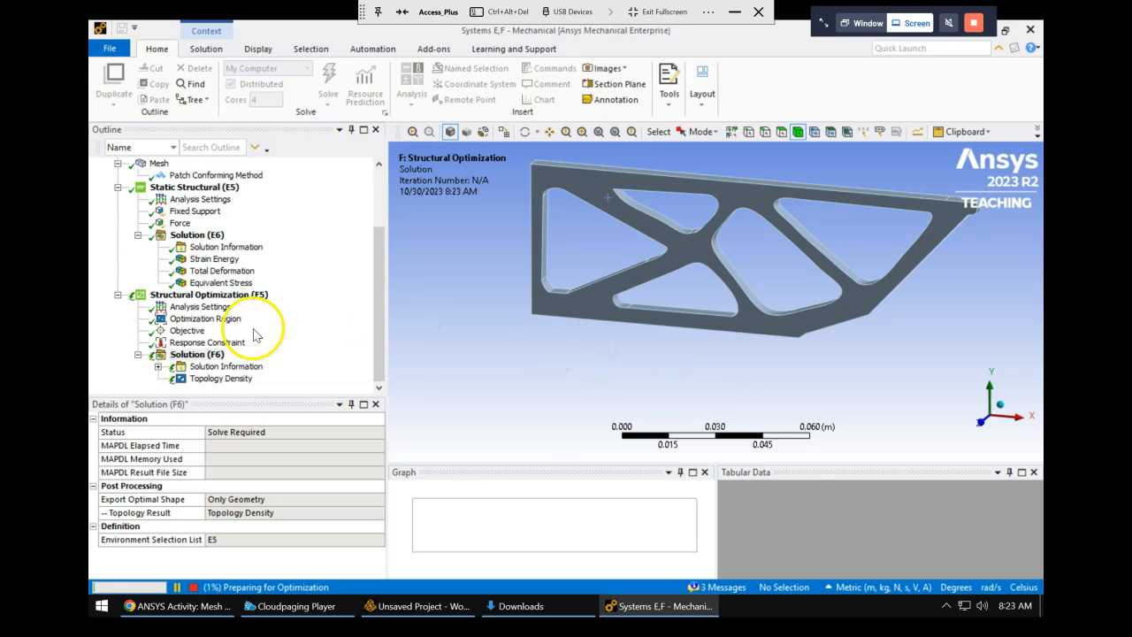
Display the Topology Density Tracker under the optimization's Solution Information and inspect the morphed plate shape.
click(158, 366)
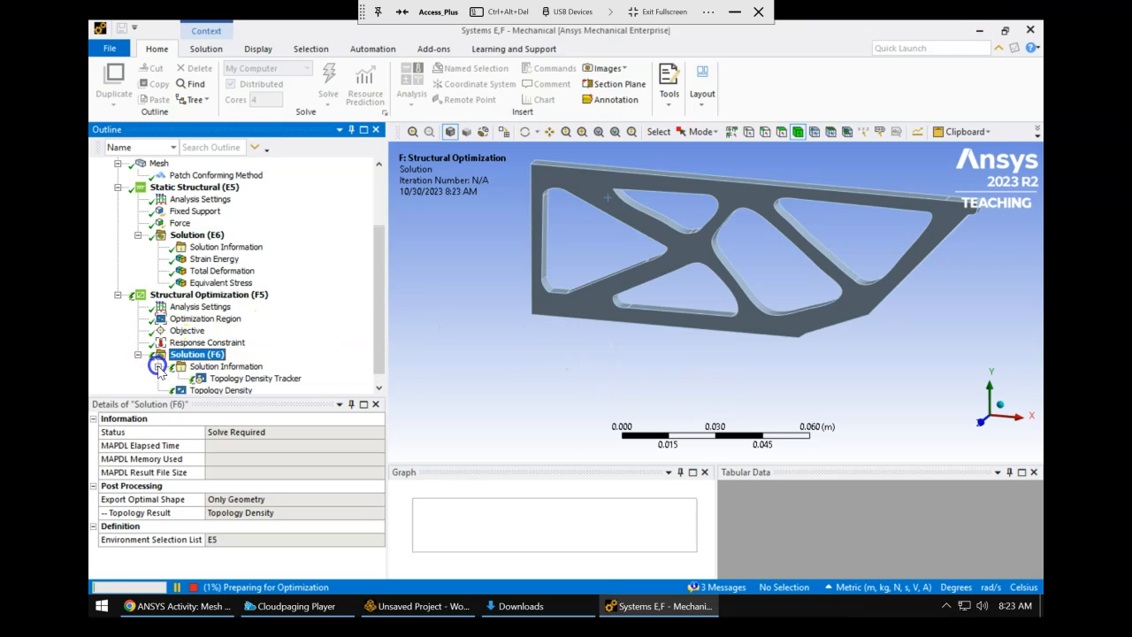
click(256, 378)
click(290, 383)
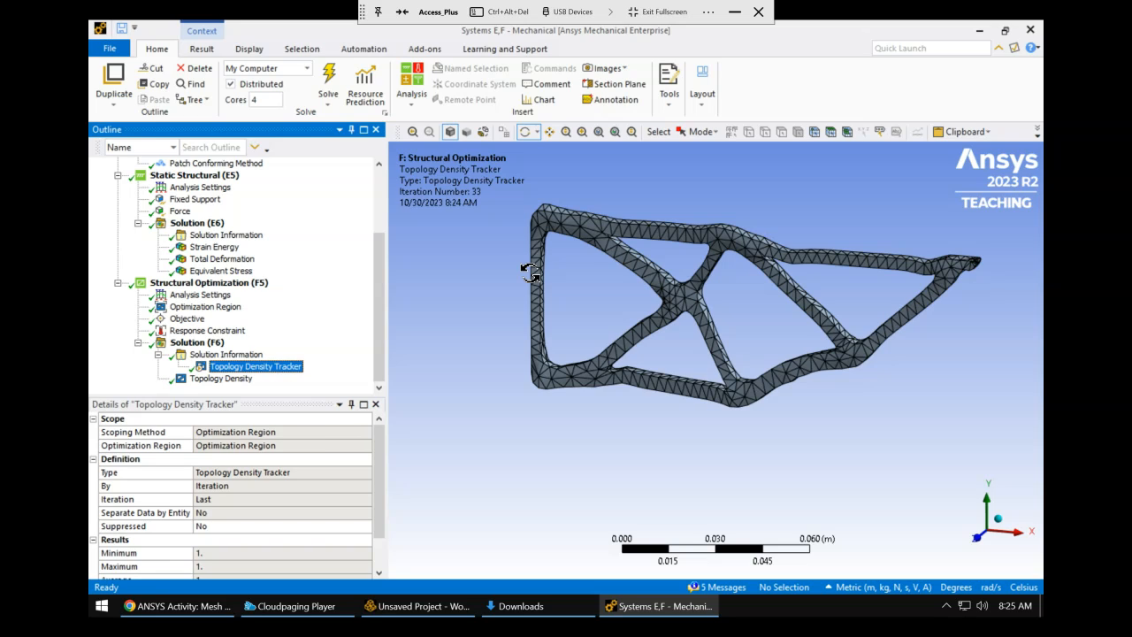
drag(801, 248, 824, 227)
drag(880, 367, 854, 370)
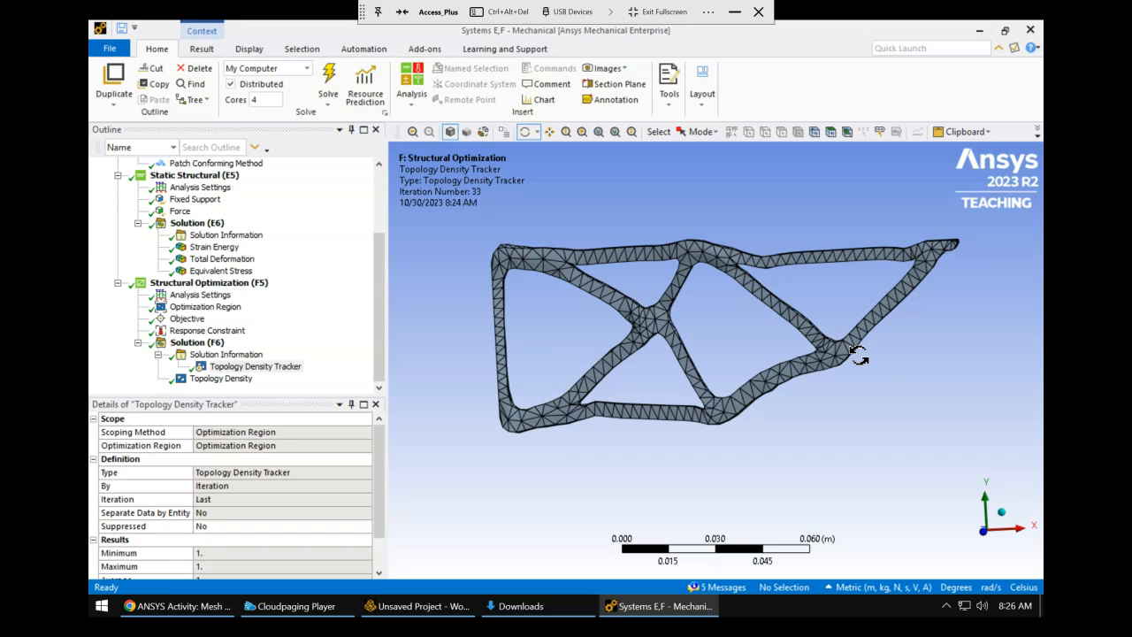
Review the Response Constraint's compliance limit and the Optimization Region's move limit and mesh deformation settings.
click(209, 330)
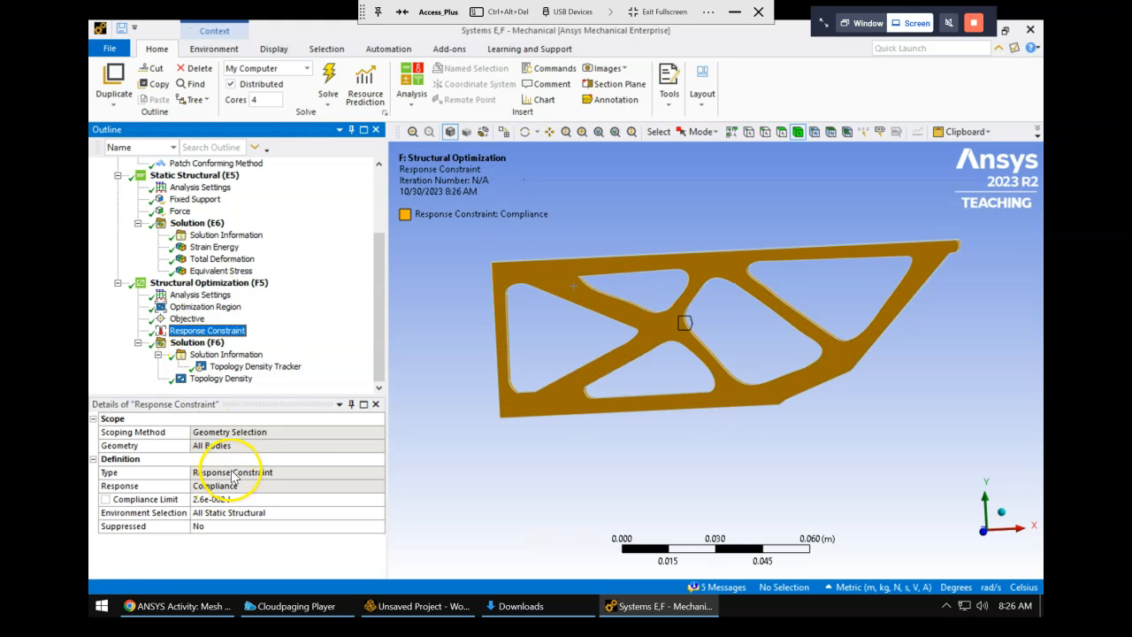
click(204, 307)
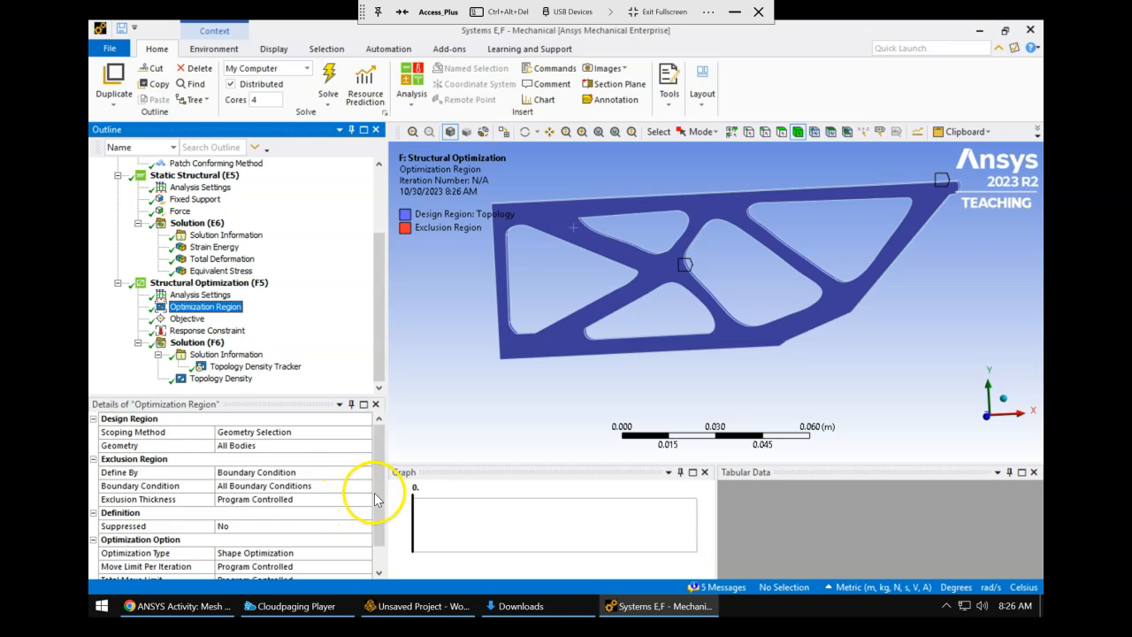
drag(376, 497, 370, 516)
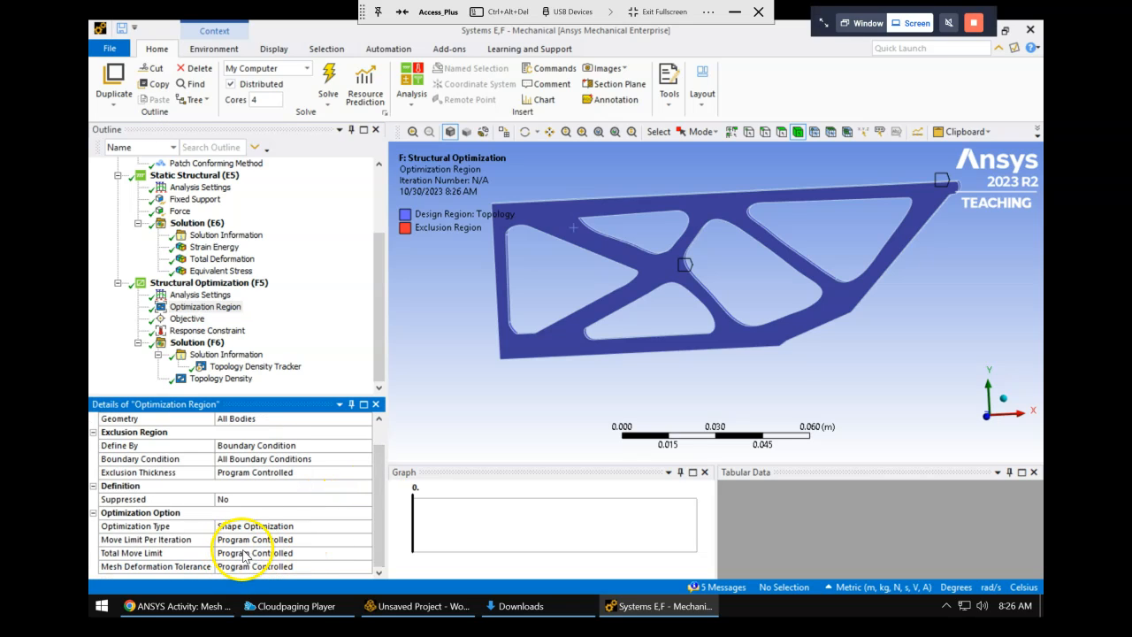
mouse_move(378, 483)
mouse_down()
mouse_move(379, 459)
mouse_move(376, 483)
mouse_up()
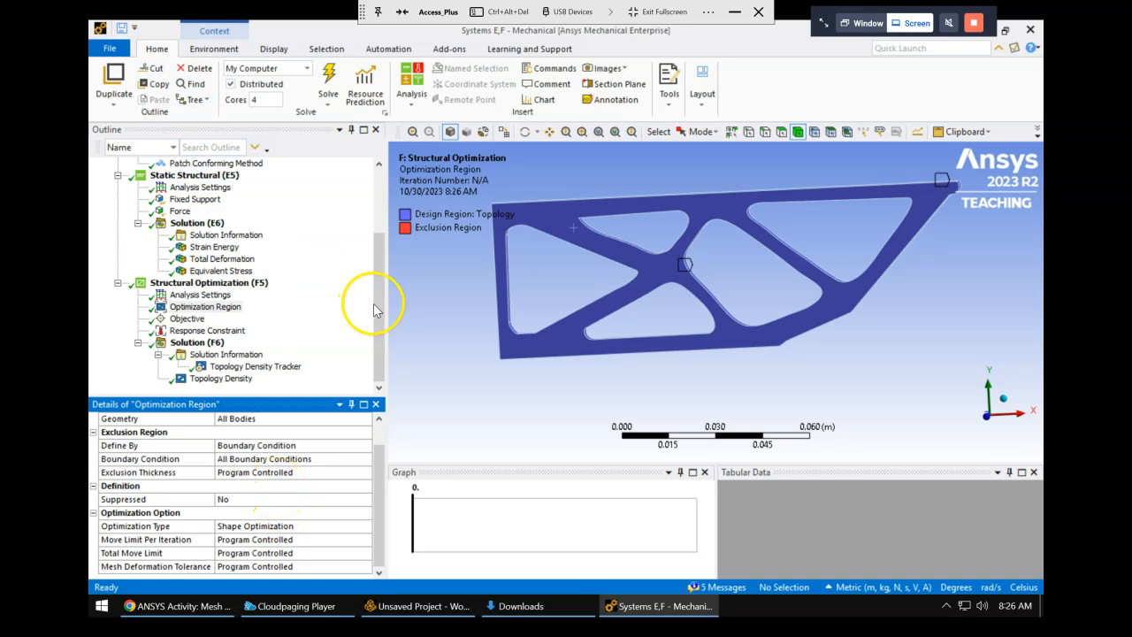
Examine the Topology Density result of the Structural Optimization and briefly check the project schematic in Workbench.
click(221, 377)
drag(544, 217, 547, 217)
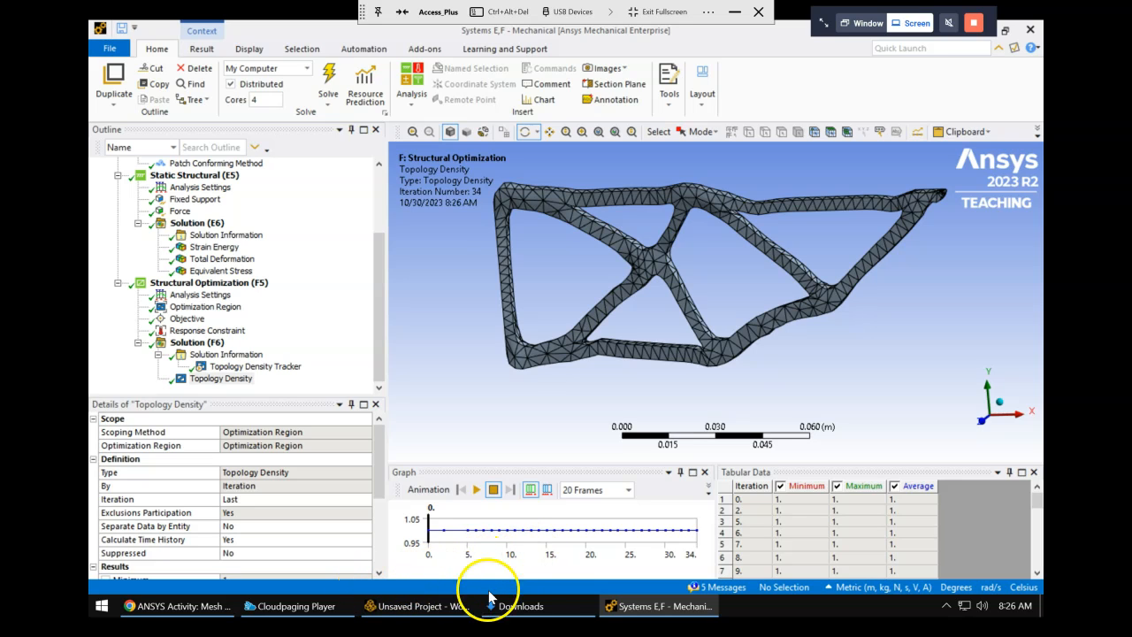
click(434, 616)
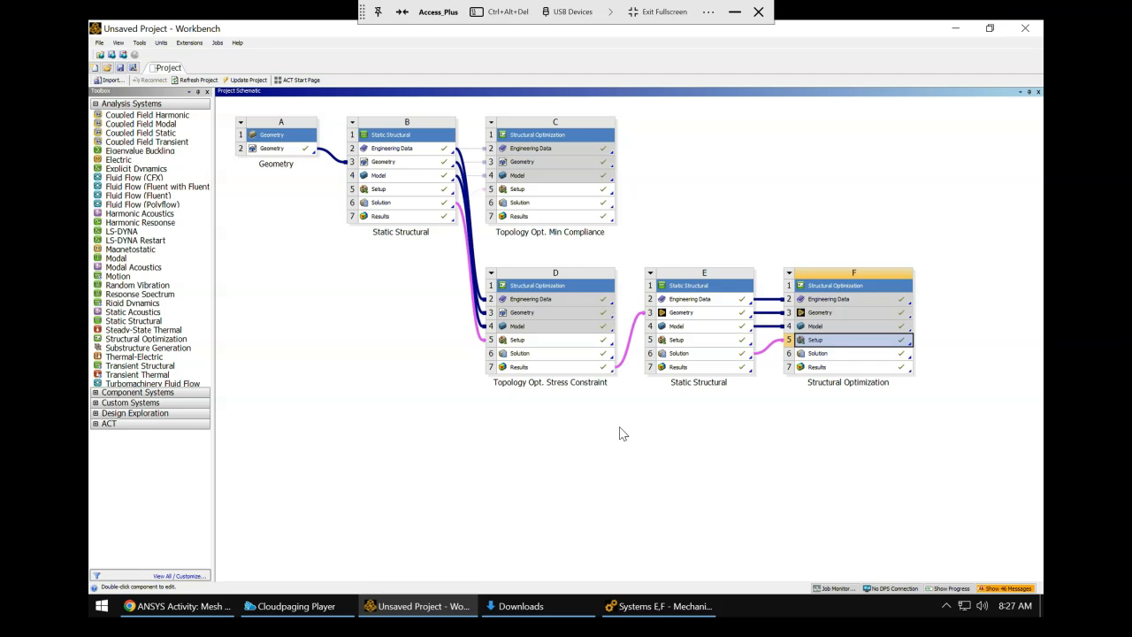
click(686, 608)
drag(687, 286, 701, 281)
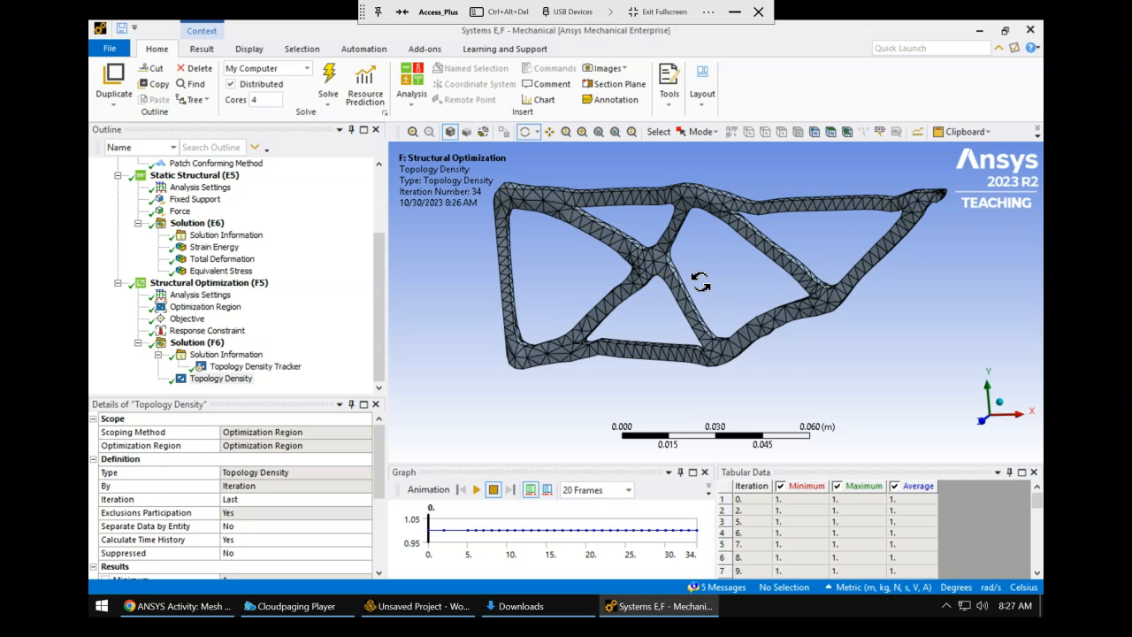
Switch to Workbench and review the design validation transfer options for the Results of systems F and D.
click(397, 607)
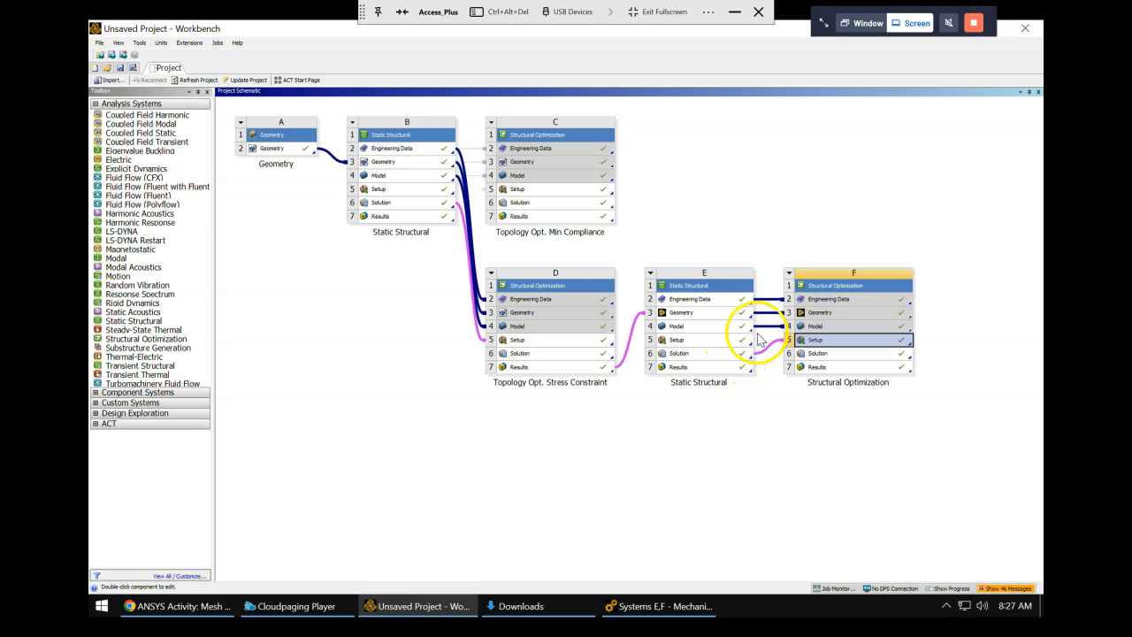
right_click(813, 368)
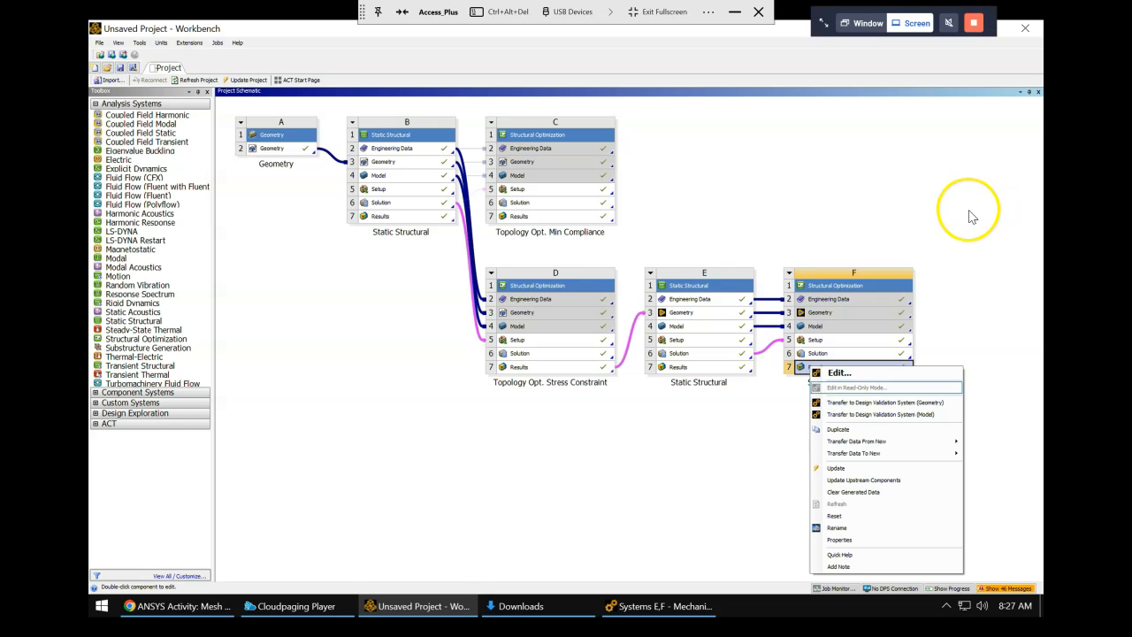
click(969, 211)
right_click(848, 372)
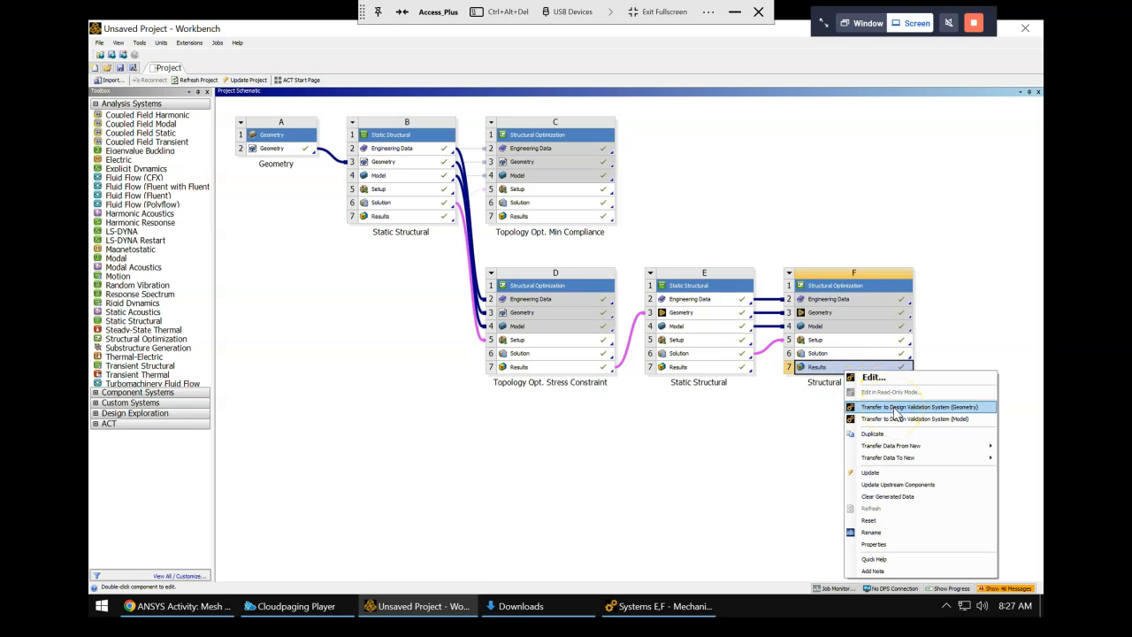
click(768, 448)
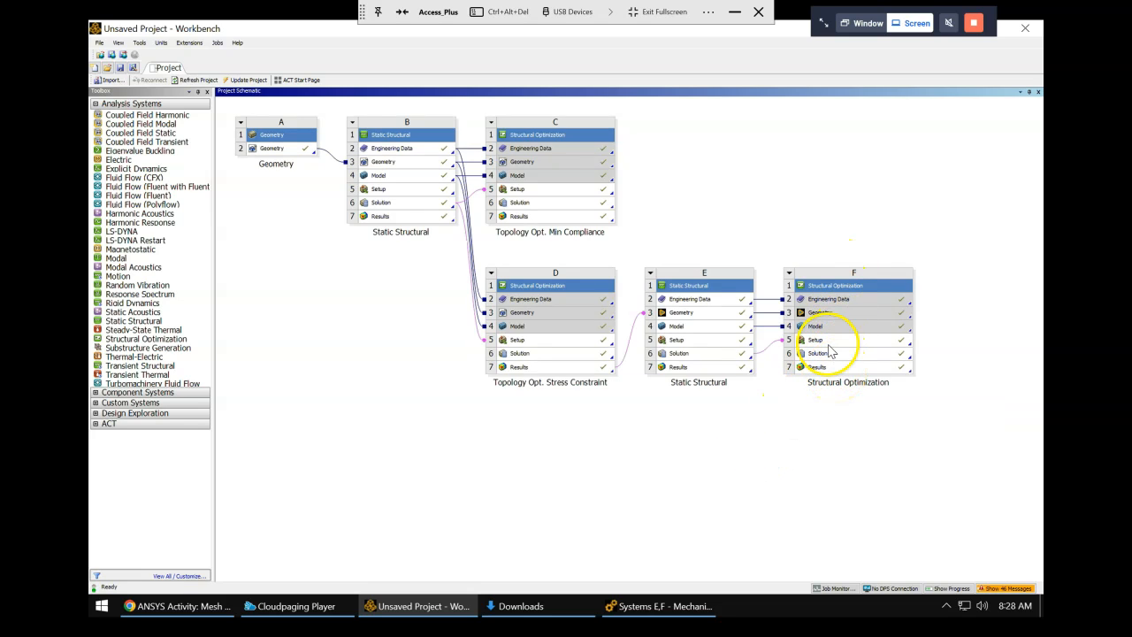
right_click(576, 368)
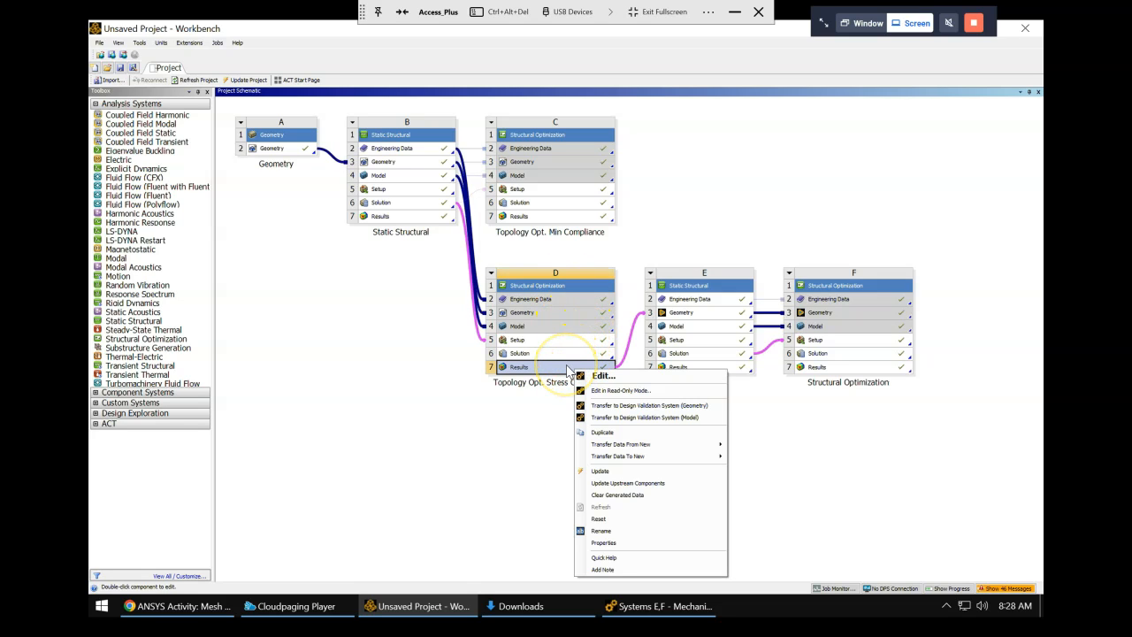
click(852, 487)
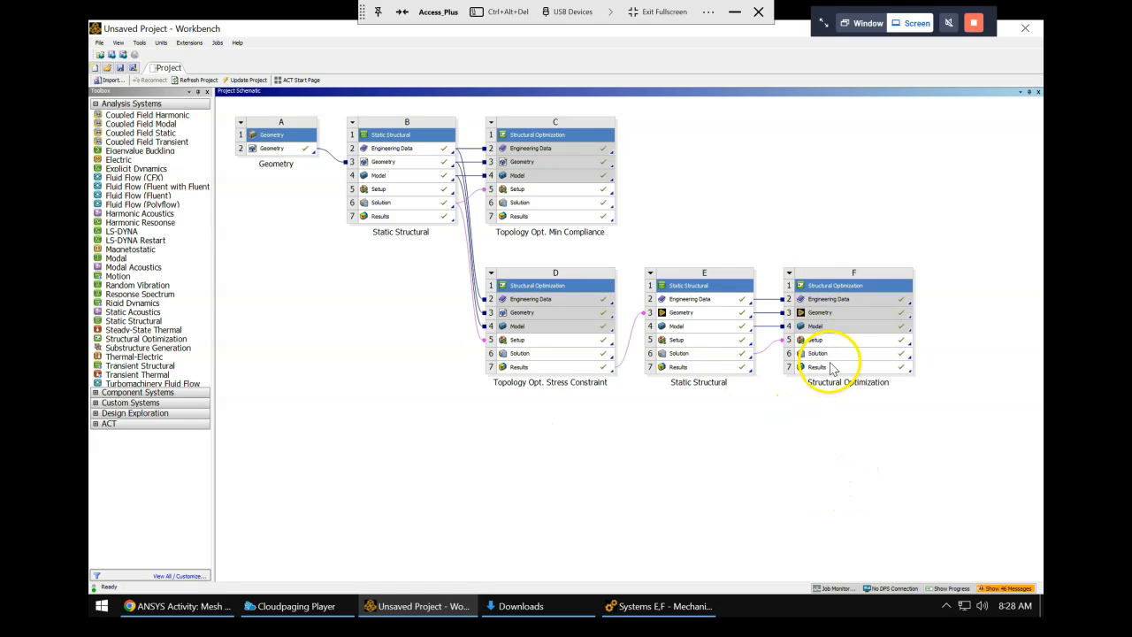
right_click(583, 368)
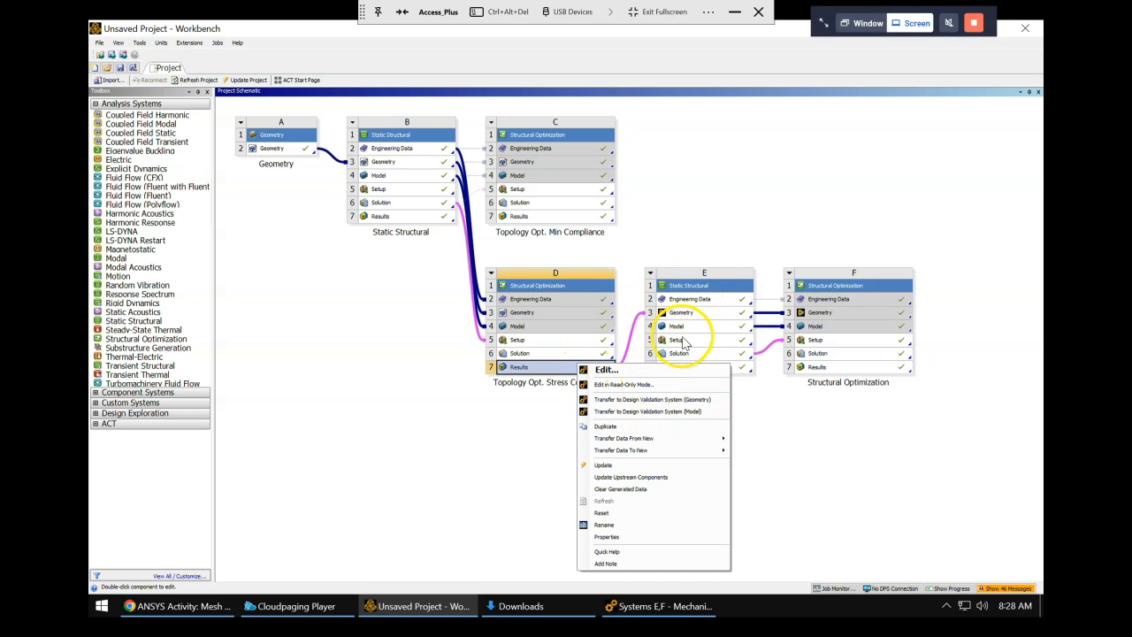
click(821, 431)
Transfer the Results of Structural Optimization system F to a design validation system as geometry.
right_click(844, 368)
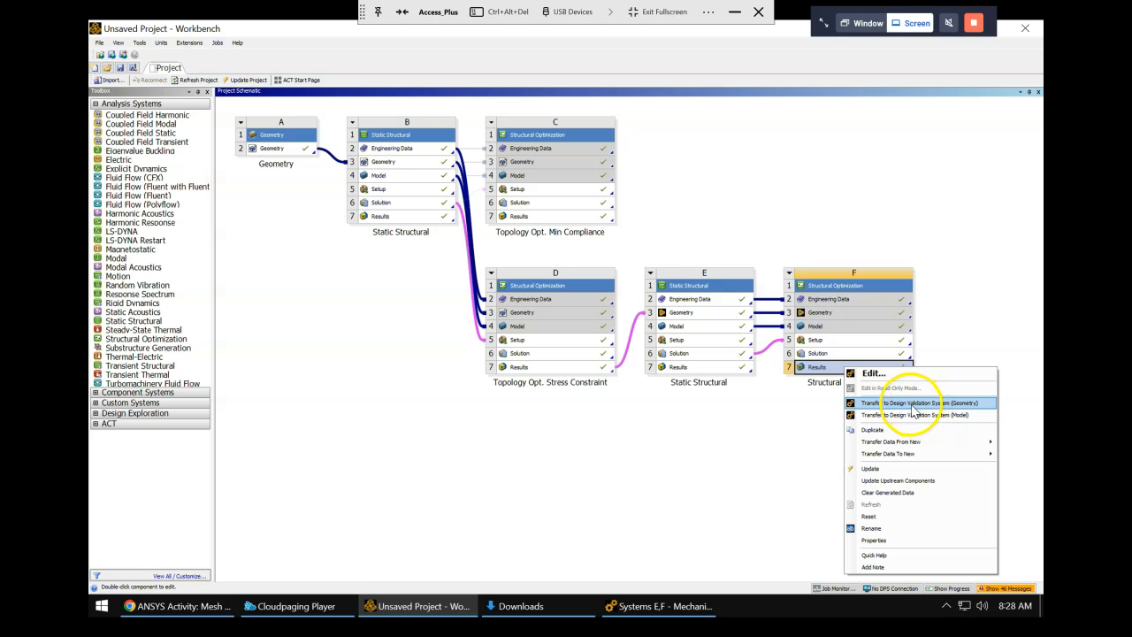
click(923, 402)
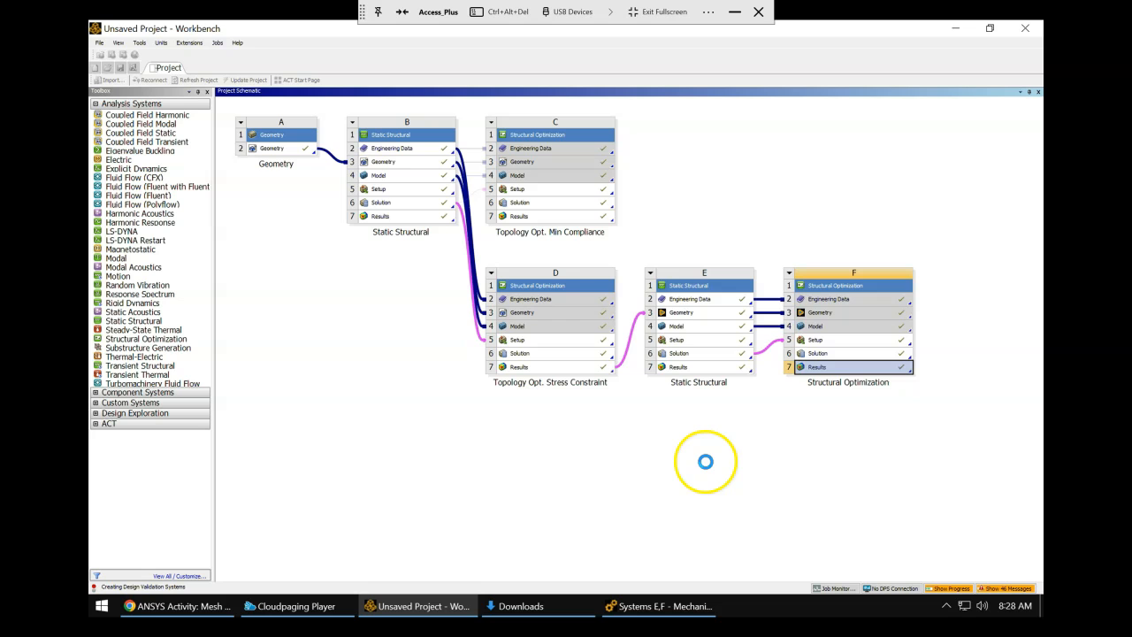
click(695, 615)
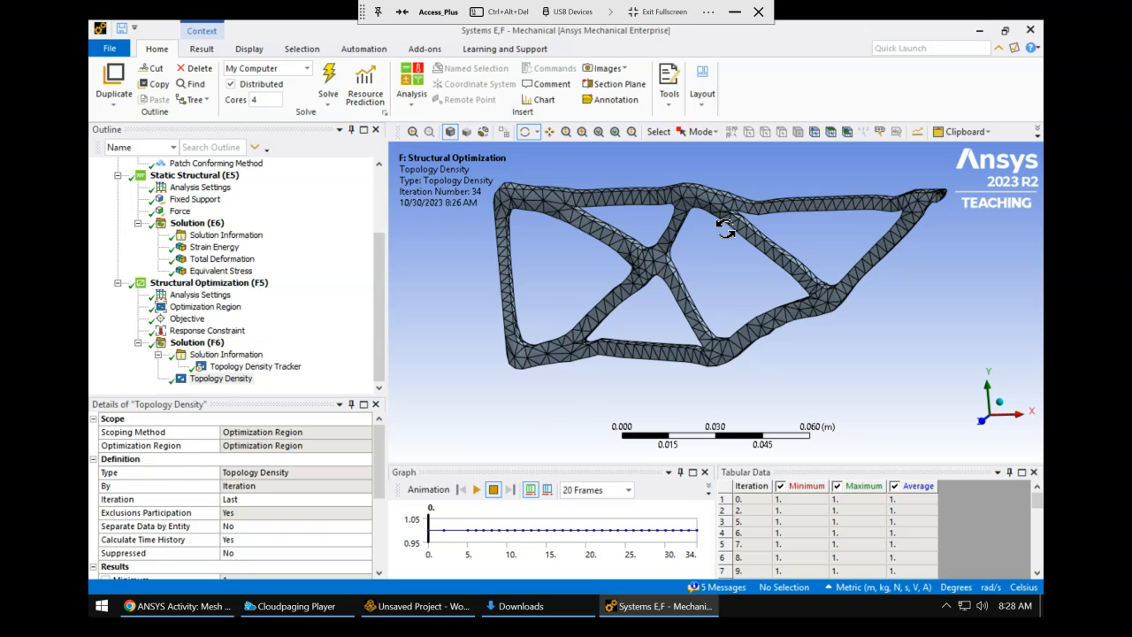
click(394, 606)
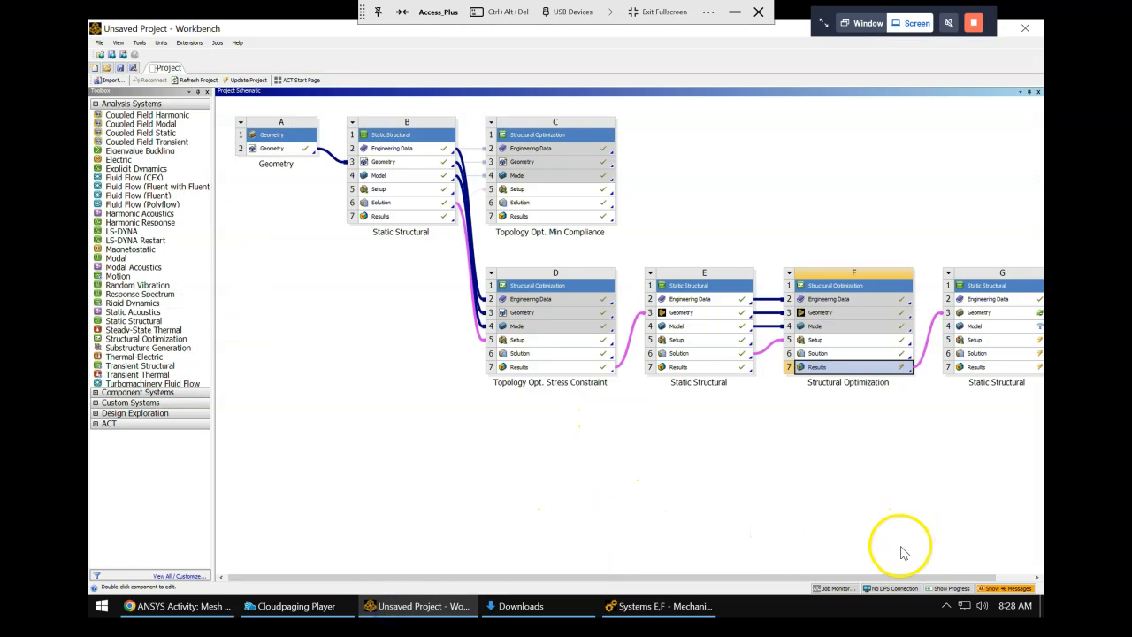
drag(895, 579, 945, 573)
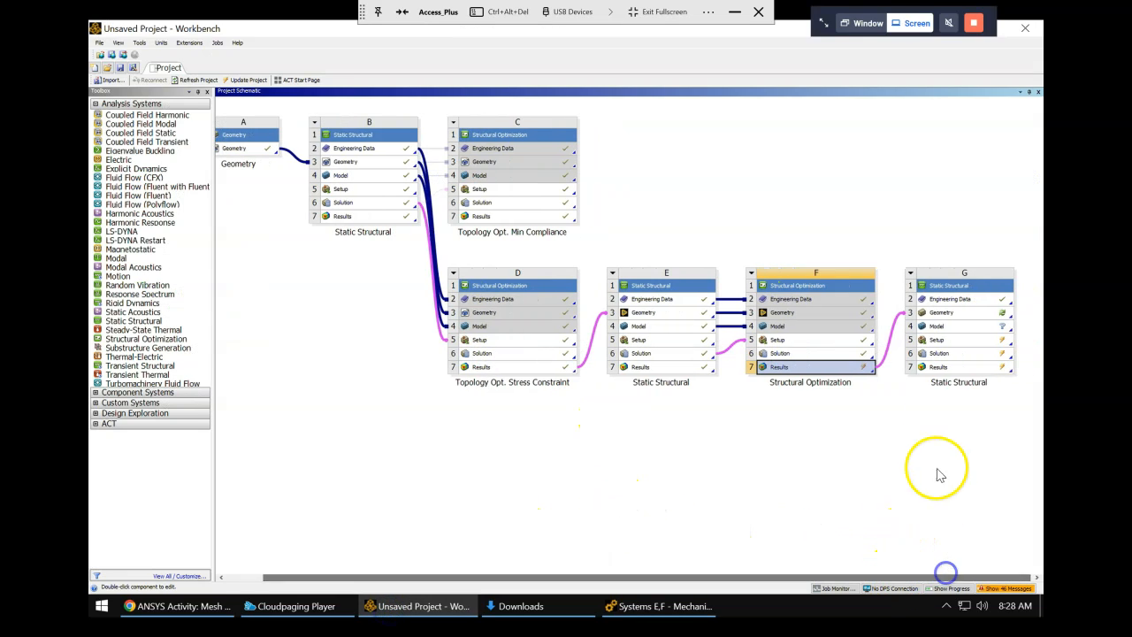
Update the Geometry of the new Static Structural system G and open it in SpaceClaim.
right_click(943, 315)
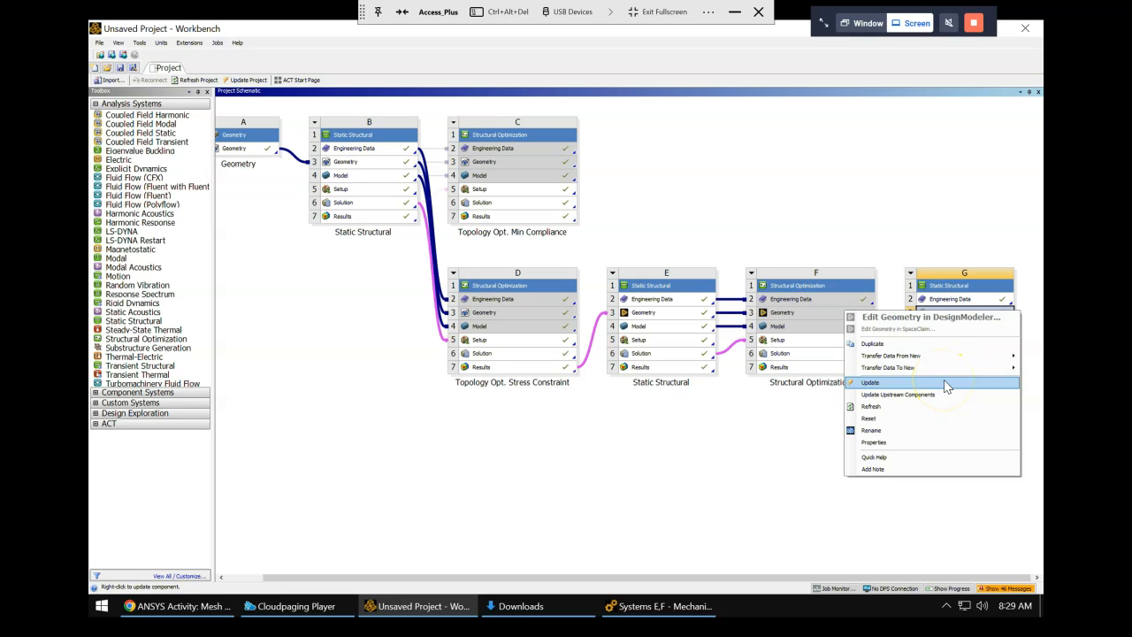
click(932, 383)
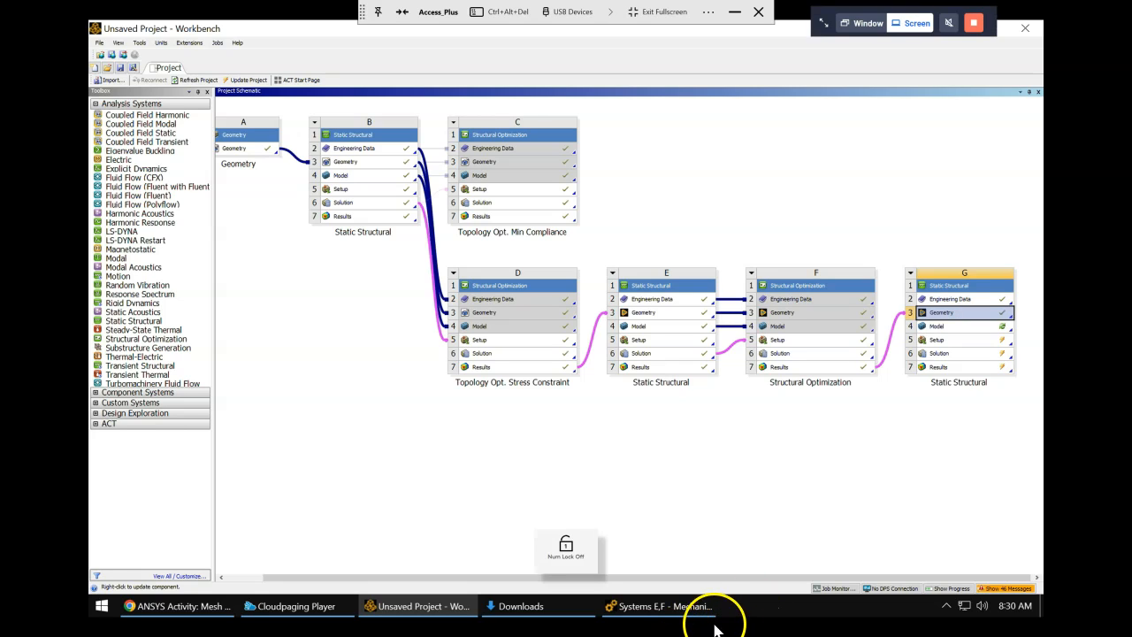
double_click(956, 317)
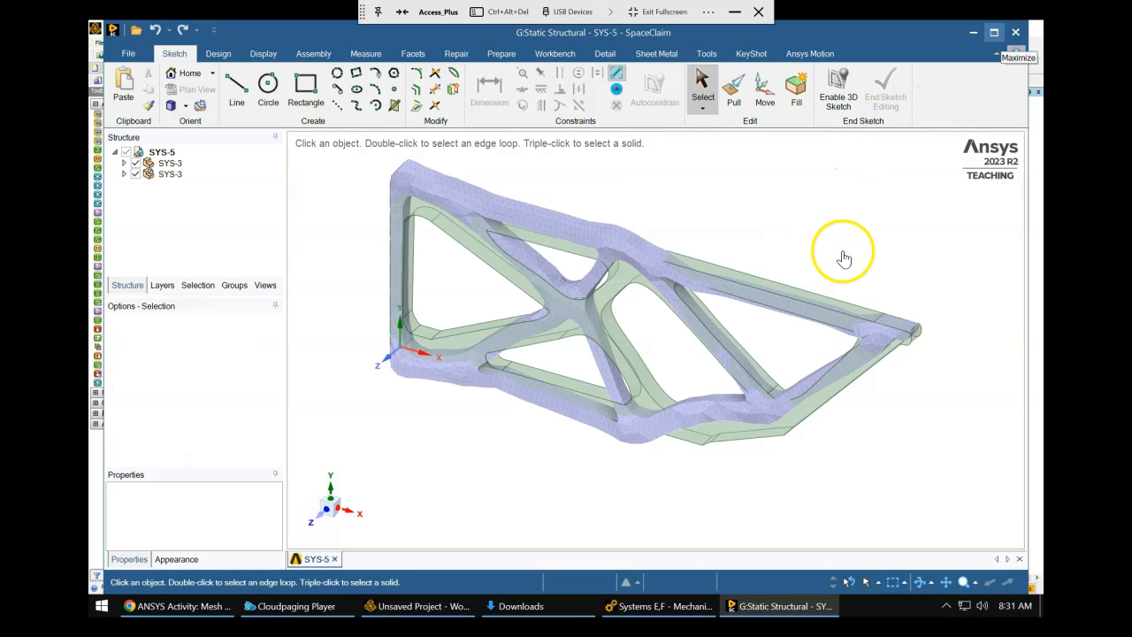
Examine the morphed faceted body overlaid on the original solid plate from several angles, including the plate edge.
middle_drag(846, 247, 879, 192)
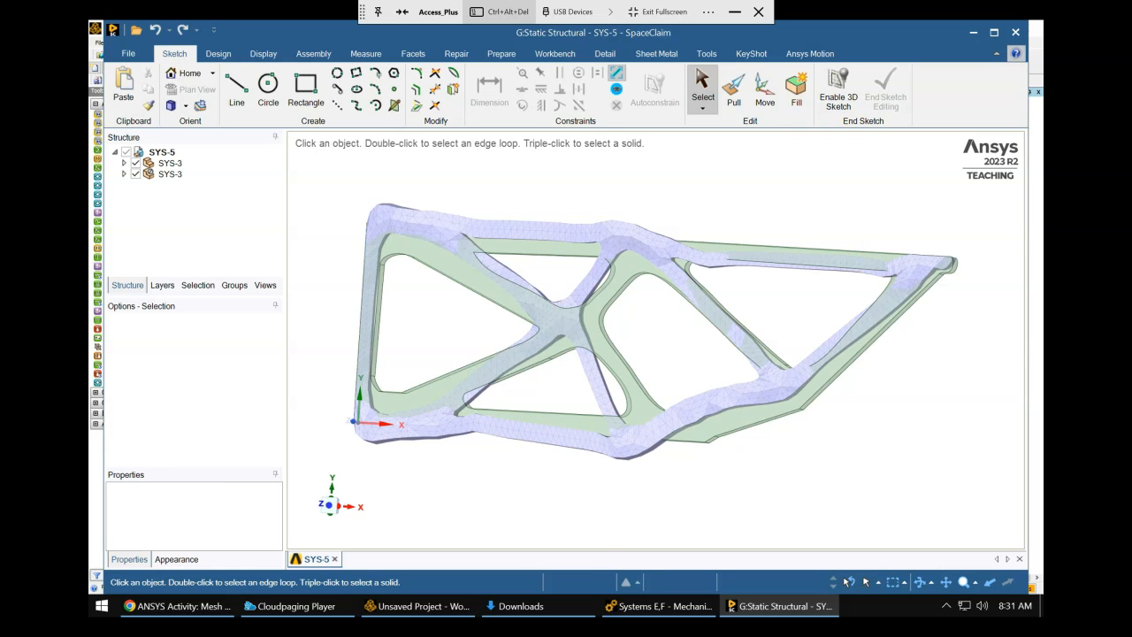
middle_drag(662, 366, 711, 412)
scroll(519, 329, up, 2)
ctrl+middle_drag(554, 339, 645, 343)
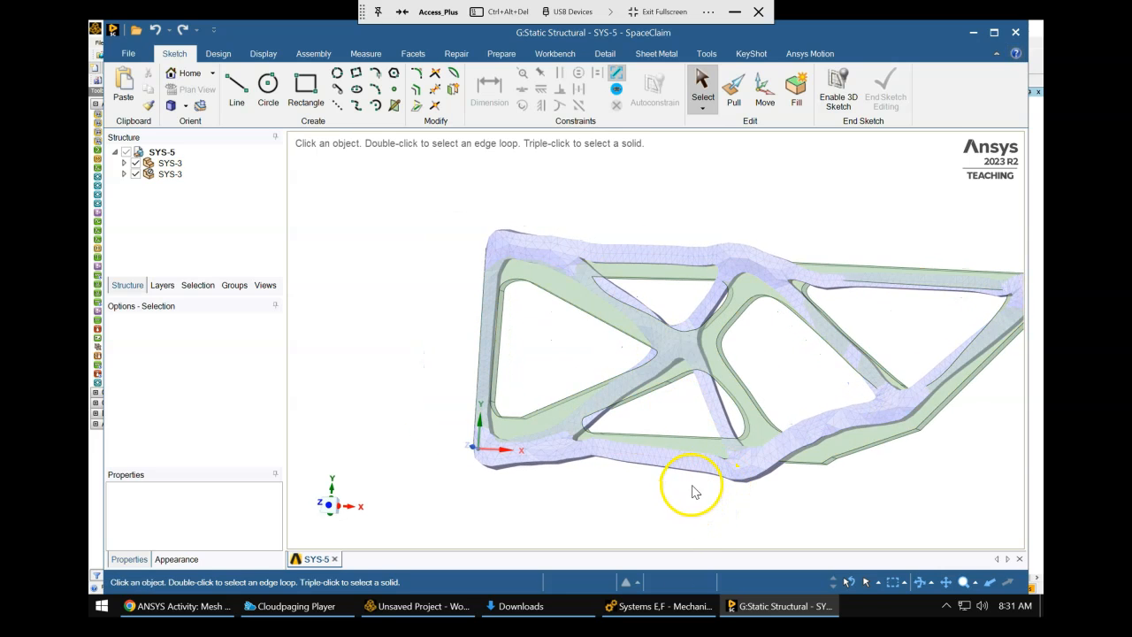
middle_drag(801, 490, 788, 486)
middle_drag(846, 449, 793, 377)
middle_drag(677, 367, 879, 342)
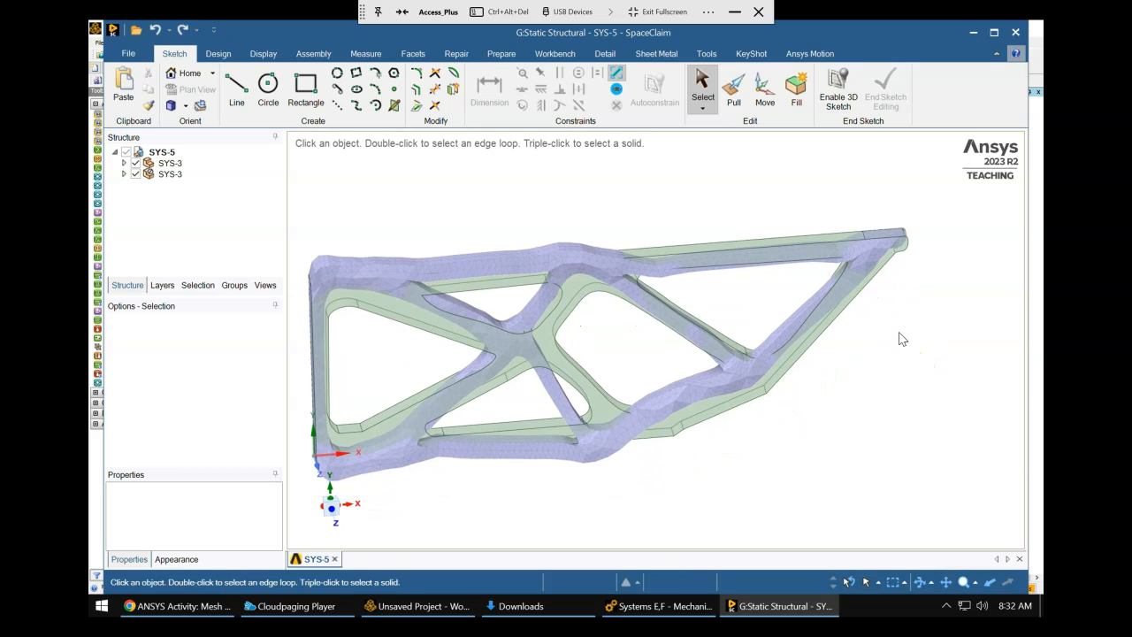
middle_drag(897, 440, 866, 359)
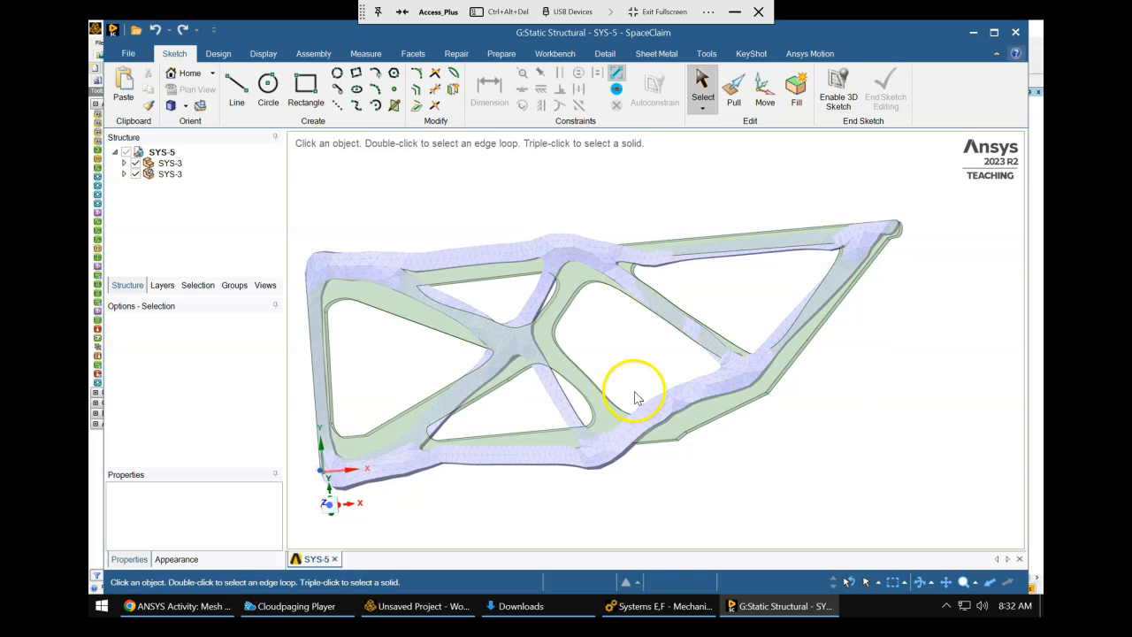
ctrl+middle_drag(652, 353, 715, 346)
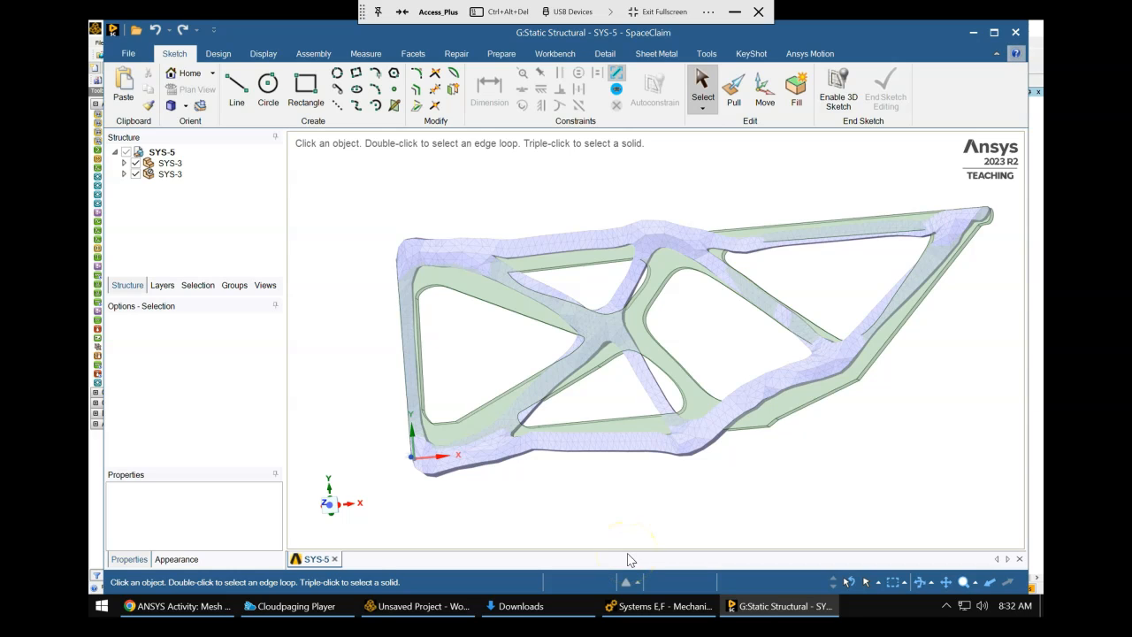
mouse_move(732, 335)
middle_down()
mouse_move(720, 331)
mouse_move(720, 344)
mouse_move(719, 325)
mouse_move(657, 415)
mouse_move(657, 448)
mouse_move(675, 448)
middle_up()
scroll(740, 303, up, 4)
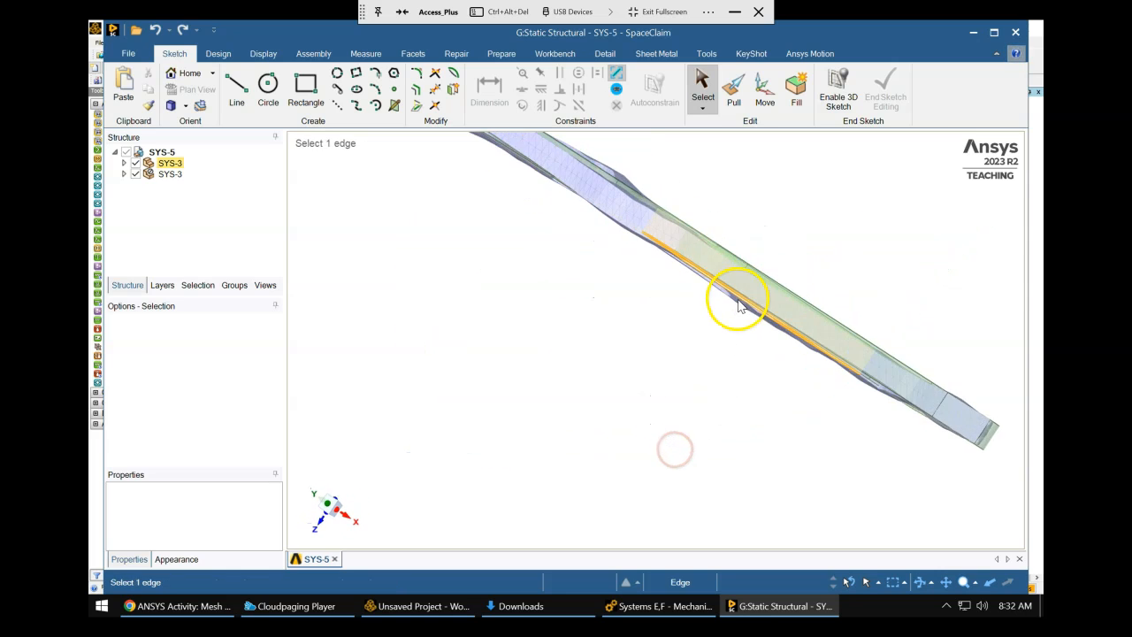
middle_drag(735, 309, 720, 253)
scroll(715, 273, down, 6)
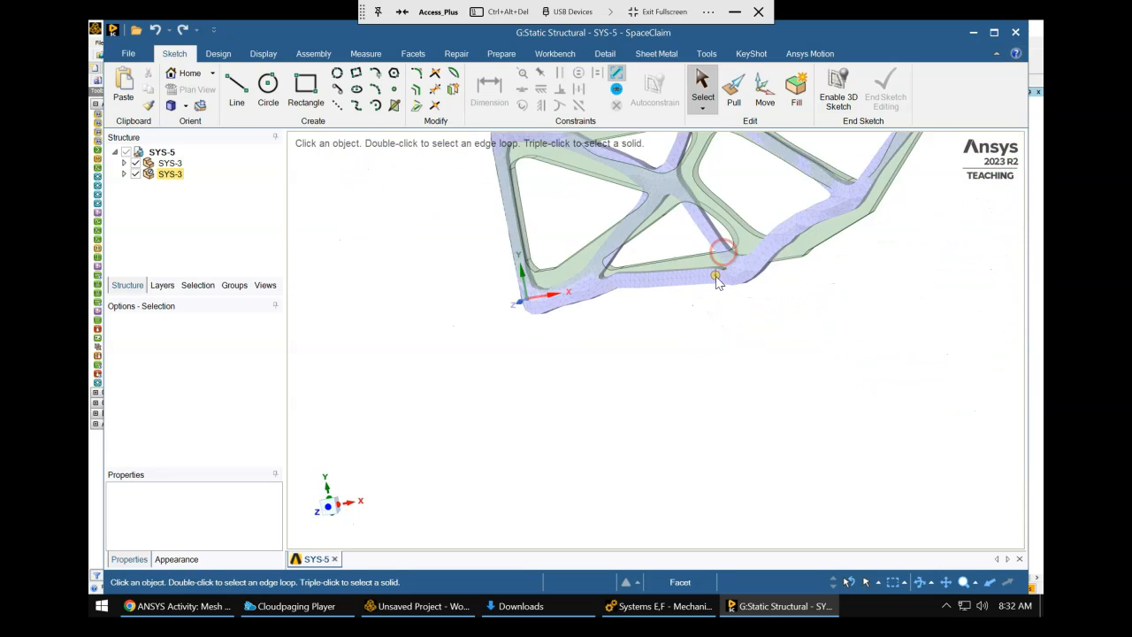
middle_drag(678, 313, 701, 277)
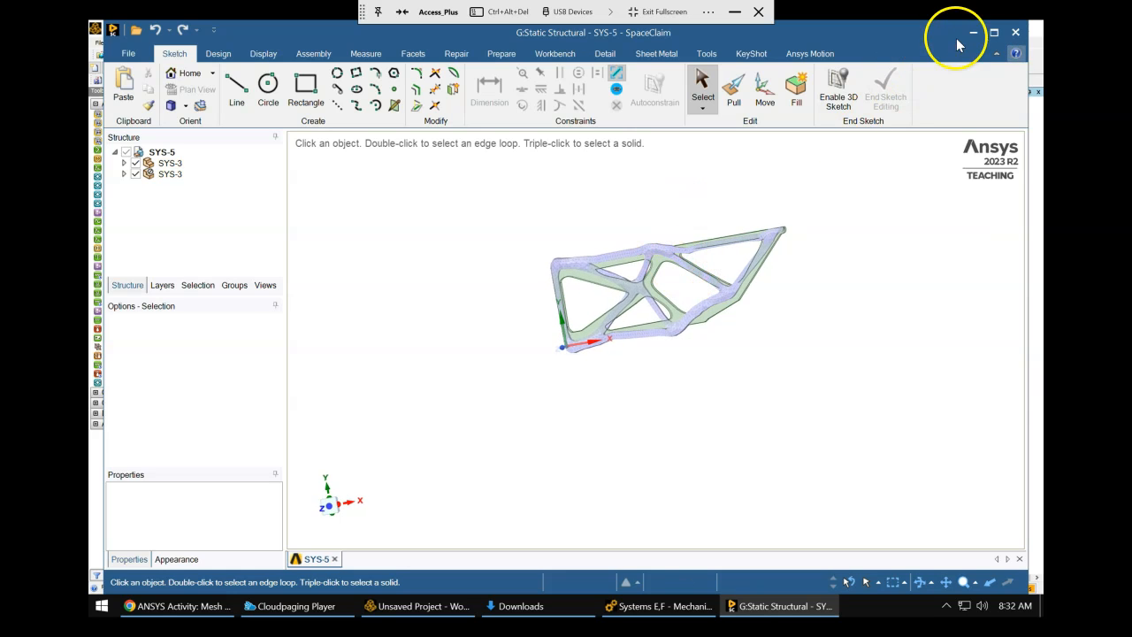
Maximize the SpaceClaim window, expand the SYS-3 components, and measure the mass properties of the original SYS-3\Solid body.
click(995, 32)
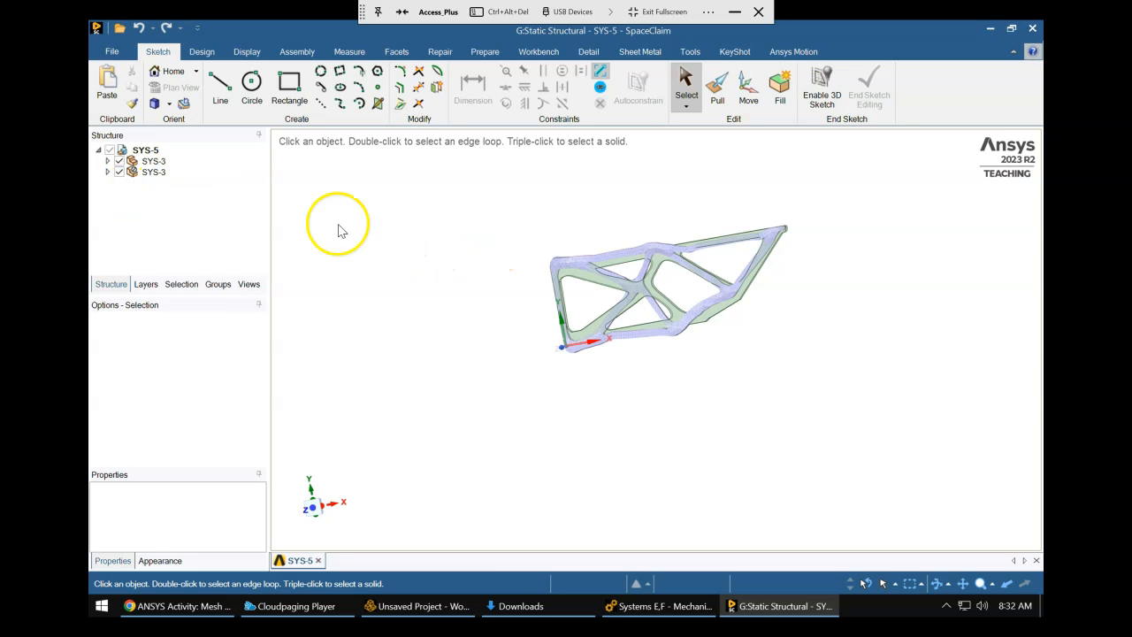
click(107, 161)
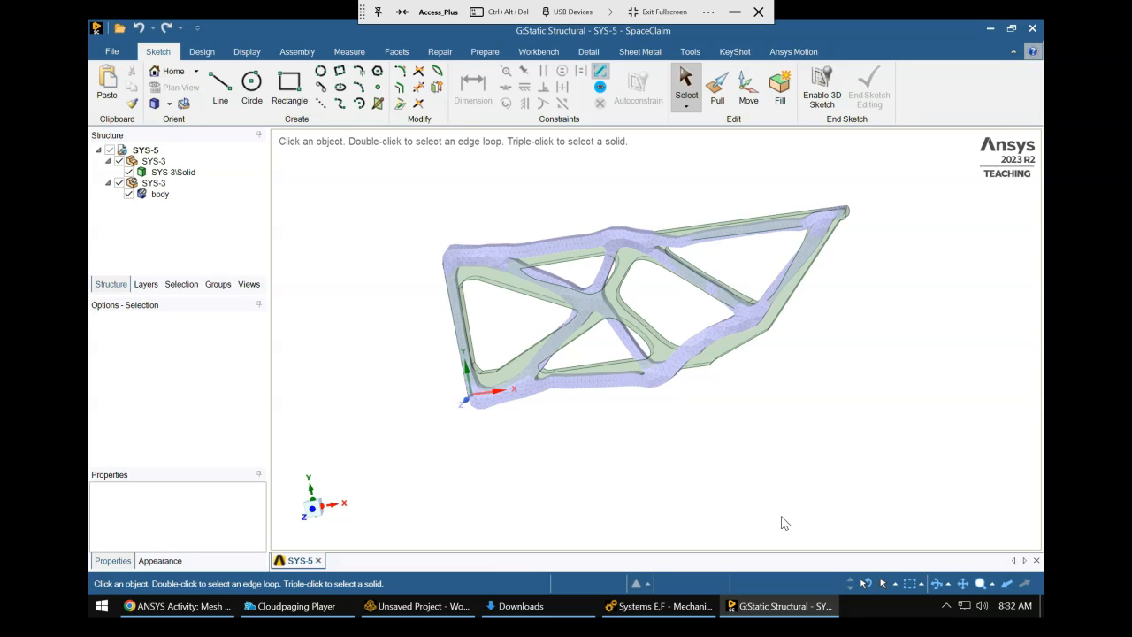
key(Num_Lock)
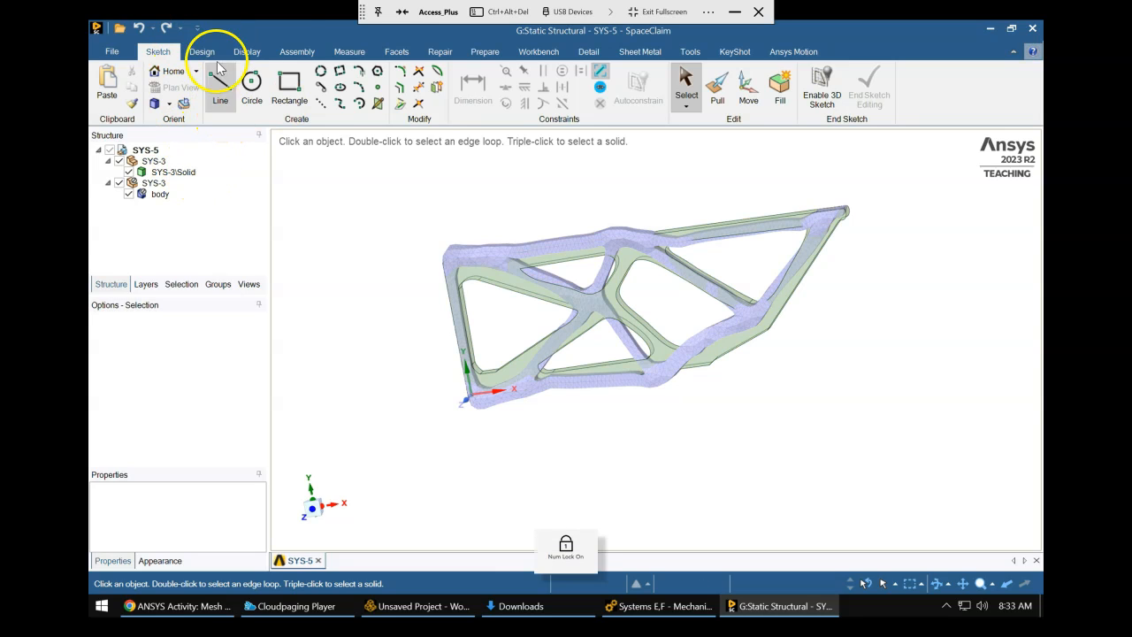
click(345, 51)
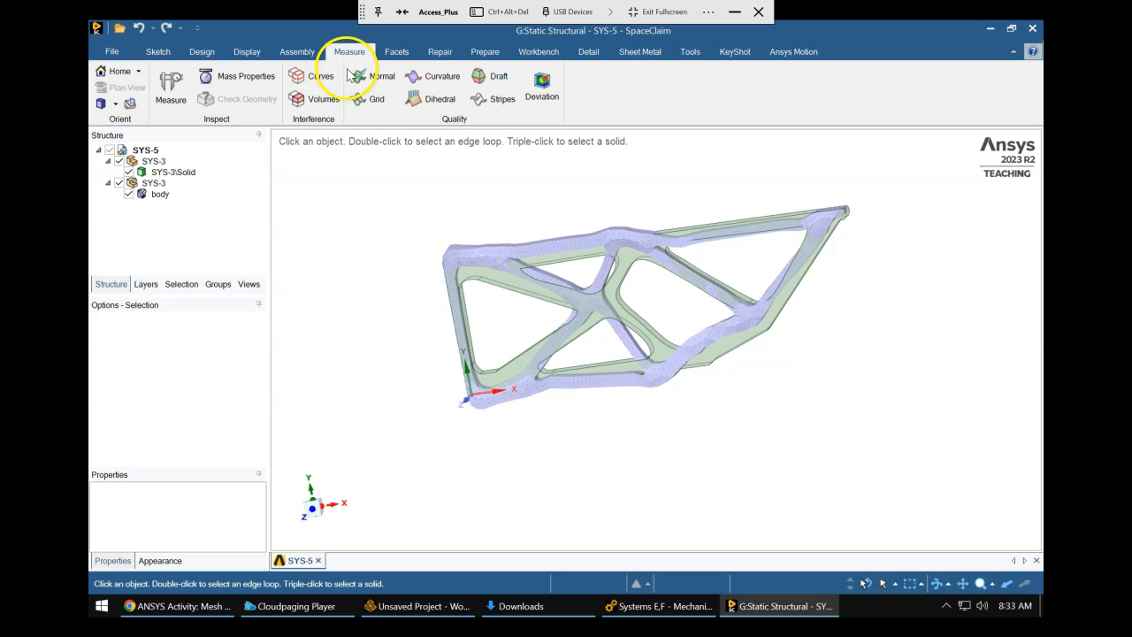
click(247, 78)
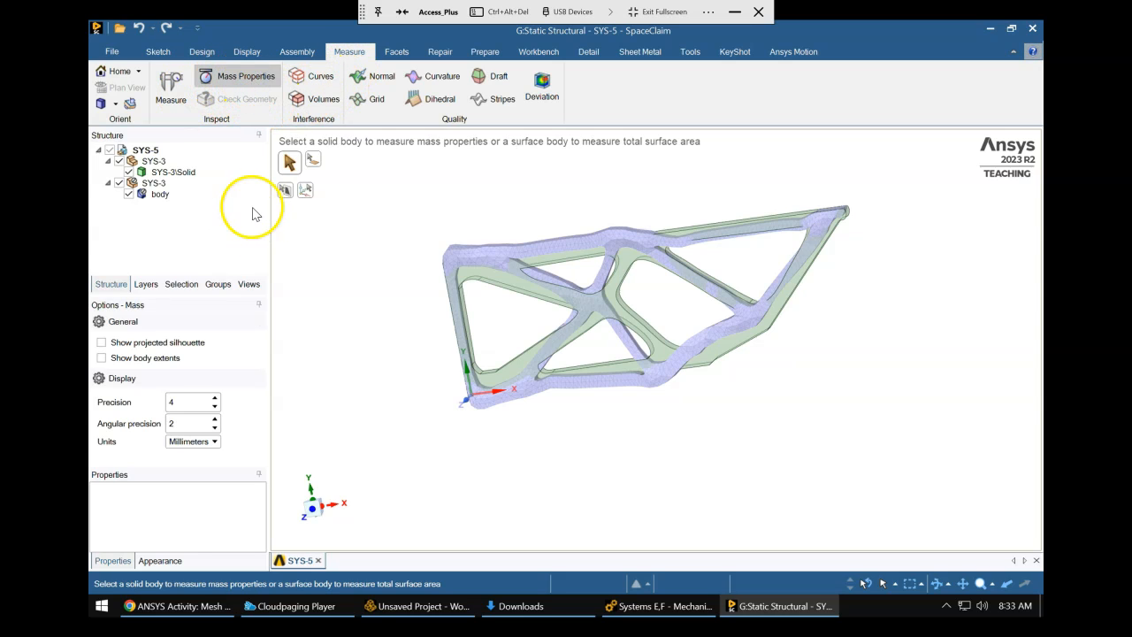
click(173, 174)
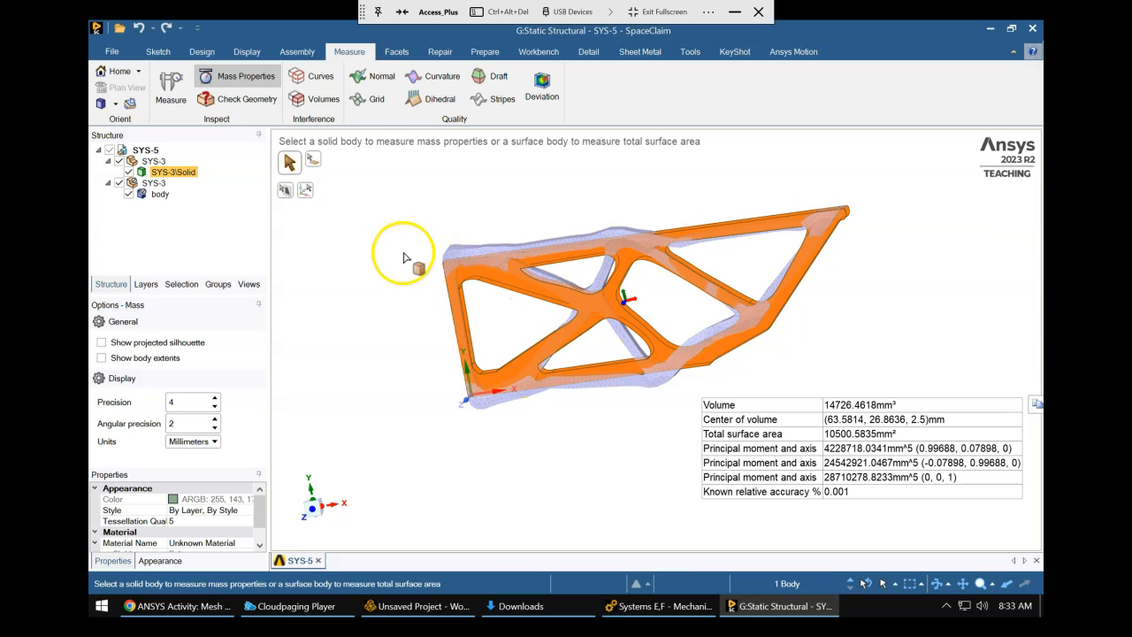
click(205, 543)
click(246, 544)
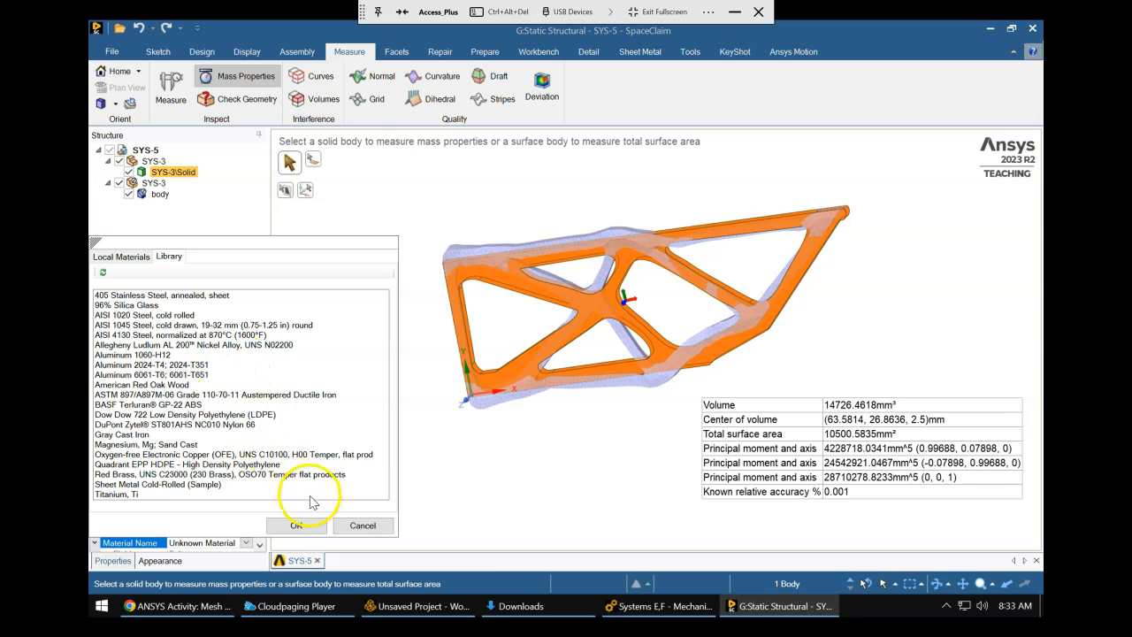
click(359, 525)
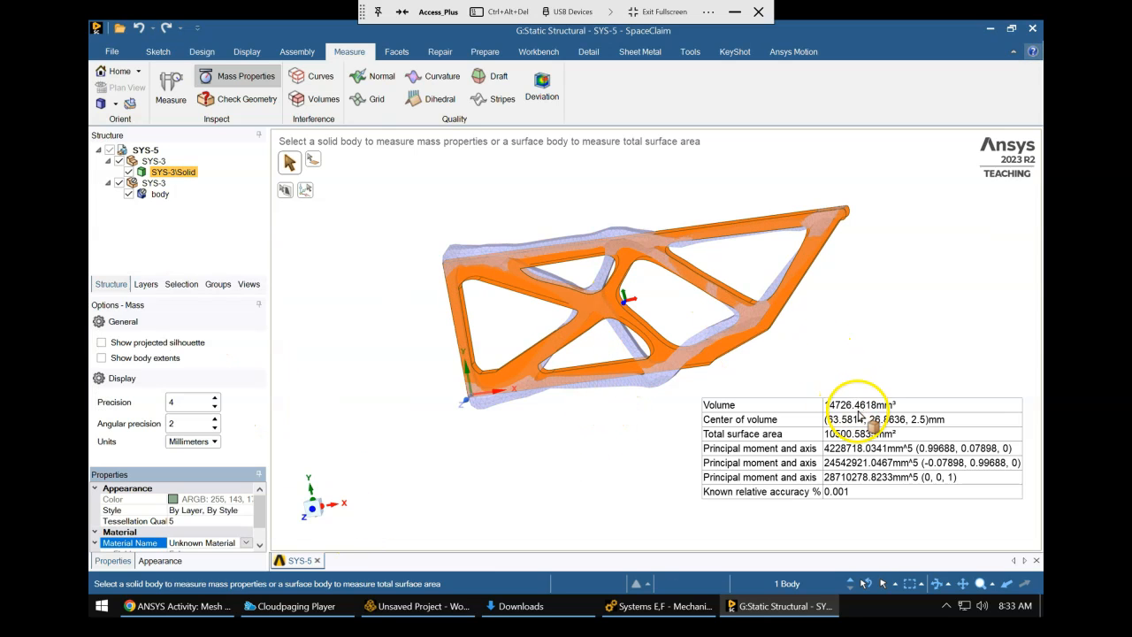
Measure the mass properties of the optimized faceted body and compare its volume with the original solid's.
click(163, 196)
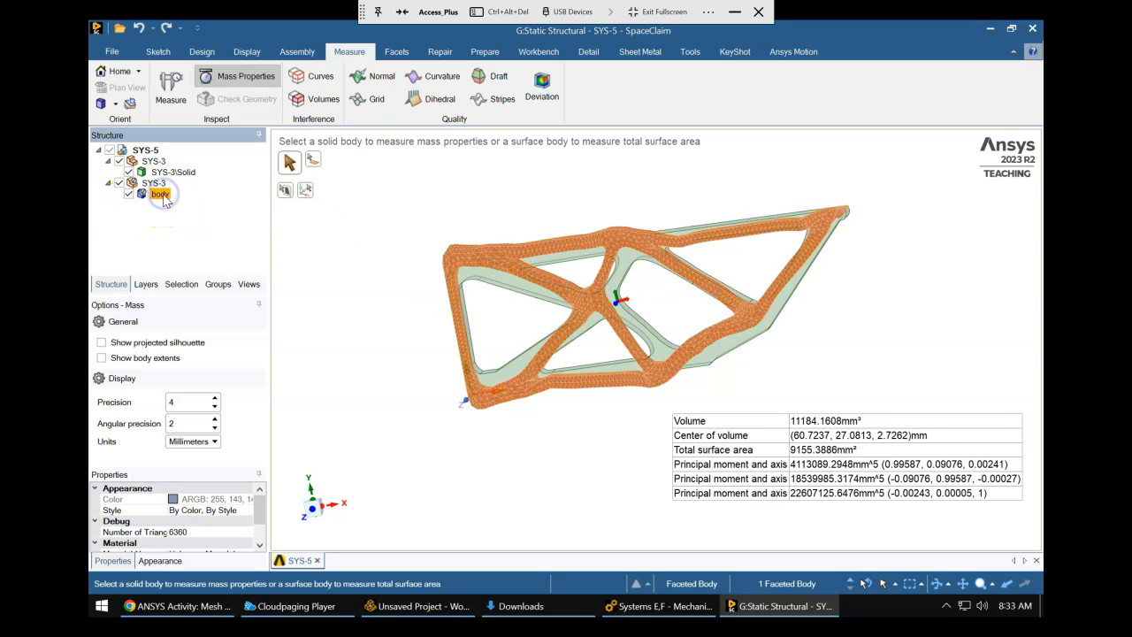
click(482, 194)
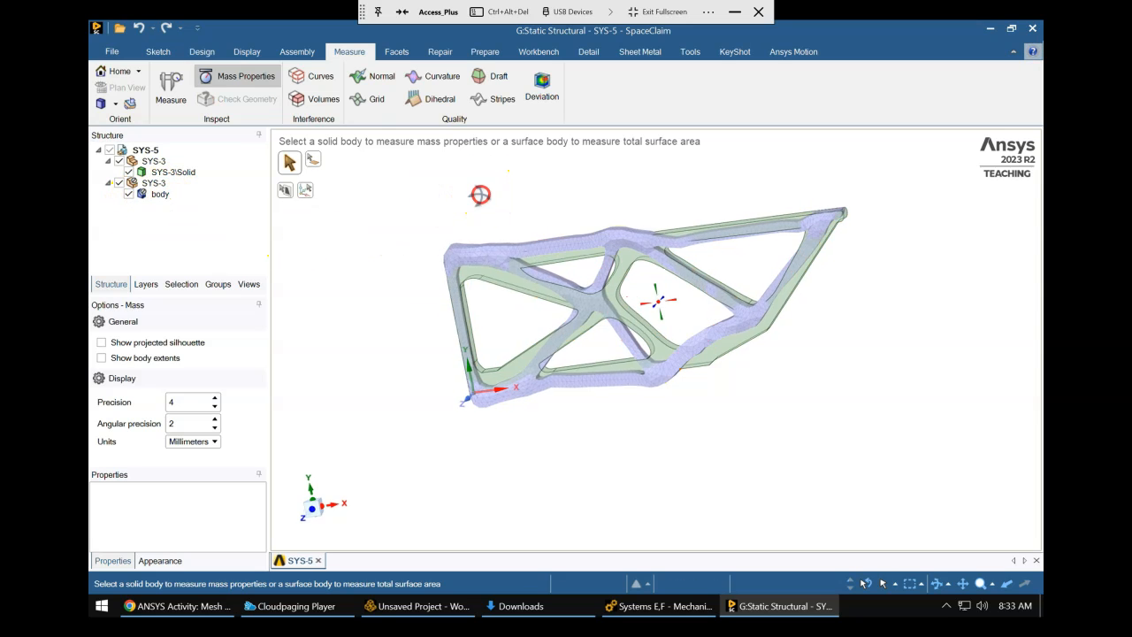
click(163, 196)
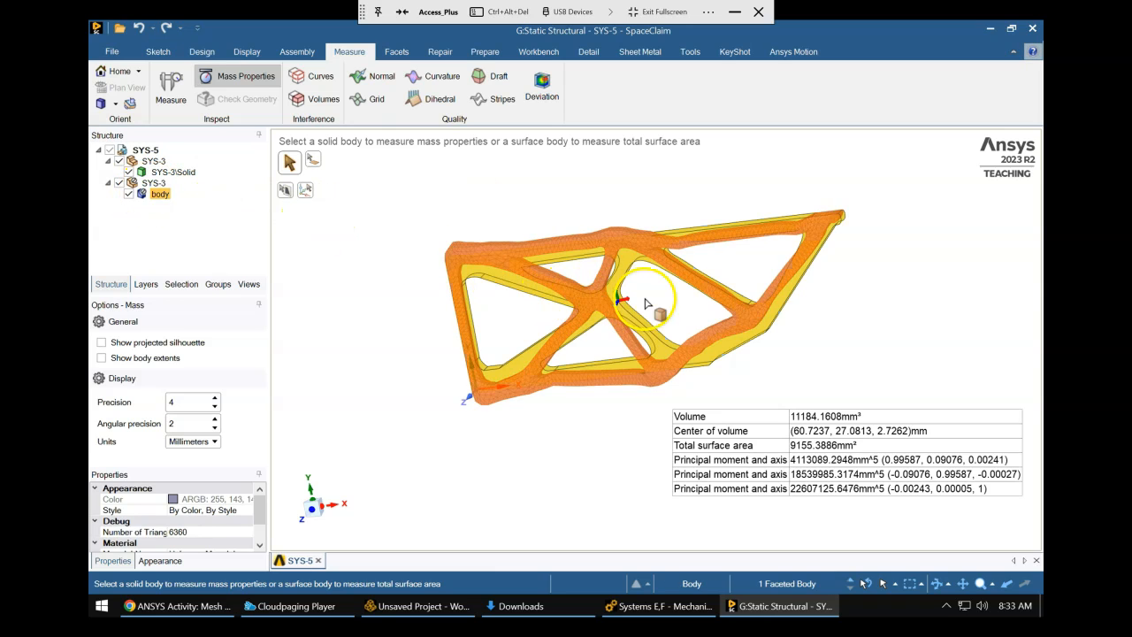
middle_drag(815, 308, 796, 304)
scroll(739, 296, up, 2)
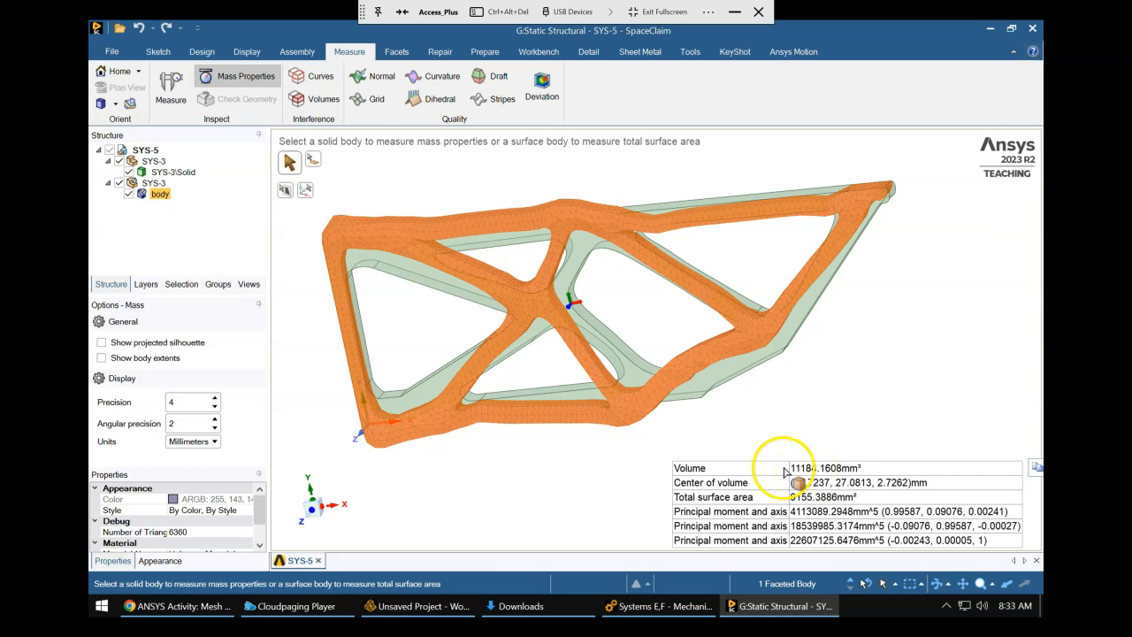
Suppress the original SYS-3\Solid body for physics.
middle_drag(858, 358, 870, 323)
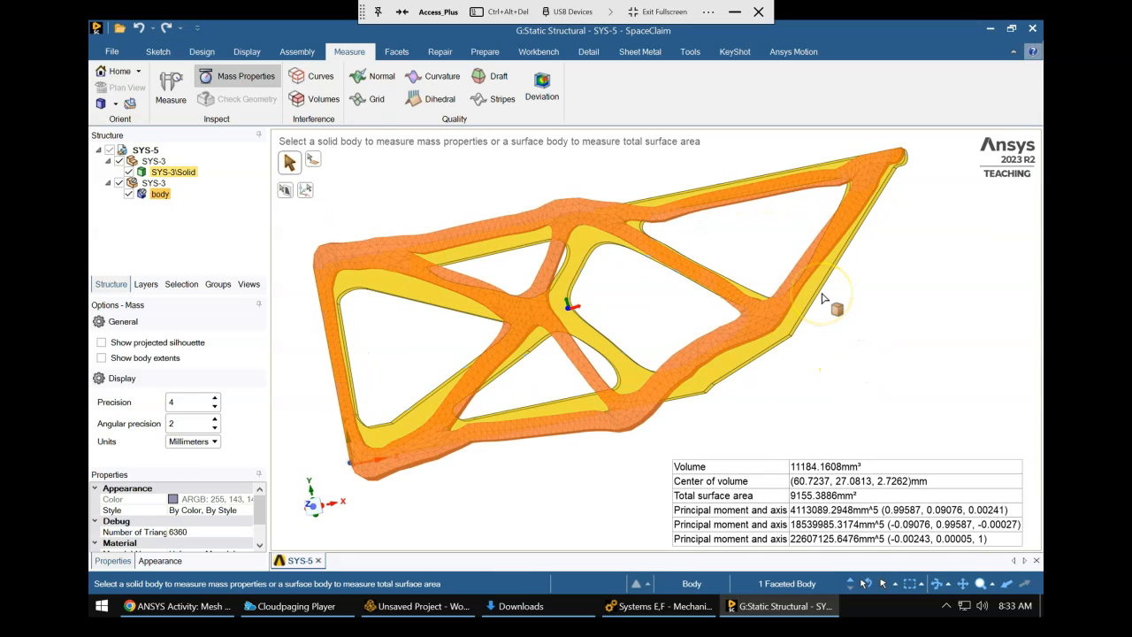
middle_drag(823, 299, 745, 302)
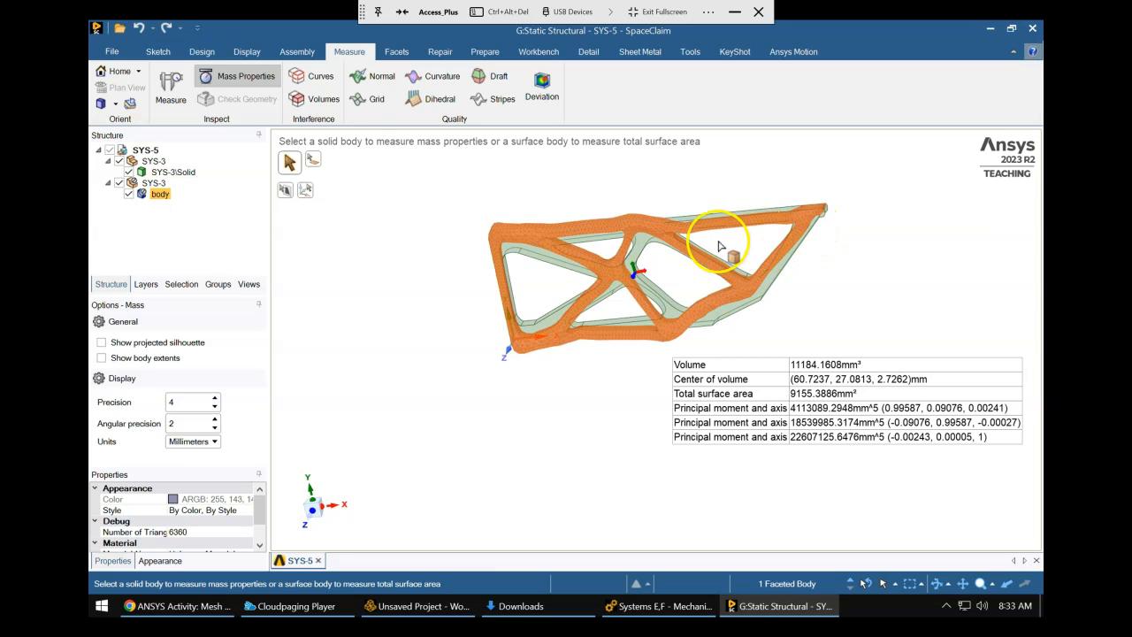
right_click(171, 176)
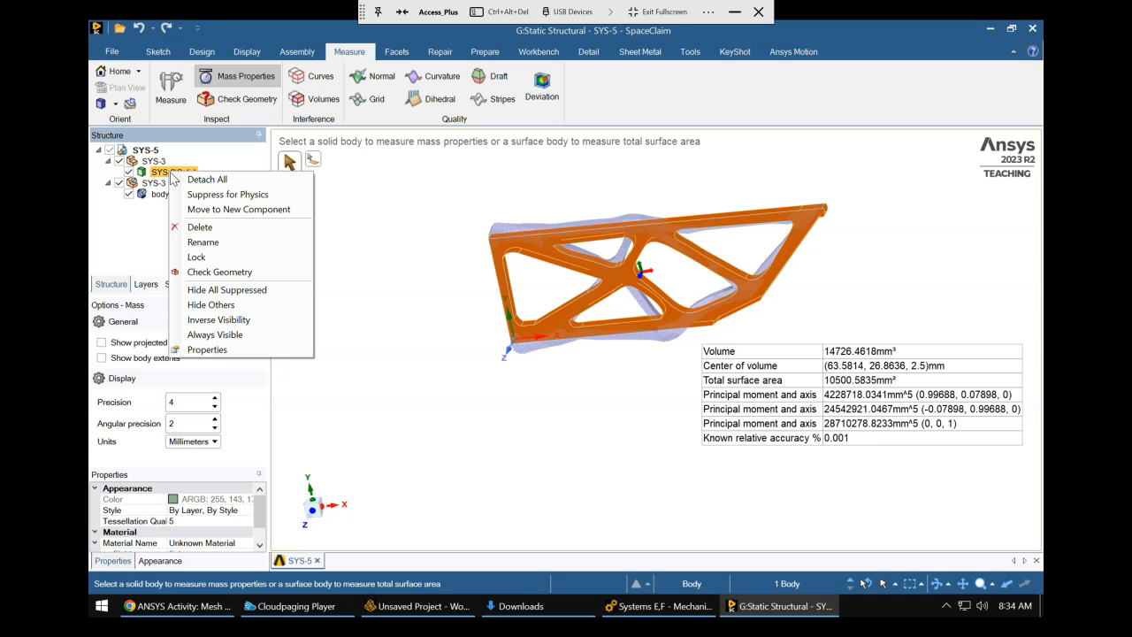
click(253, 197)
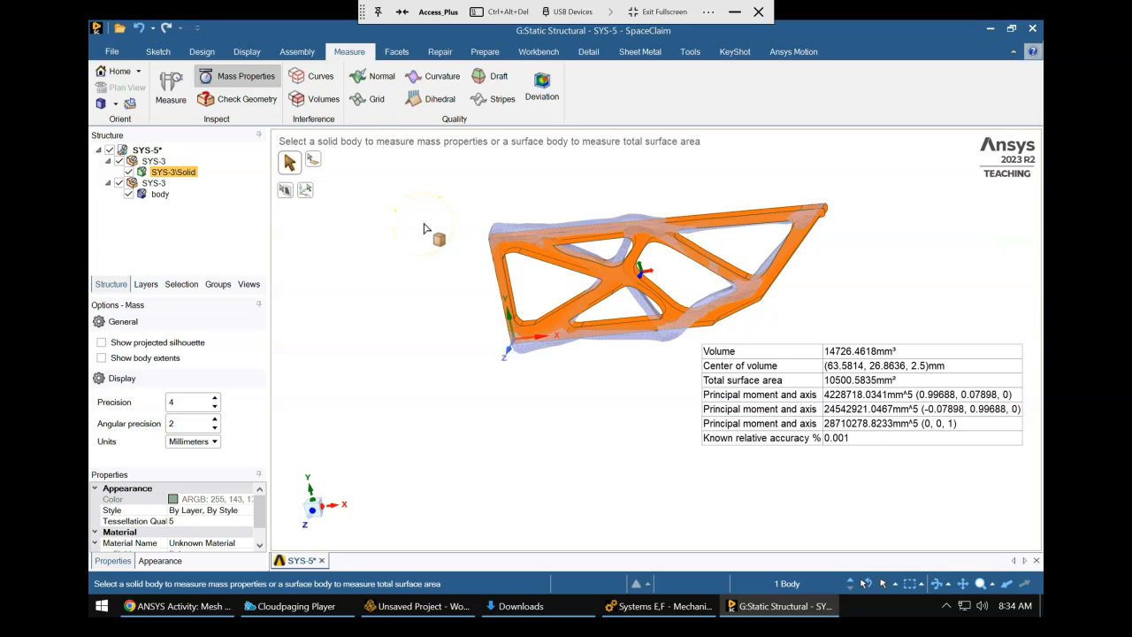
Hide the original SYS-3\Solid body, clear the selection, and dismiss the tip about activating or suppressing for physics.
middle_drag(473, 218, 468, 193)
click(153, 163)
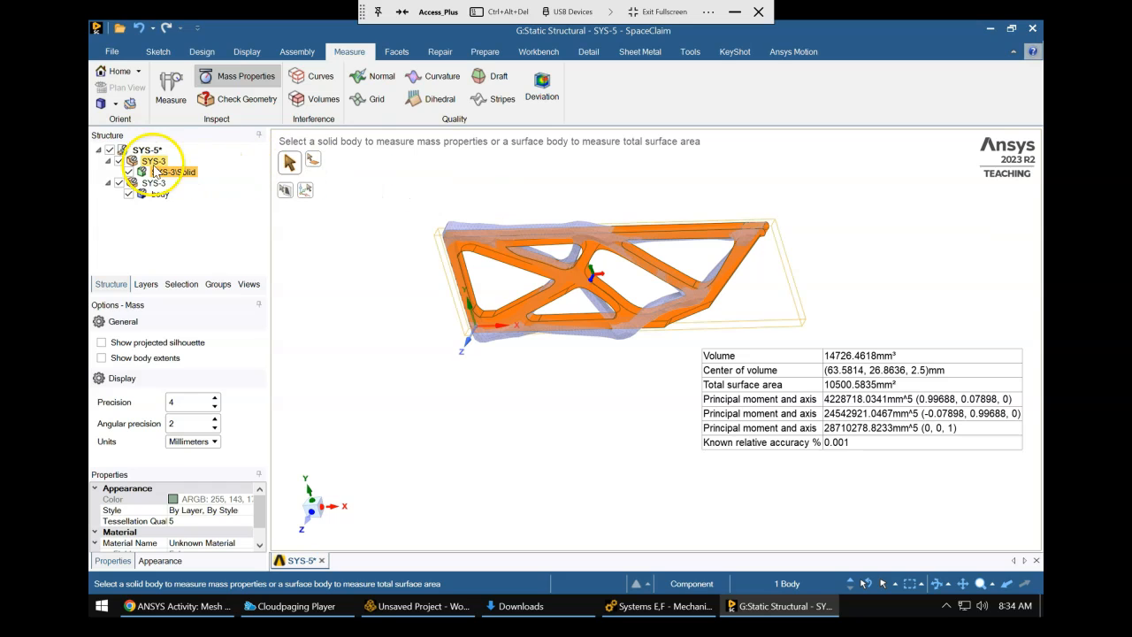
click(133, 171)
click(129, 173)
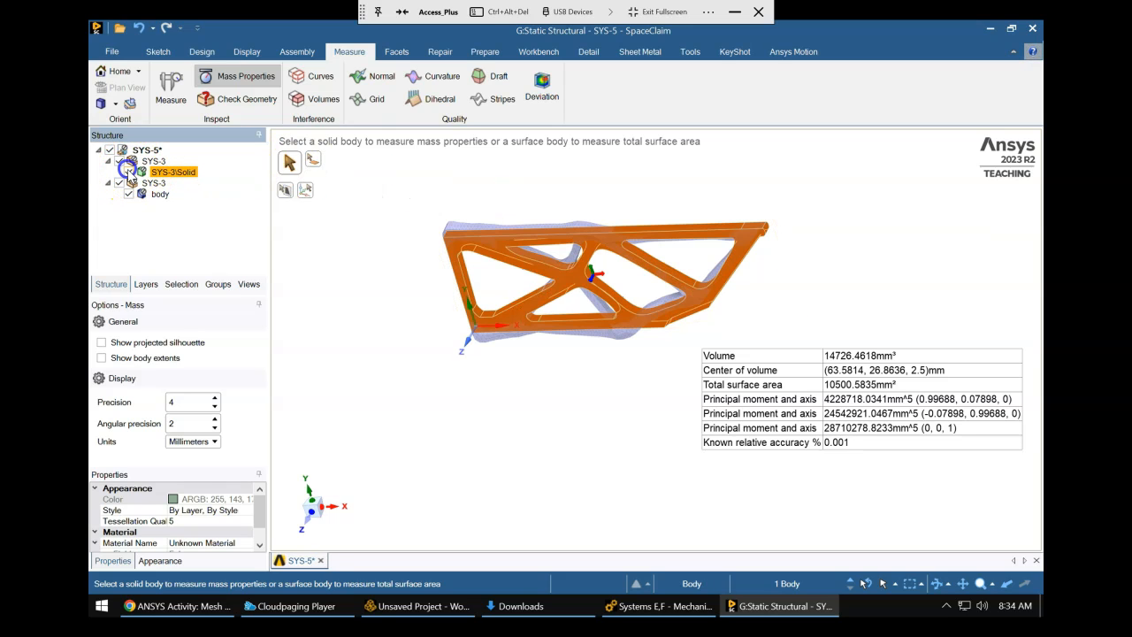
click(808, 304)
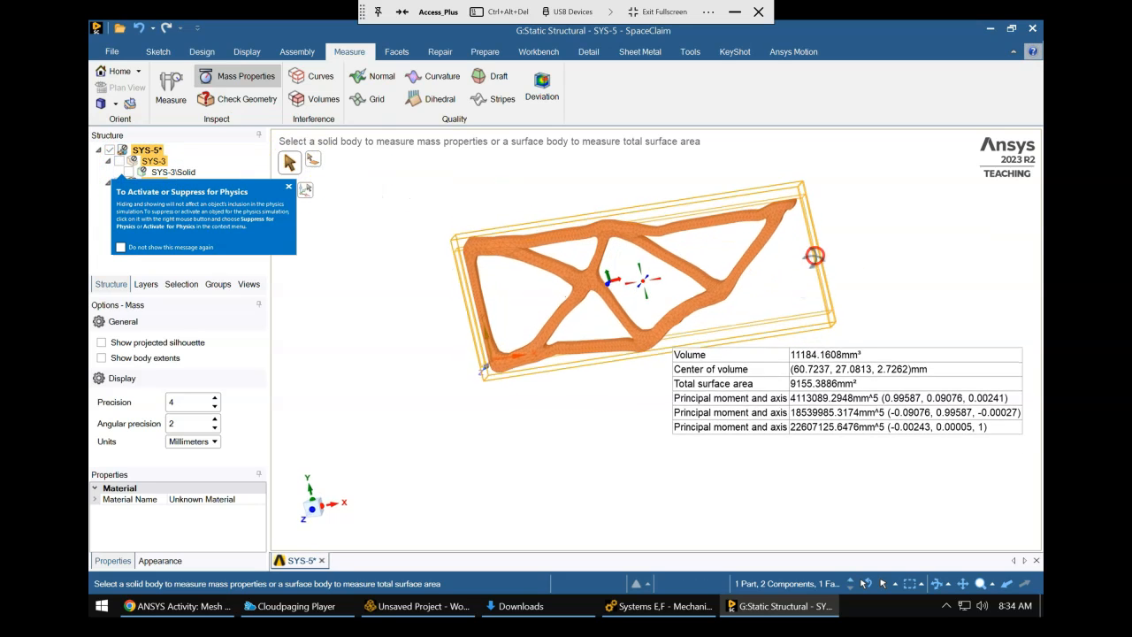
click(872, 228)
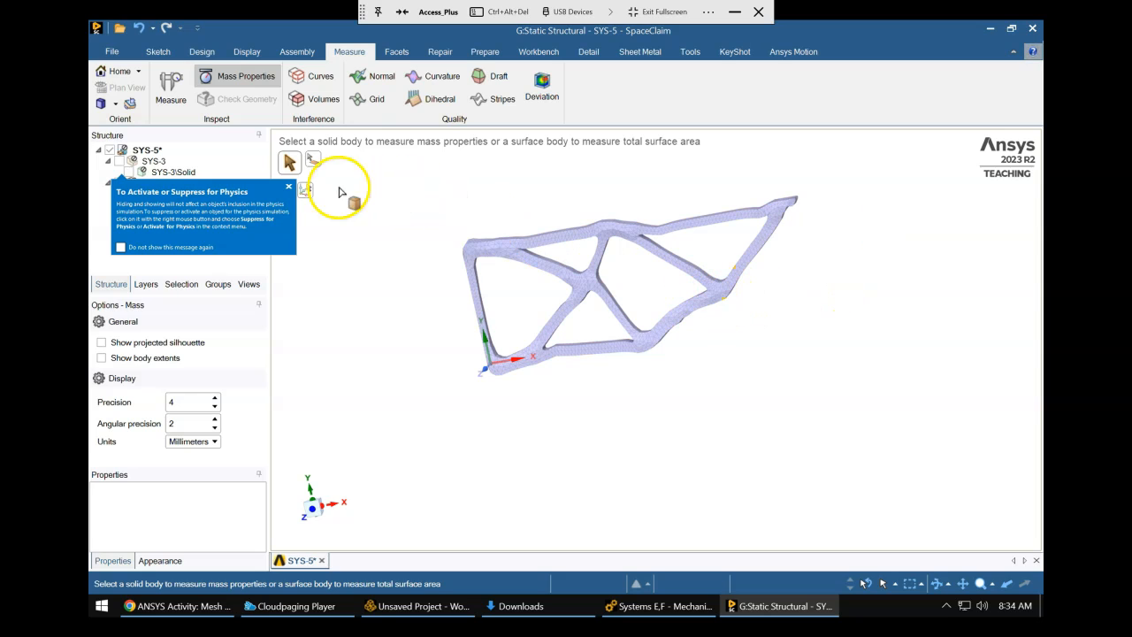
click(288, 187)
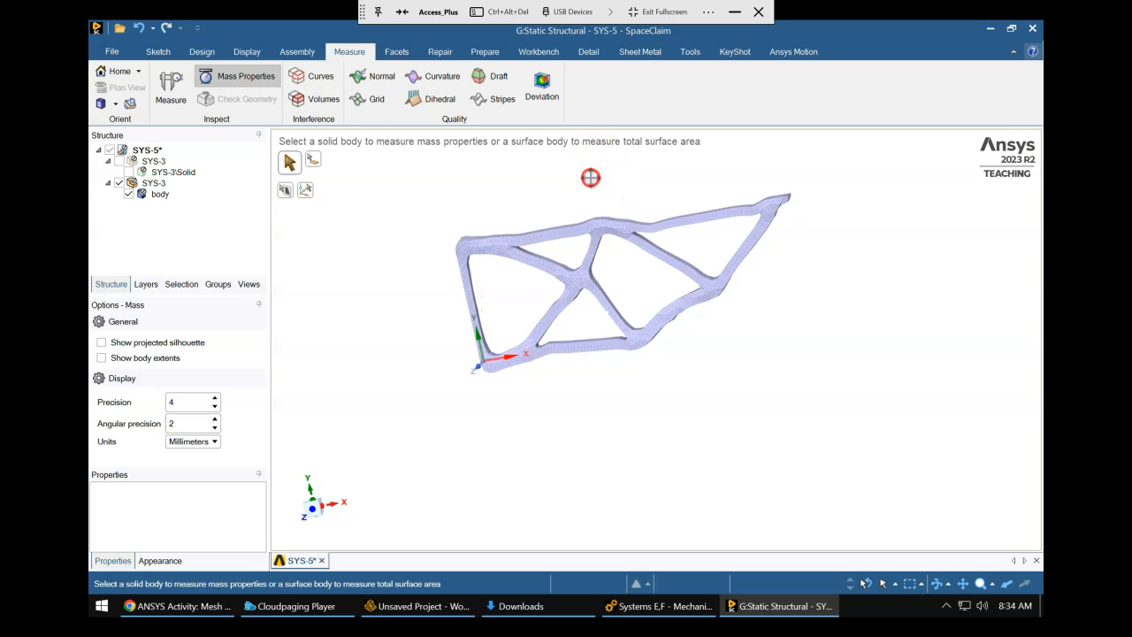
Start a sketch on the plane normal to the origin's Z axis to section the optimized faceted body.
scroll(599, 197, up, 3)
middle_drag(600, 244, 765, 395)
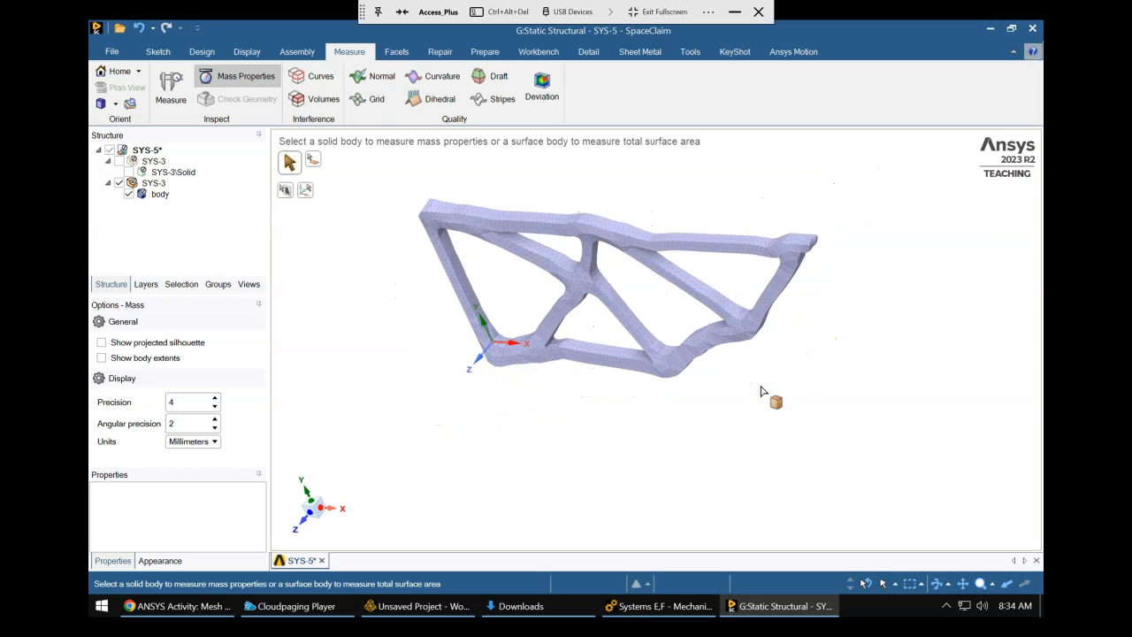
middle_drag(763, 392, 695, 348)
scroll(705, 347, down, 4)
shift+middle_drag(775, 383, 751, 402)
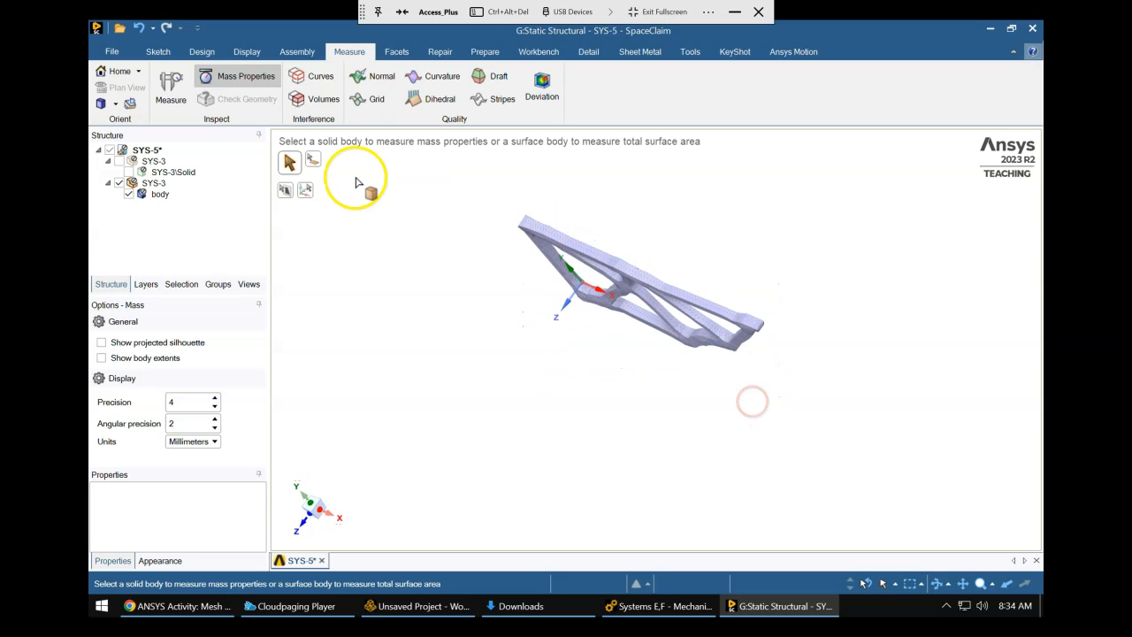
click(194, 52)
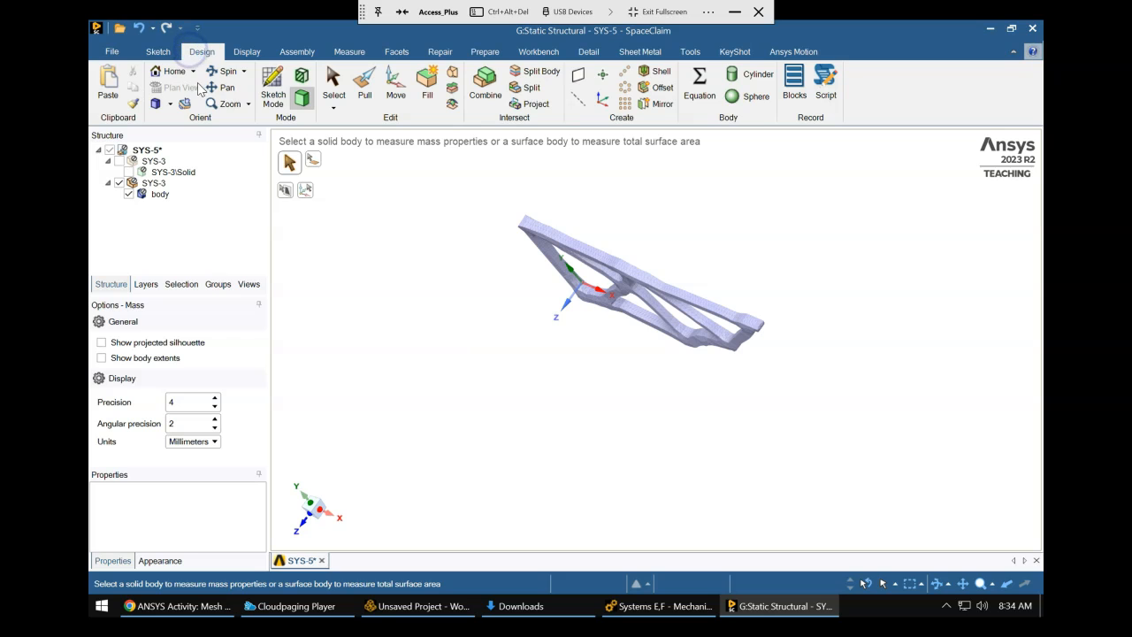
click(274, 89)
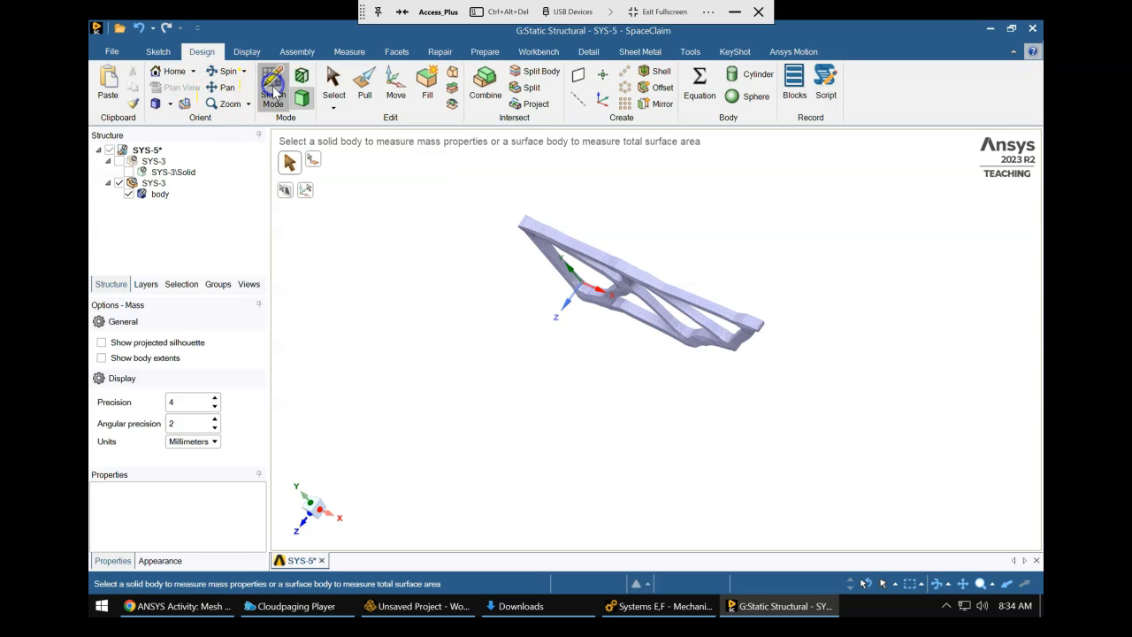
click(696, 297)
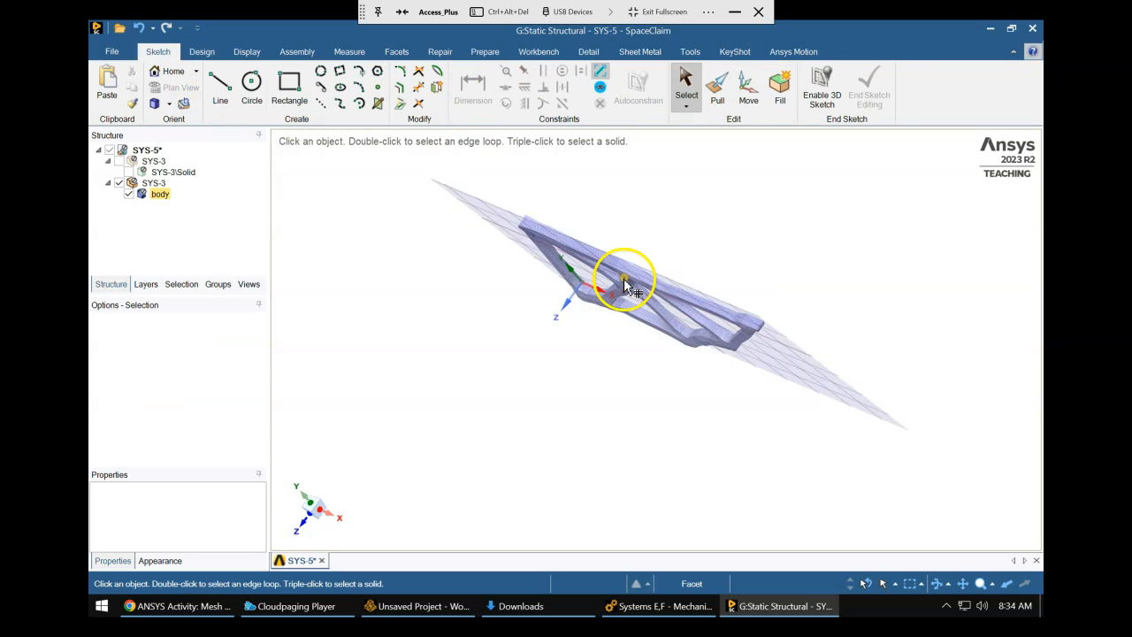
mouse_move(659, 279)
middle_down()
mouse_move(759, 240)
mouse_move(740, 232)
mouse_move(776, 245)
mouse_move(669, 254)
mouse_move(822, 195)
mouse_move(796, 190)
middle_up()
click(523, 374)
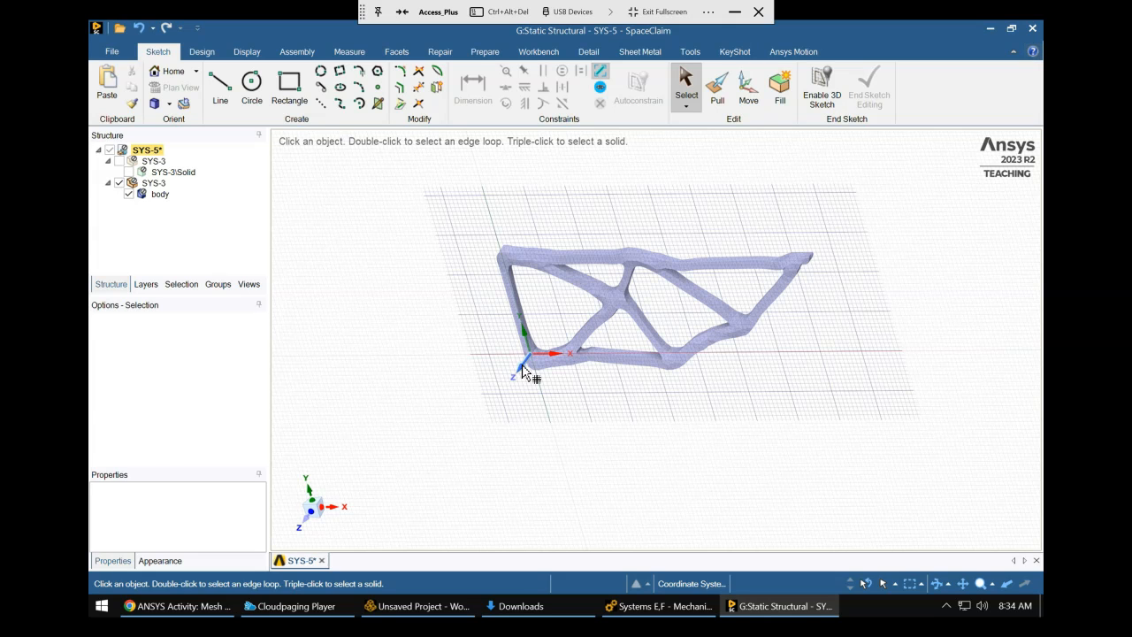
middle_drag(487, 435, 475, 407)
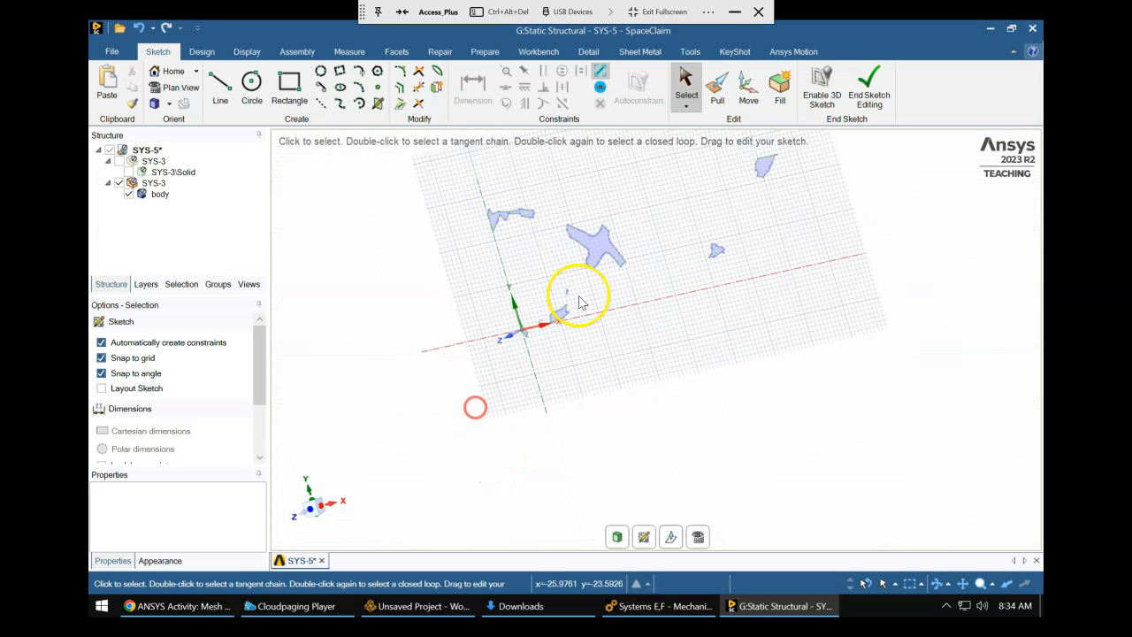
shift+middle_drag(753, 395, 746, 430)
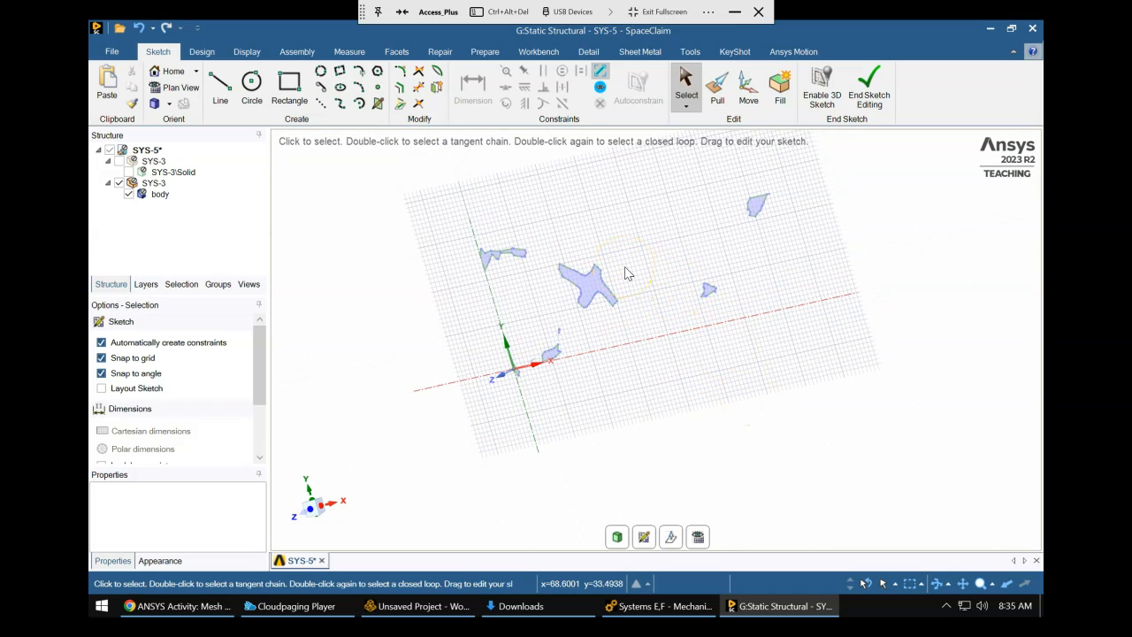
Move the sketch grid 1.69 mm along Z into the plate, inspect the full cross-section, and return to 3D mode.
click(672, 537)
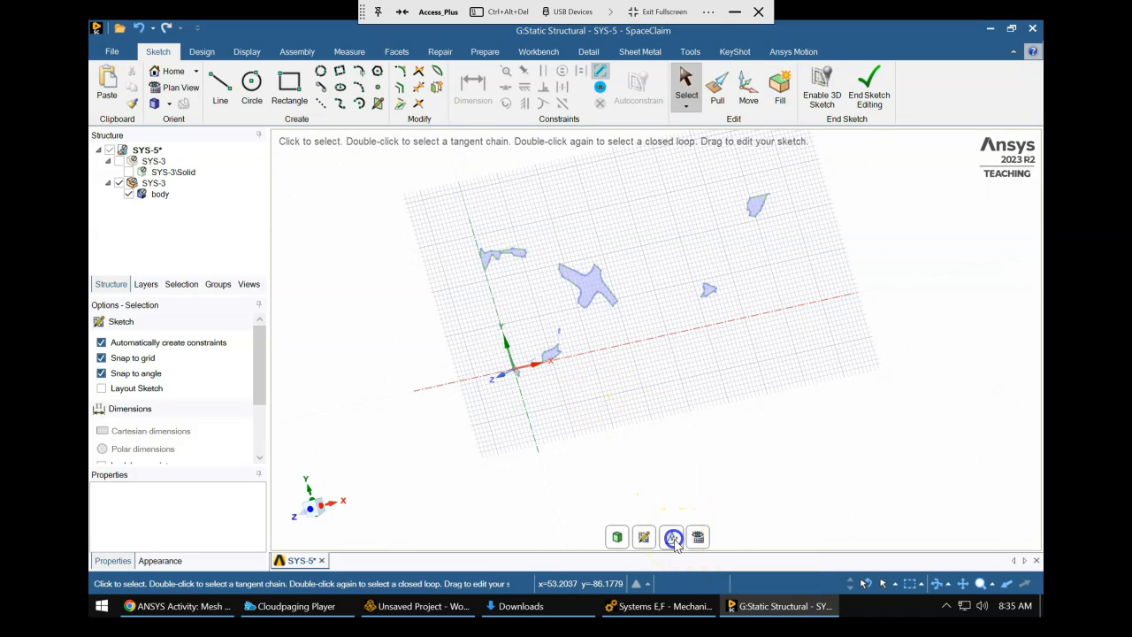
click(590, 376)
middle_drag(590, 376, 590, 430)
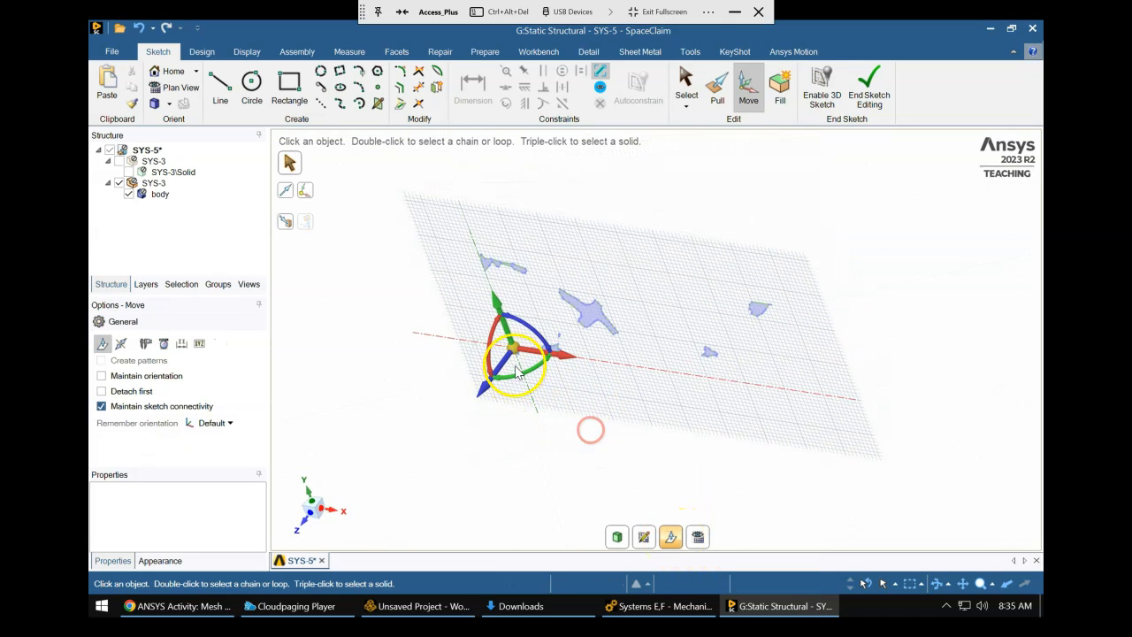
drag(502, 370, 519, 373)
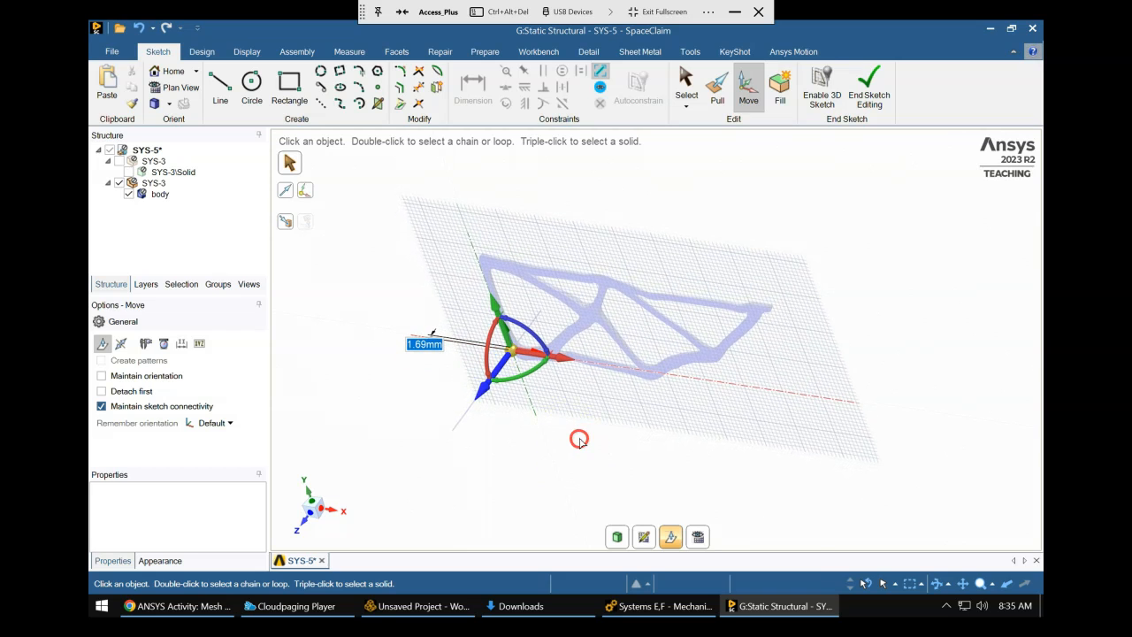
mouse_move(576, 445)
middle_down()
mouse_move(607, 395)
mouse_move(642, 397)
mouse_move(658, 377)
middle_up()
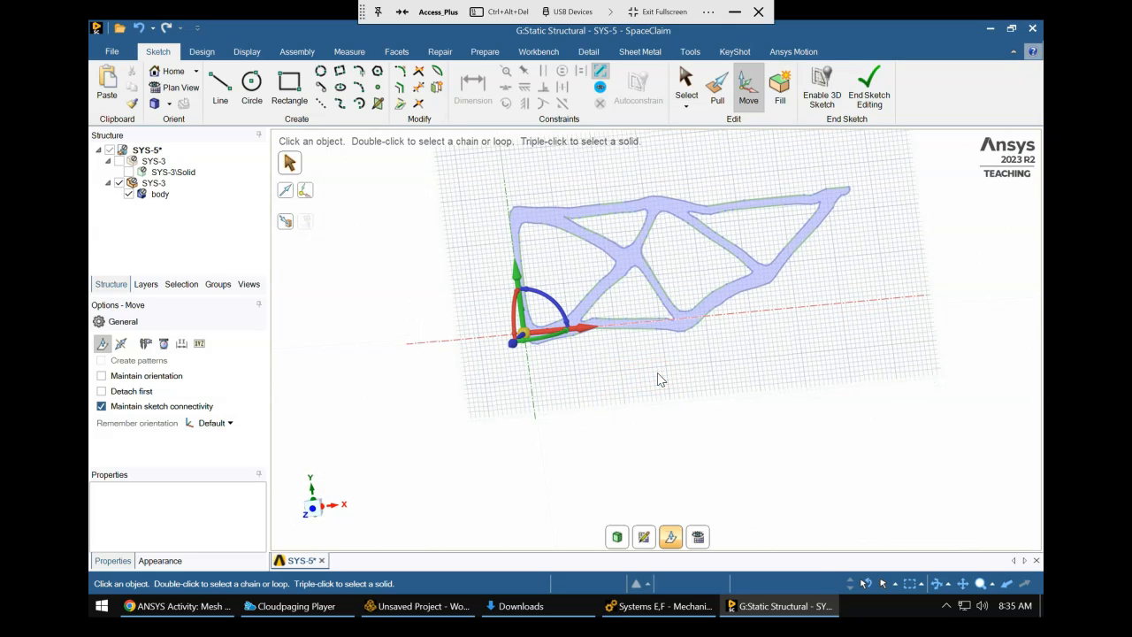
middle_drag(787, 394, 794, 409)
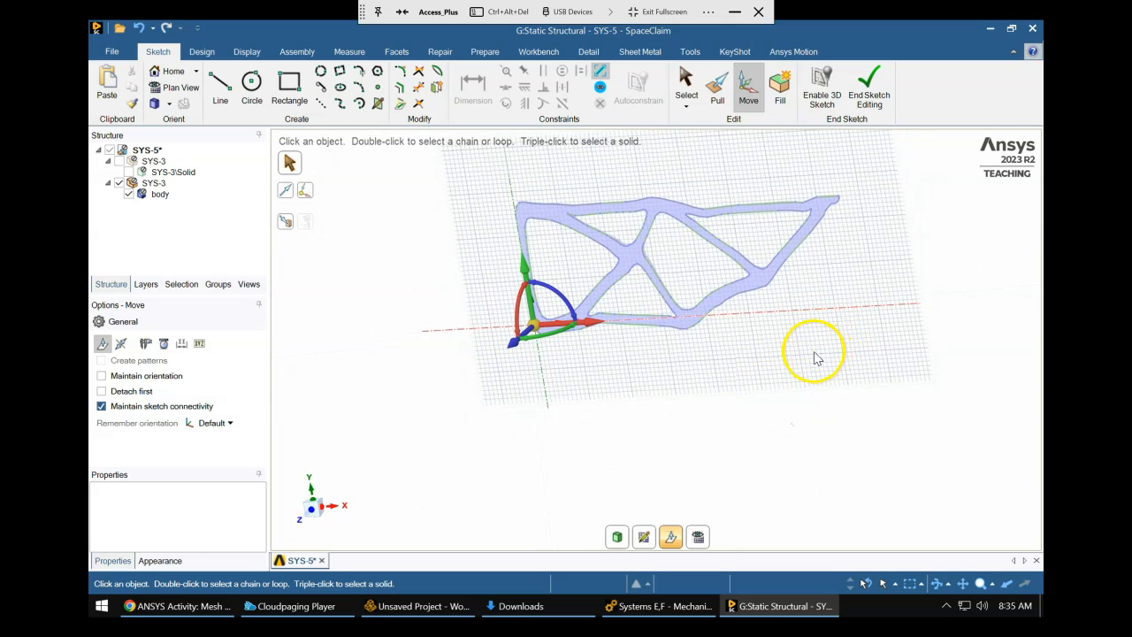
key(Escape)
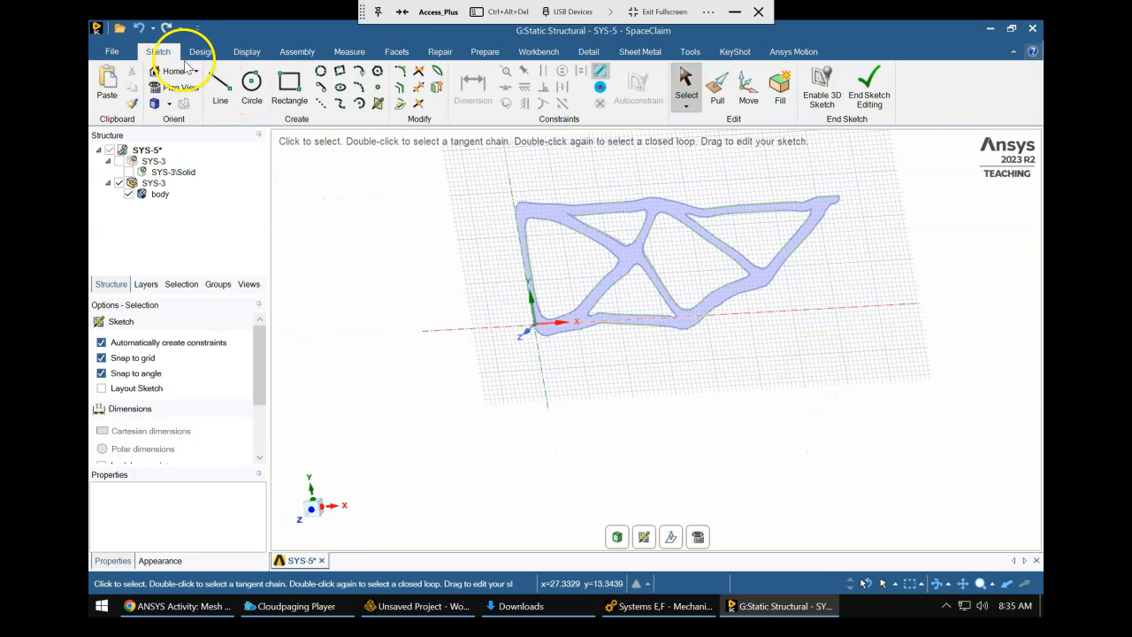
click(202, 51)
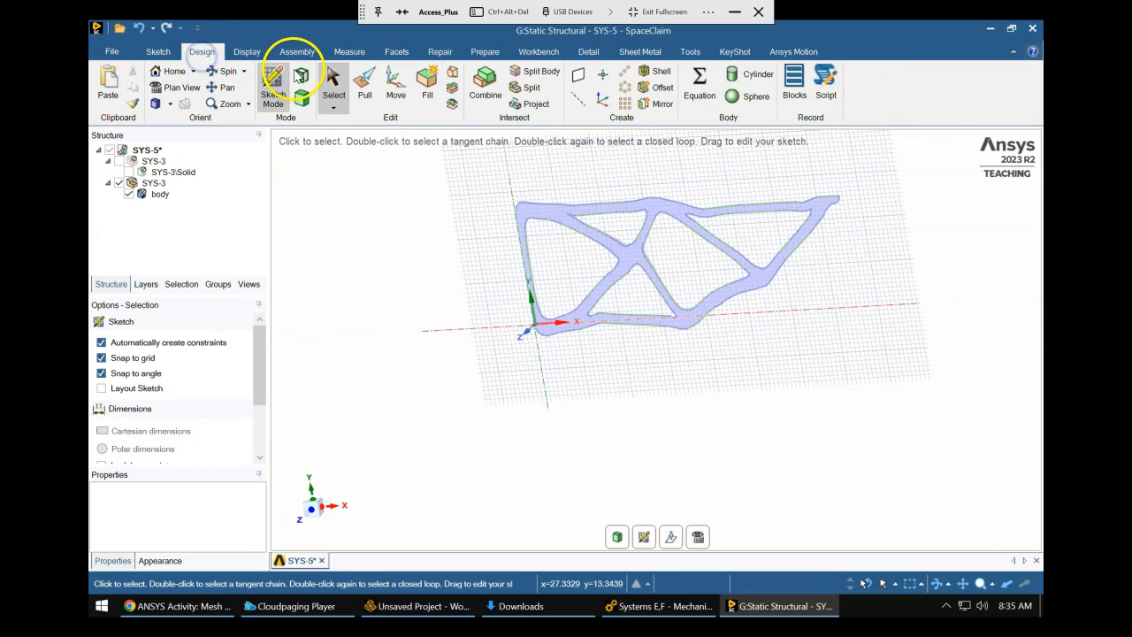
click(301, 99)
ctrl+middle_drag(813, 347, 774, 371)
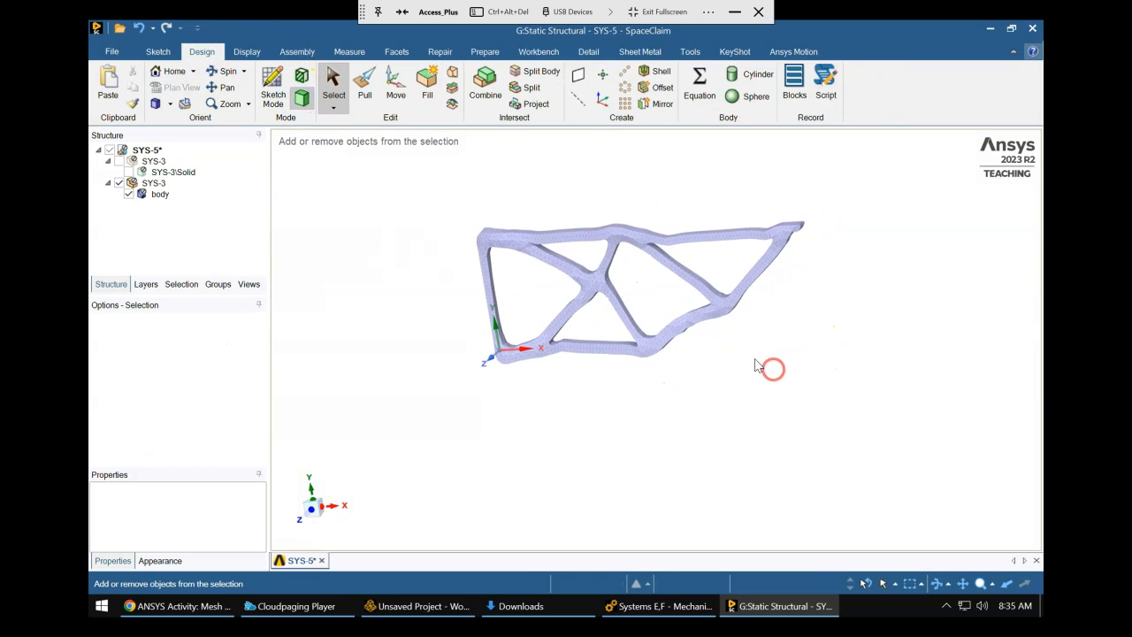
Convert the optimized faceted body to a solid with the Merge faces option.
scroll(738, 346, down, 3)
scroll(736, 344, up, 5)
scroll(771, 348, down, 2)
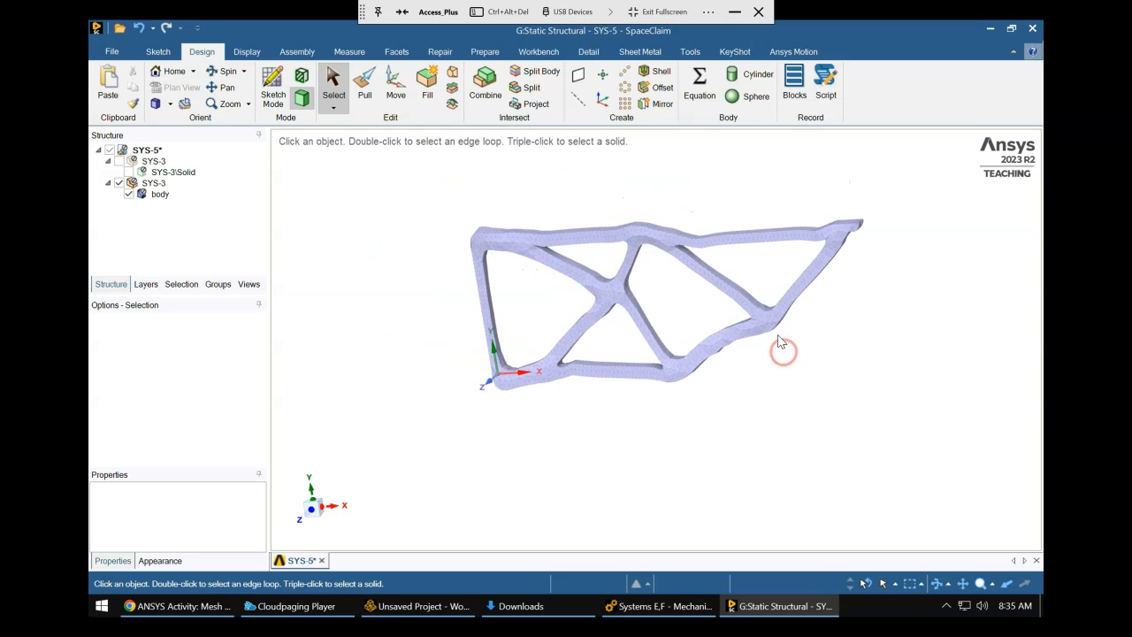
scroll(784, 349, up, 3)
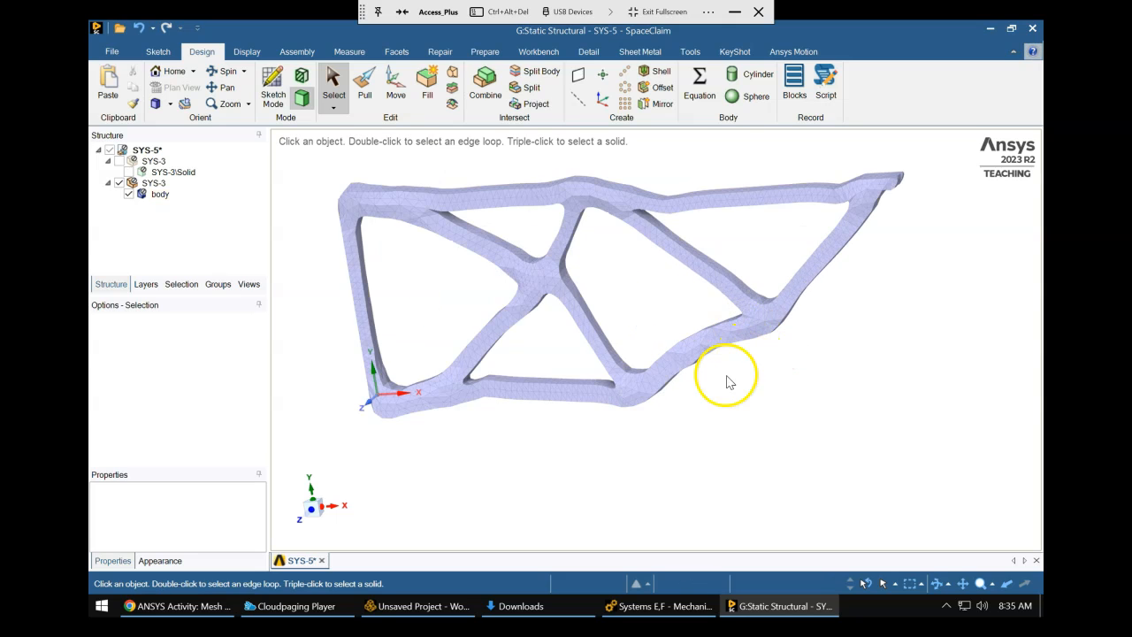
click(161, 196)
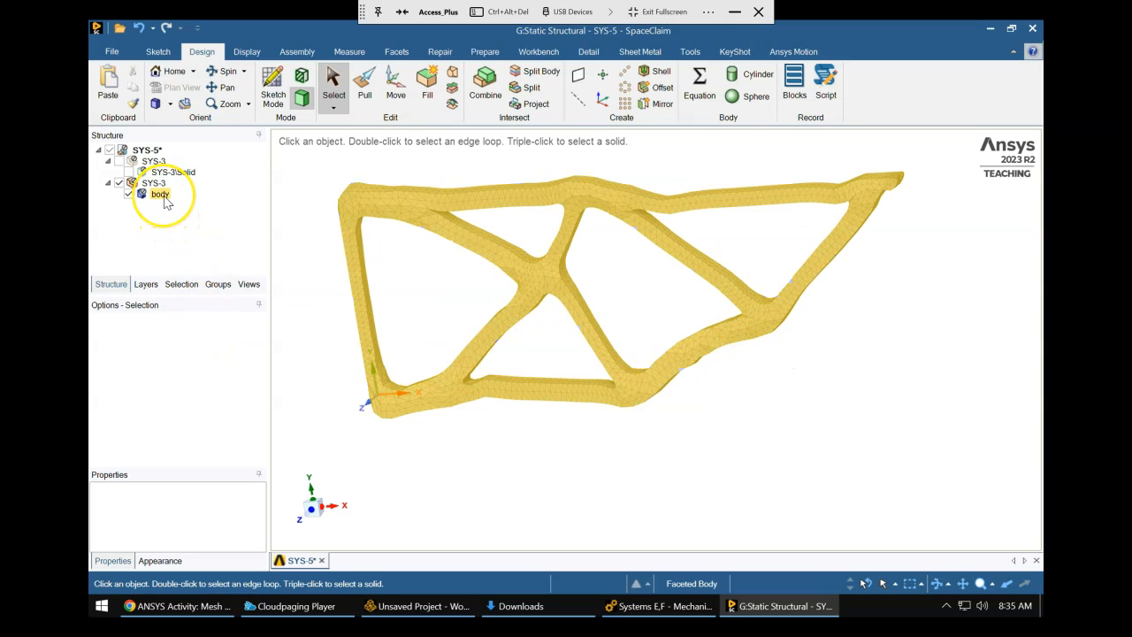
right_click(165, 200)
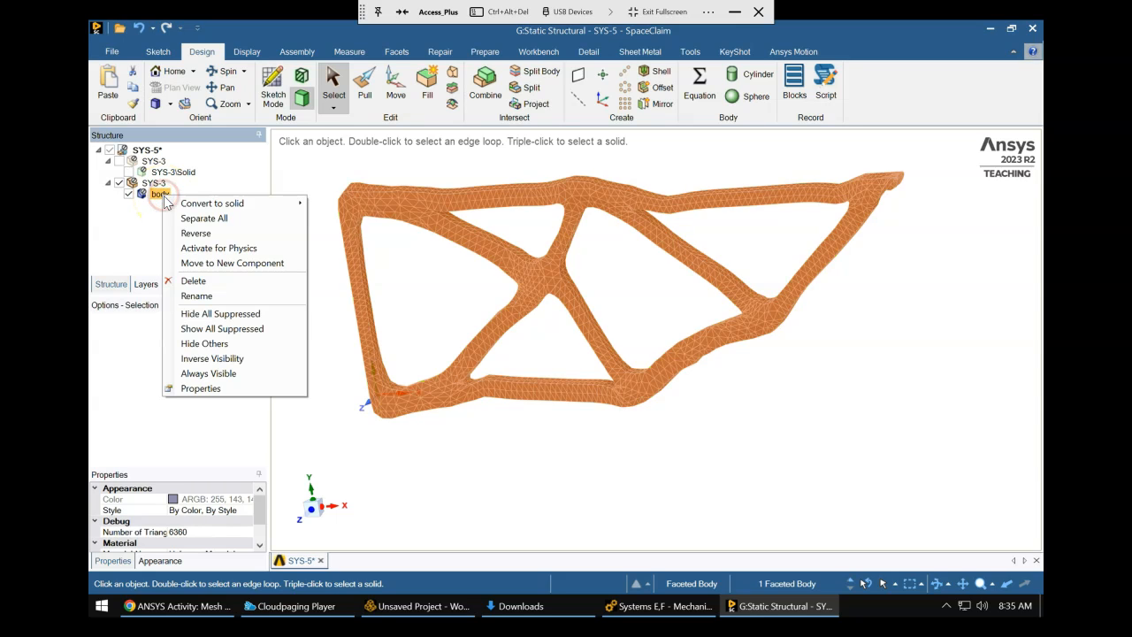
click(206, 205)
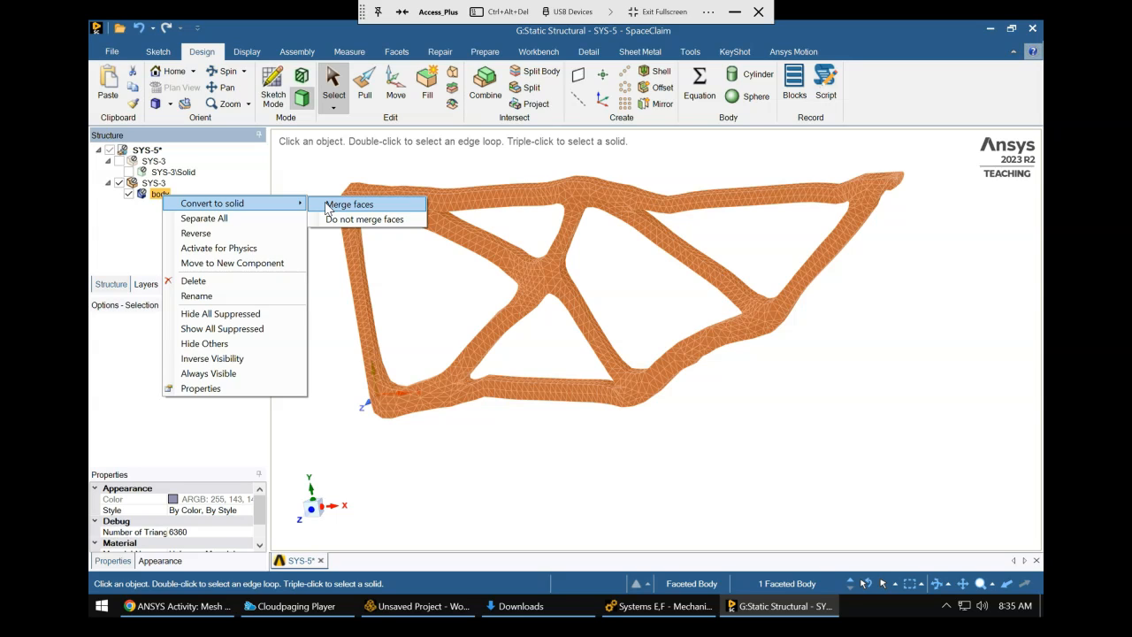
click(380, 212)
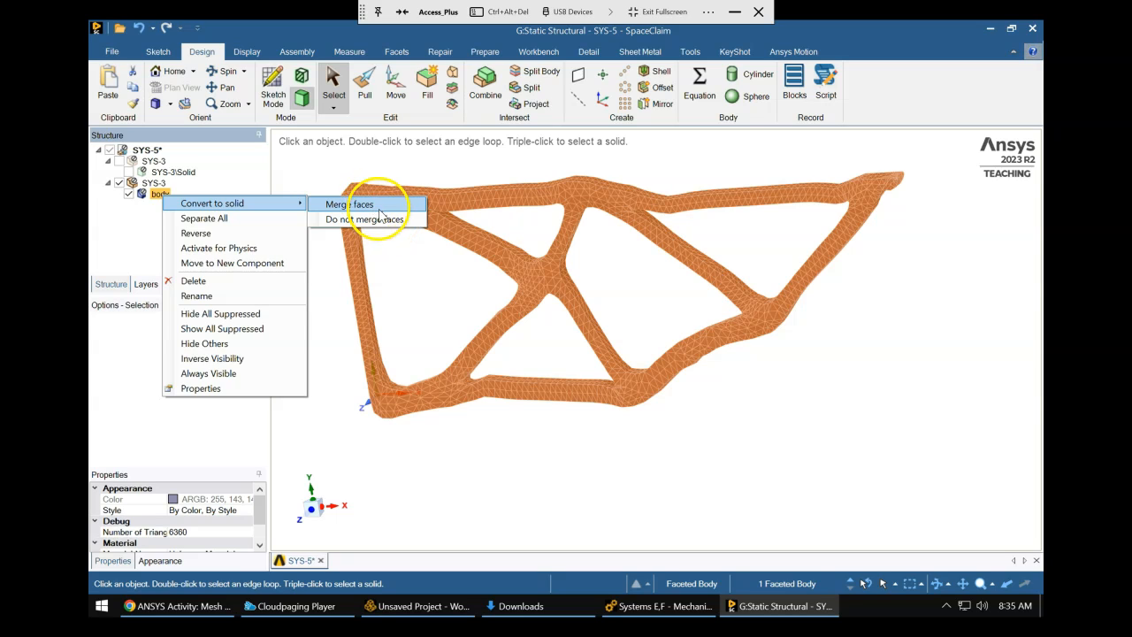
click(376, 205)
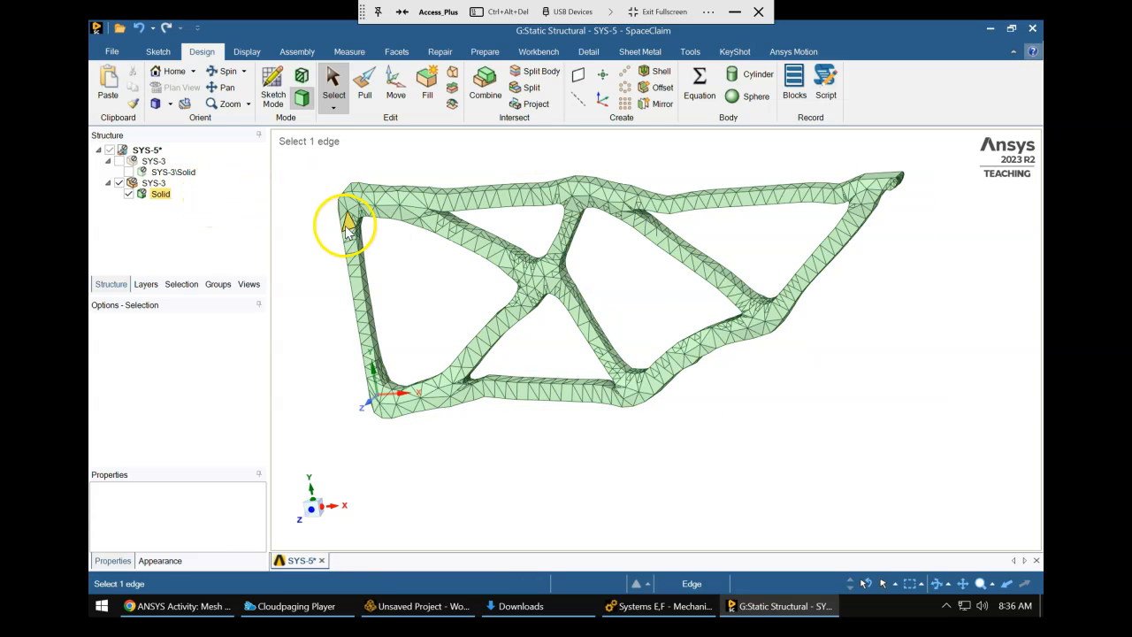
Show the original SYS-3\Solid body again and view it overlaid on the converted solid.
middle_drag(467, 271, 474, 290)
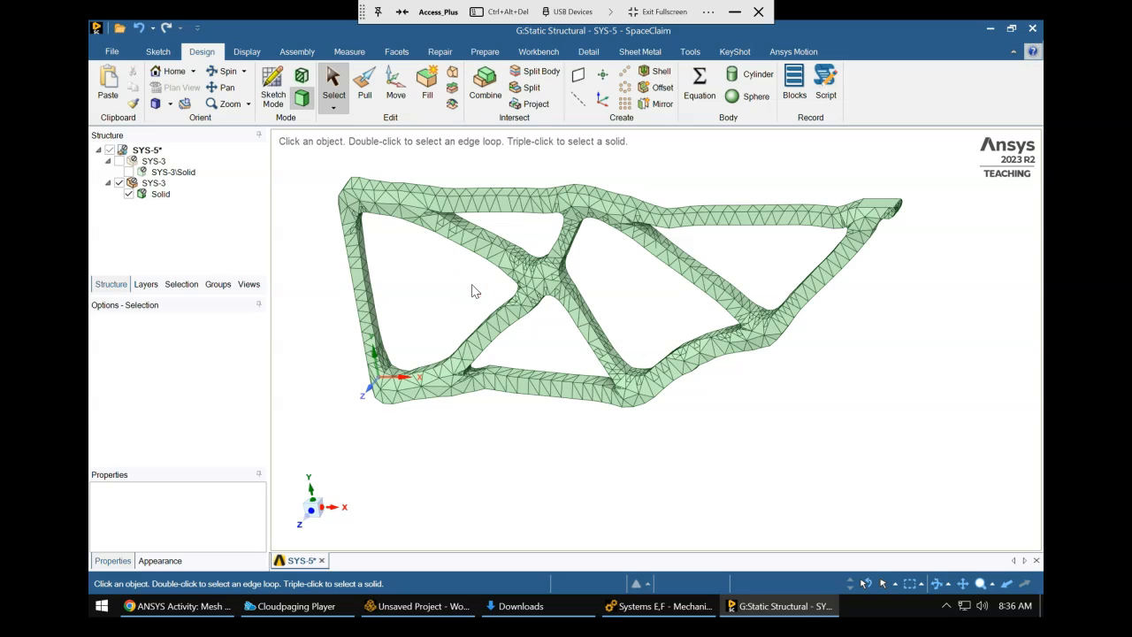
click(130, 171)
click(202, 215)
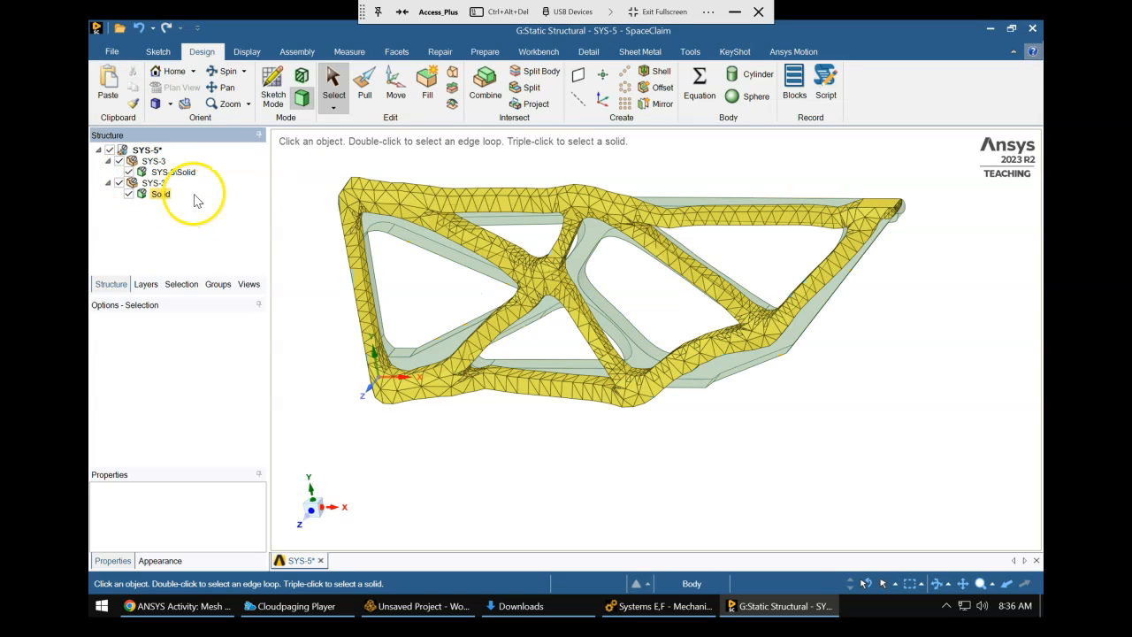
mouse_move(731, 467)
middle_down()
mouse_move(735, 445)
mouse_move(775, 437)
middle_up()
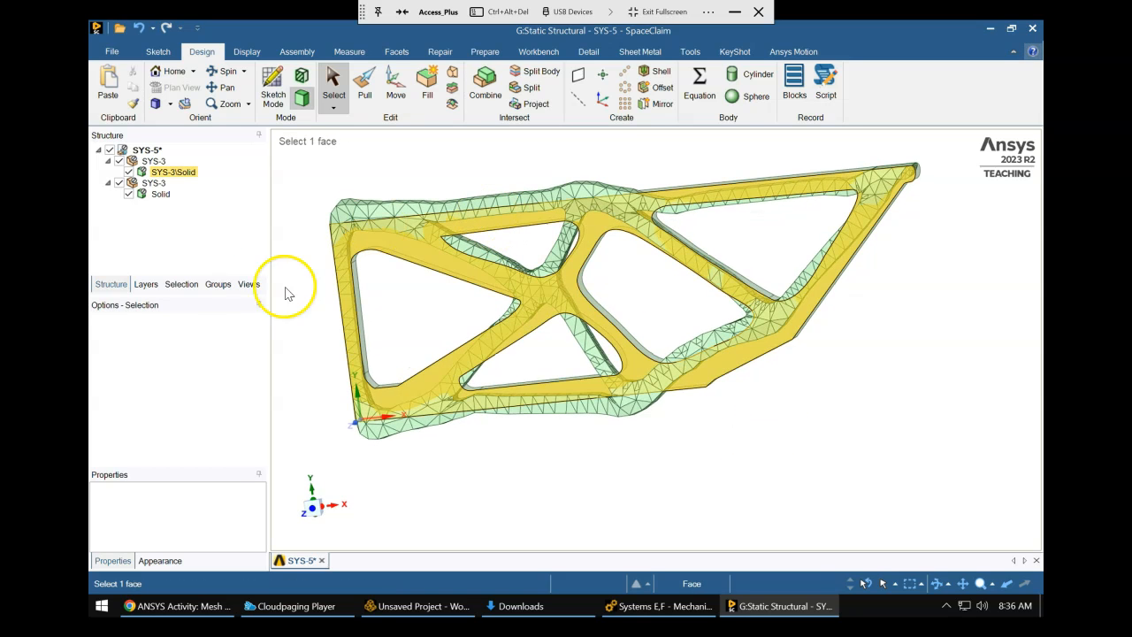
Hide the original SYS-3 component containing SYS-3\Solid and inspect the converted solid on its own.
click(142, 172)
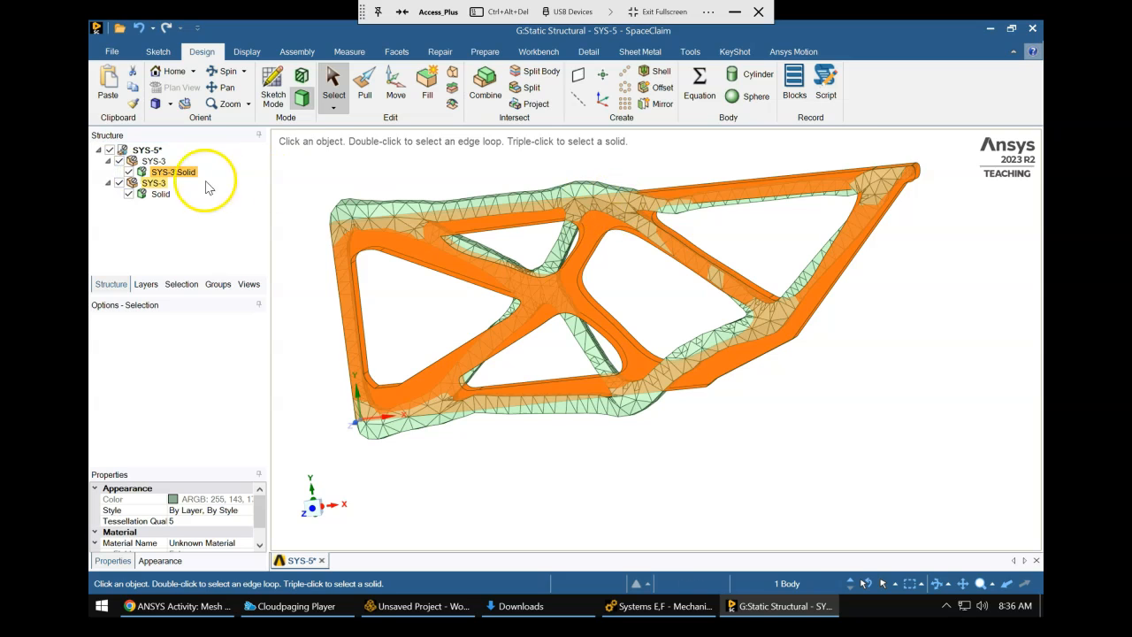
click(119, 161)
middle_drag(904, 395, 914, 417)
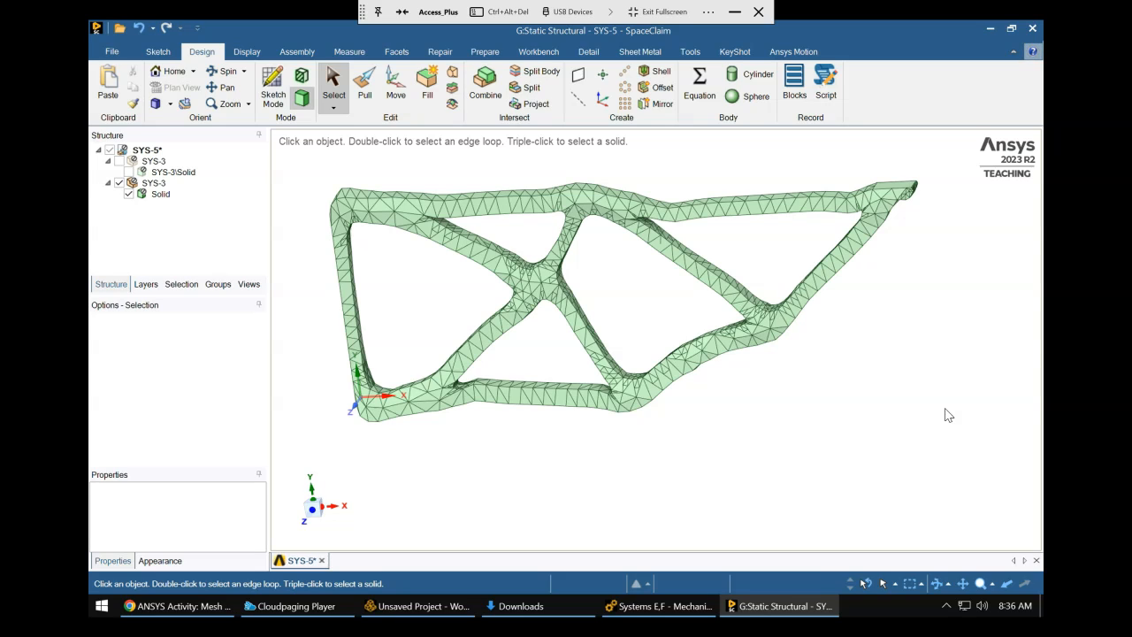
middle_drag(675, 451, 690, 390)
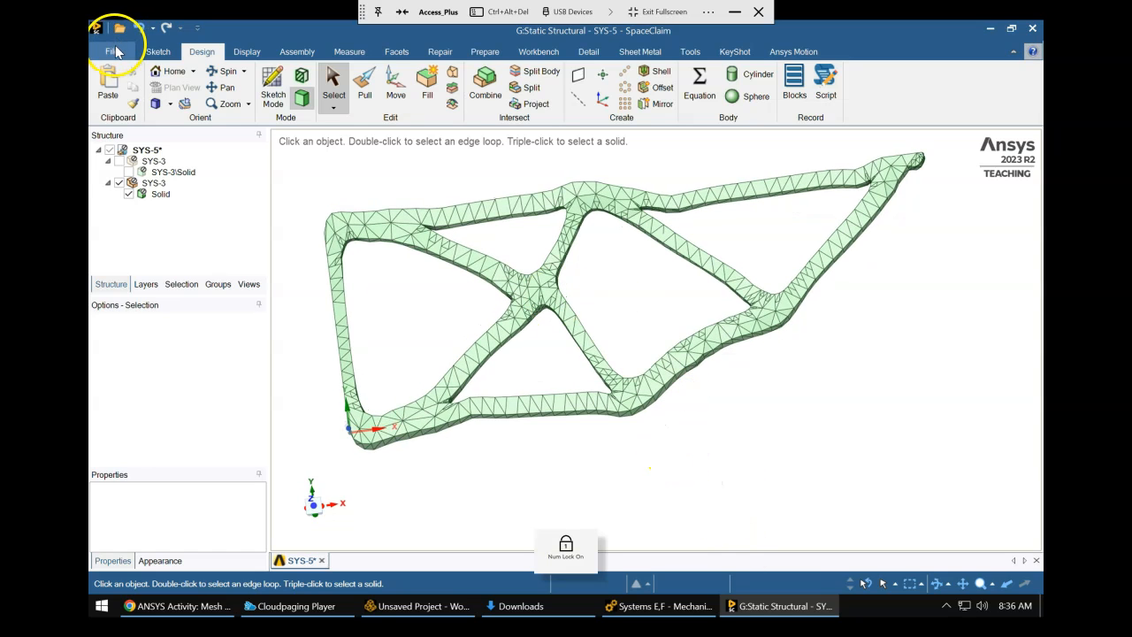
Export the converted solid as a STEP file named new_shape in the Downloads folder.
click(111, 52)
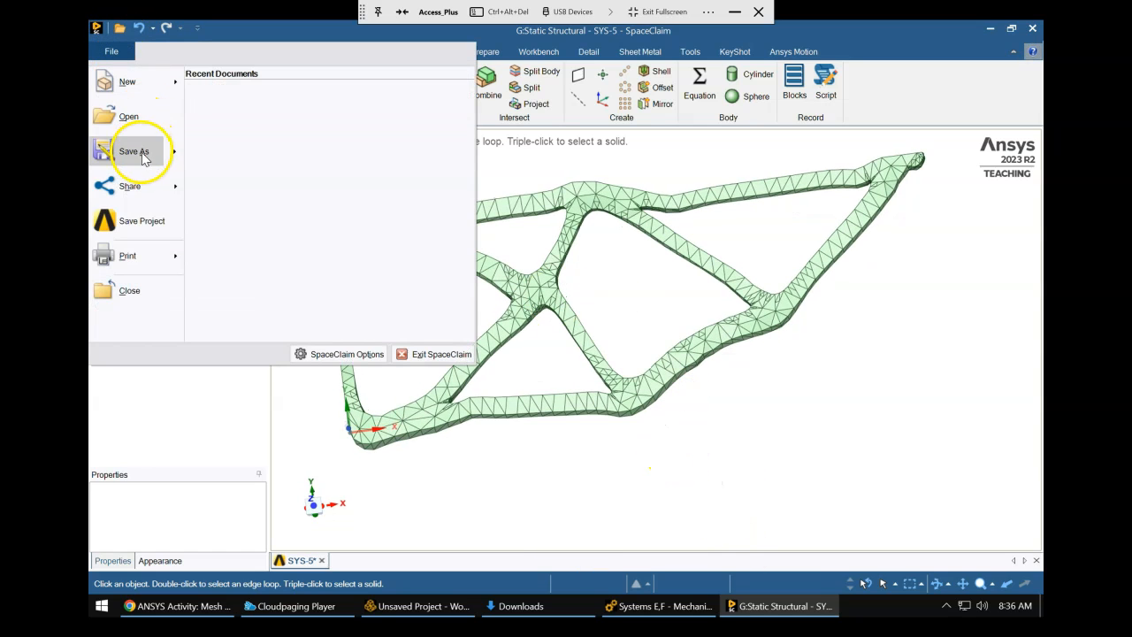
click(142, 153)
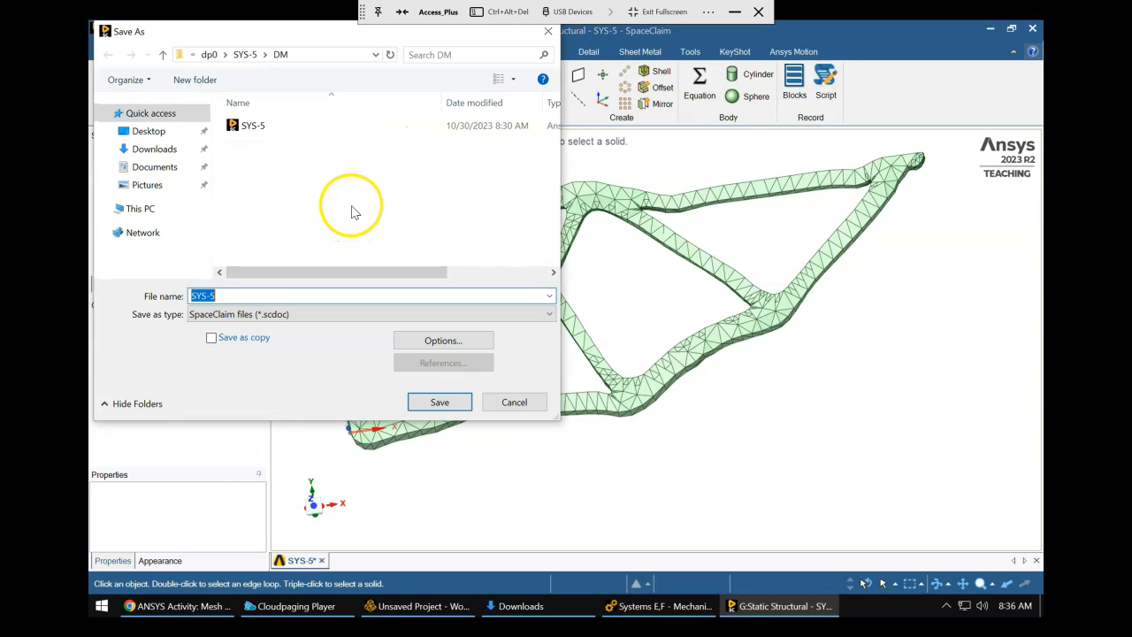
click(298, 315)
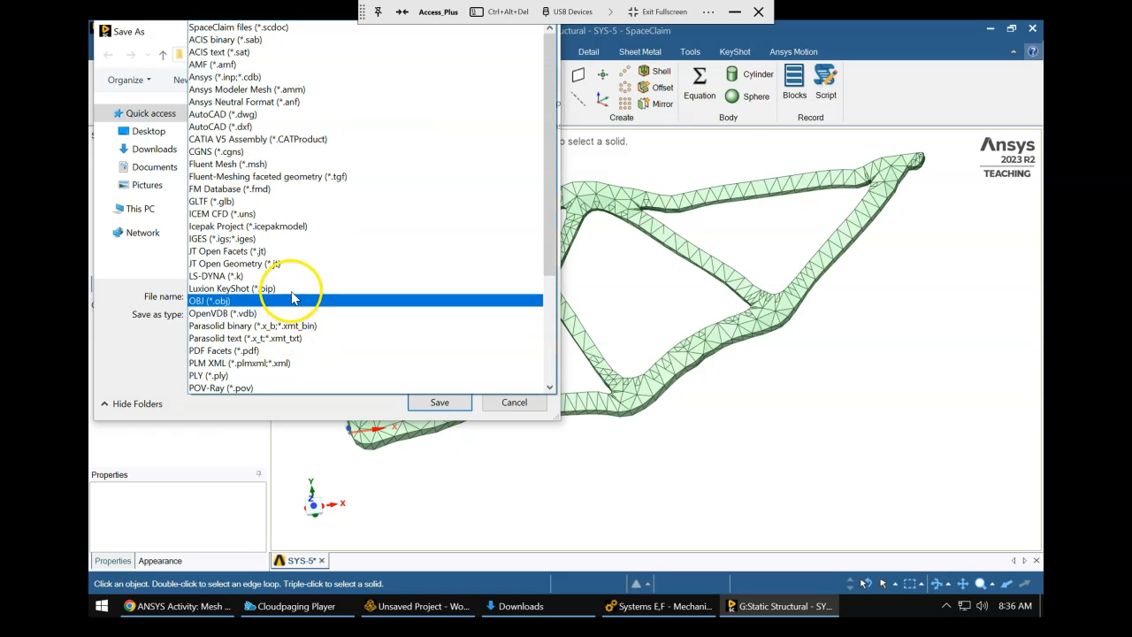
scroll(296, 322, down, 4)
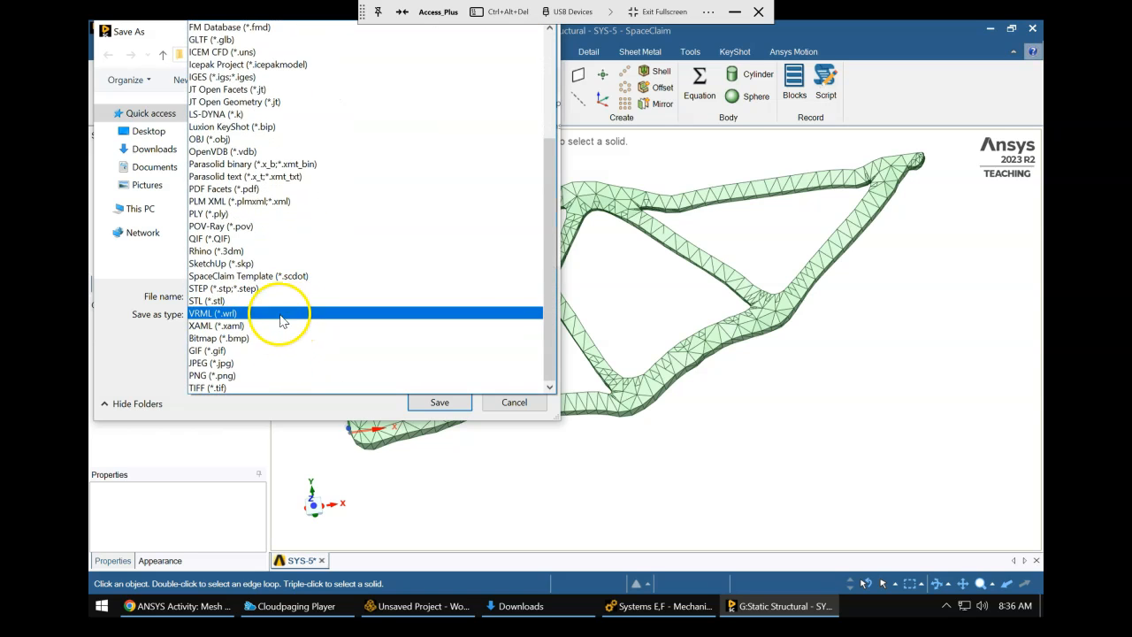
click(286, 290)
click(155, 149)
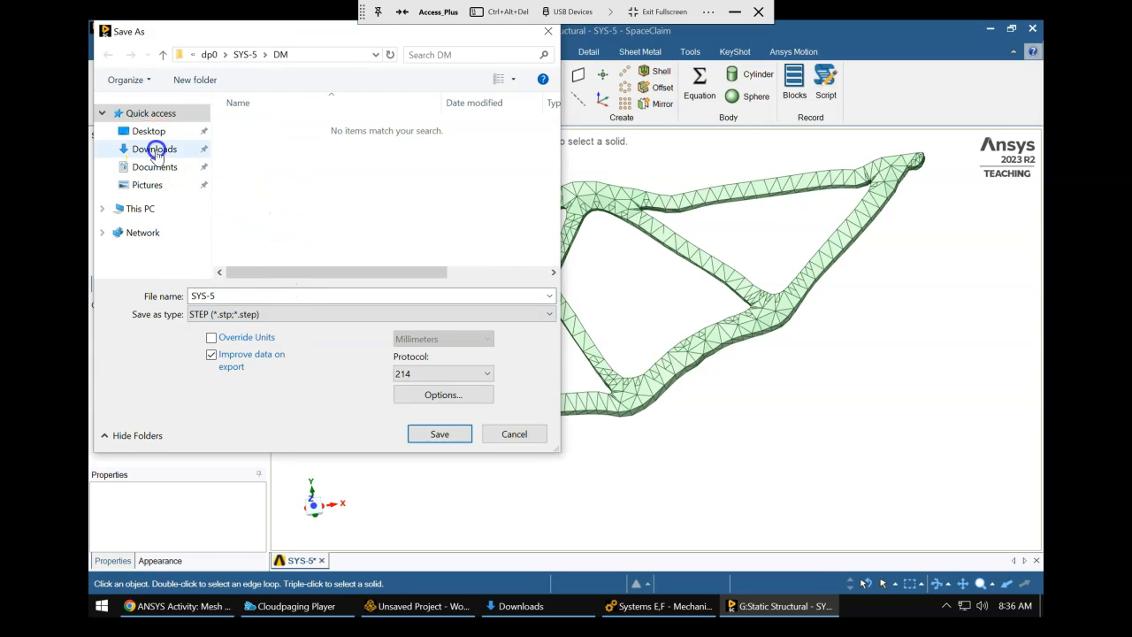
double_click(239, 295)
key(BackSpace)
text(new_shape)
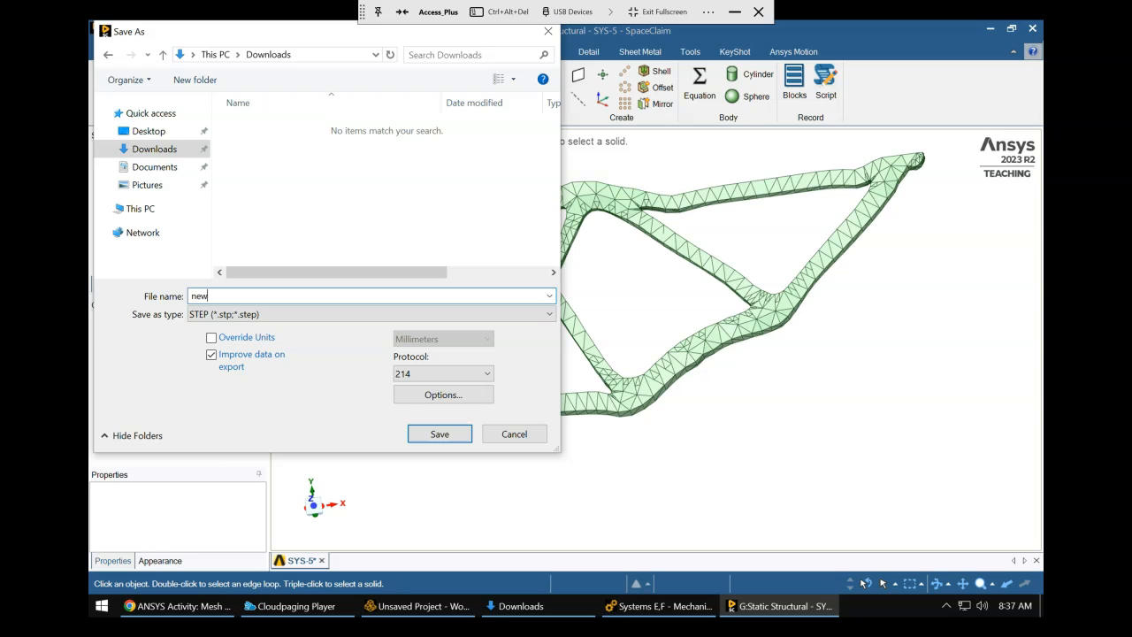
click(434, 434)
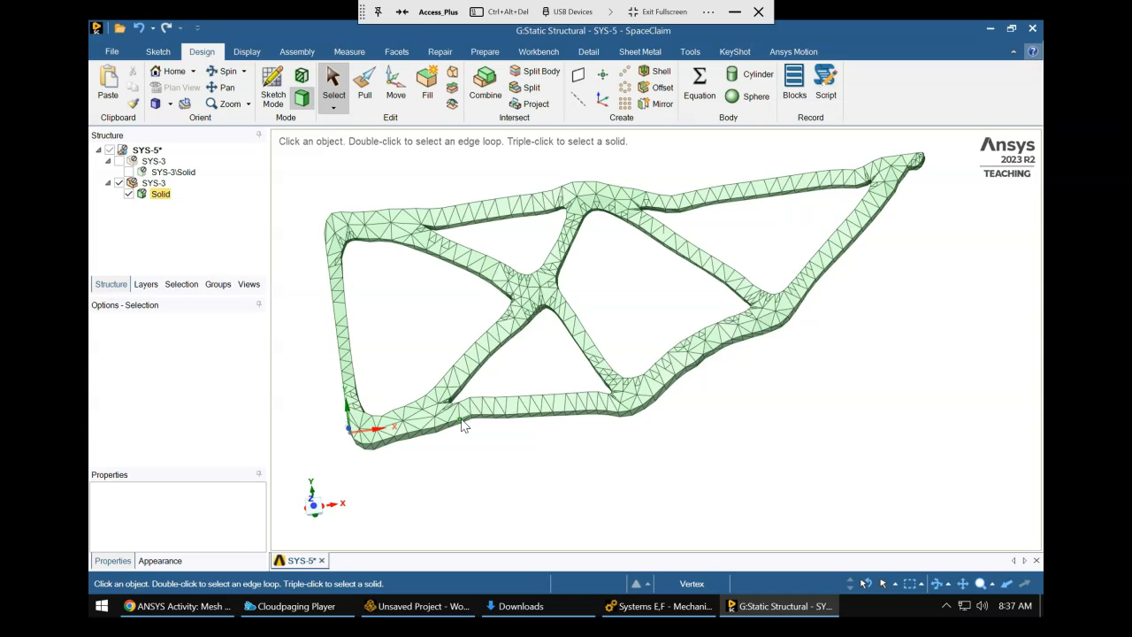
Activate the converted Solid body for physics in the second SYS-3 component.
click(294, 308)
key(Num_Lock)
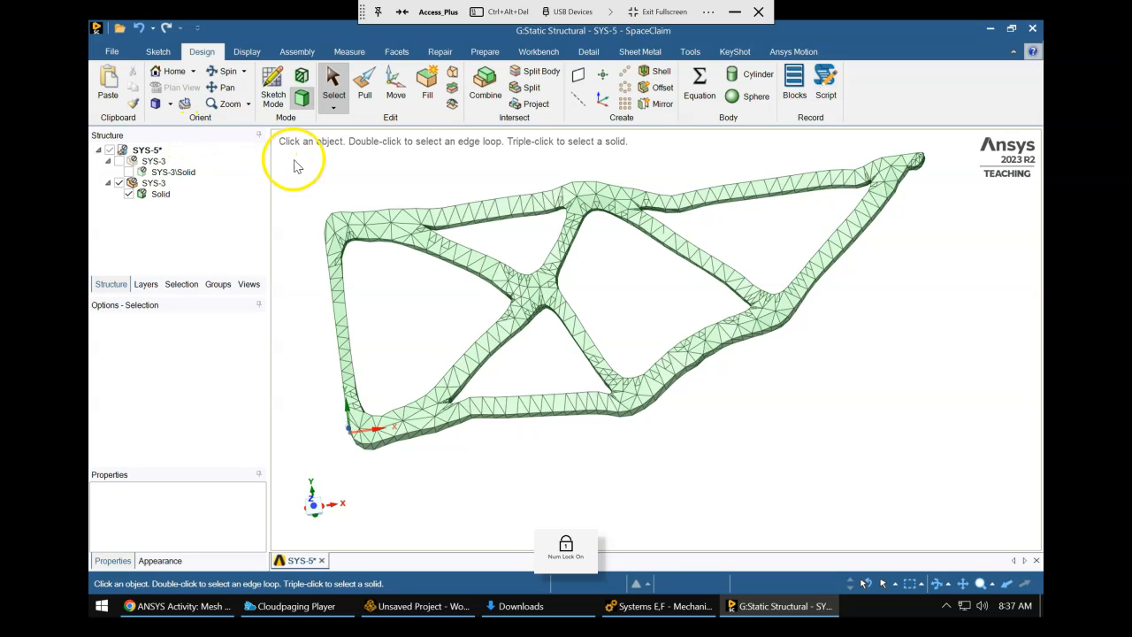
click(164, 193)
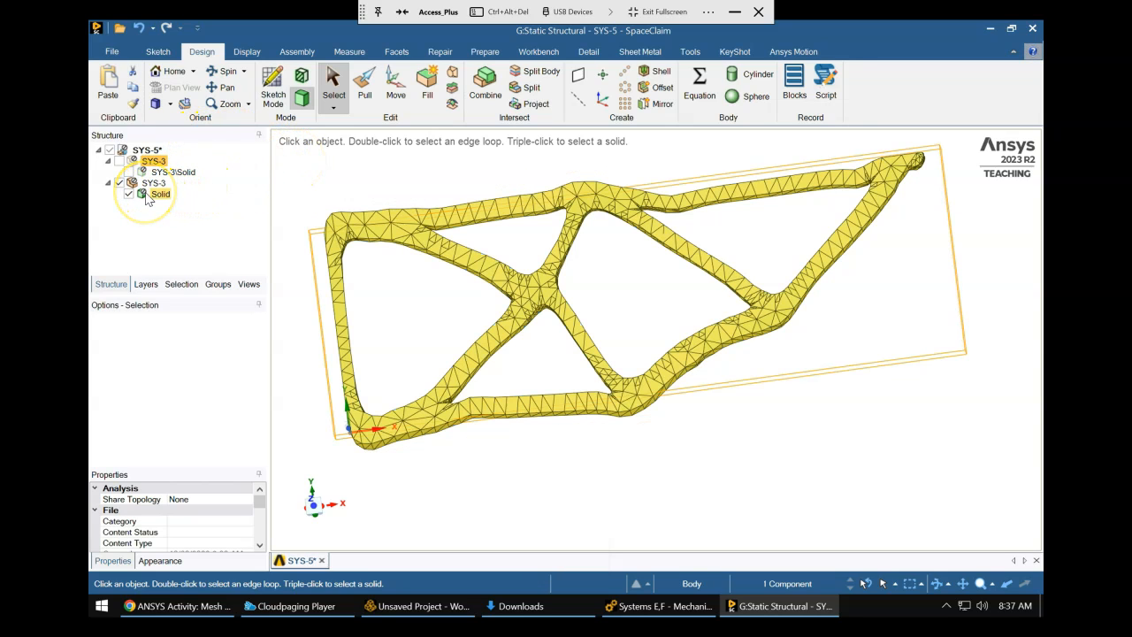
click(164, 196)
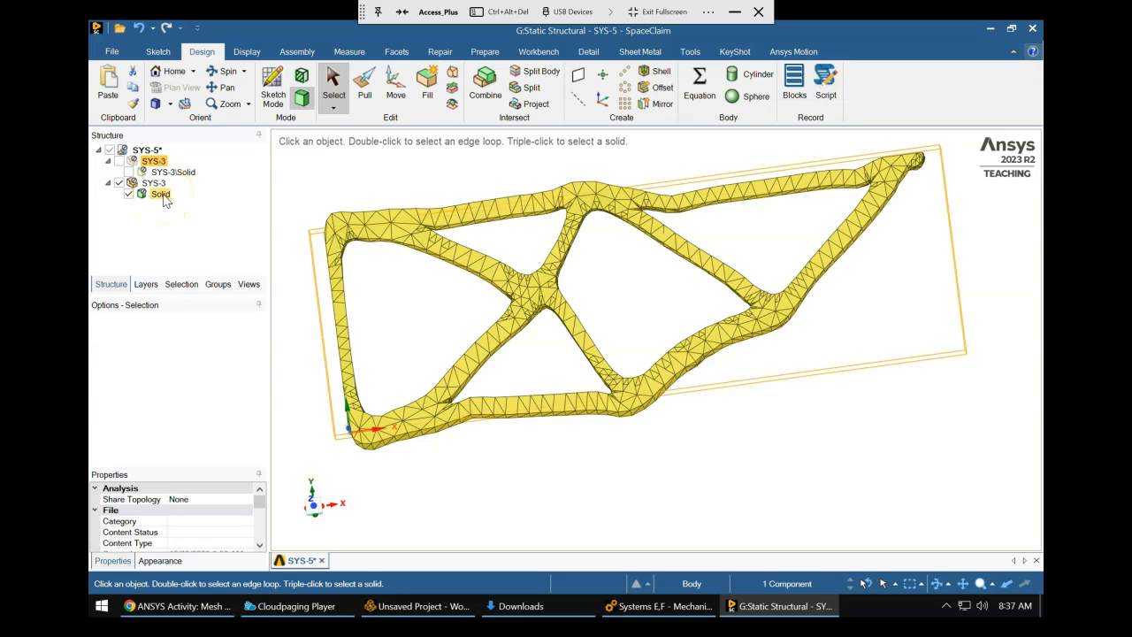
right_click(163, 196)
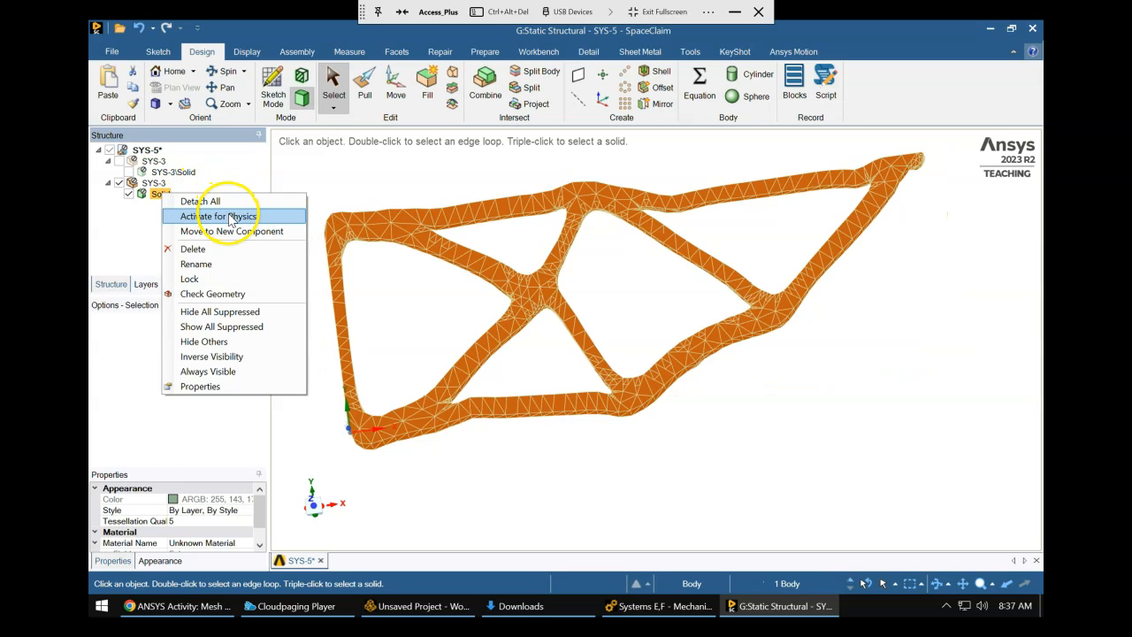
click(230, 217)
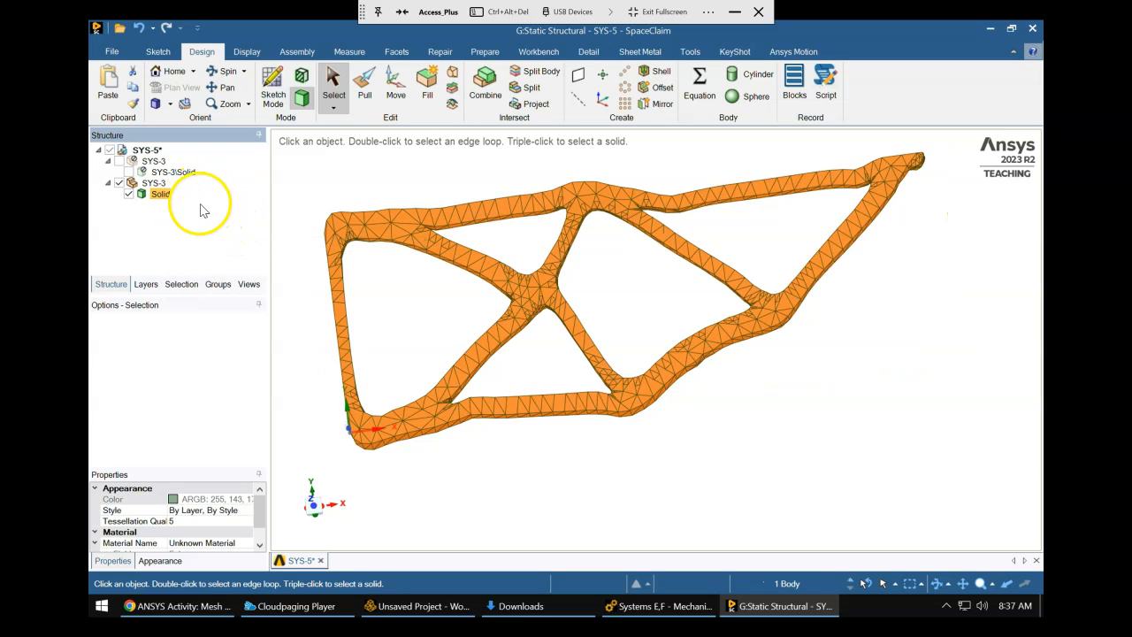
click(148, 186)
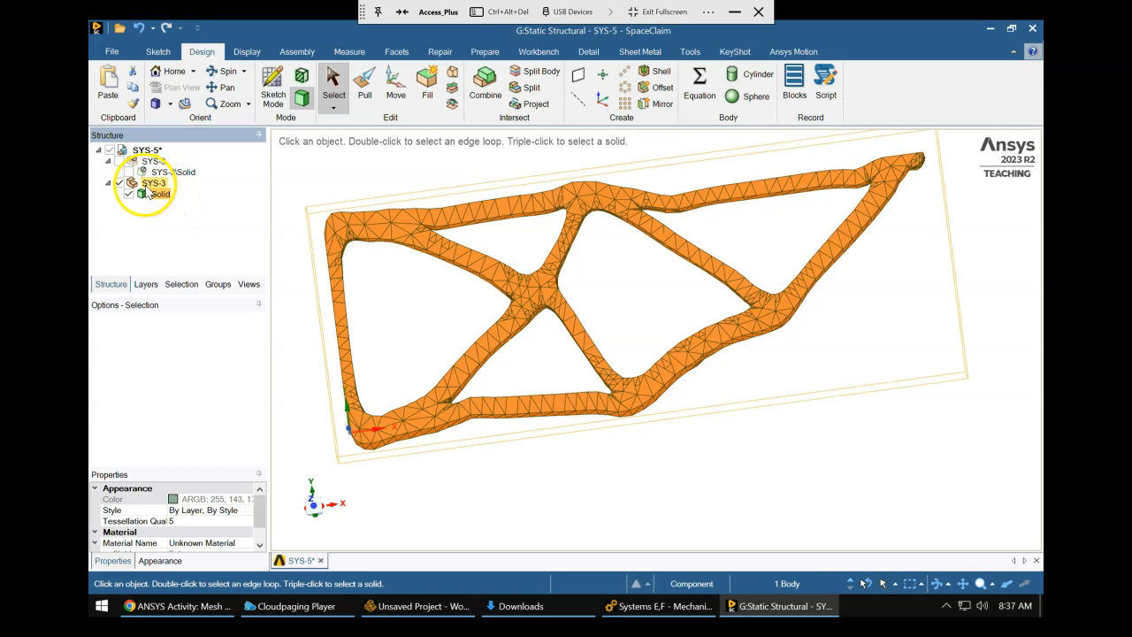
click(152, 194)
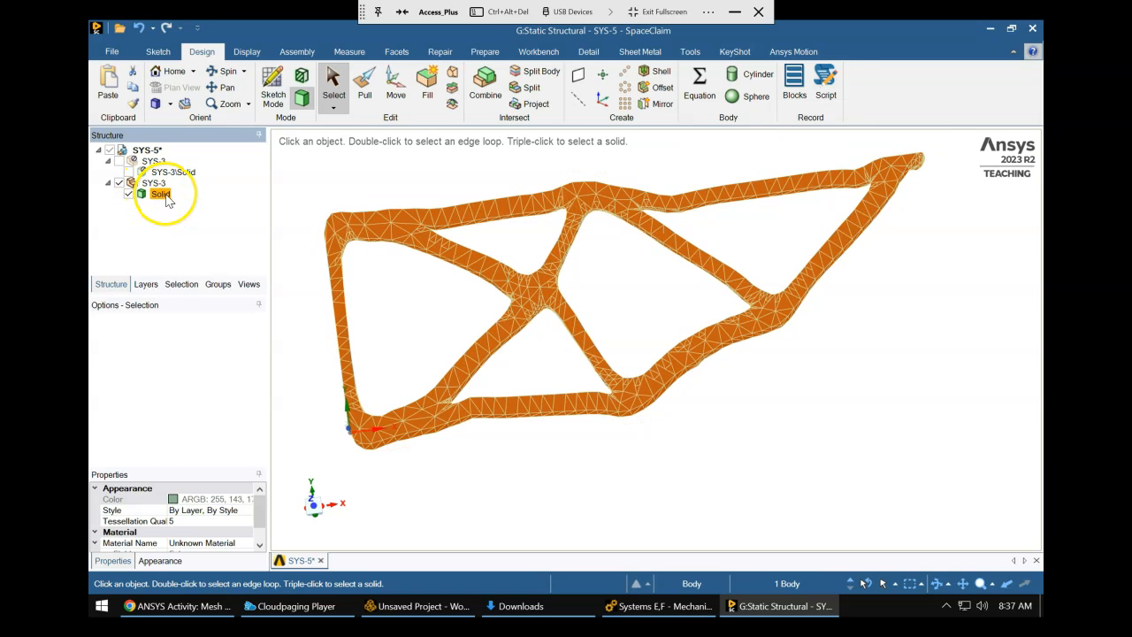
middle_drag(870, 288, 855, 317)
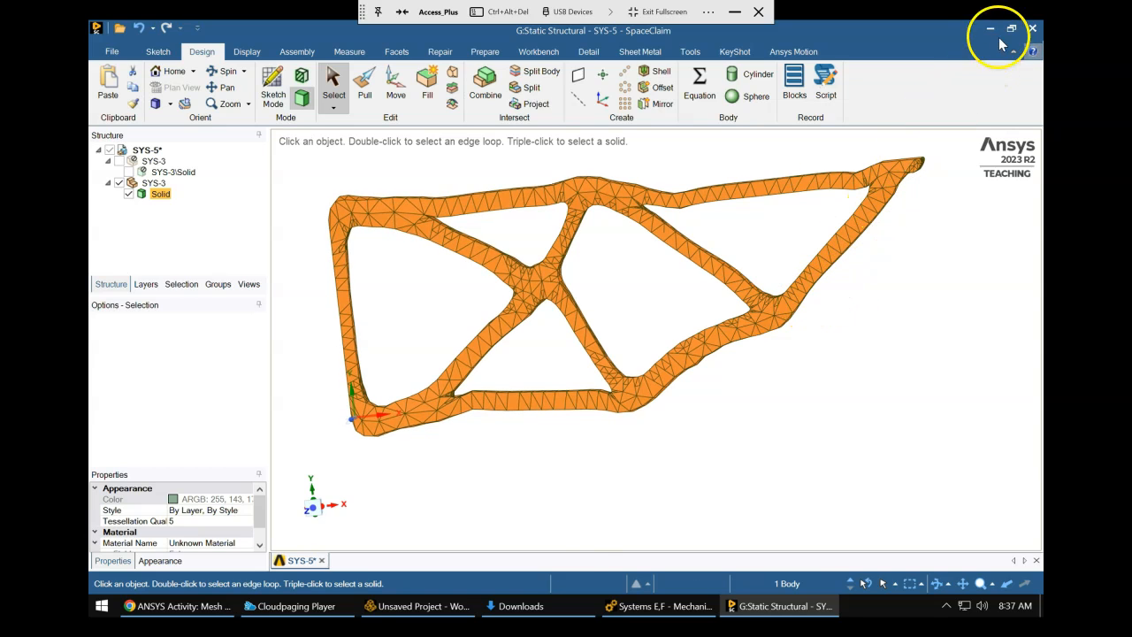
Close the geometry editor and open the Setup of Static Structural system G, accepting the re-read of upstream data.
key(Num_Lock)
click(1034, 29)
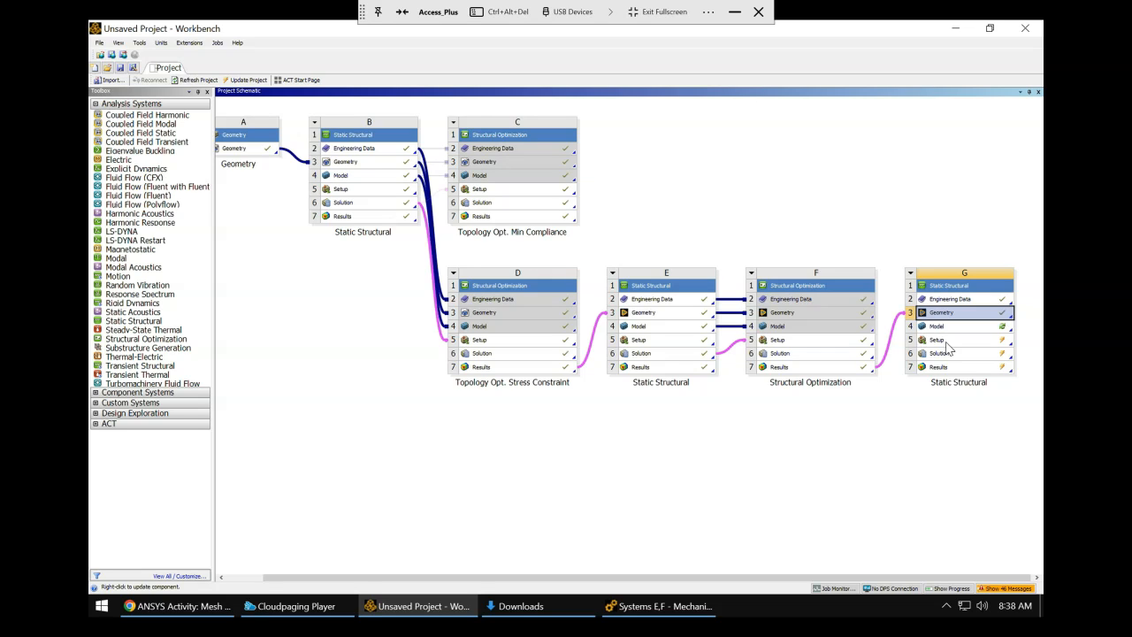
double_click(946, 342)
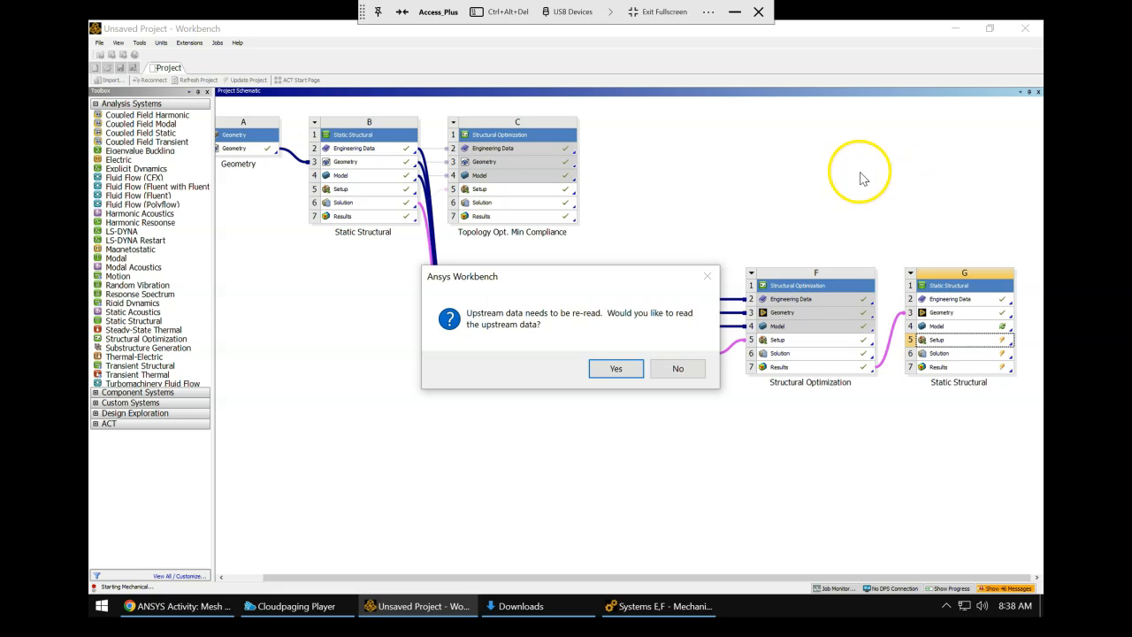
click(618, 368)
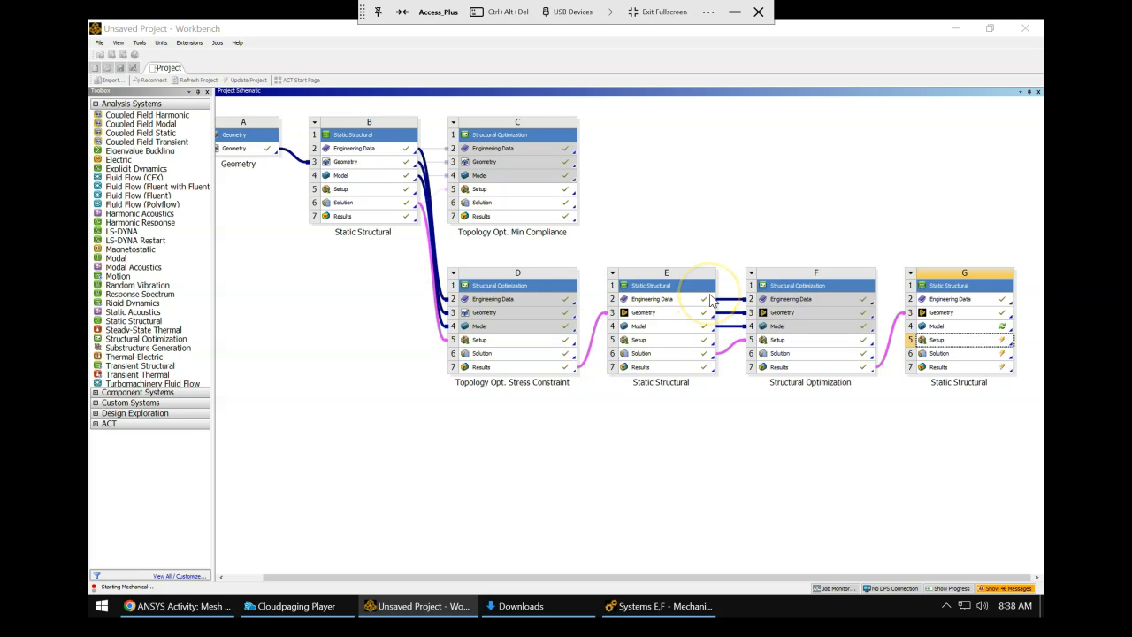
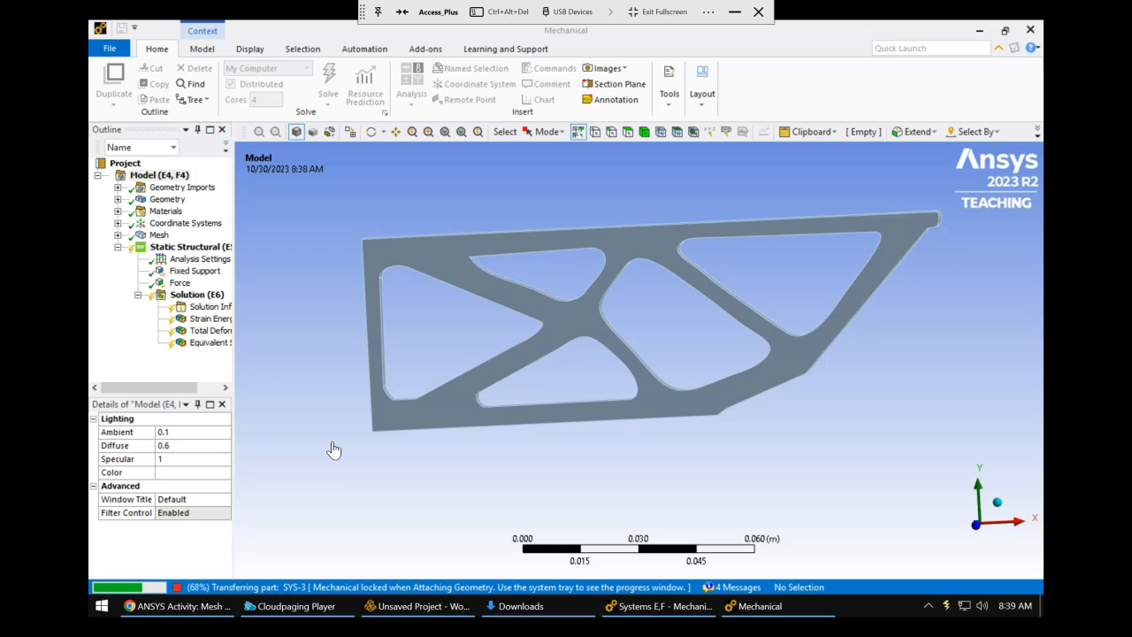
Dismiss the Scoping Wizard worksheet and assign Structural Steel to the SYS-3\Solid body.
click(342, 566)
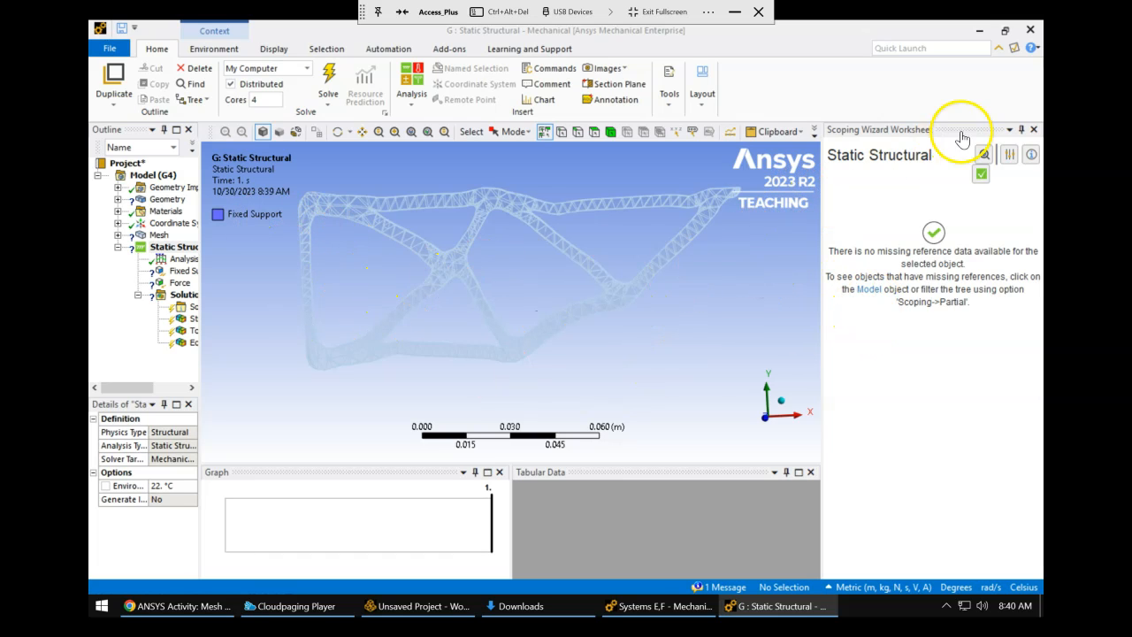
click(1034, 131)
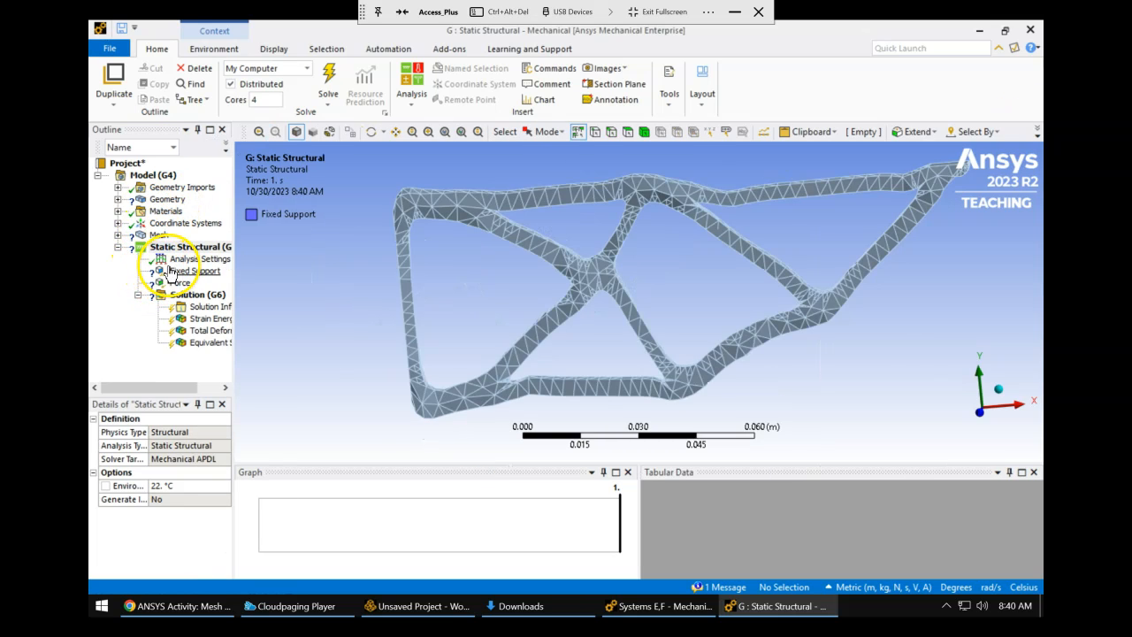
click(118, 199)
click(174, 213)
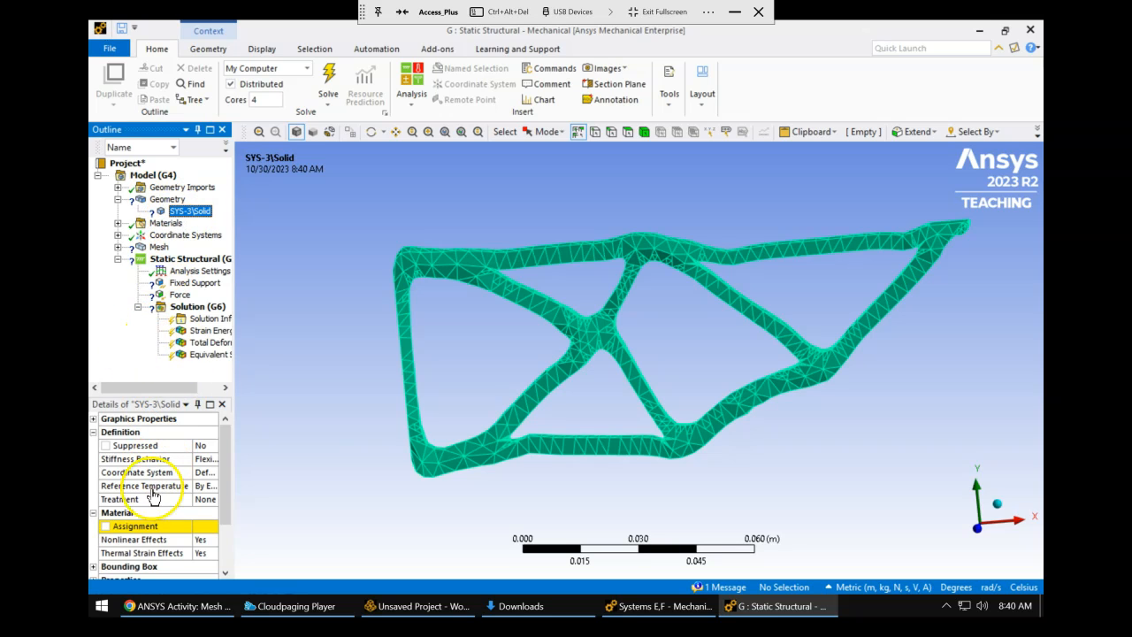
drag(235, 522, 328, 523)
click(256, 526)
click(312, 528)
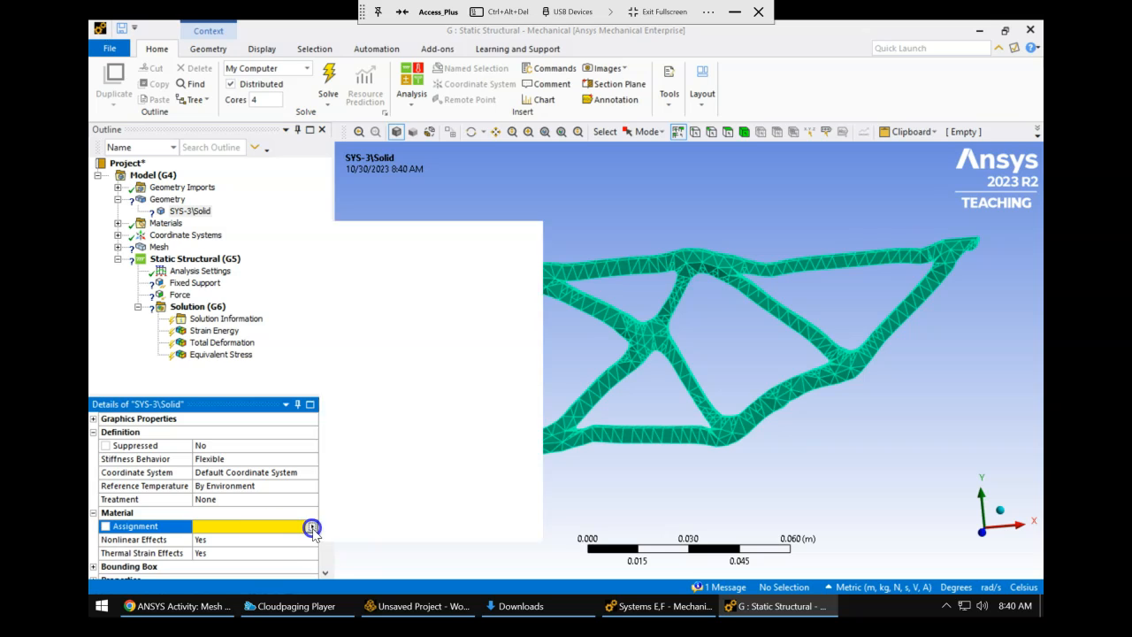
click(378, 340)
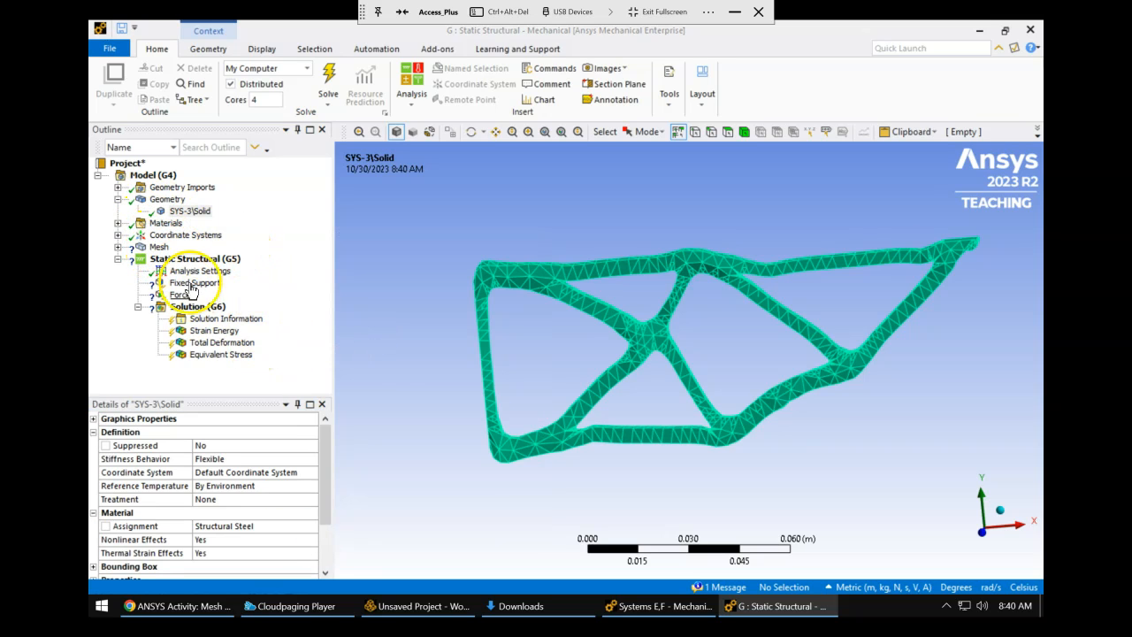
Delete the Patch Conforming Method from the mesh of model G4.
click(118, 249)
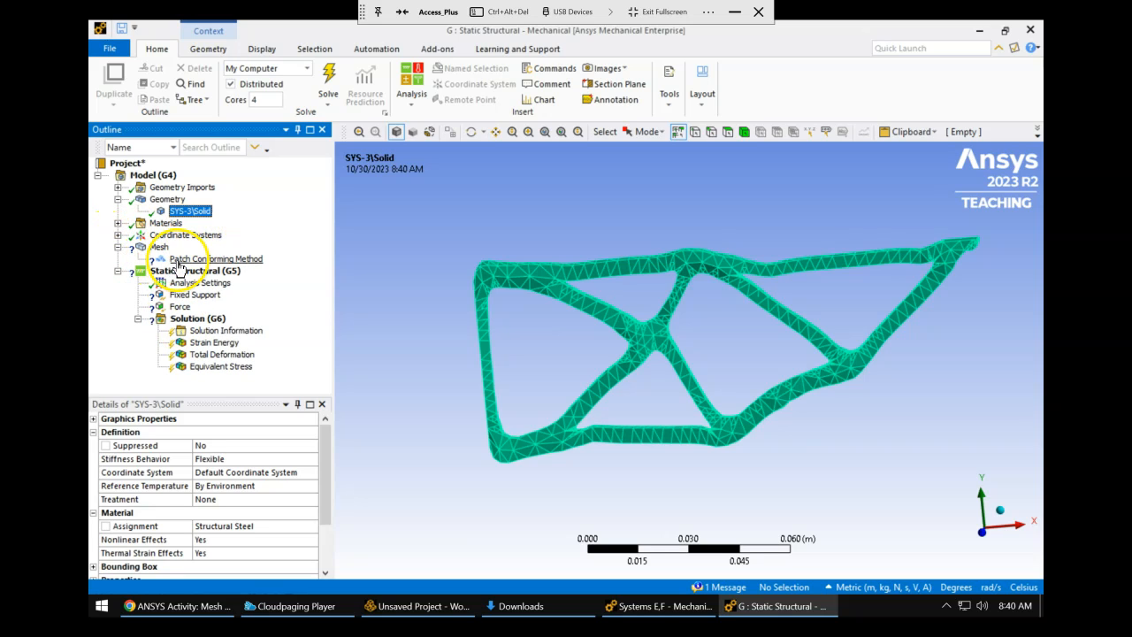
click(196, 258)
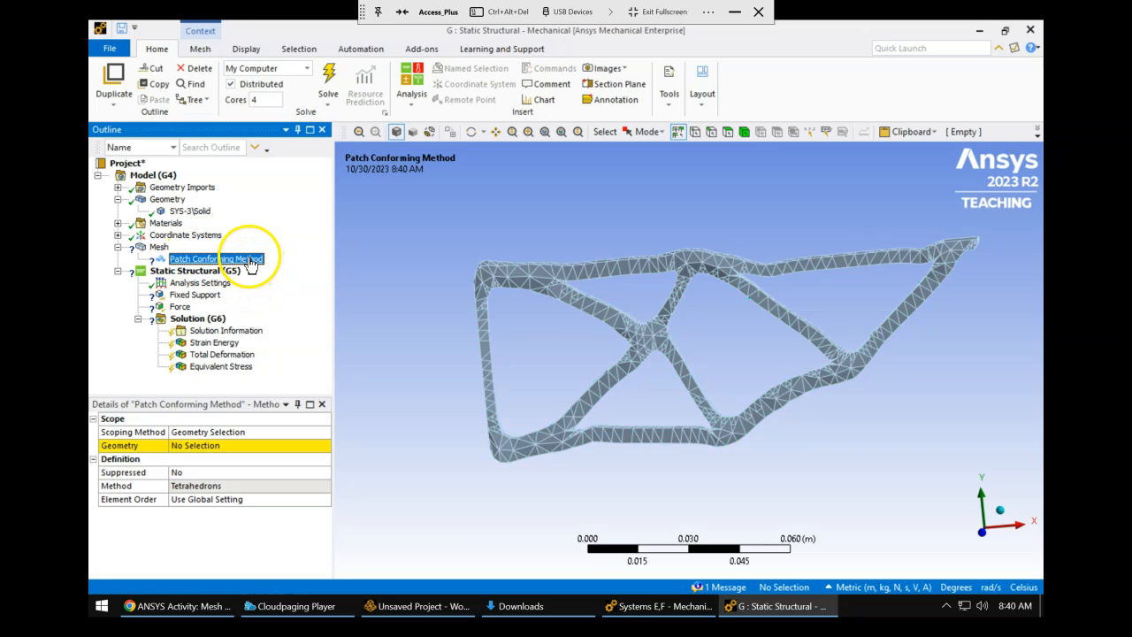
right_click(249, 262)
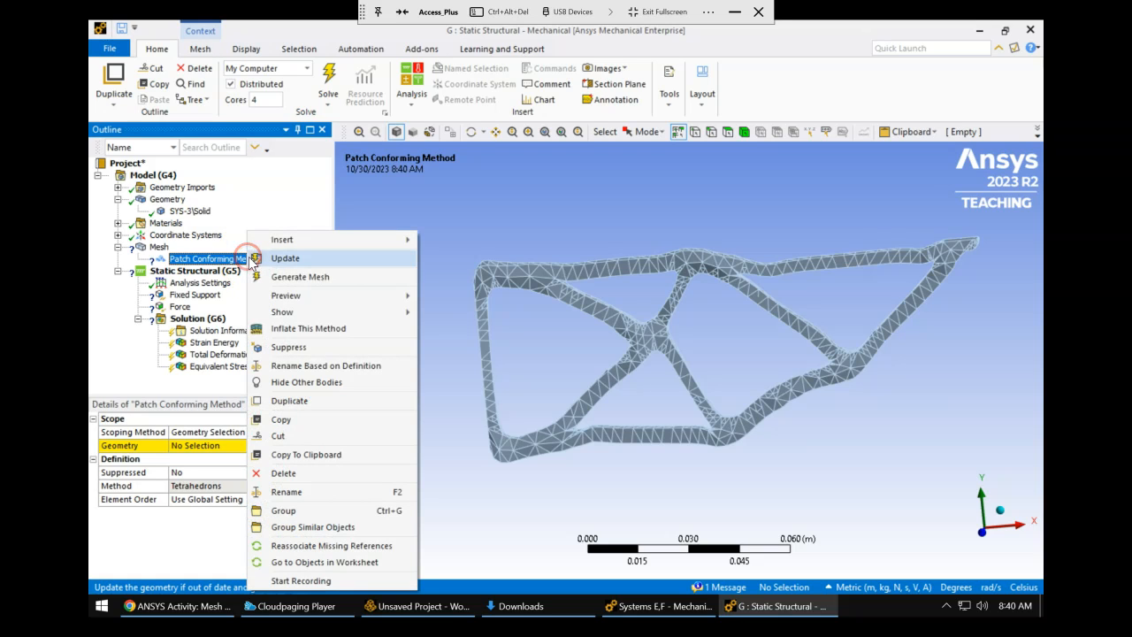
click(281, 475)
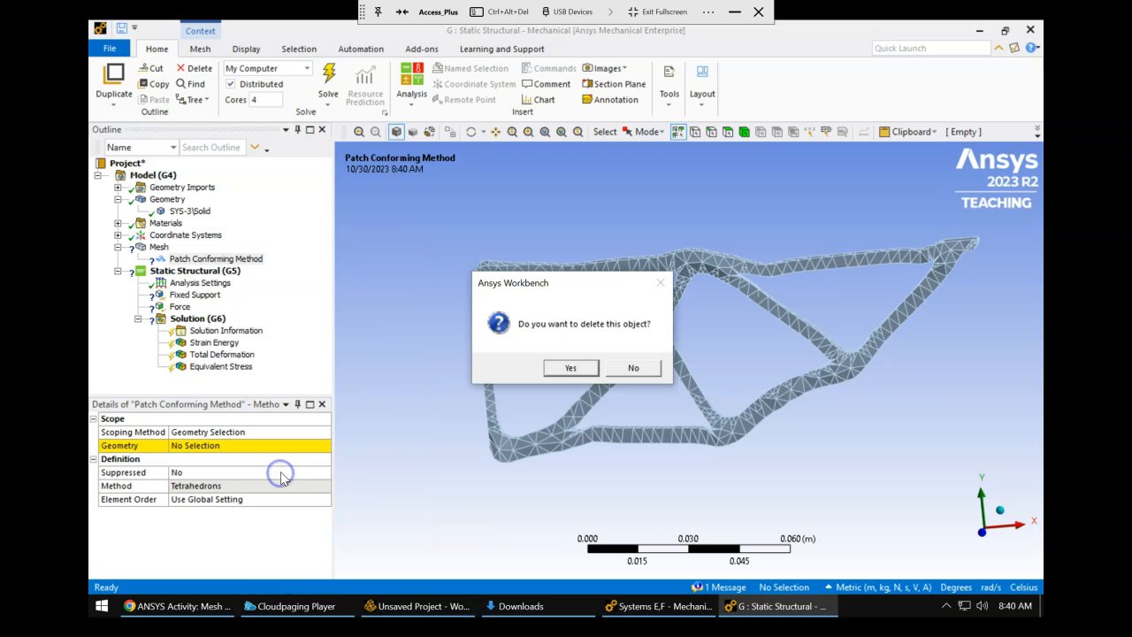
click(571, 368)
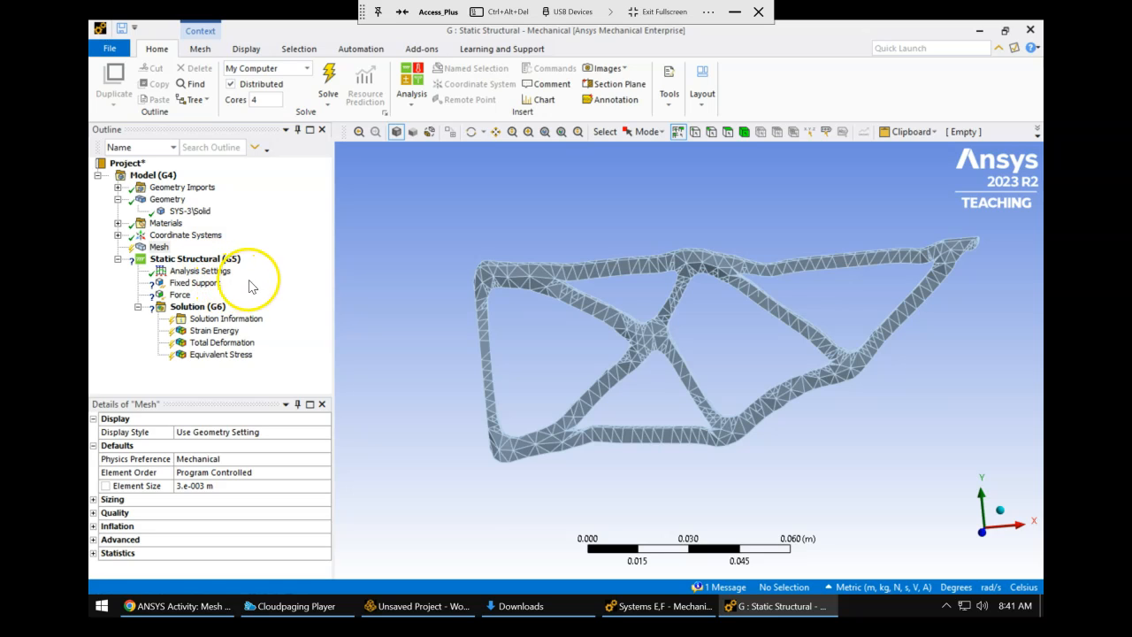
Scope system G's Fixed Support to the long narrow vertical end face at the plate's left edge.
click(193, 285)
middle_drag(450, 346, 538, 306)
scroll(536, 305, up, 1)
scroll(472, 285, down, 2)
scroll(468, 281, up, 4)
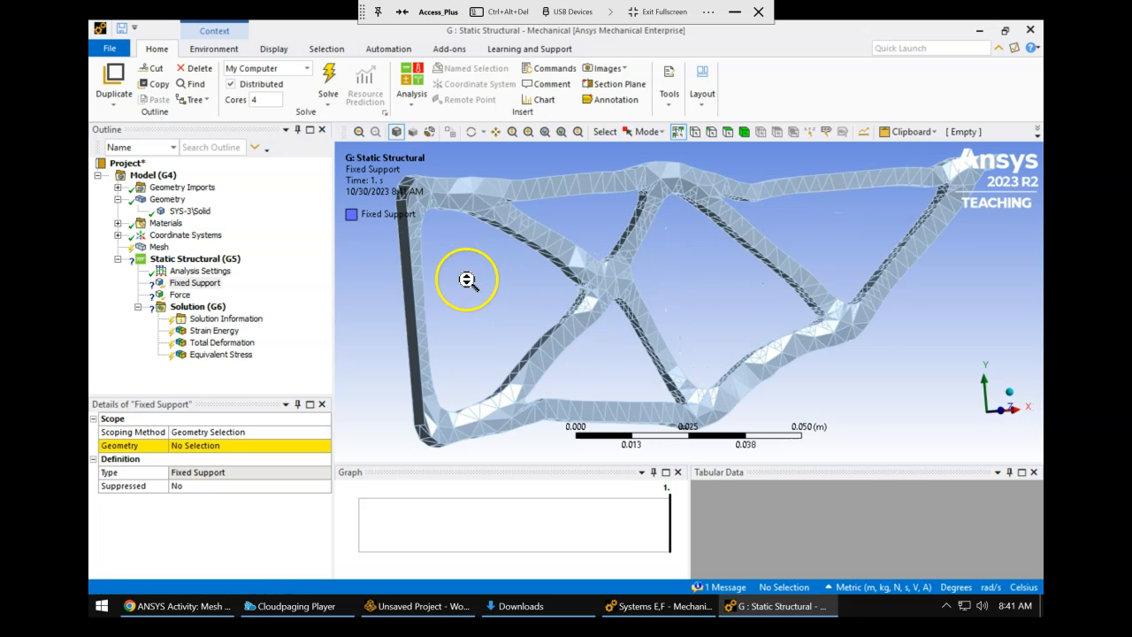
ctrl+middle_drag(460, 286, 557, 296)
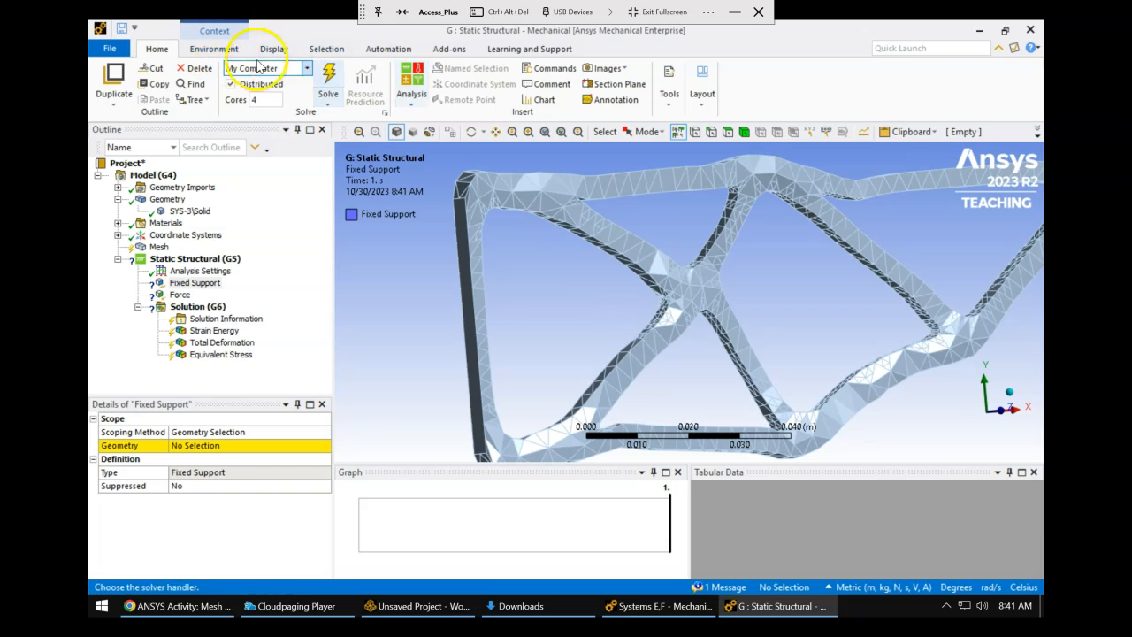
click(215, 48)
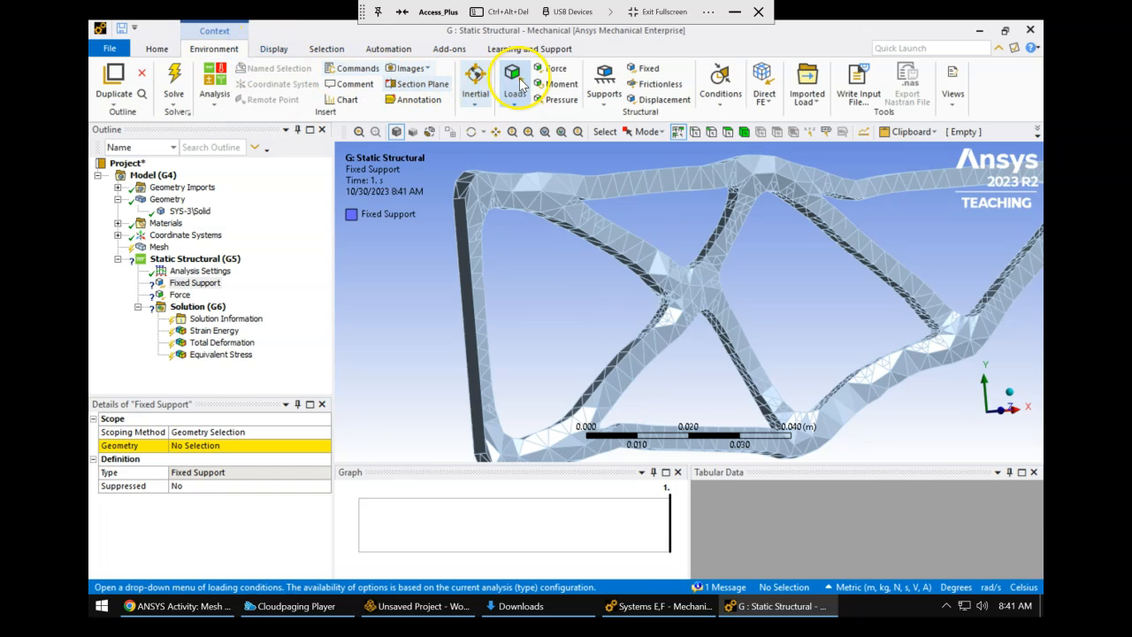
click(463, 284)
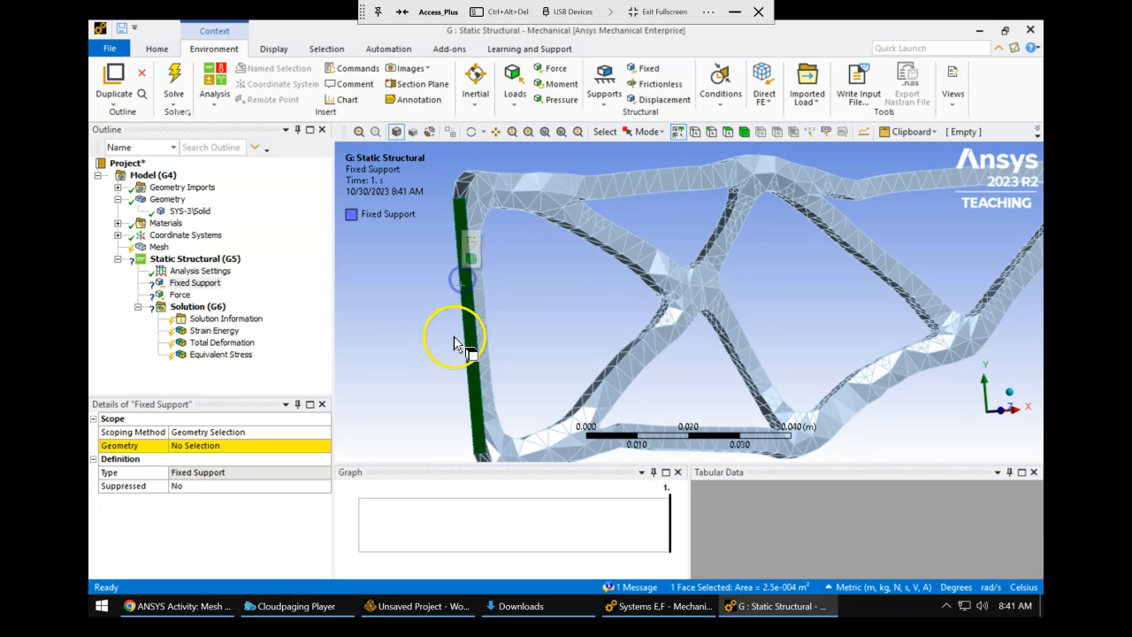
click(278, 446)
click(239, 446)
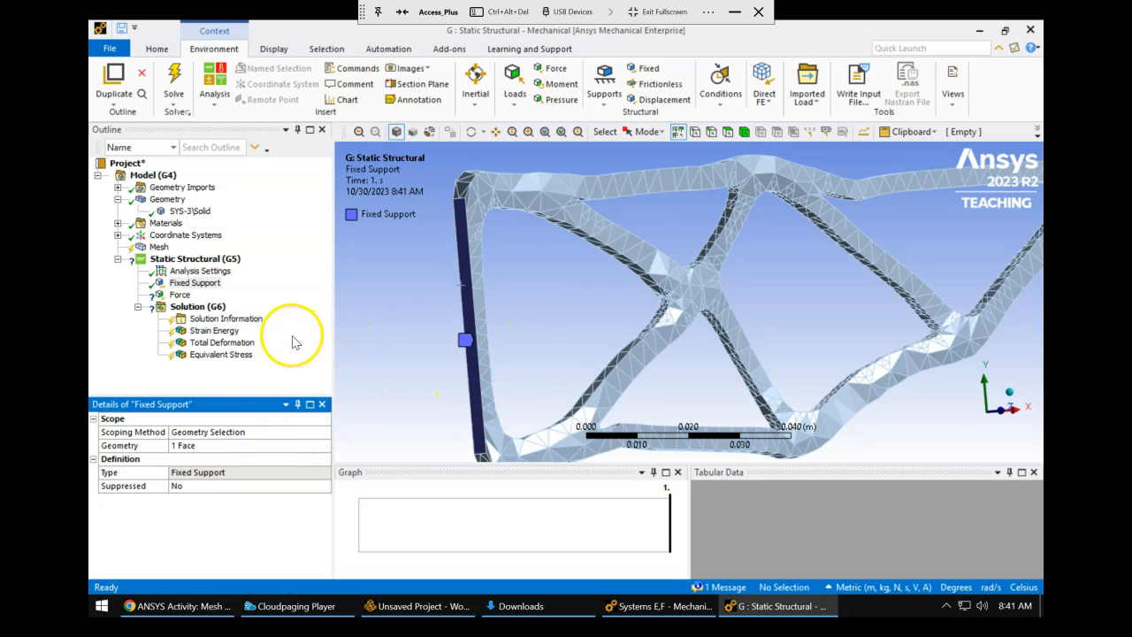
Scope system G's Force to the small flat upper face at the plate's right tip.
click(182, 296)
ctrl+middle_drag(895, 278, 381, 371)
middle_drag(579, 232, 619, 339)
ctrl+middle_drag(671, 250, 586, 365)
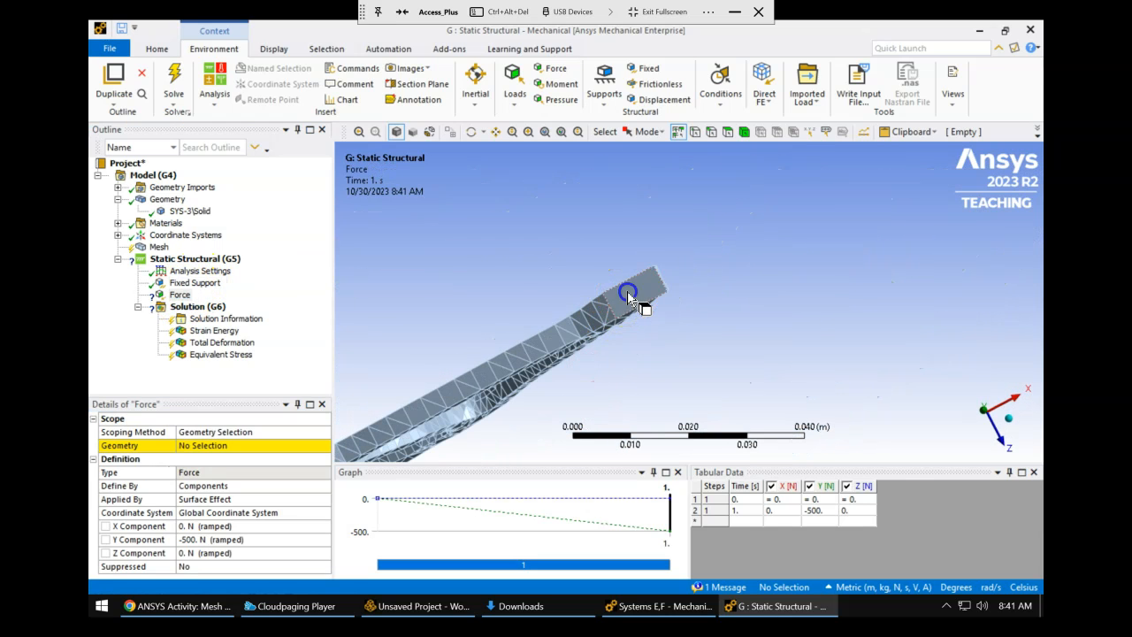
click(627, 290)
click(225, 445)
click(219, 445)
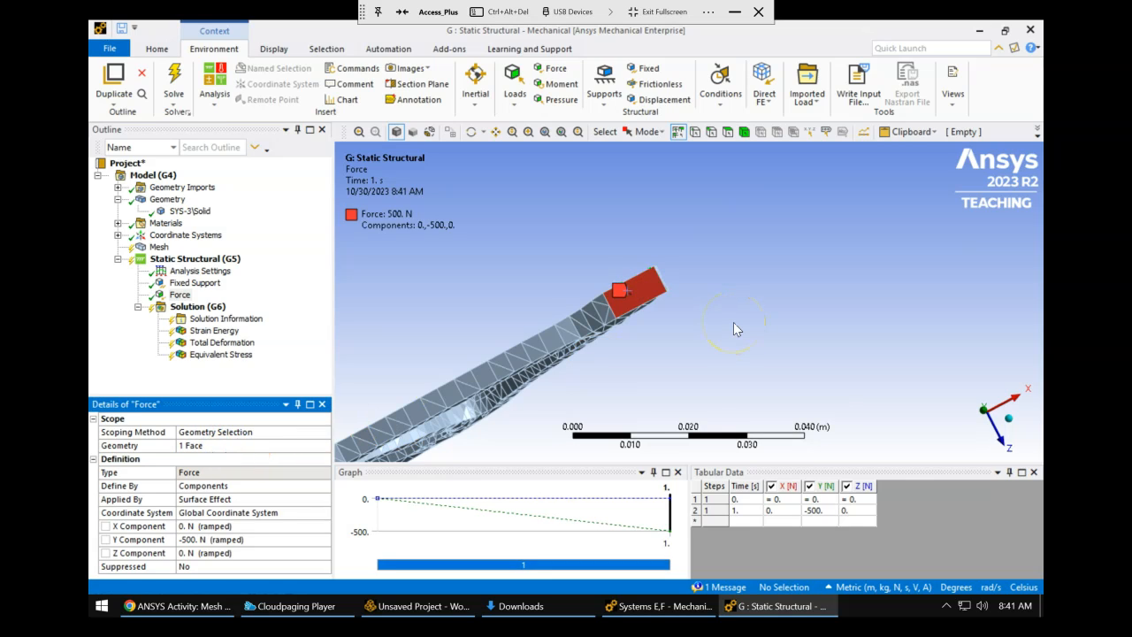
Check the placement of the Force and Fixed Support on the plate from several viewing angles.
middle_drag(784, 354, 768, 293)
ctrl+middle_drag(695, 332, 925, 254)
scroll(784, 321, up, 2)
ctrl+middle_drag(676, 325, 709, 321)
scroll(695, 319, down, 2)
scroll(768, 314, down, 2)
scroll(705, 320, down, 1)
ctrl+middle_drag(765, 343, 700, 343)
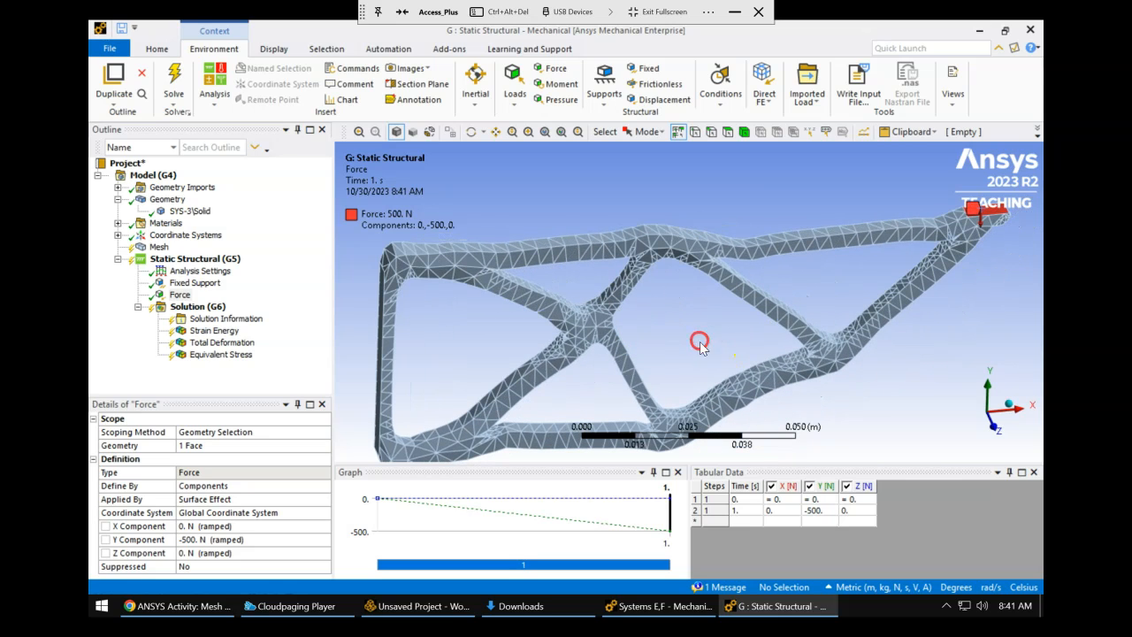
click(187, 285)
middle_drag(375, 317, 407, 316)
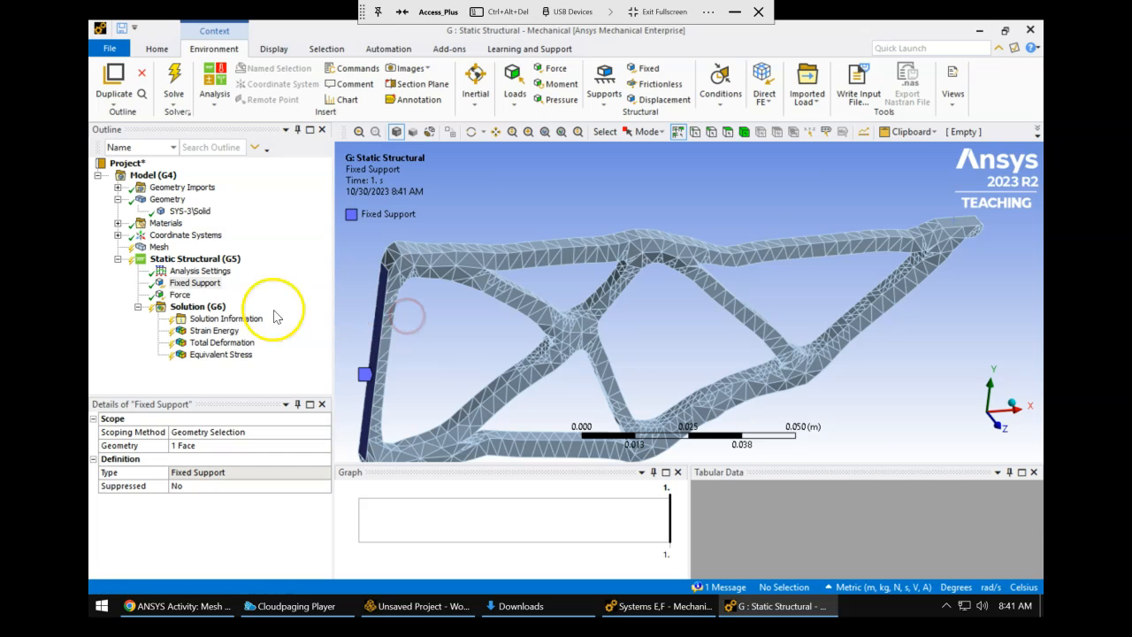
click(181, 295)
middle_drag(915, 262, 936, 242)
middle_drag(602, 301, 498, 239)
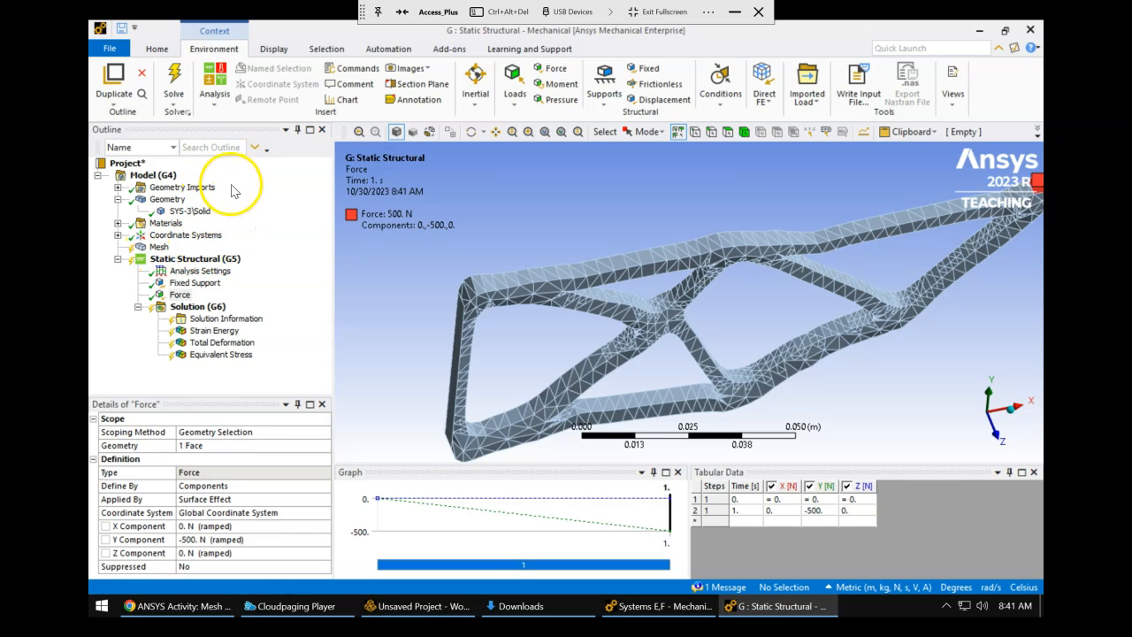
Solve system G's static structural analysis, switch to the Systems E,F Mechanical window and allow ans.distreader.cluster through the Windows firewall.
click(177, 78)
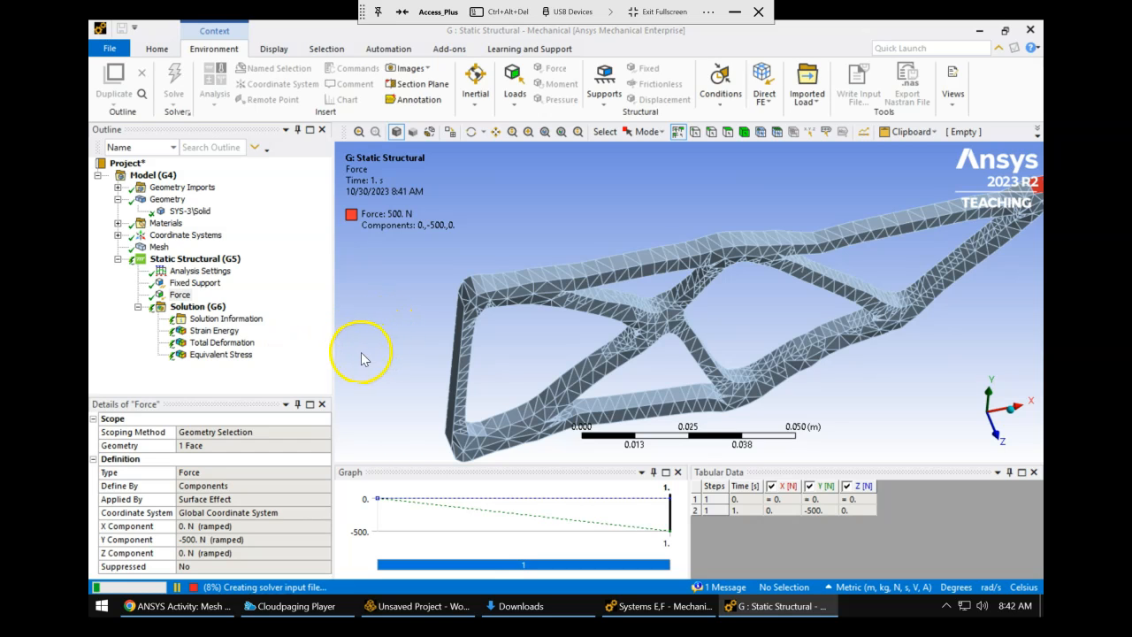
middle_drag(750, 343, 728, 311)
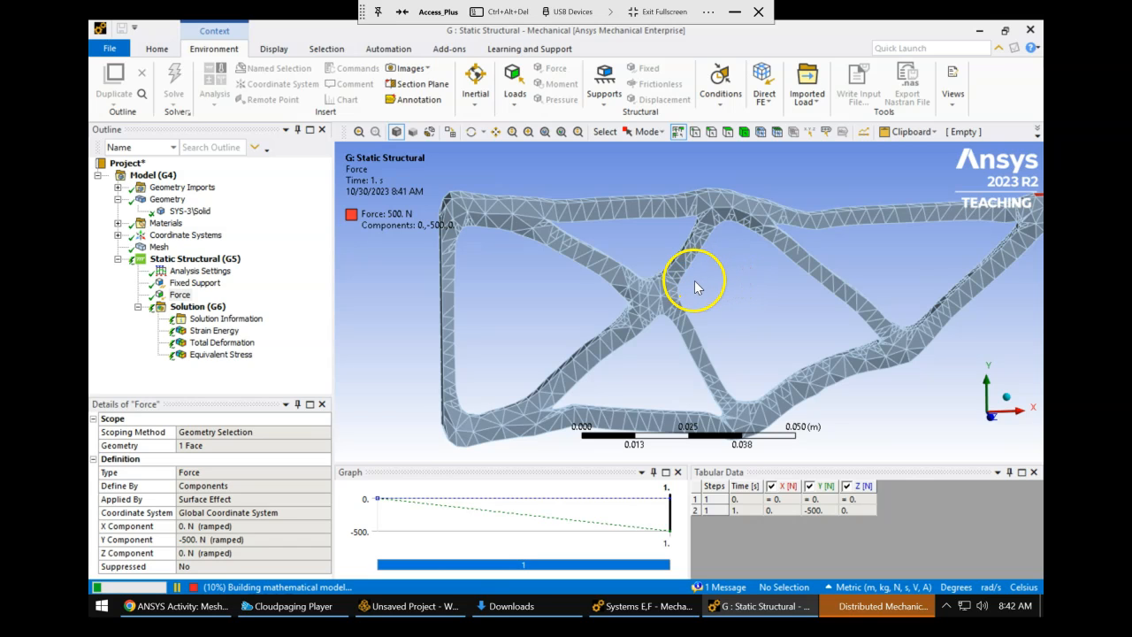
click(675, 606)
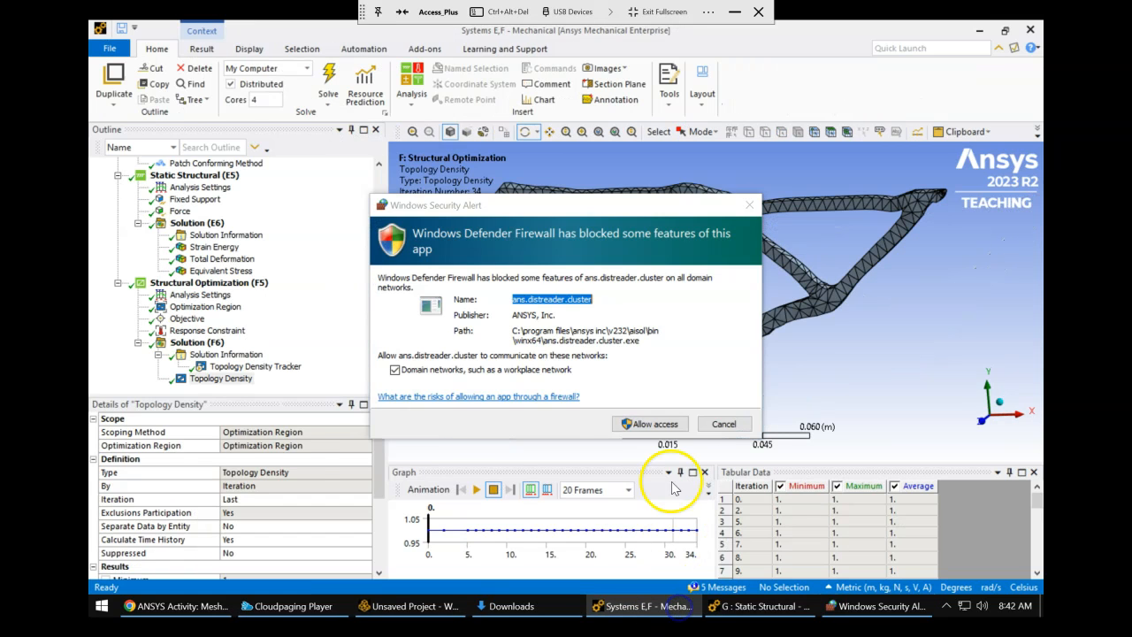
click(667, 425)
Compare the Total Deformation result of system E with the Total Deformation of the reshaped plate in system G.
drag(379, 343, 380, 268)
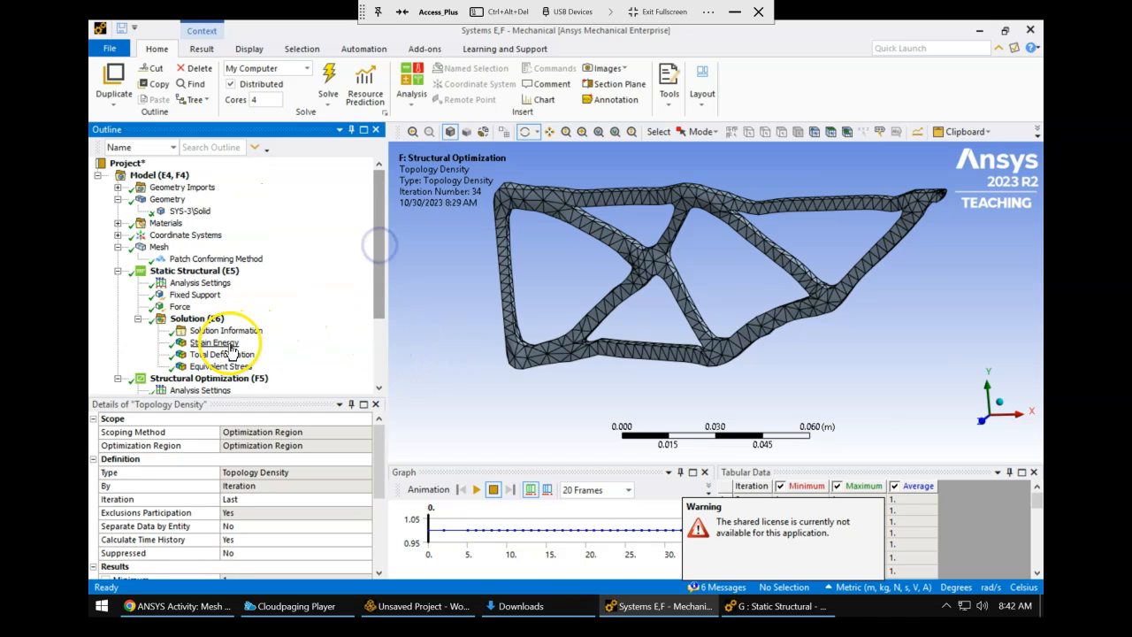
click(230, 355)
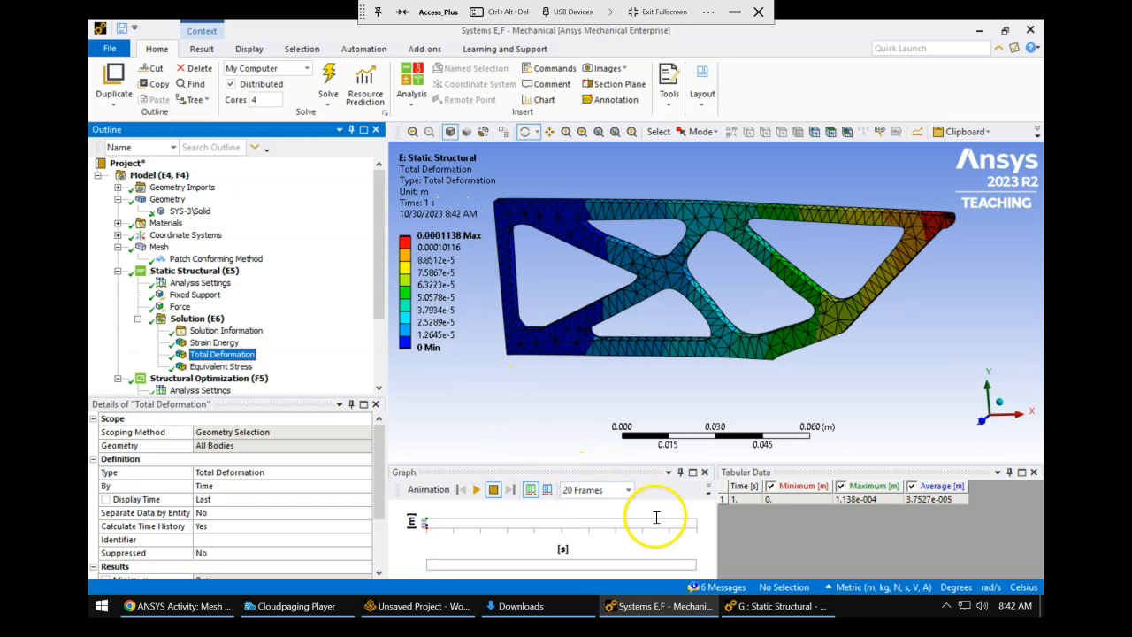
click(752, 606)
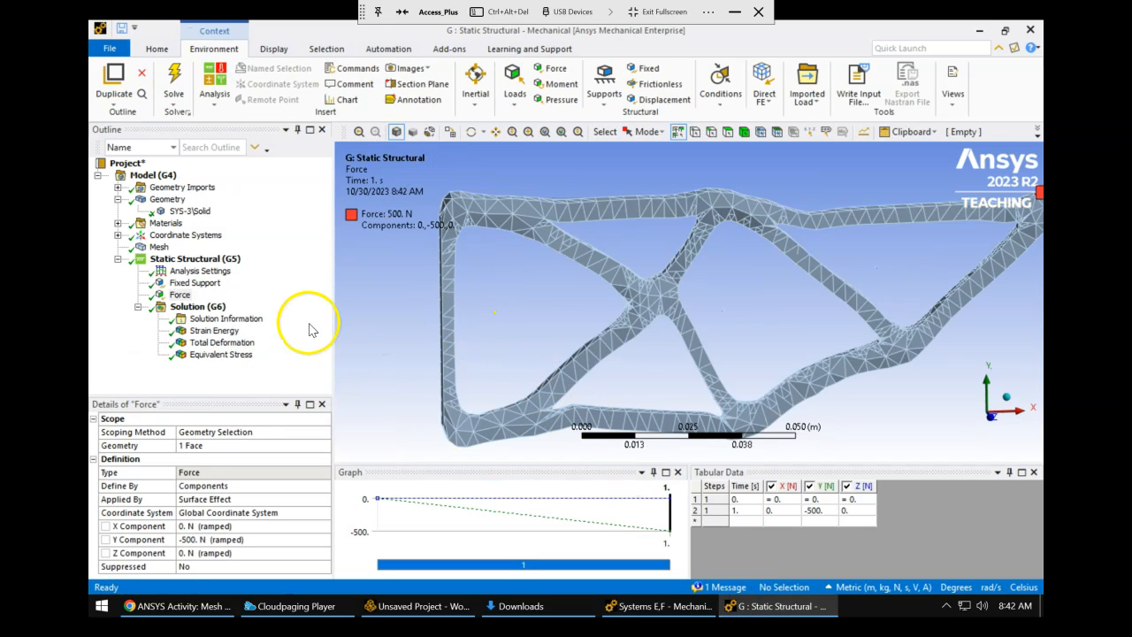
click(229, 347)
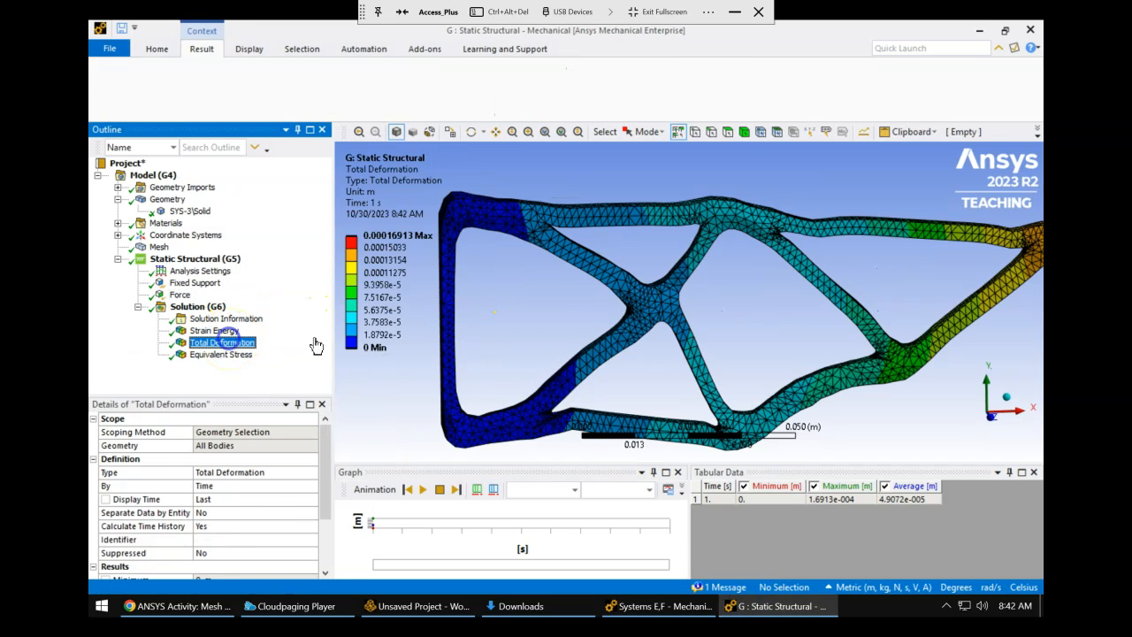
drag(680, 258, 662, 275)
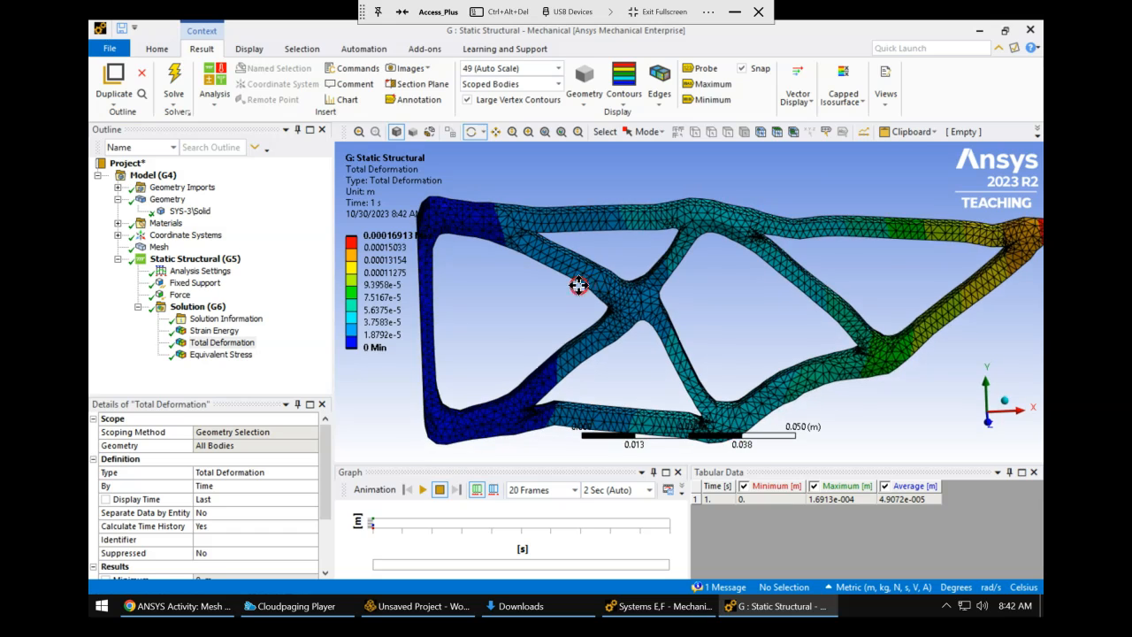
drag(576, 286, 443, 256)
click(396, 250)
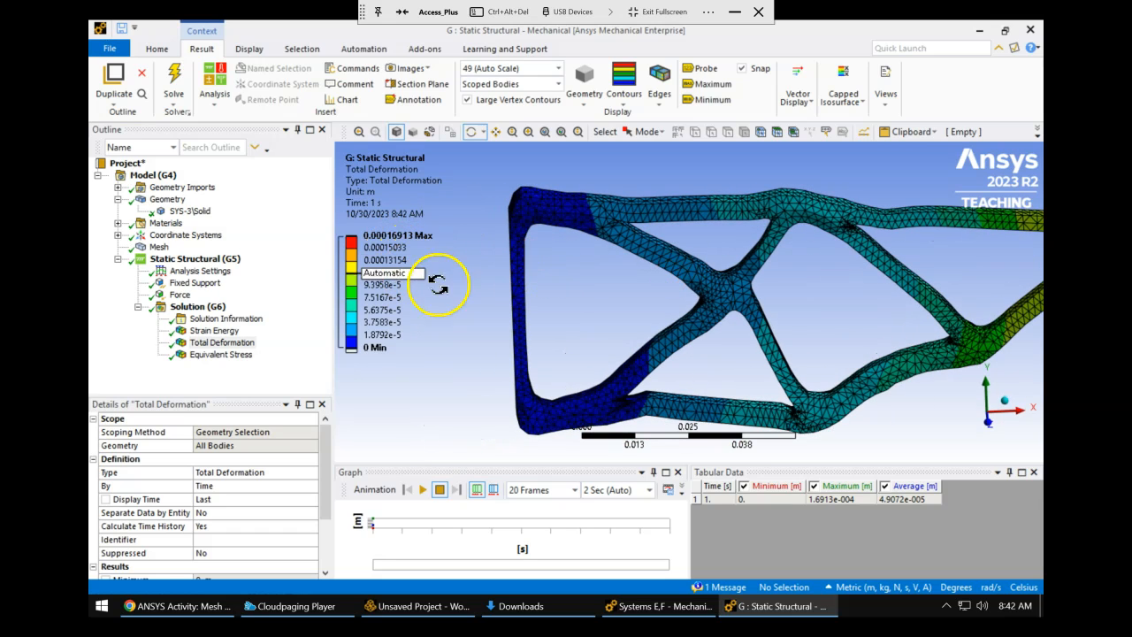
drag(801, 290, 752, 273)
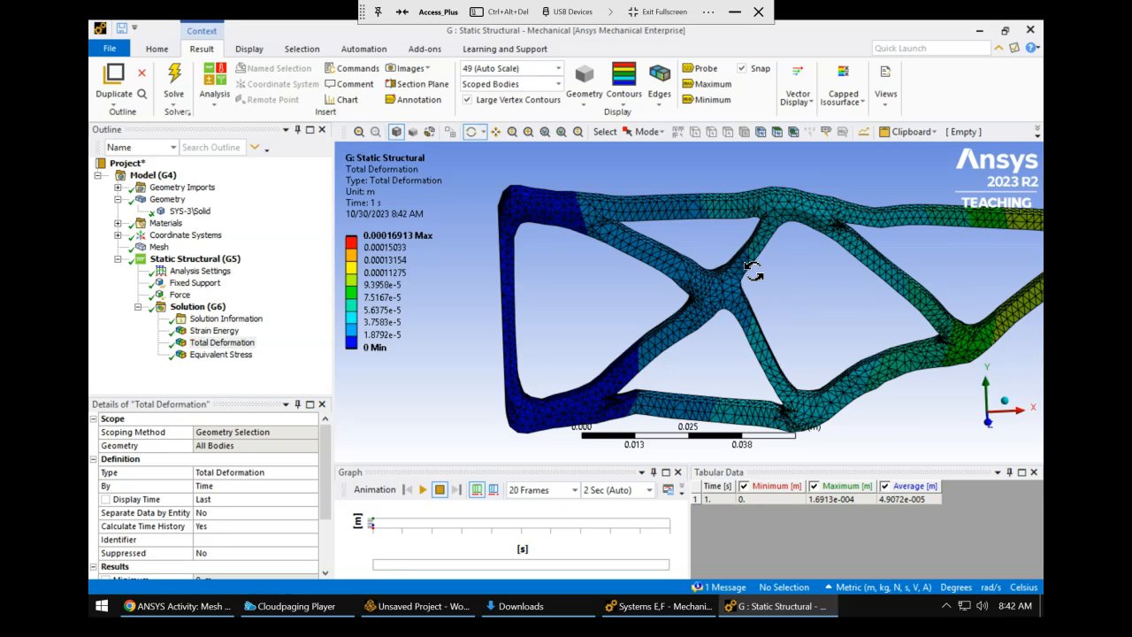
drag(611, 286, 621, 292)
click(389, 251)
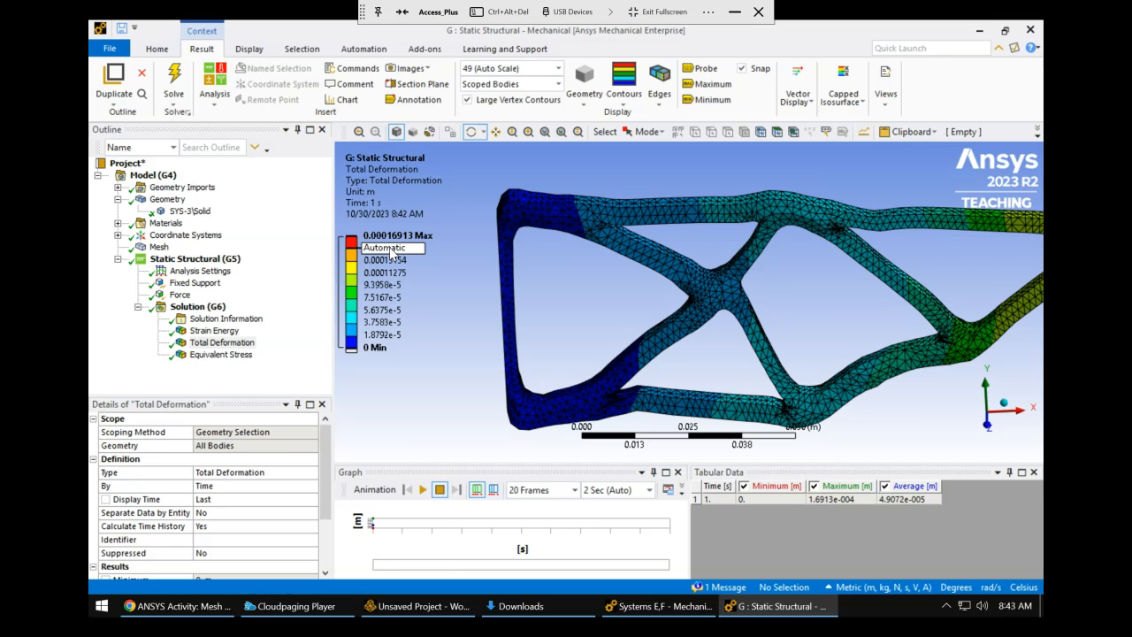
drag(963, 311, 826, 302)
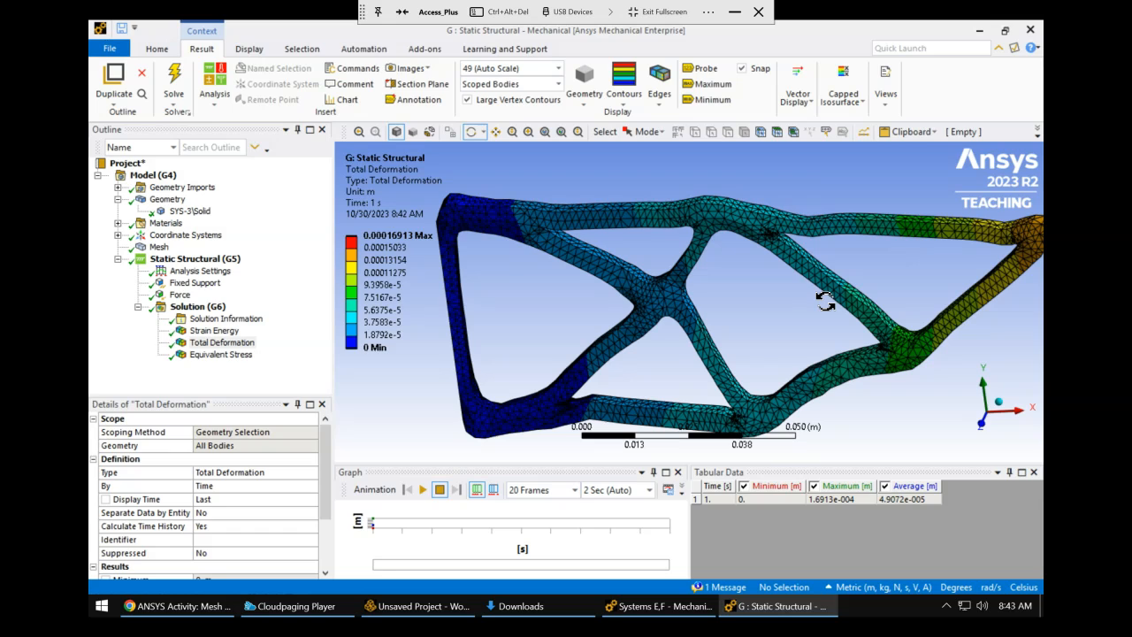
drag(856, 314, 884, 291)
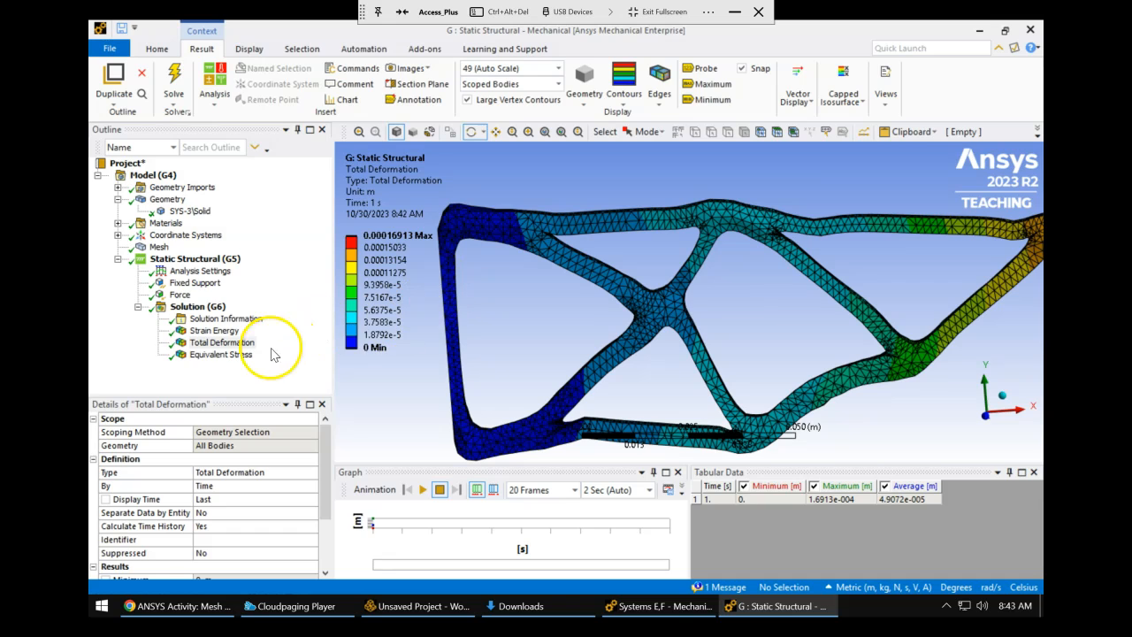
Switch to the Systems E,F Mechanical window and examine the Equivalent Stress result of system E.
click(645, 606)
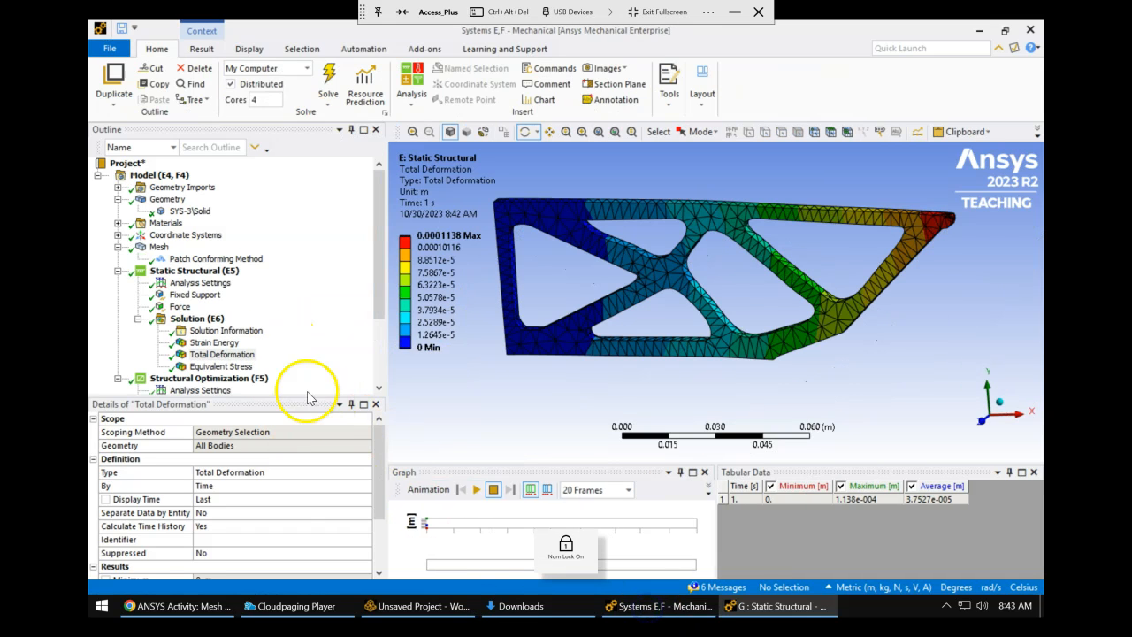
click(232, 367)
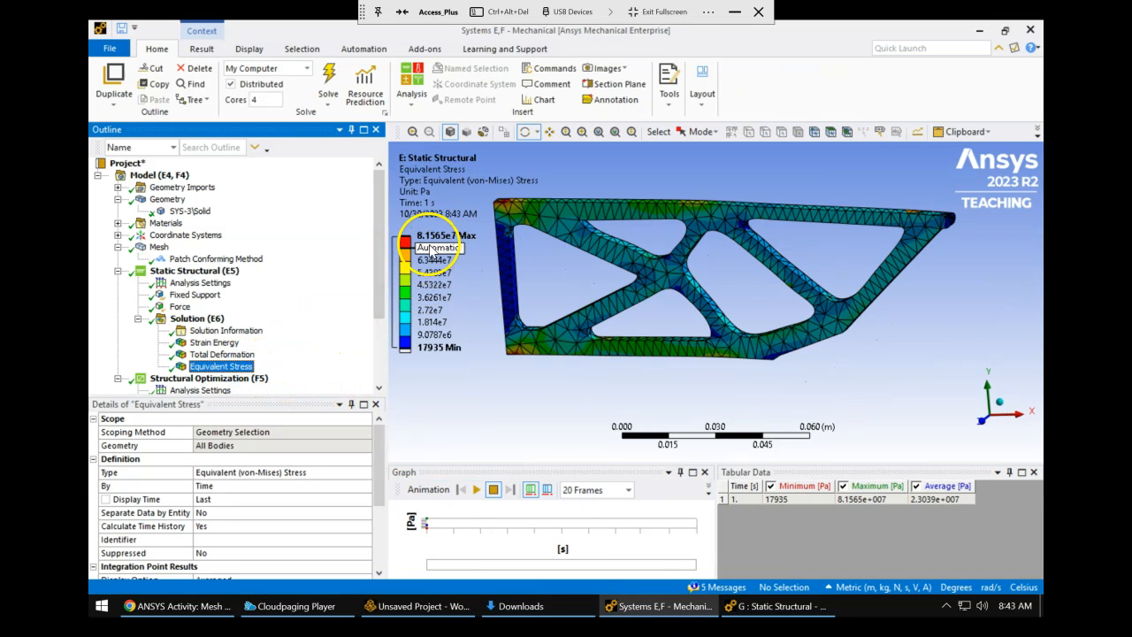
middle_drag(573, 235, 511, 200)
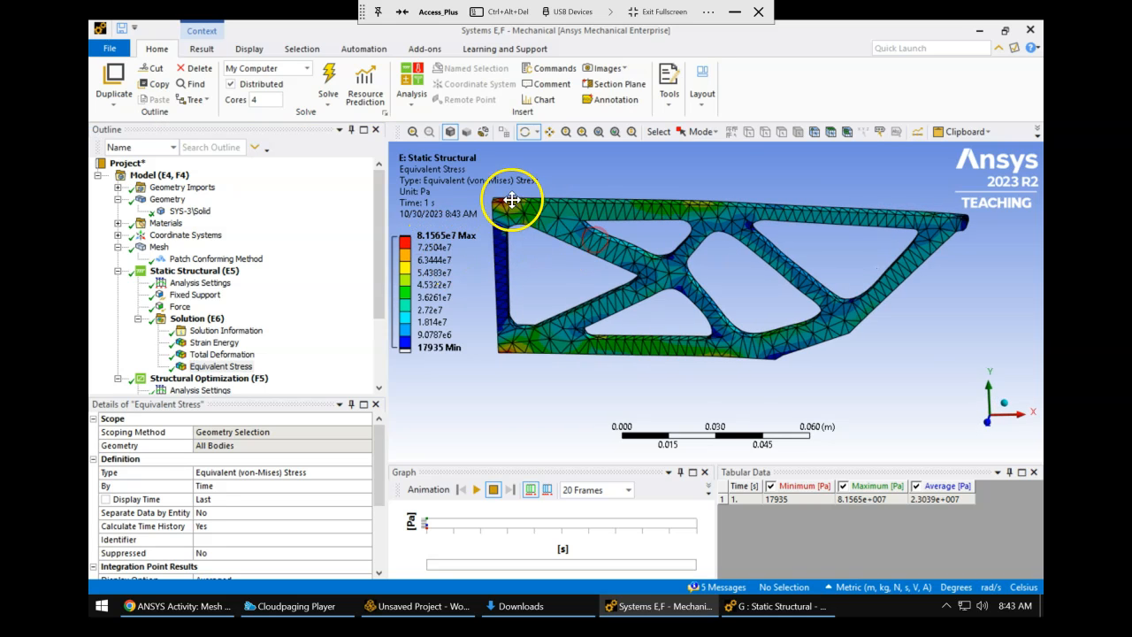
Examine system G's Equivalent Stress, including the plate's upper left corner, and return to system E's stress result for comparison.
click(775, 607)
scroll(630, 321, up, 2)
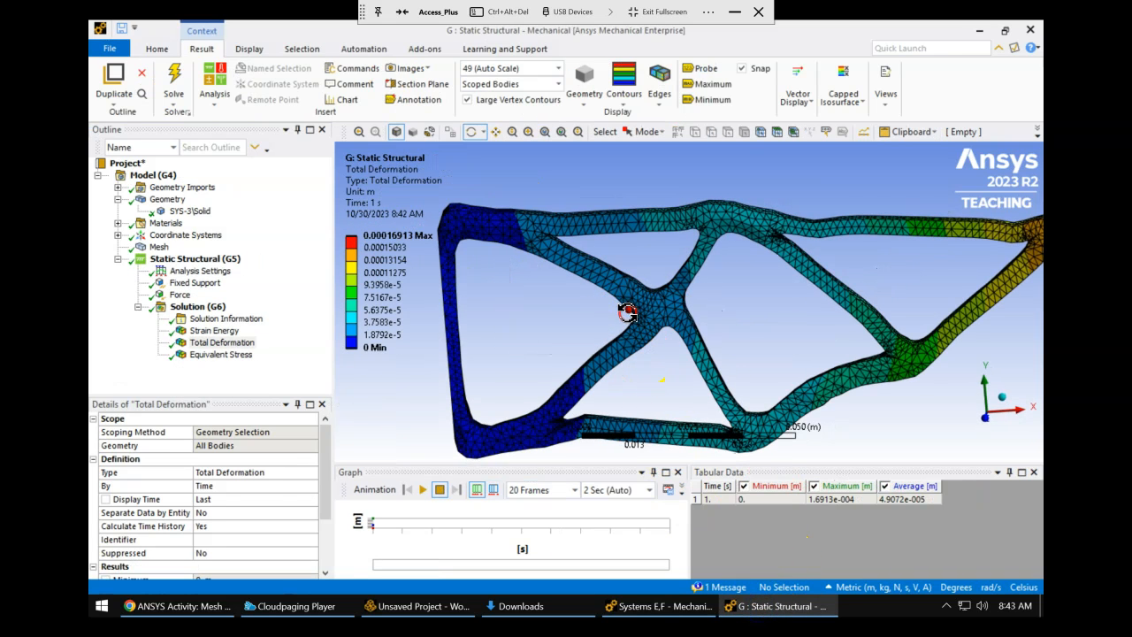
click(237, 356)
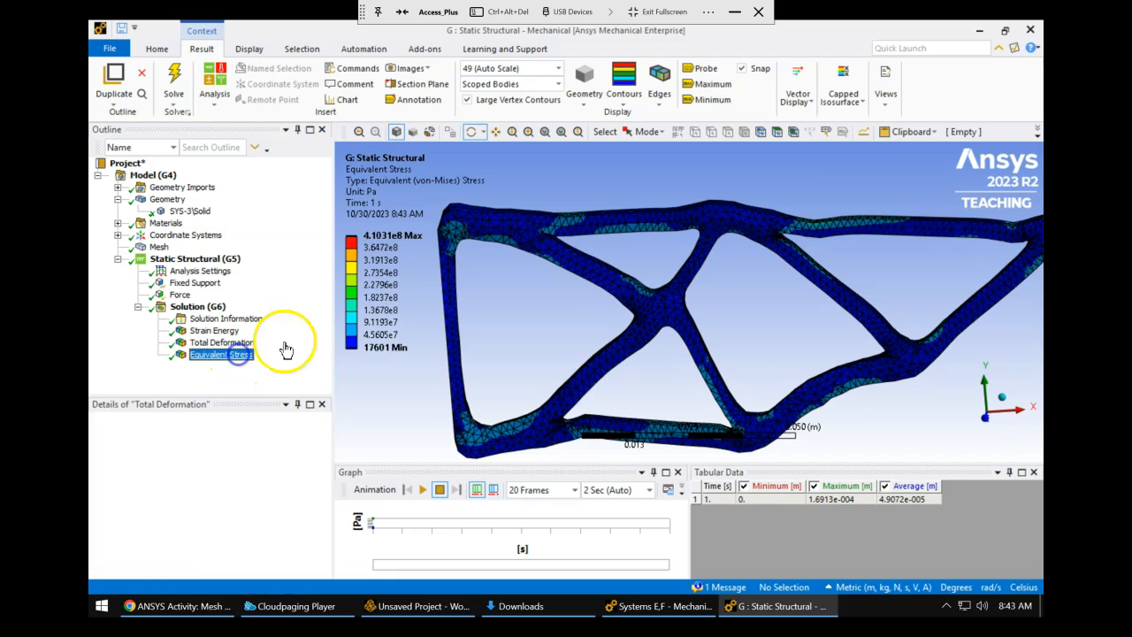
mouse_move(617, 263)
mouse_down()
mouse_move(470, 187)
mouse_move(444, 298)
mouse_up()
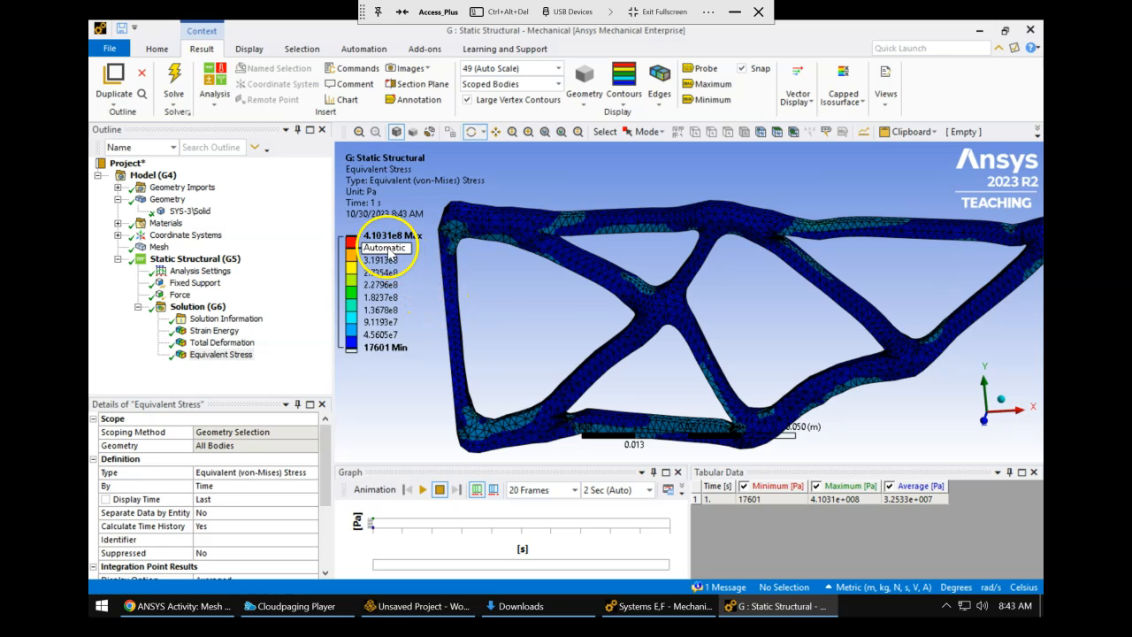
mouse_move(398, 258)
mouse_down()
mouse_move(663, 278)
mouse_move(426, 290)
mouse_up()
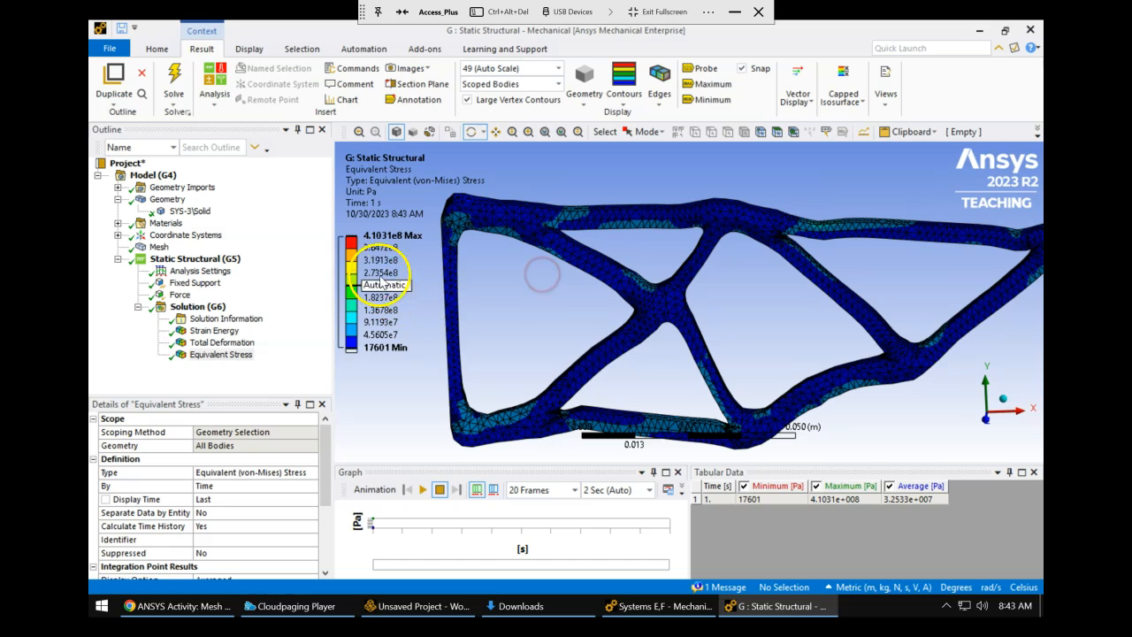
drag(443, 254, 491, 226)
scroll(505, 237, up, 5)
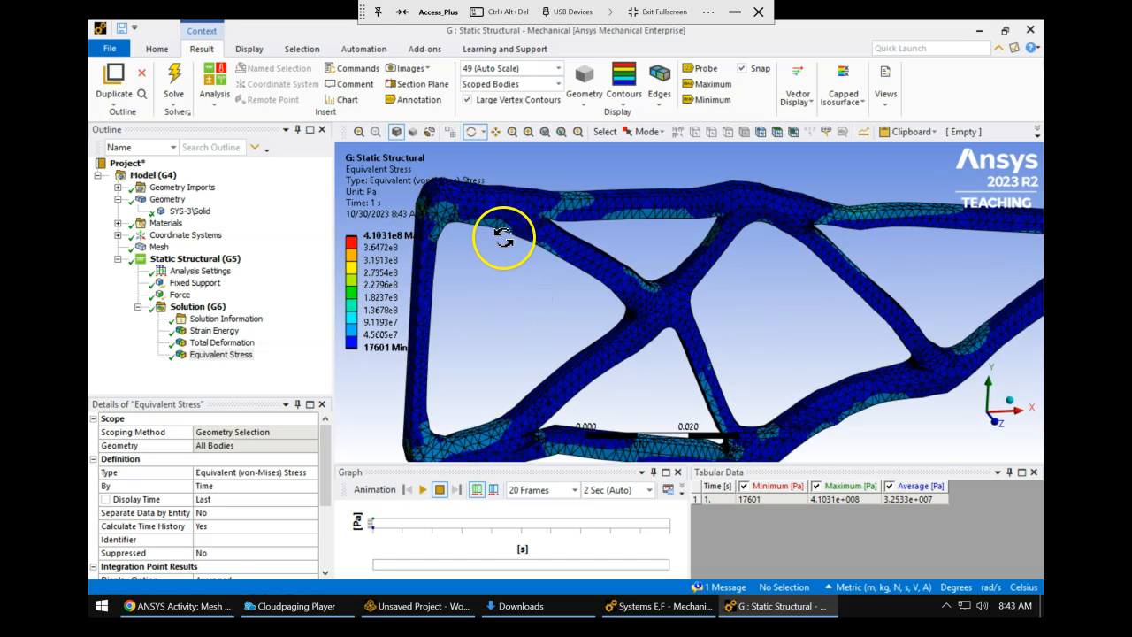
ctrl+middle_drag(551, 251, 897, 322)
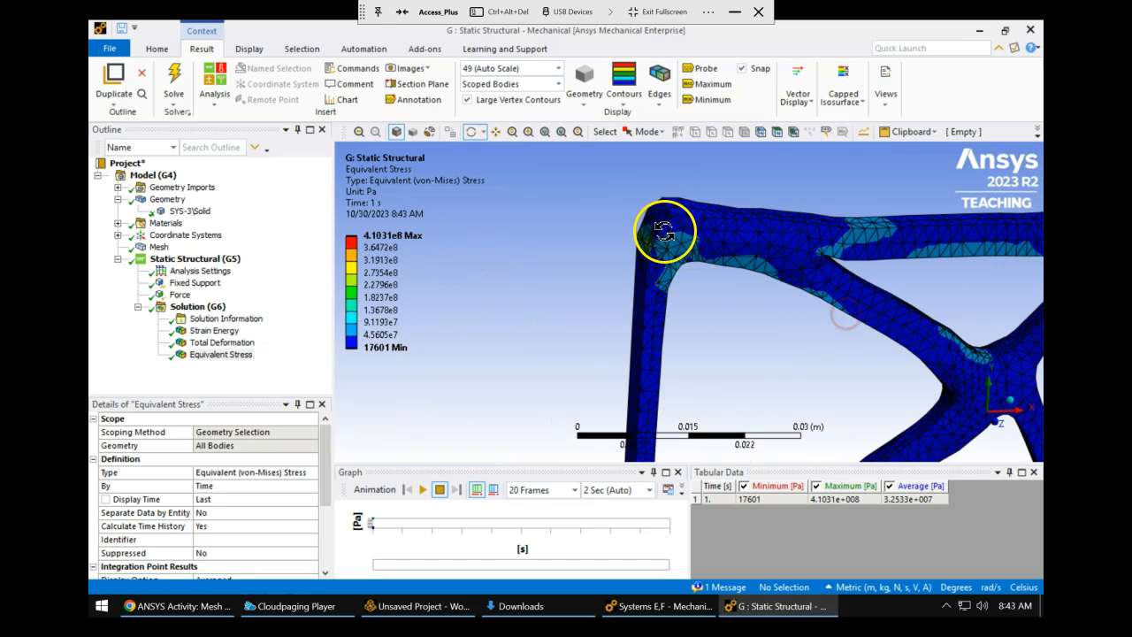
drag(735, 293, 715, 277)
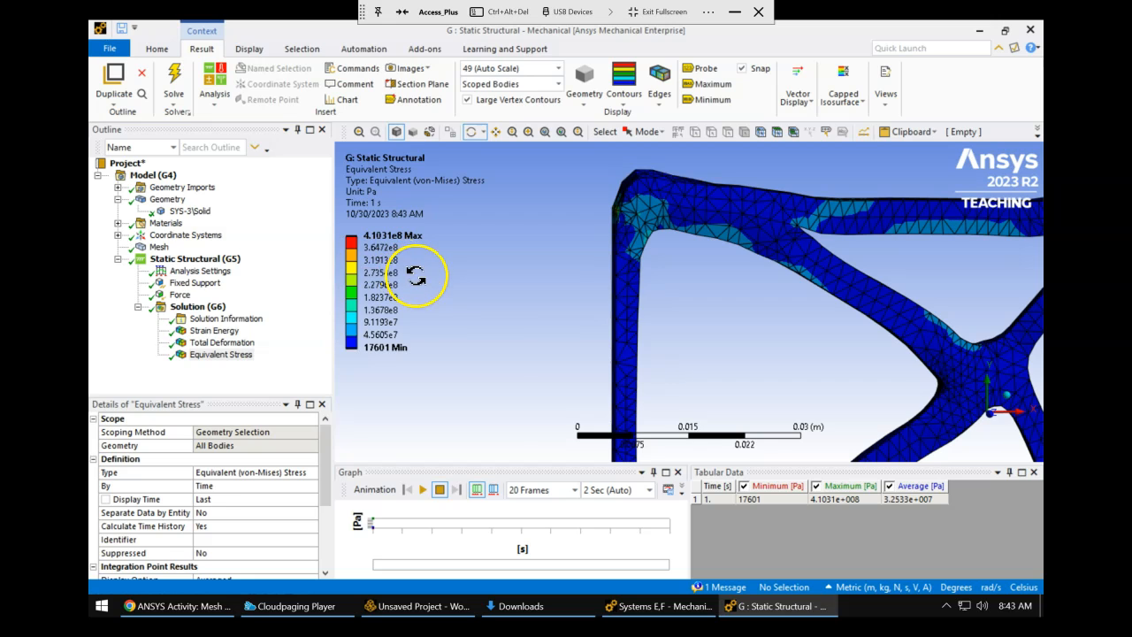
drag(621, 290, 721, 309)
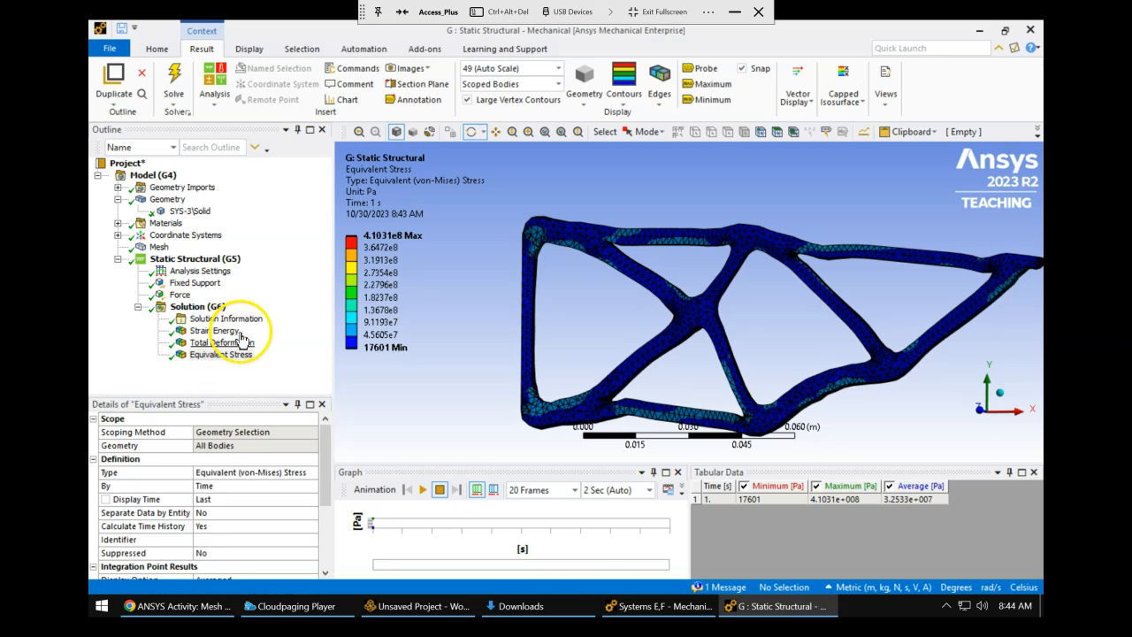
click(650, 607)
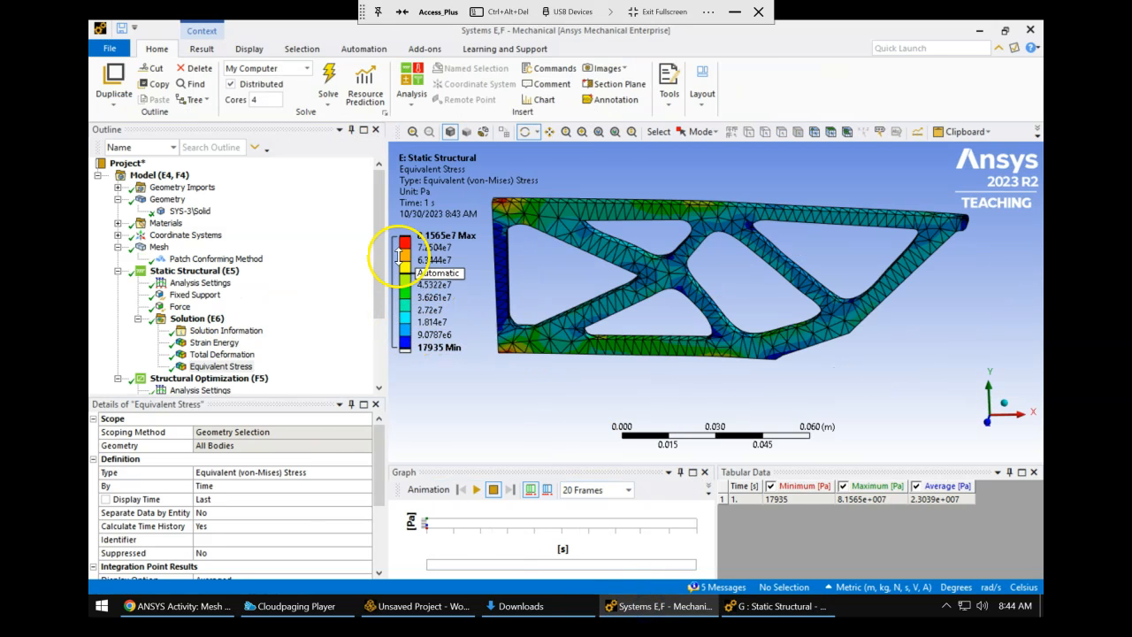
Review system F's structural optimization setup, examining the Optimization Region, the Objective and the compliance Response Constraint.
drag(375, 259, 382, 328)
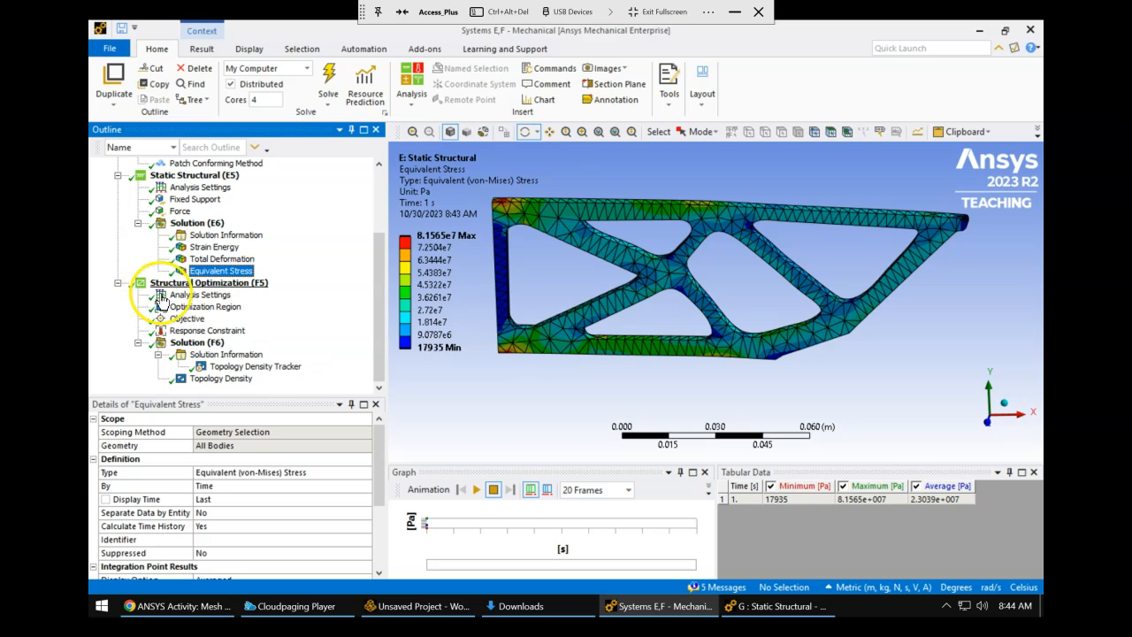
click(216, 307)
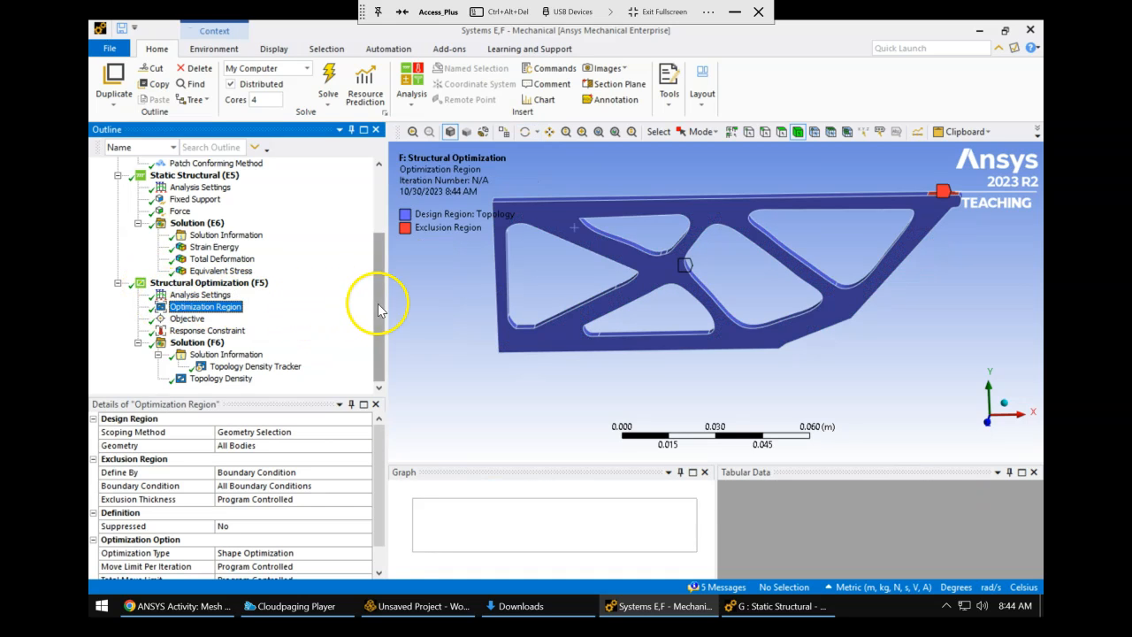
click(187, 319)
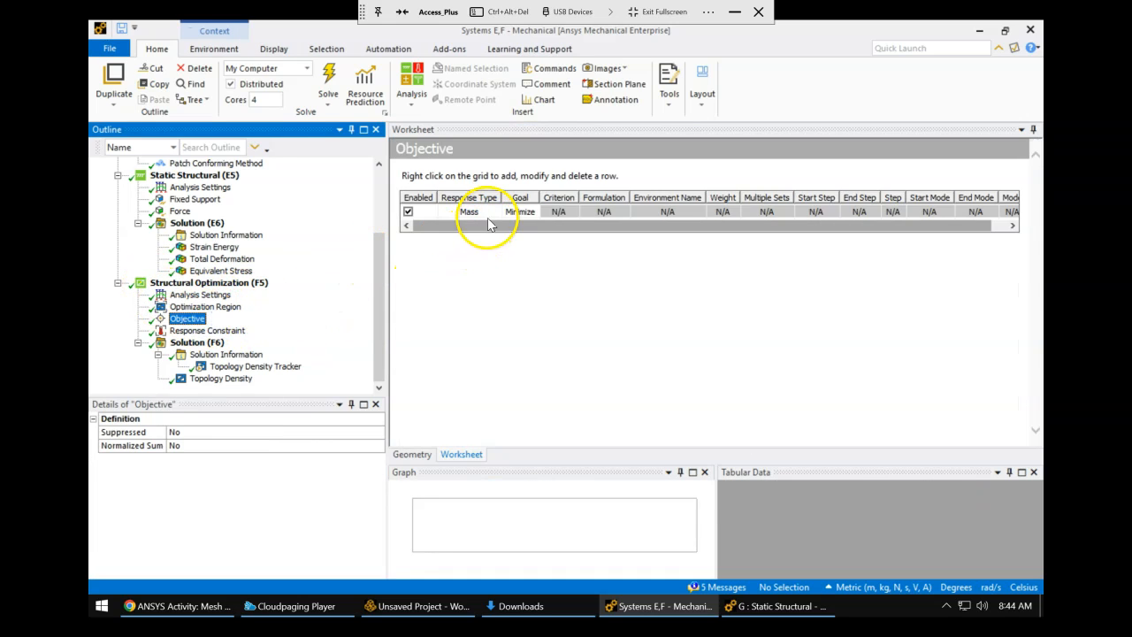
click(208, 330)
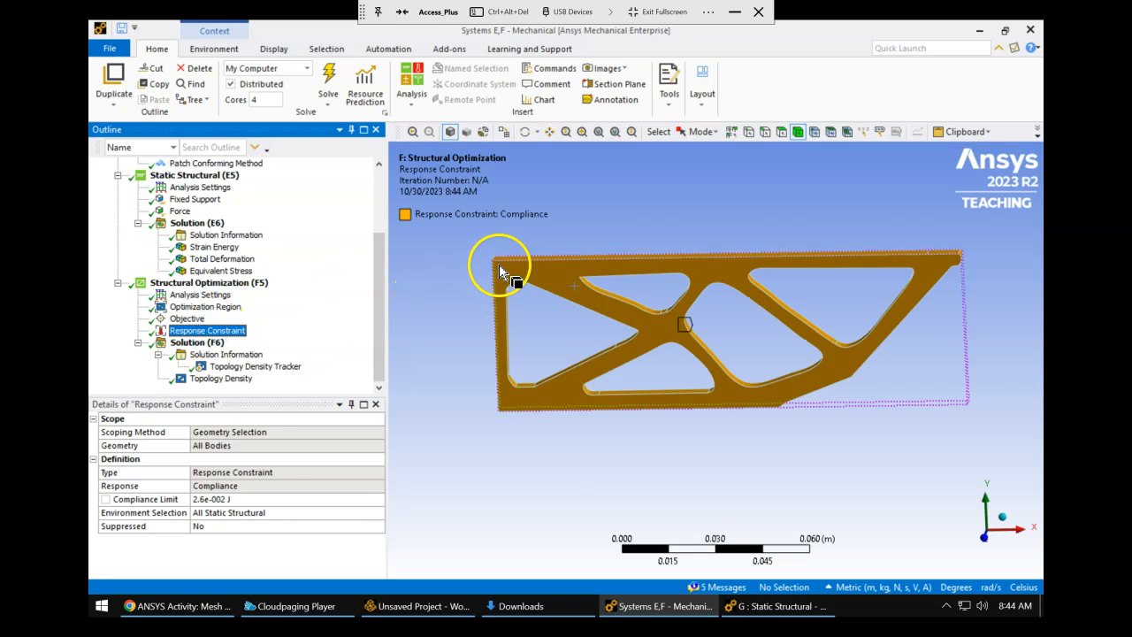
mouse_move(375, 309)
mouse_down()
mouse_move(377, 296)
mouse_move(370, 314)
mouse_up()
click(184, 318)
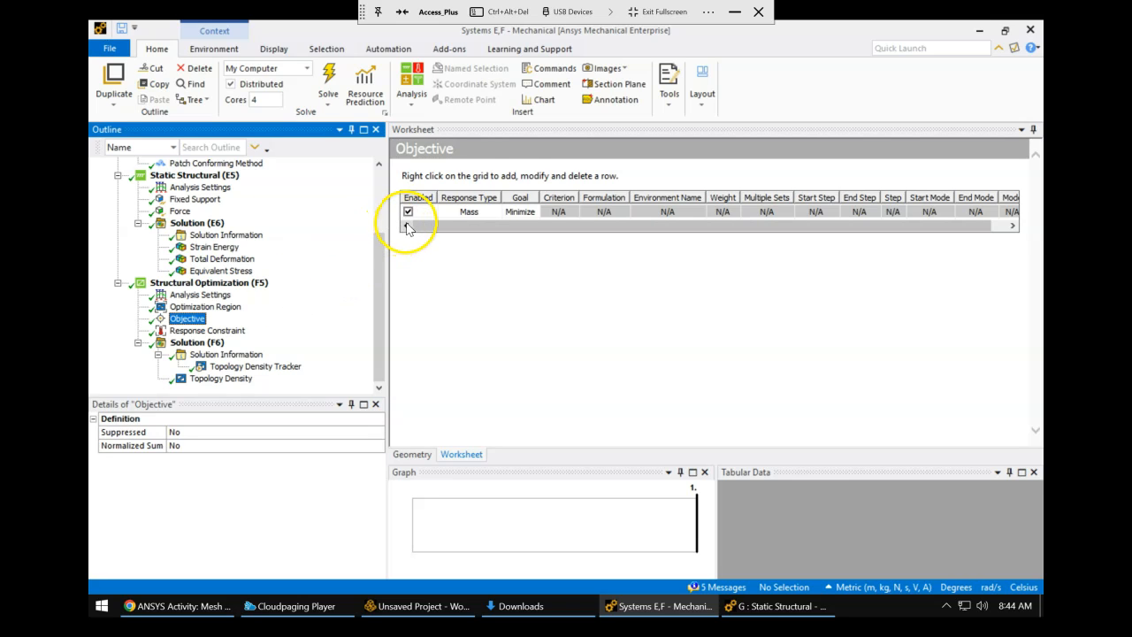
click(232, 330)
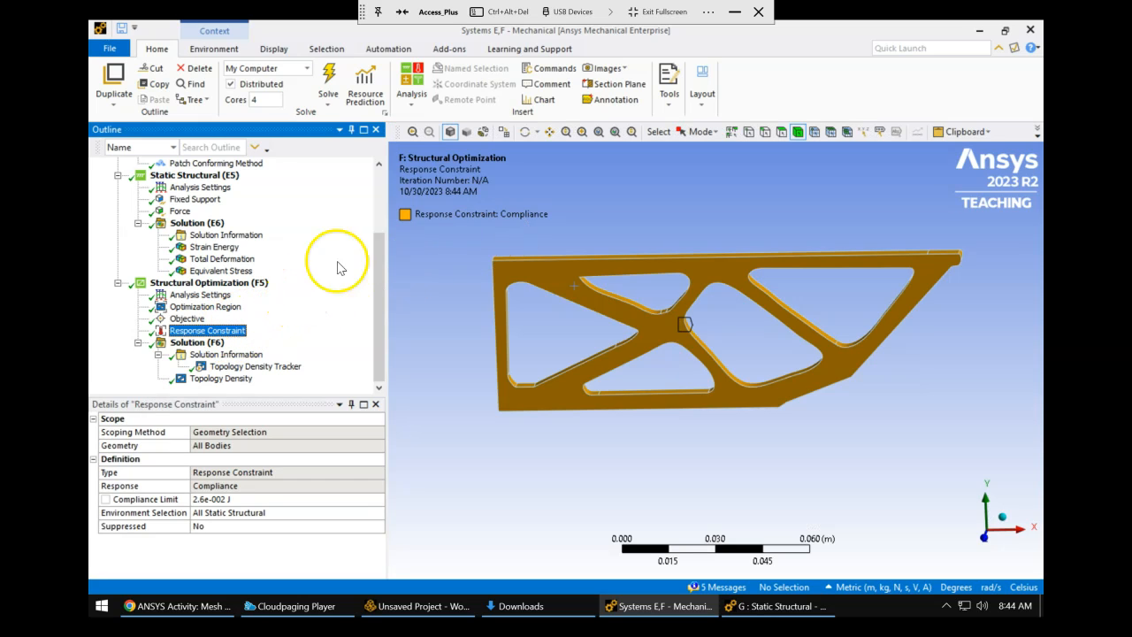
Delete the compliance Response Constraint from the system F structural optimization.
right_click(221, 334)
click(278, 447)
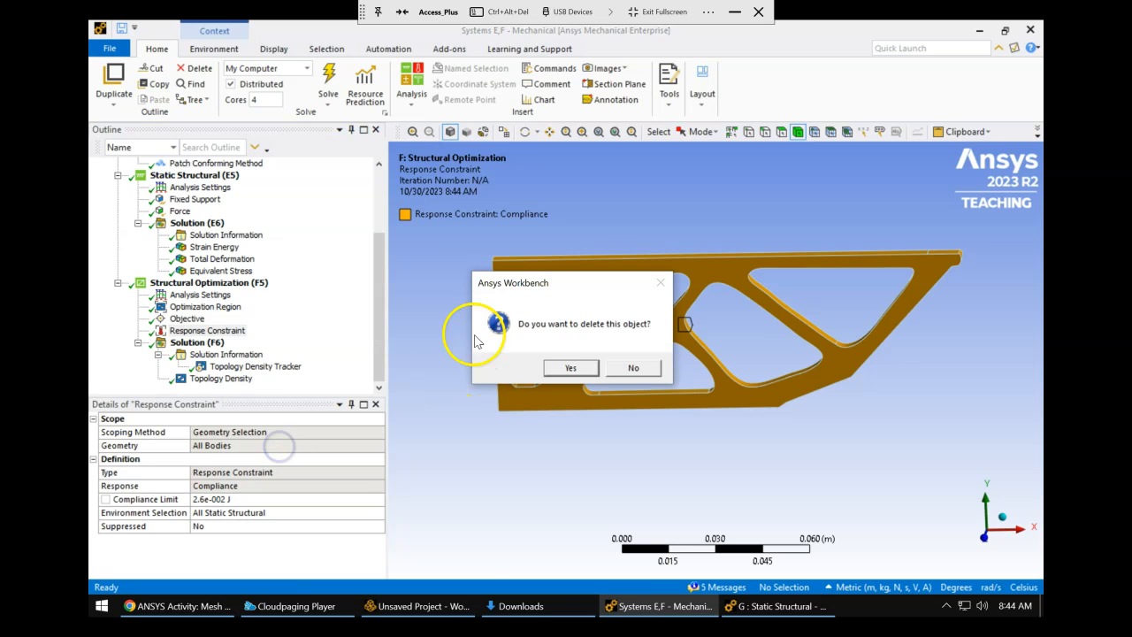
click(587, 374)
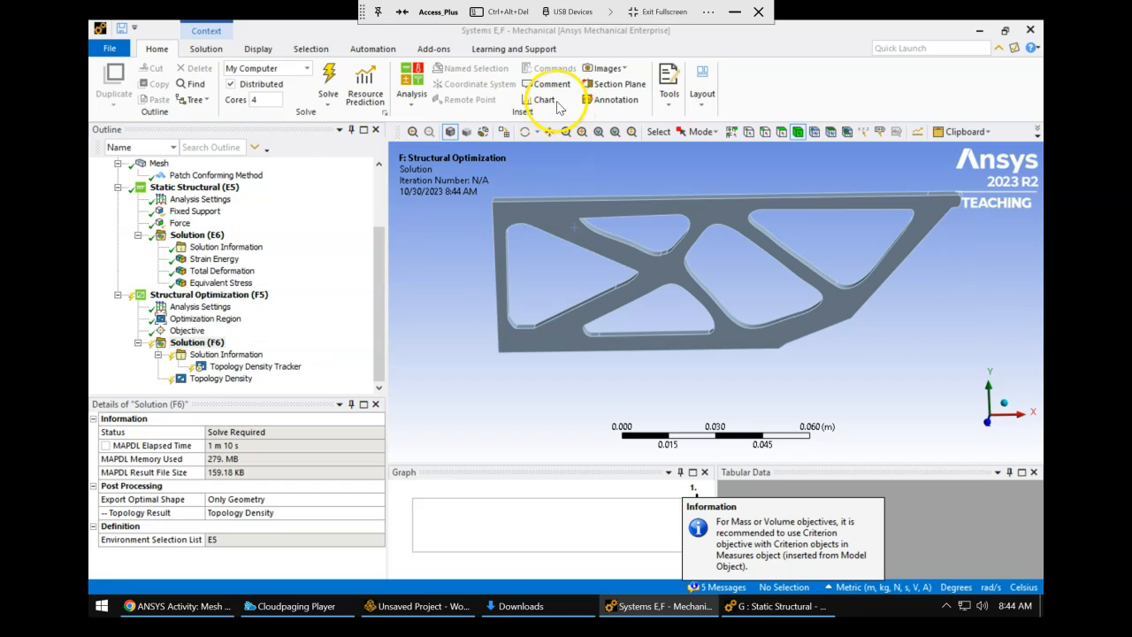
Add a Global Stress response constraint to the system F structural optimization and check the Local von-Mises Stress Constraint option.
click(209, 295)
click(214, 47)
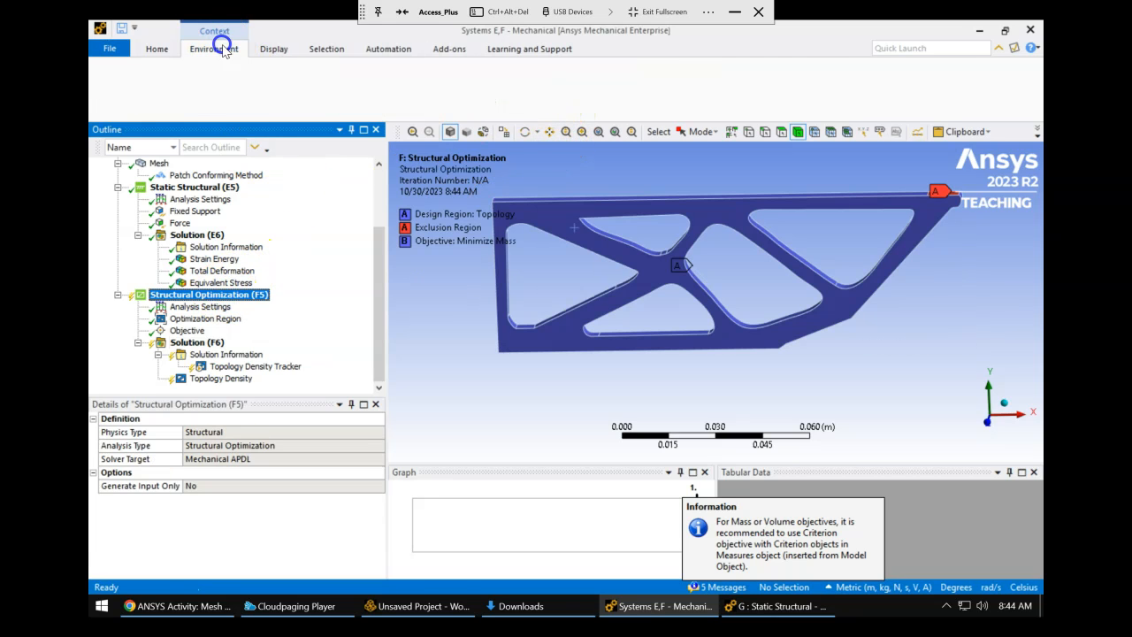
click(625, 84)
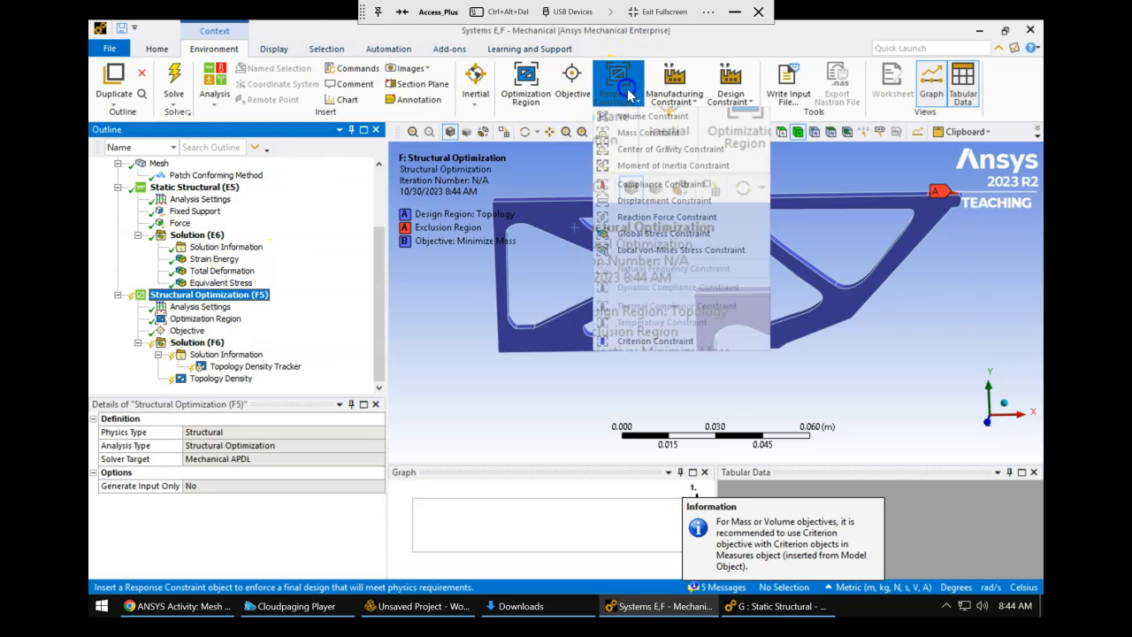
click(672, 235)
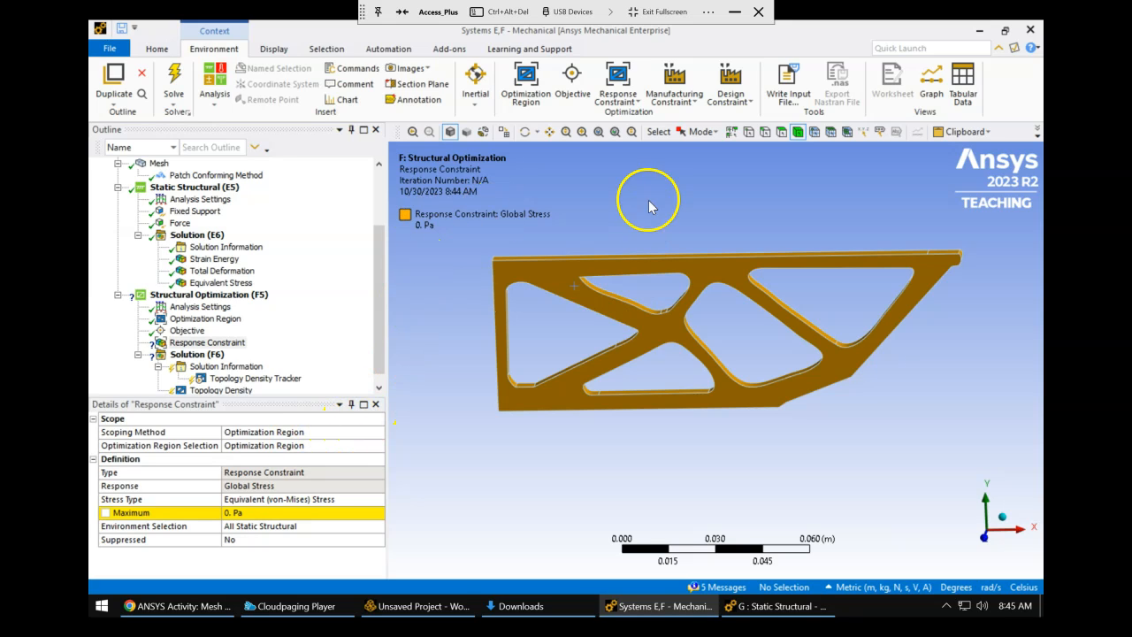
click(618, 84)
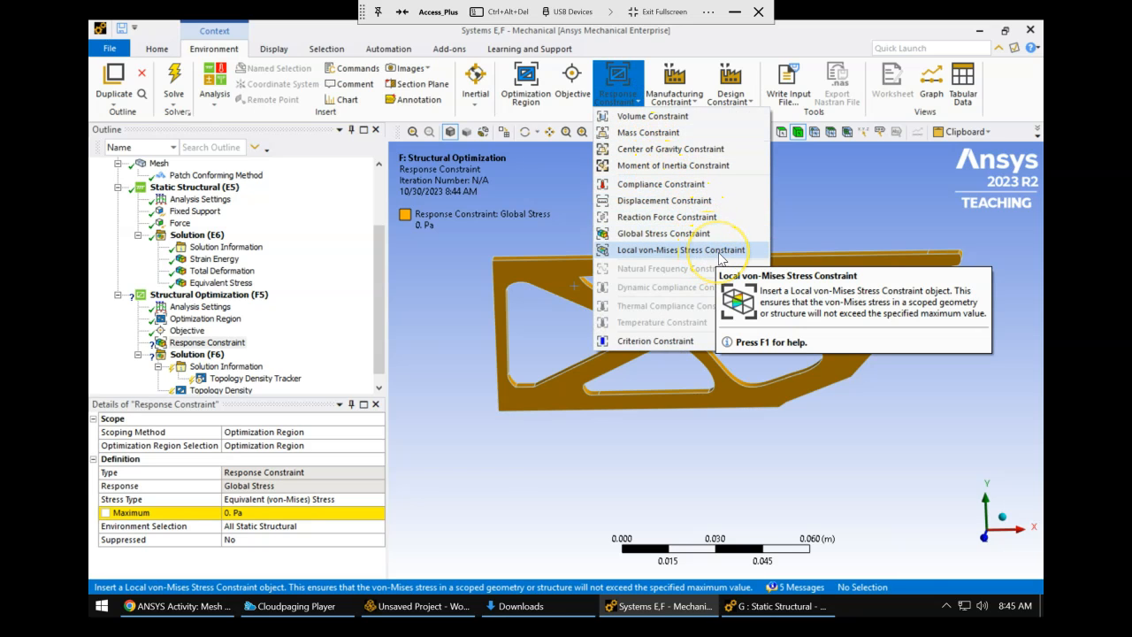
click(697, 252)
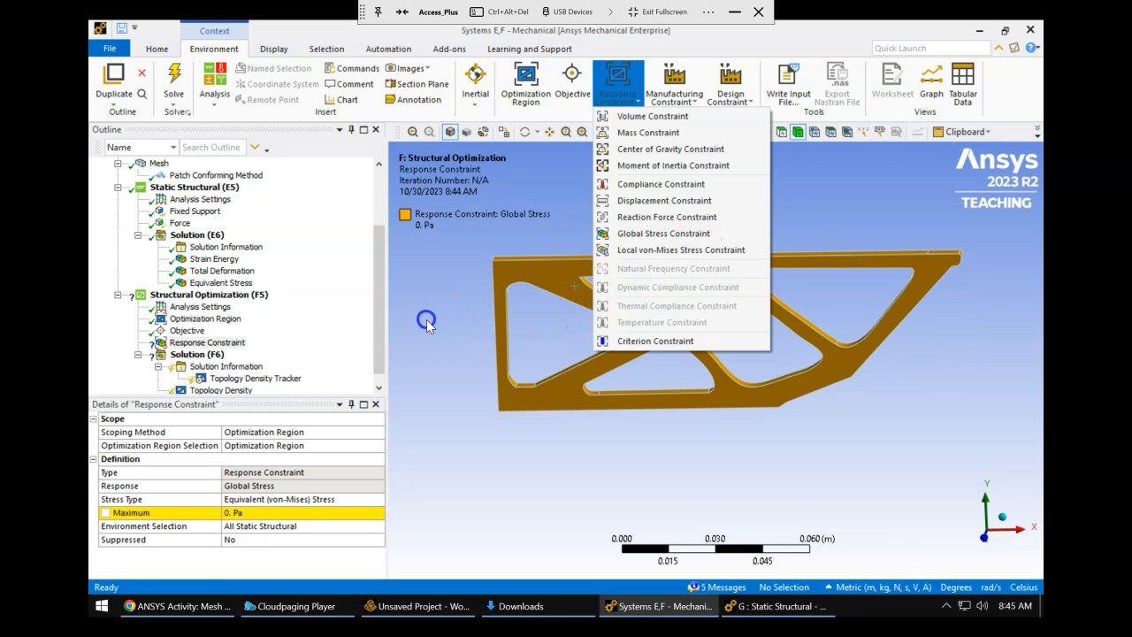
Delete the Global Stress response constraint from the system F structural optimization.
click(211, 342)
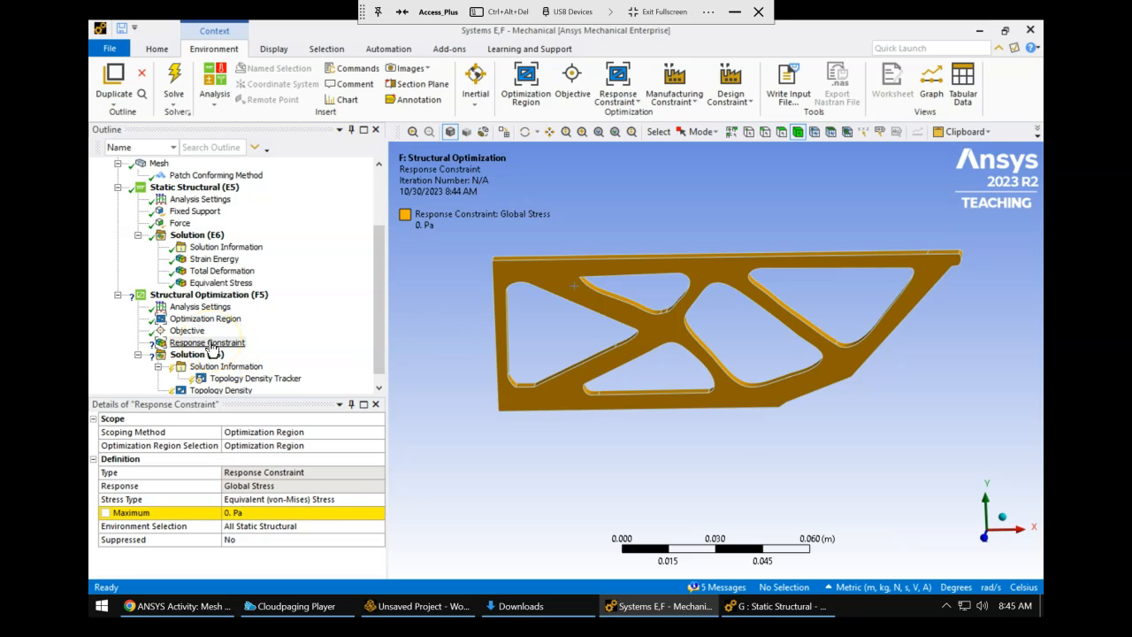
right_click(211, 345)
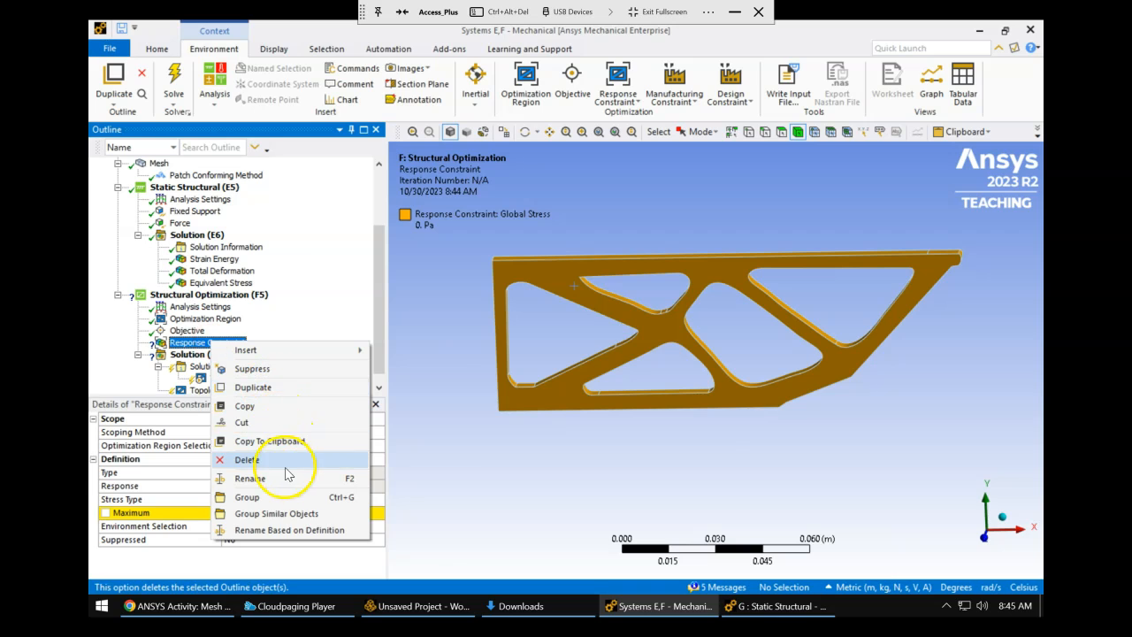
click(284, 466)
click(570, 367)
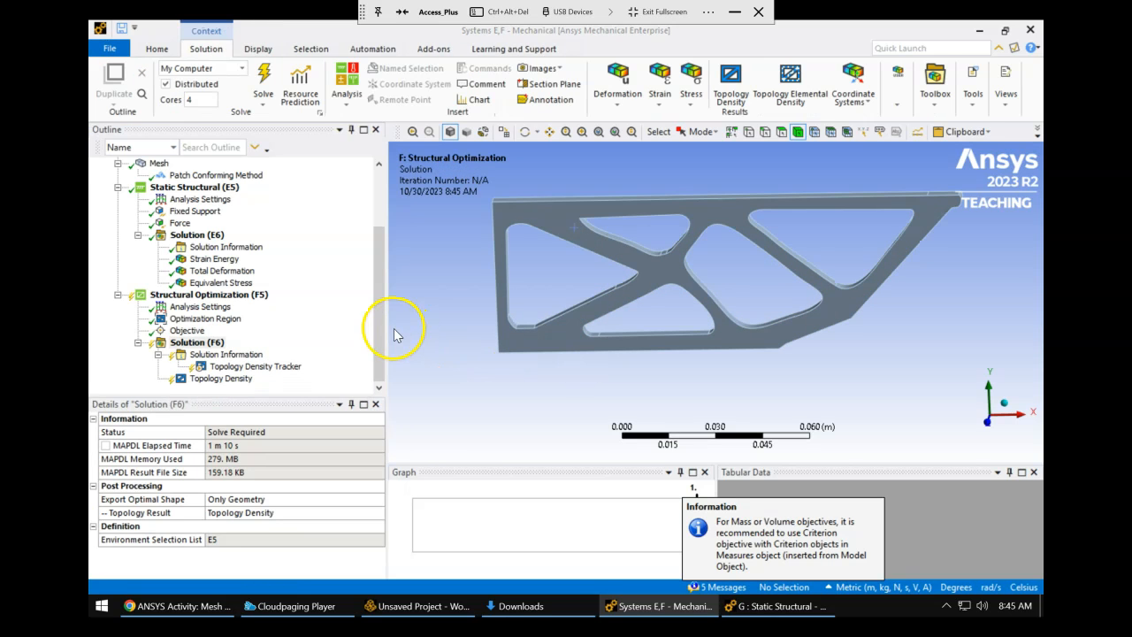